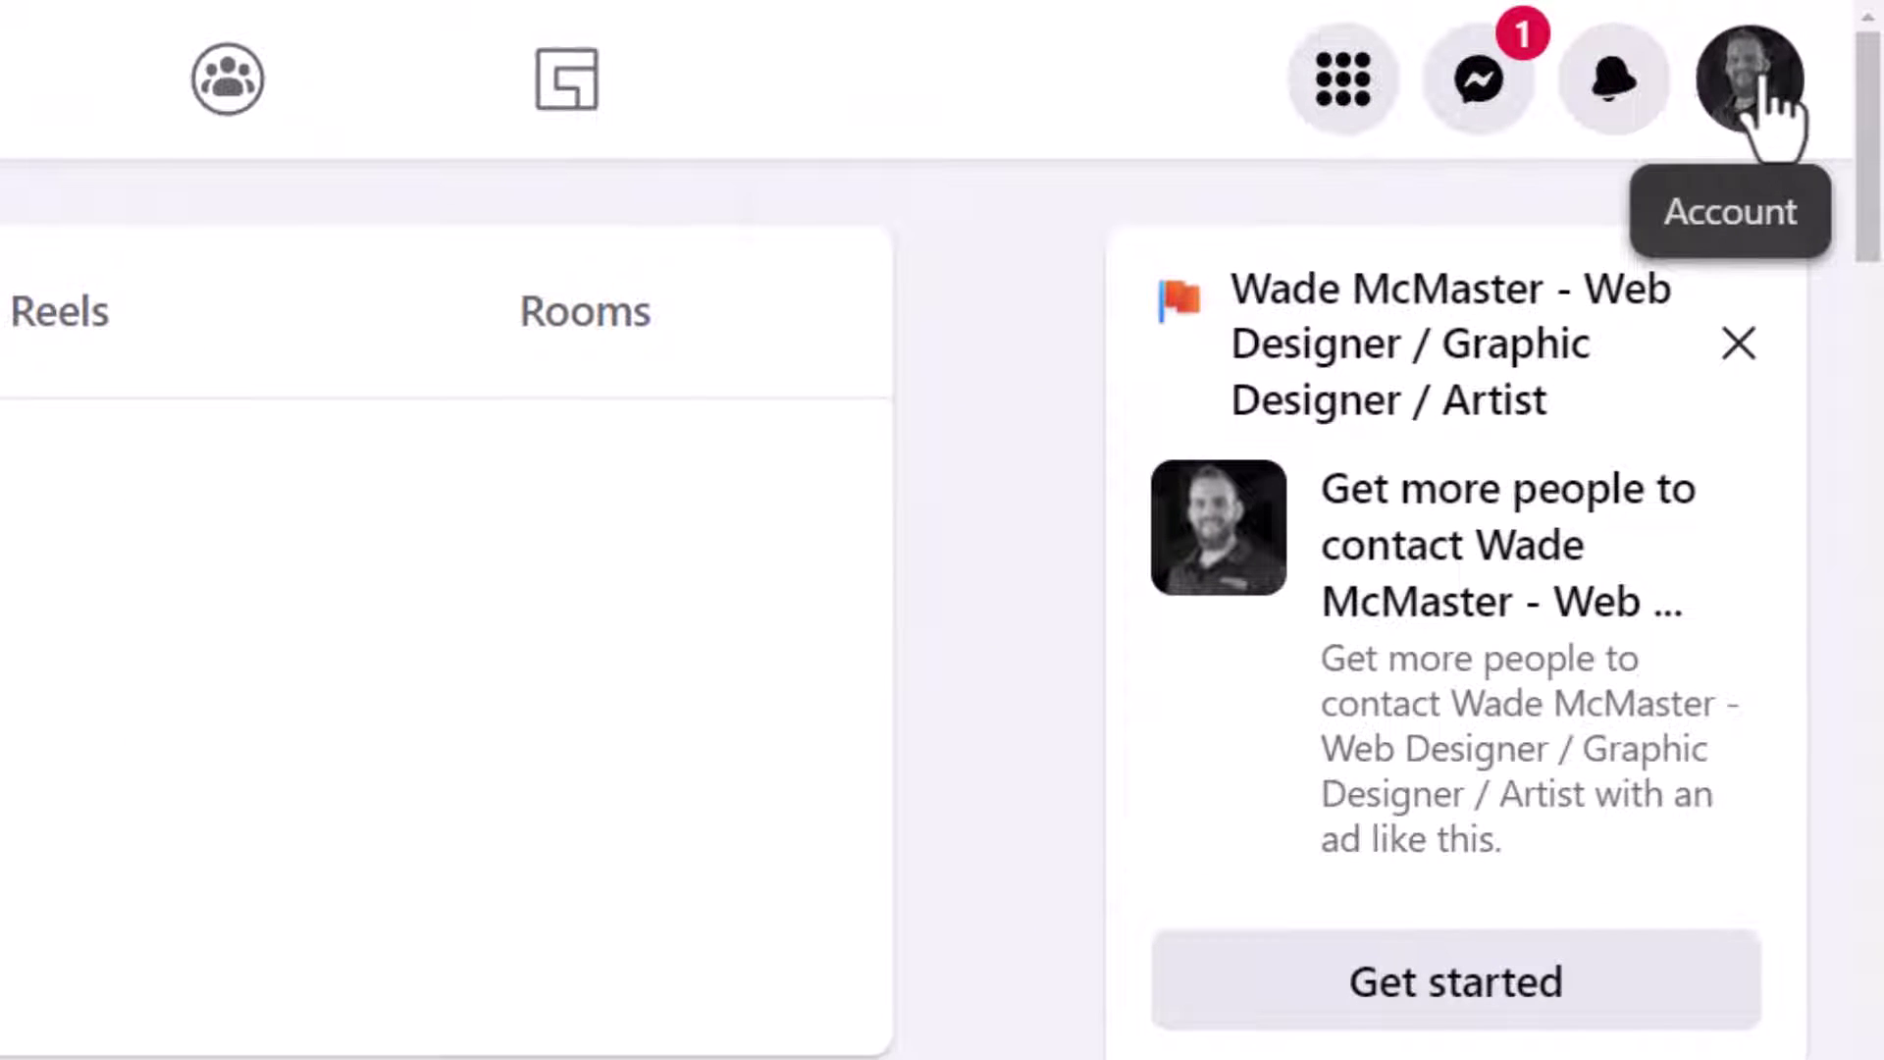
- Switch the active Facebook profile to Tutorial Test Page and dismiss the switch notice
left_click(1772, 118)
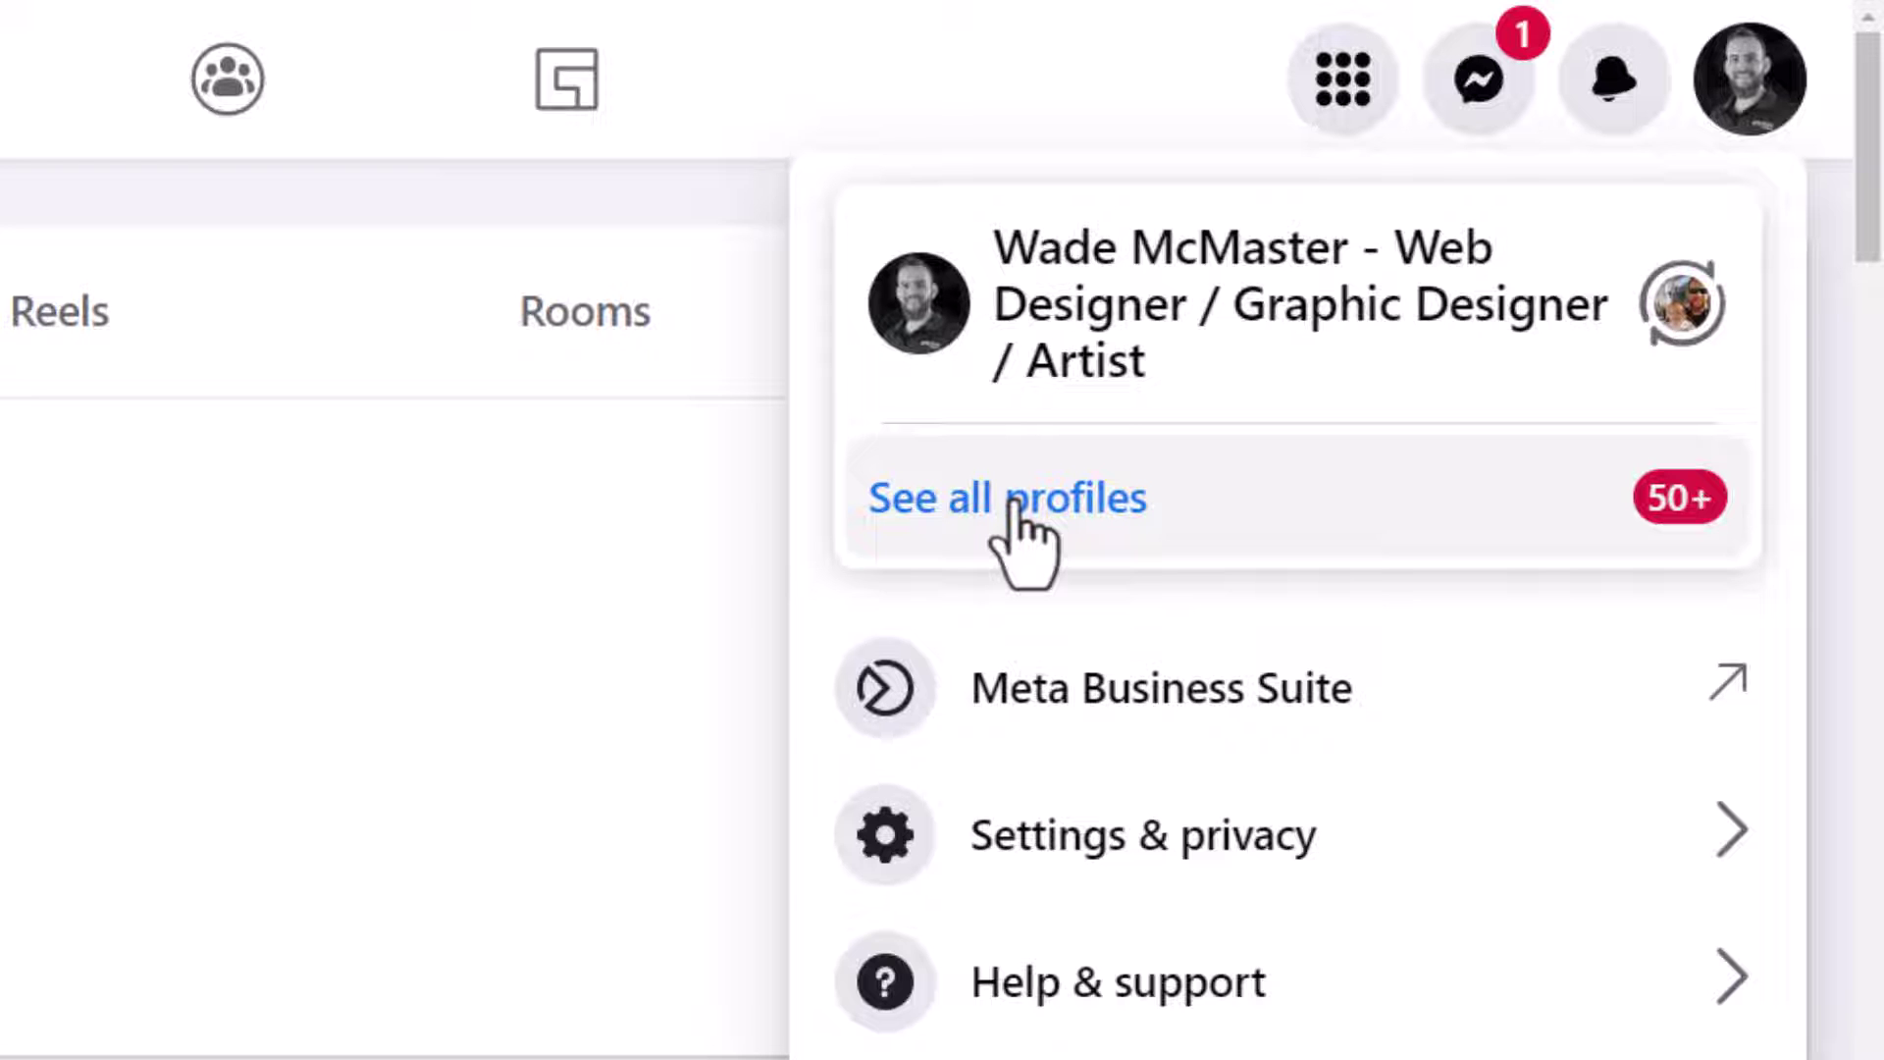
left_click(1016, 515)
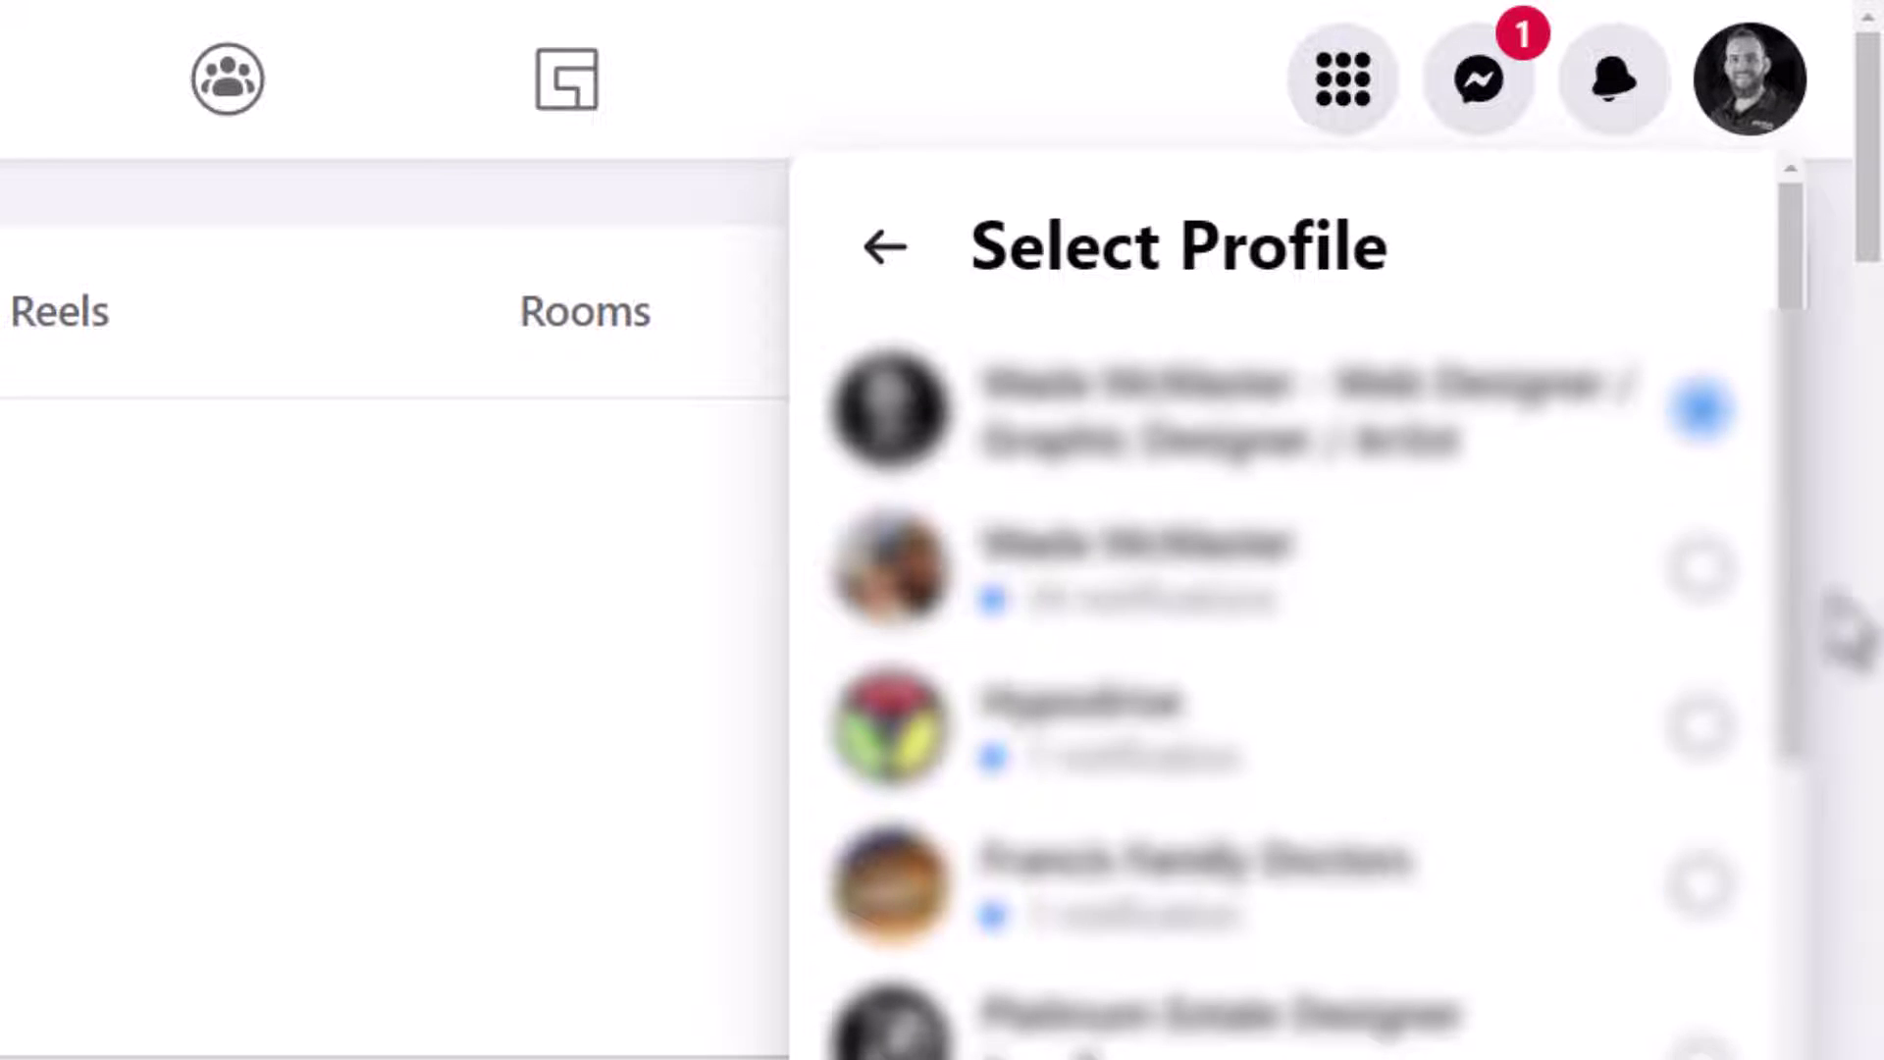
scroll(1796, 628, "down", 10)
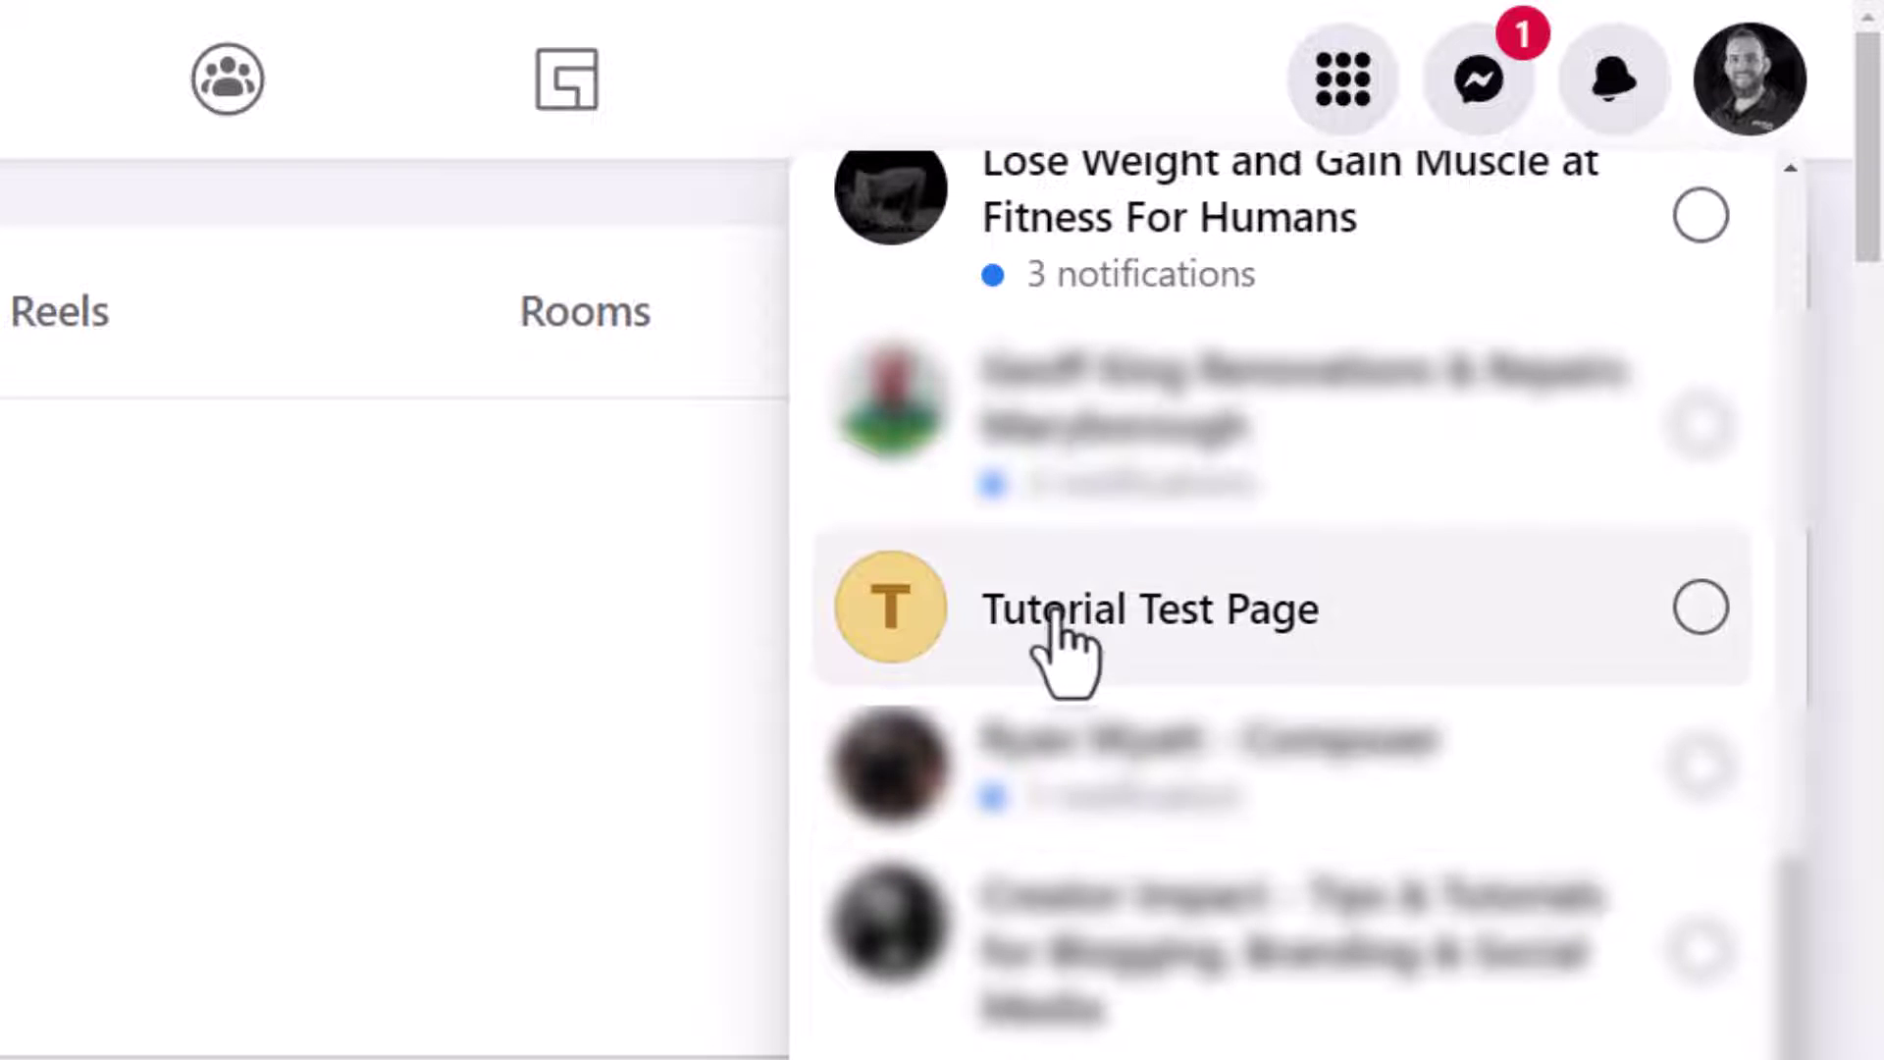
left_click(1266, 638)
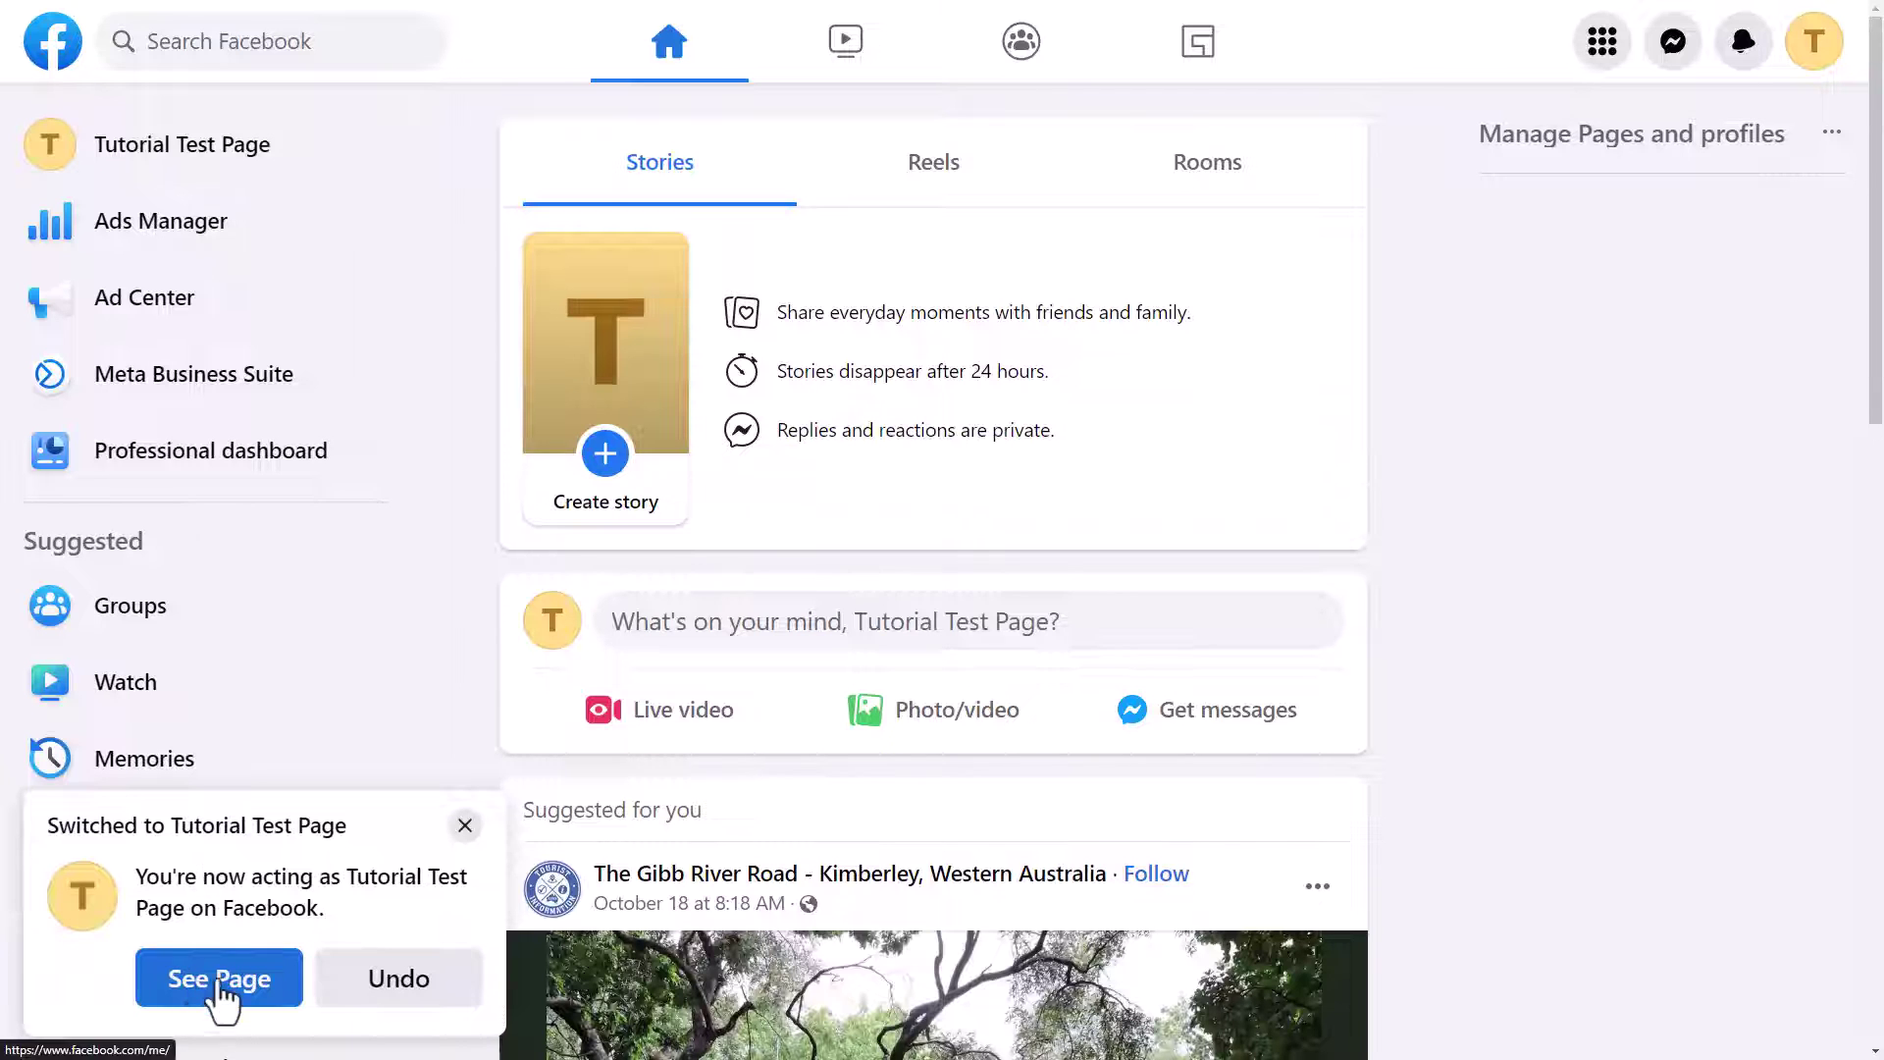
left_click(465, 826)
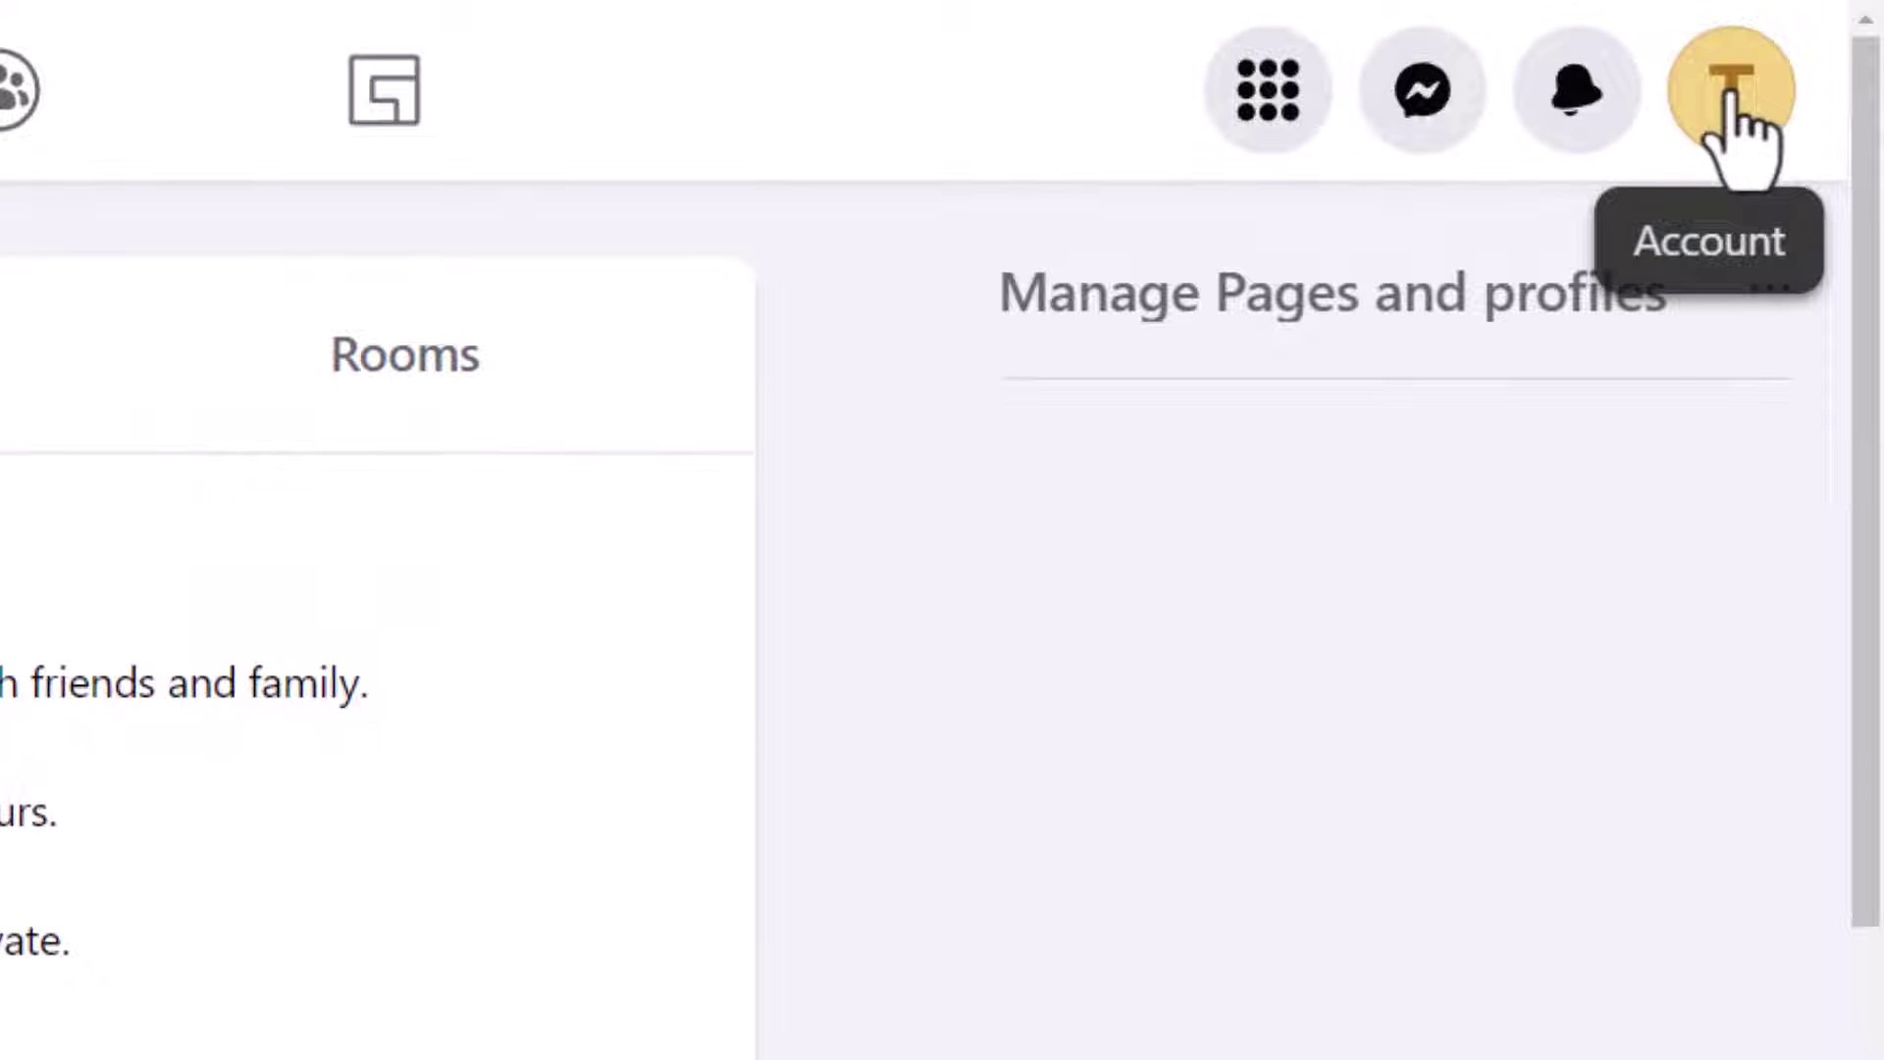
- Open Tutorial Test Page's own profile and accept the page update notice with both notification options left on
left_click(1730, 90)
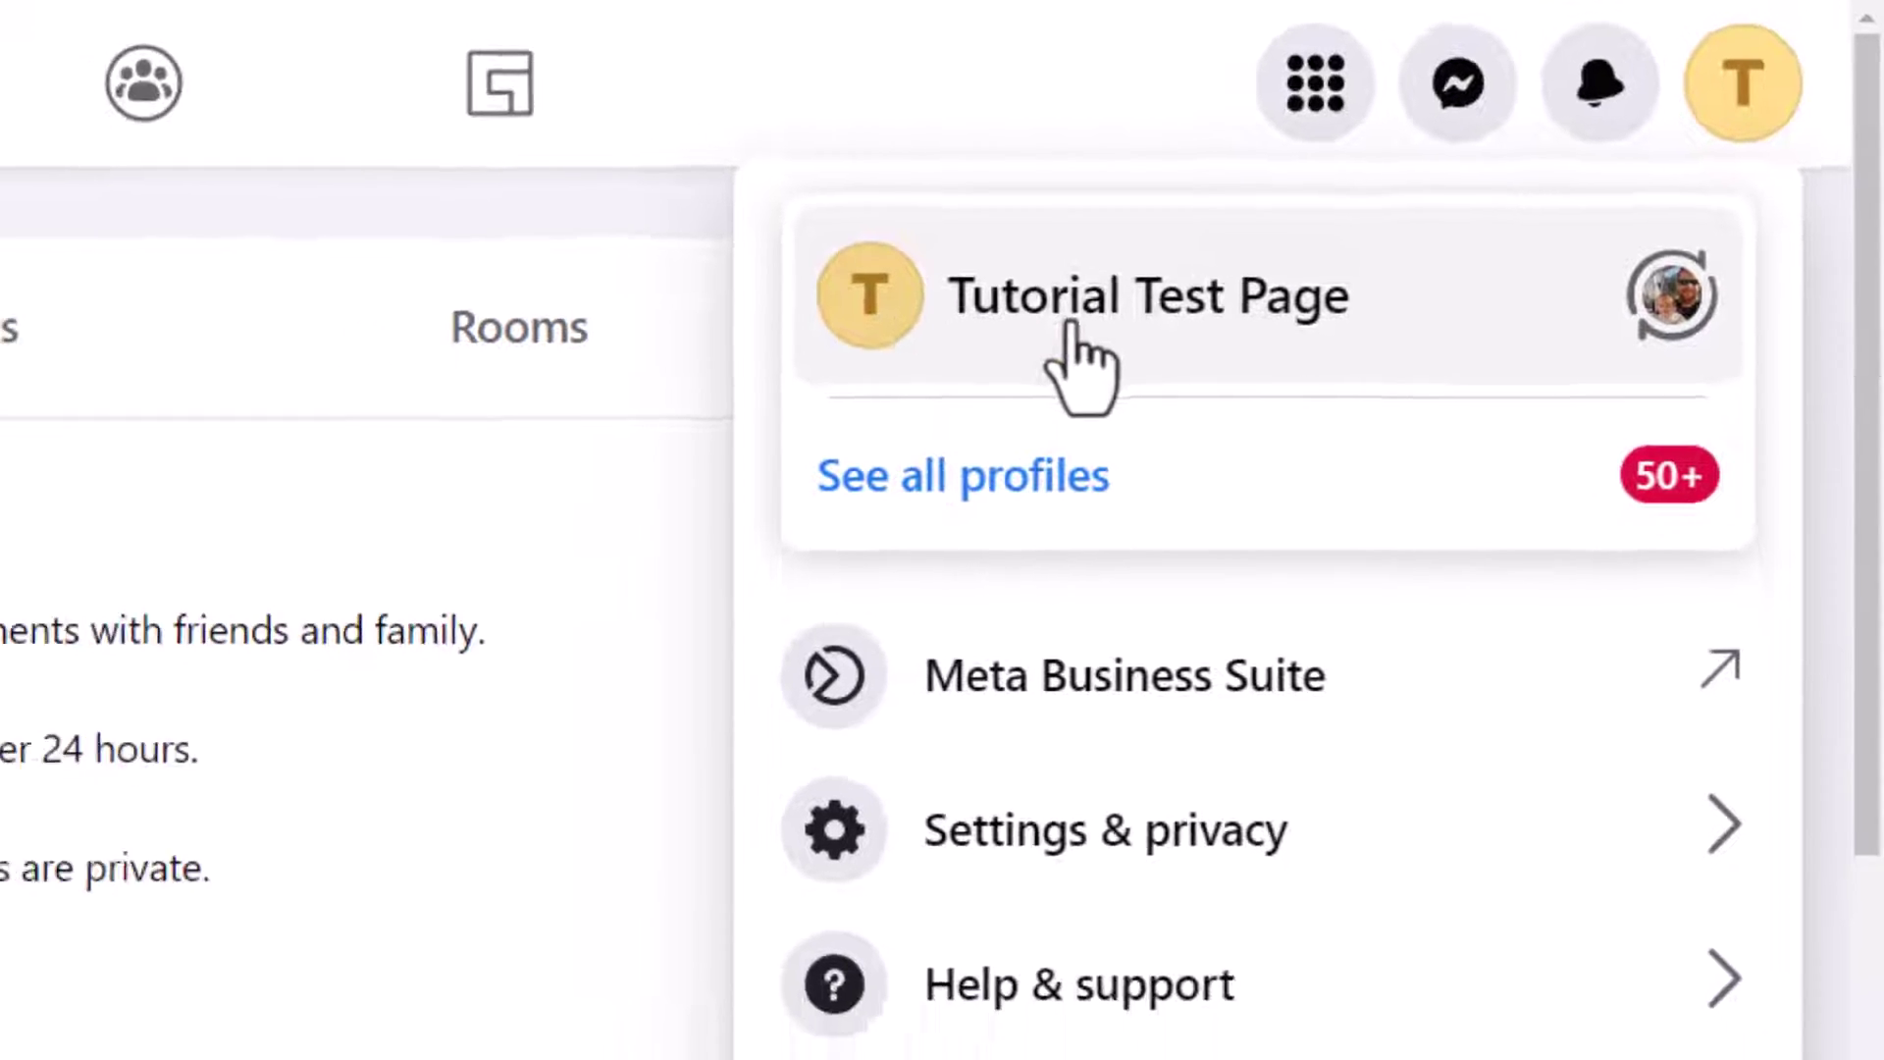
left_click(1073, 328)
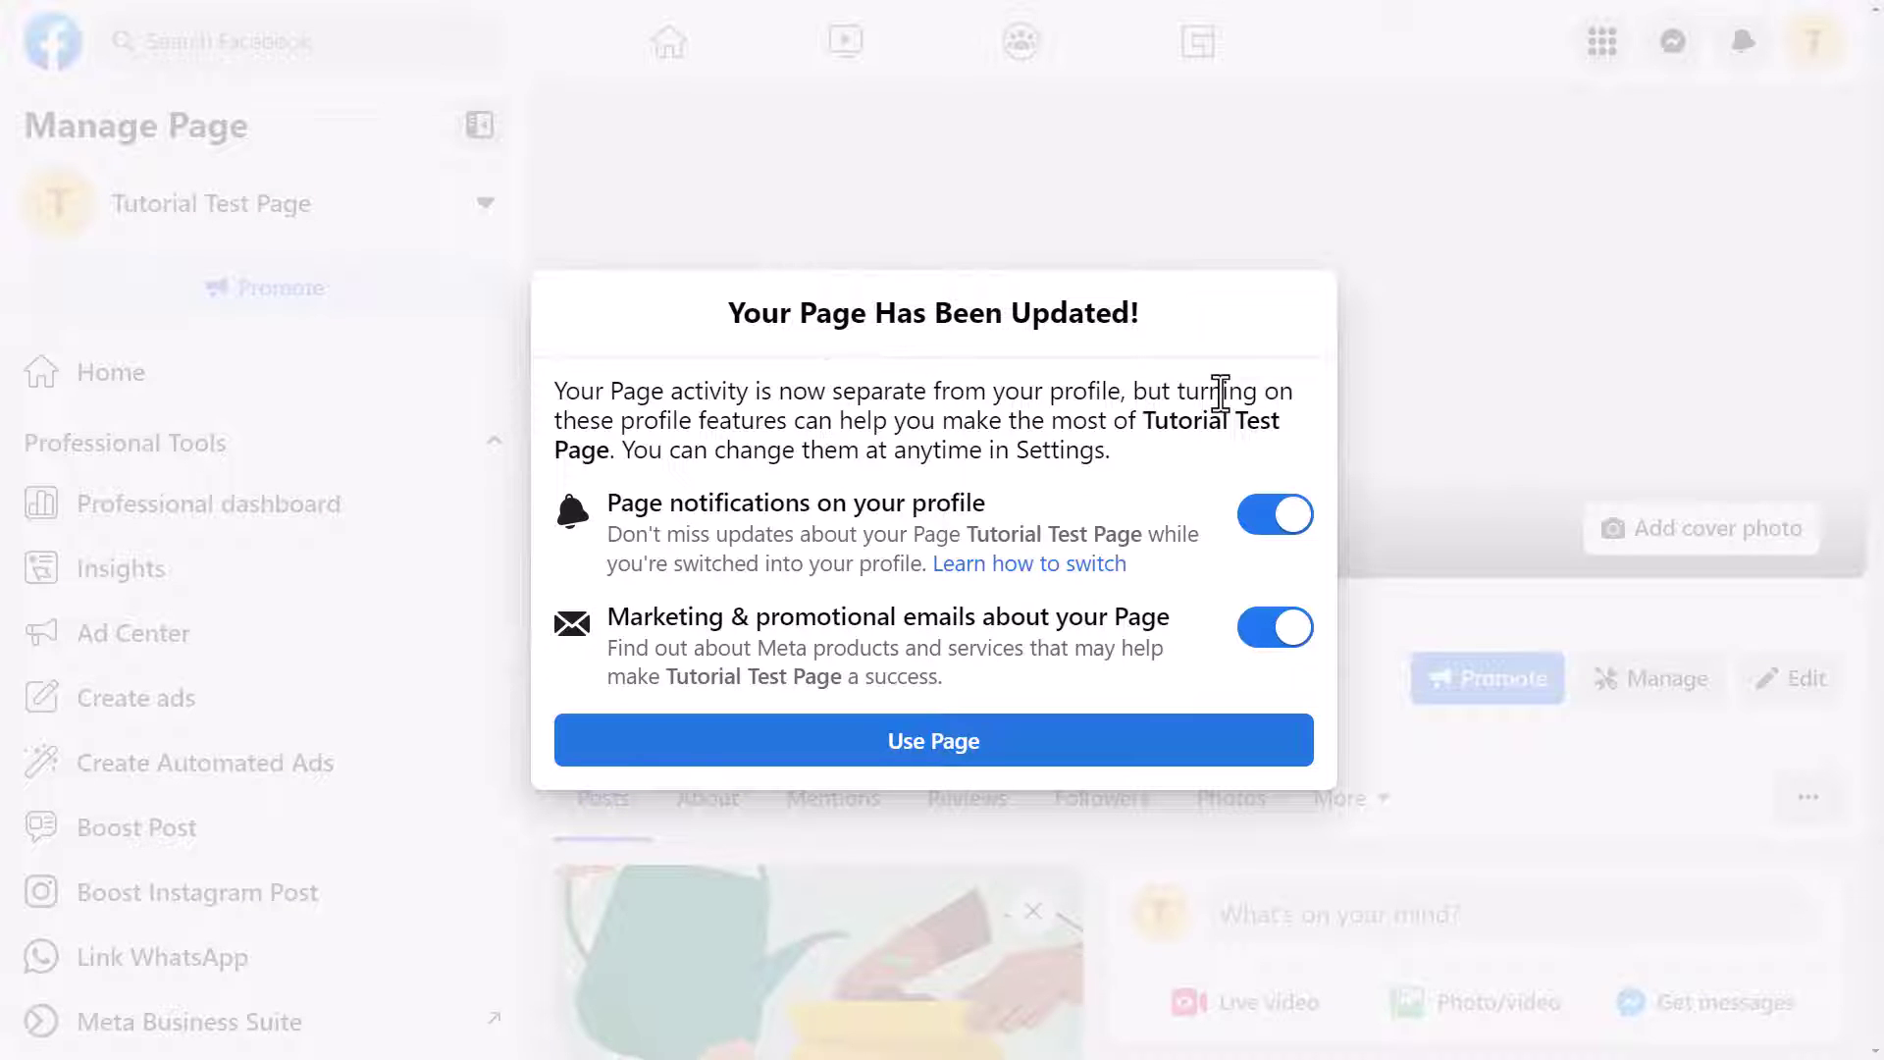
left_click(934, 743)
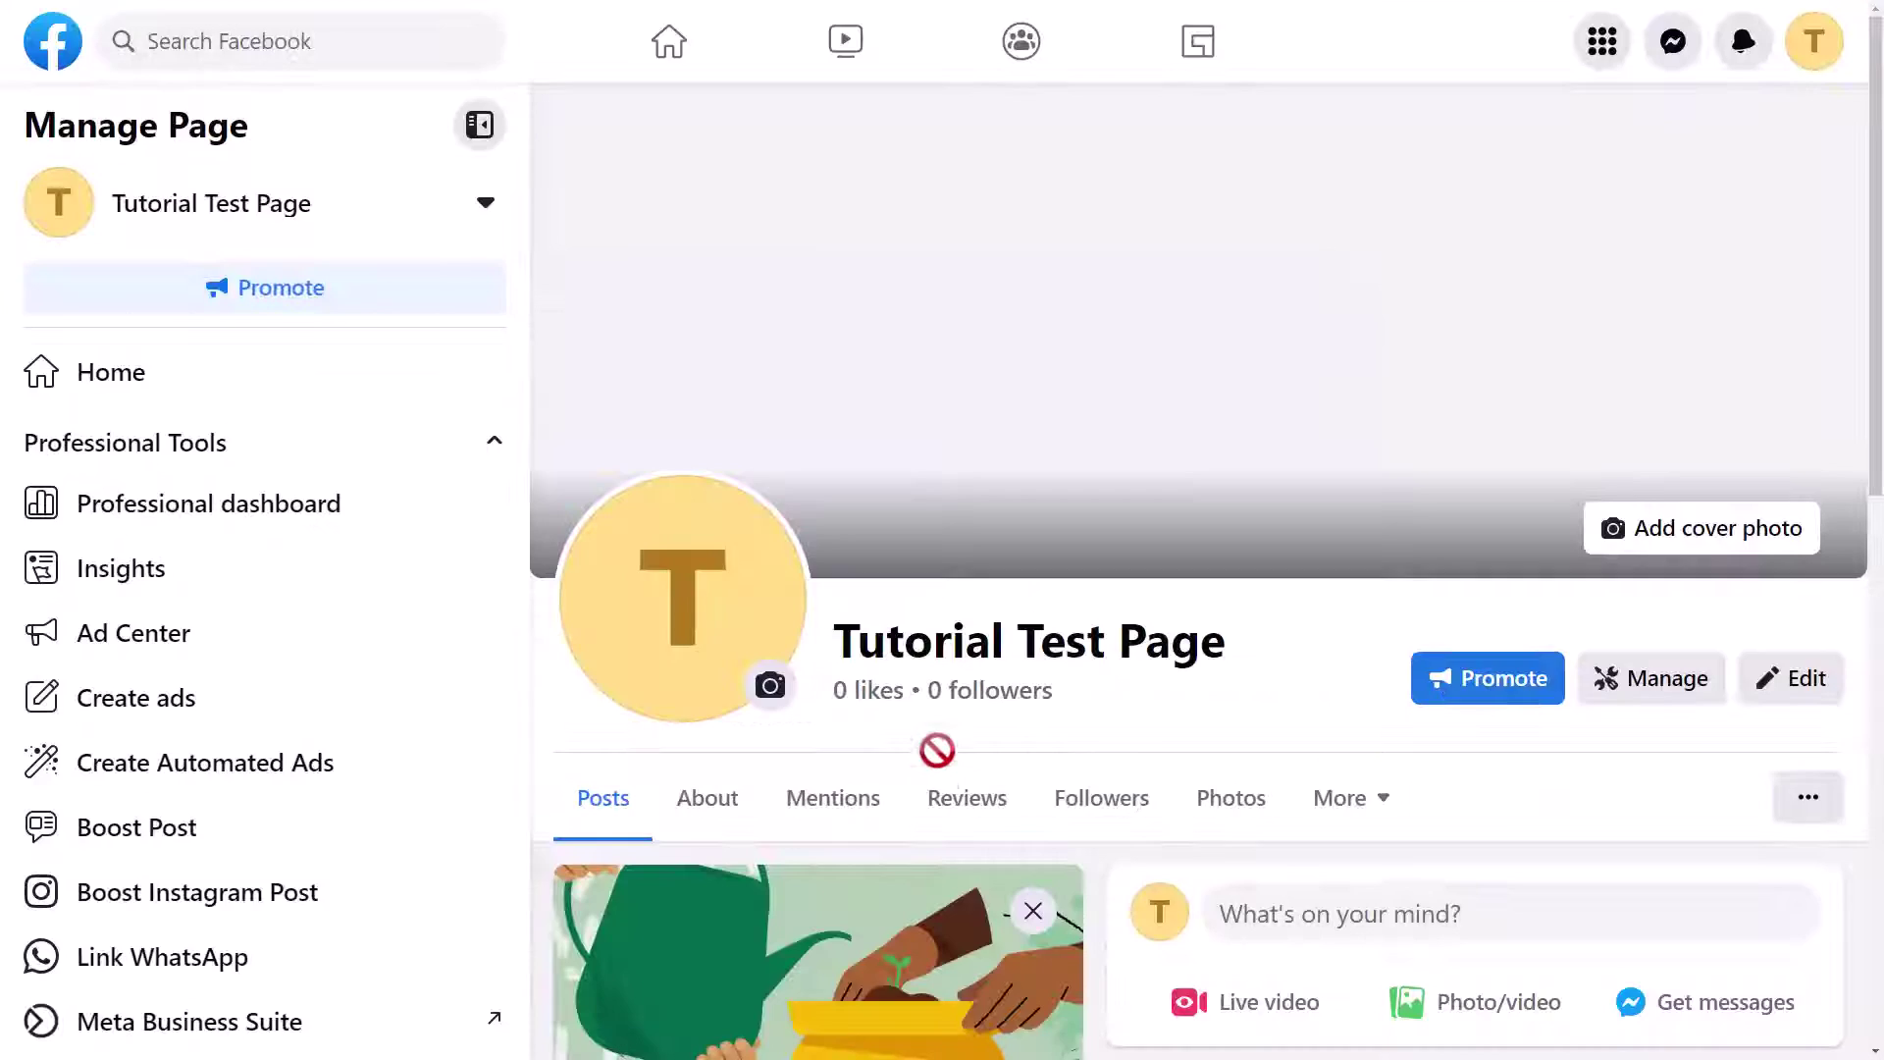
scroll(1244, 462, "down", 1)
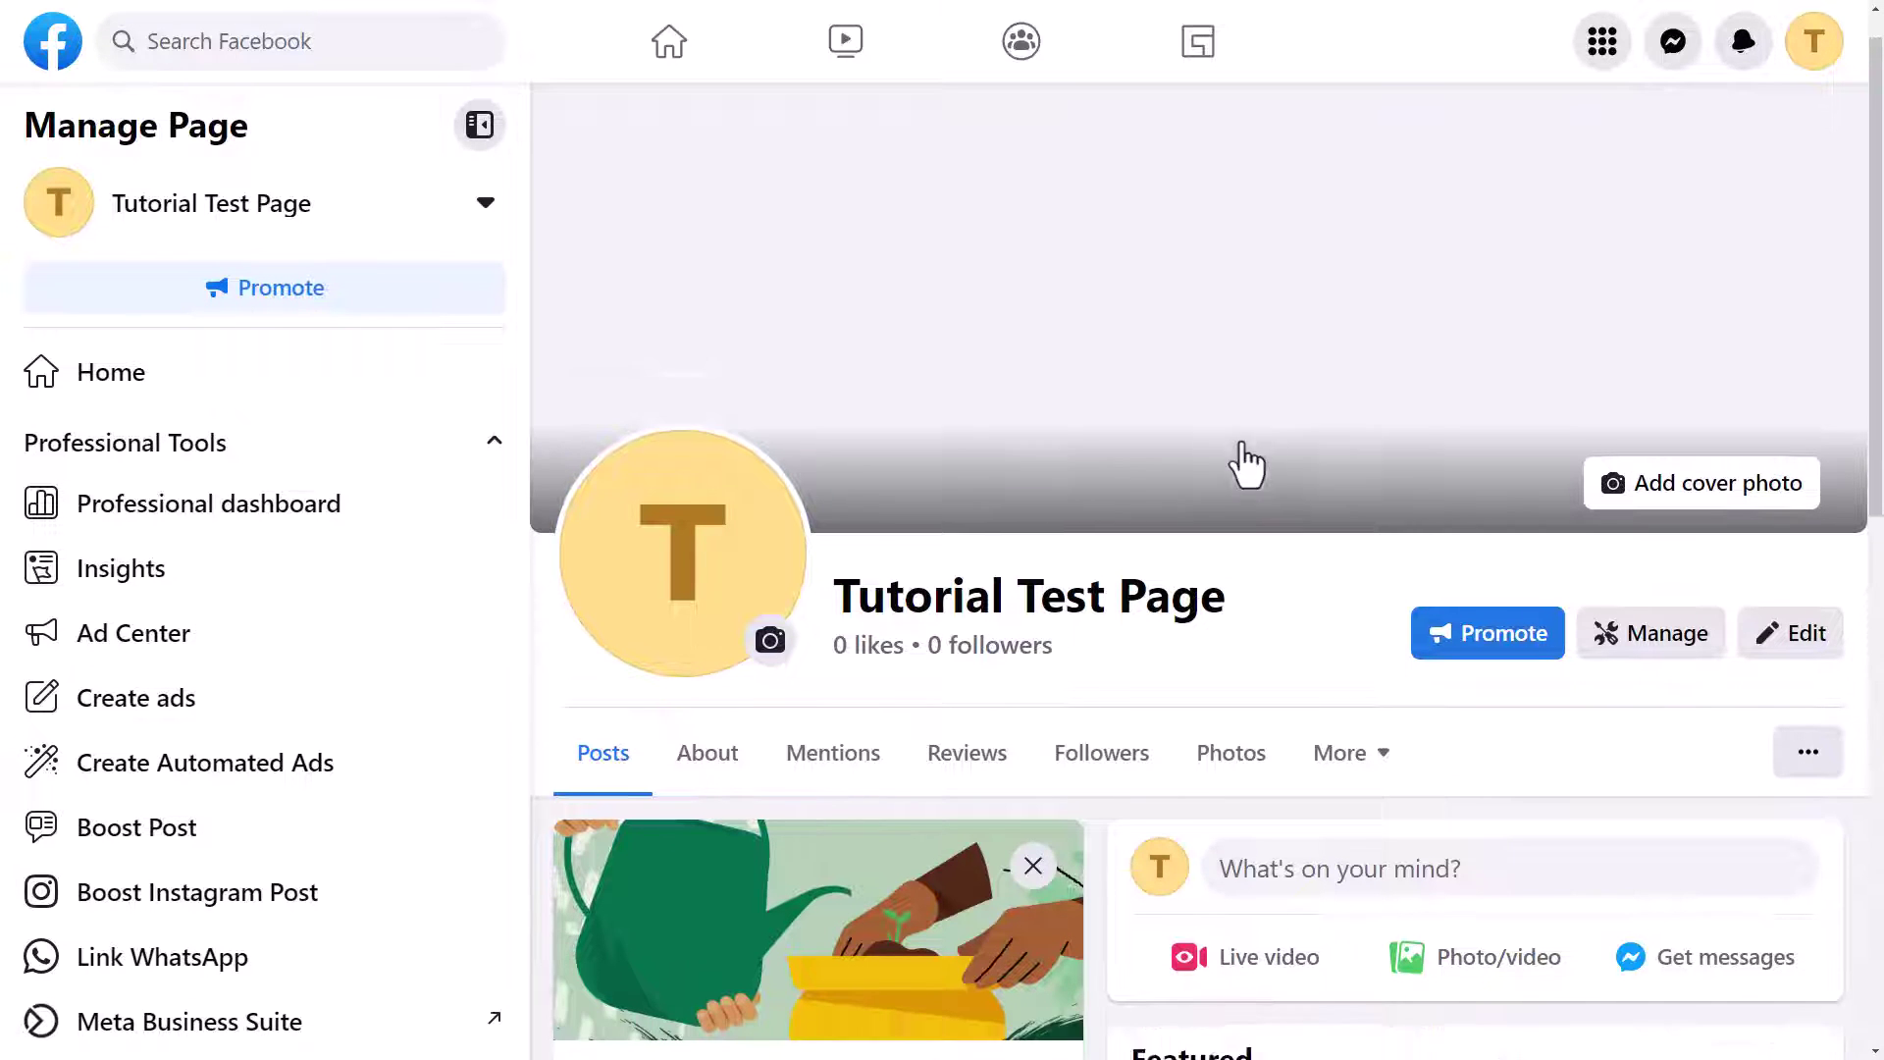
scroll(1240, 443, "up", 1)
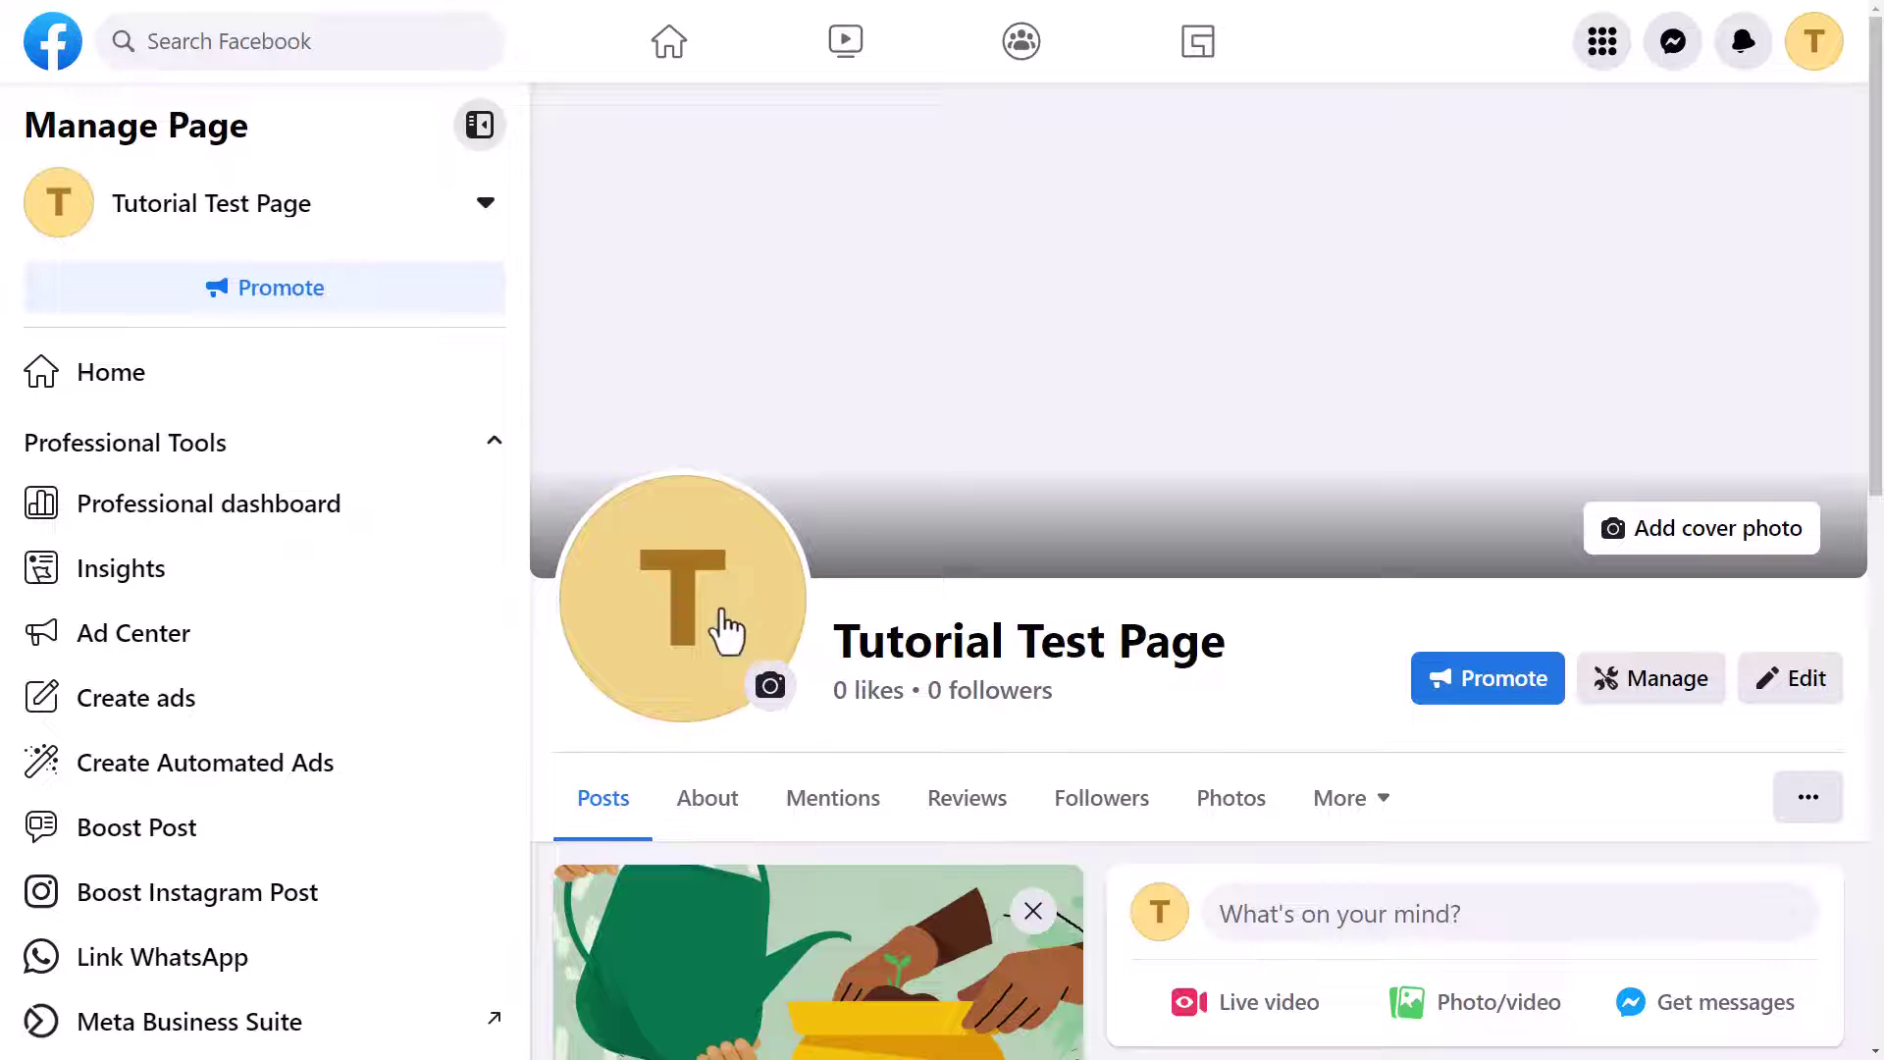
left_click(1701, 550)
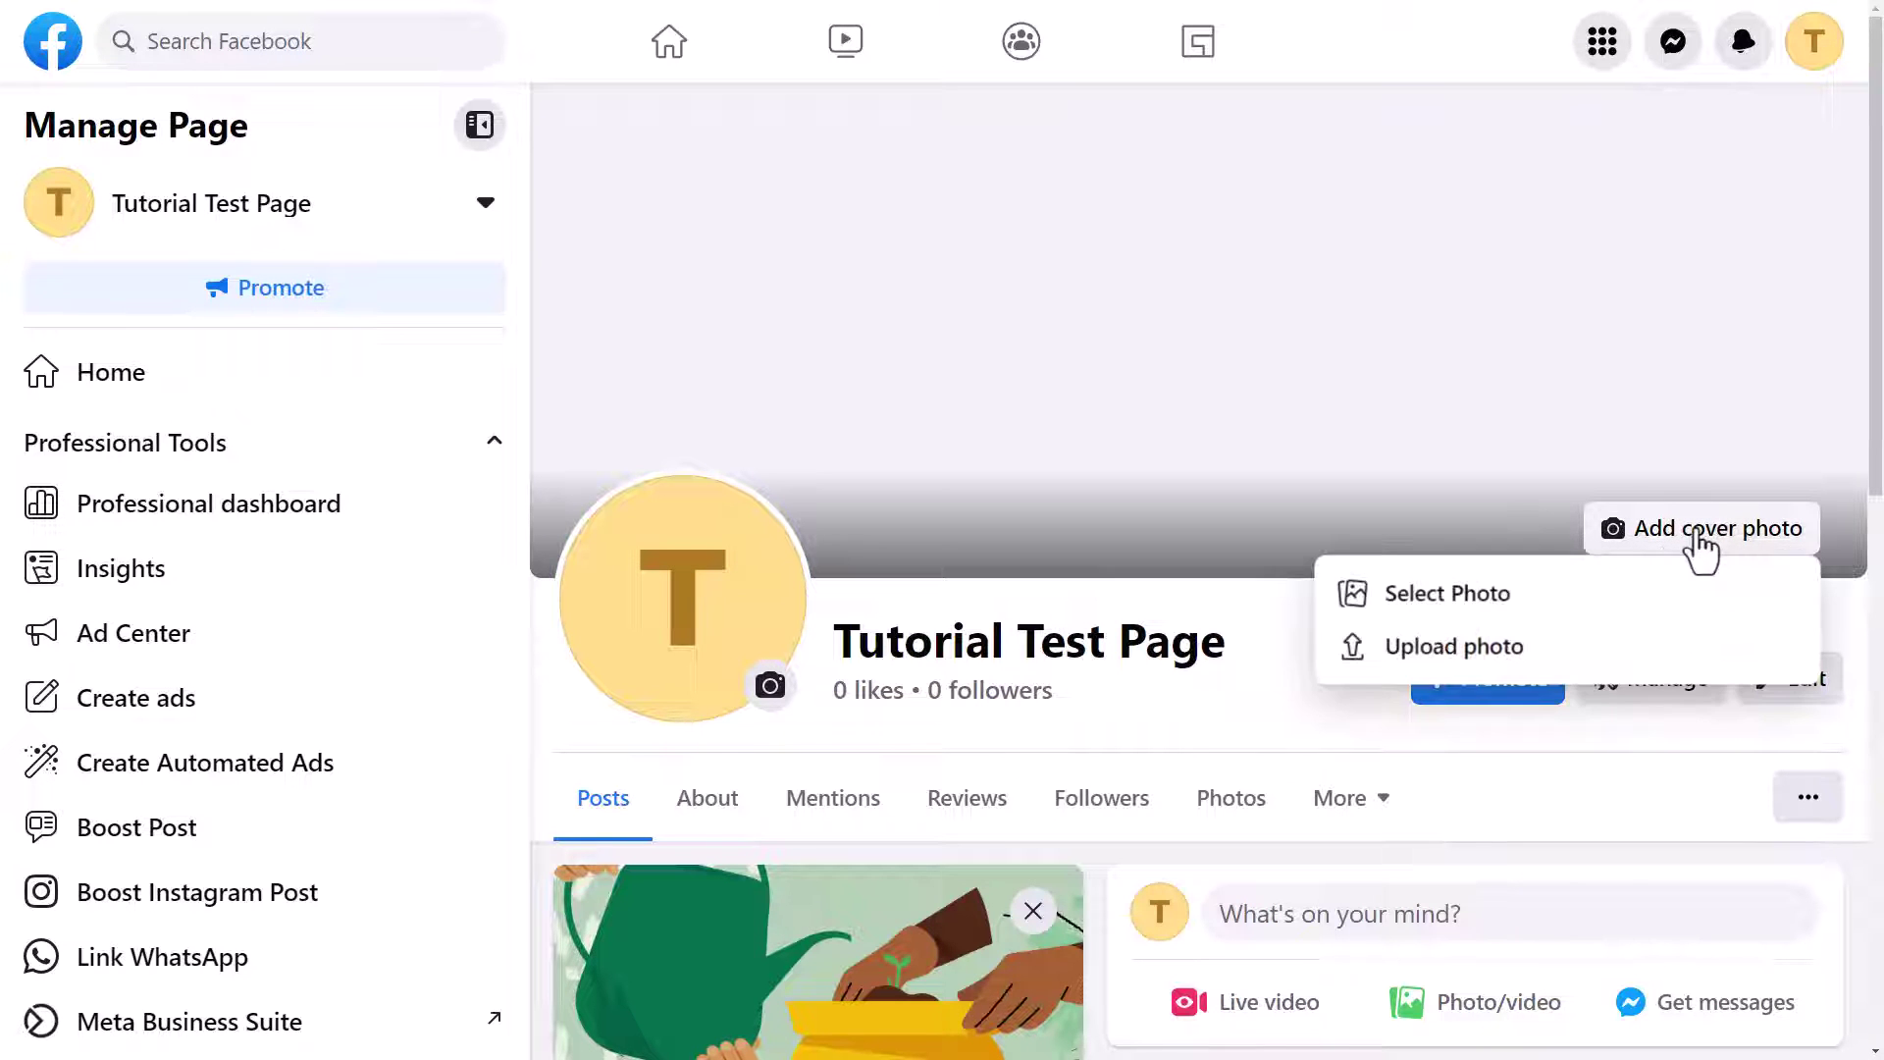
left_click(1431, 620)
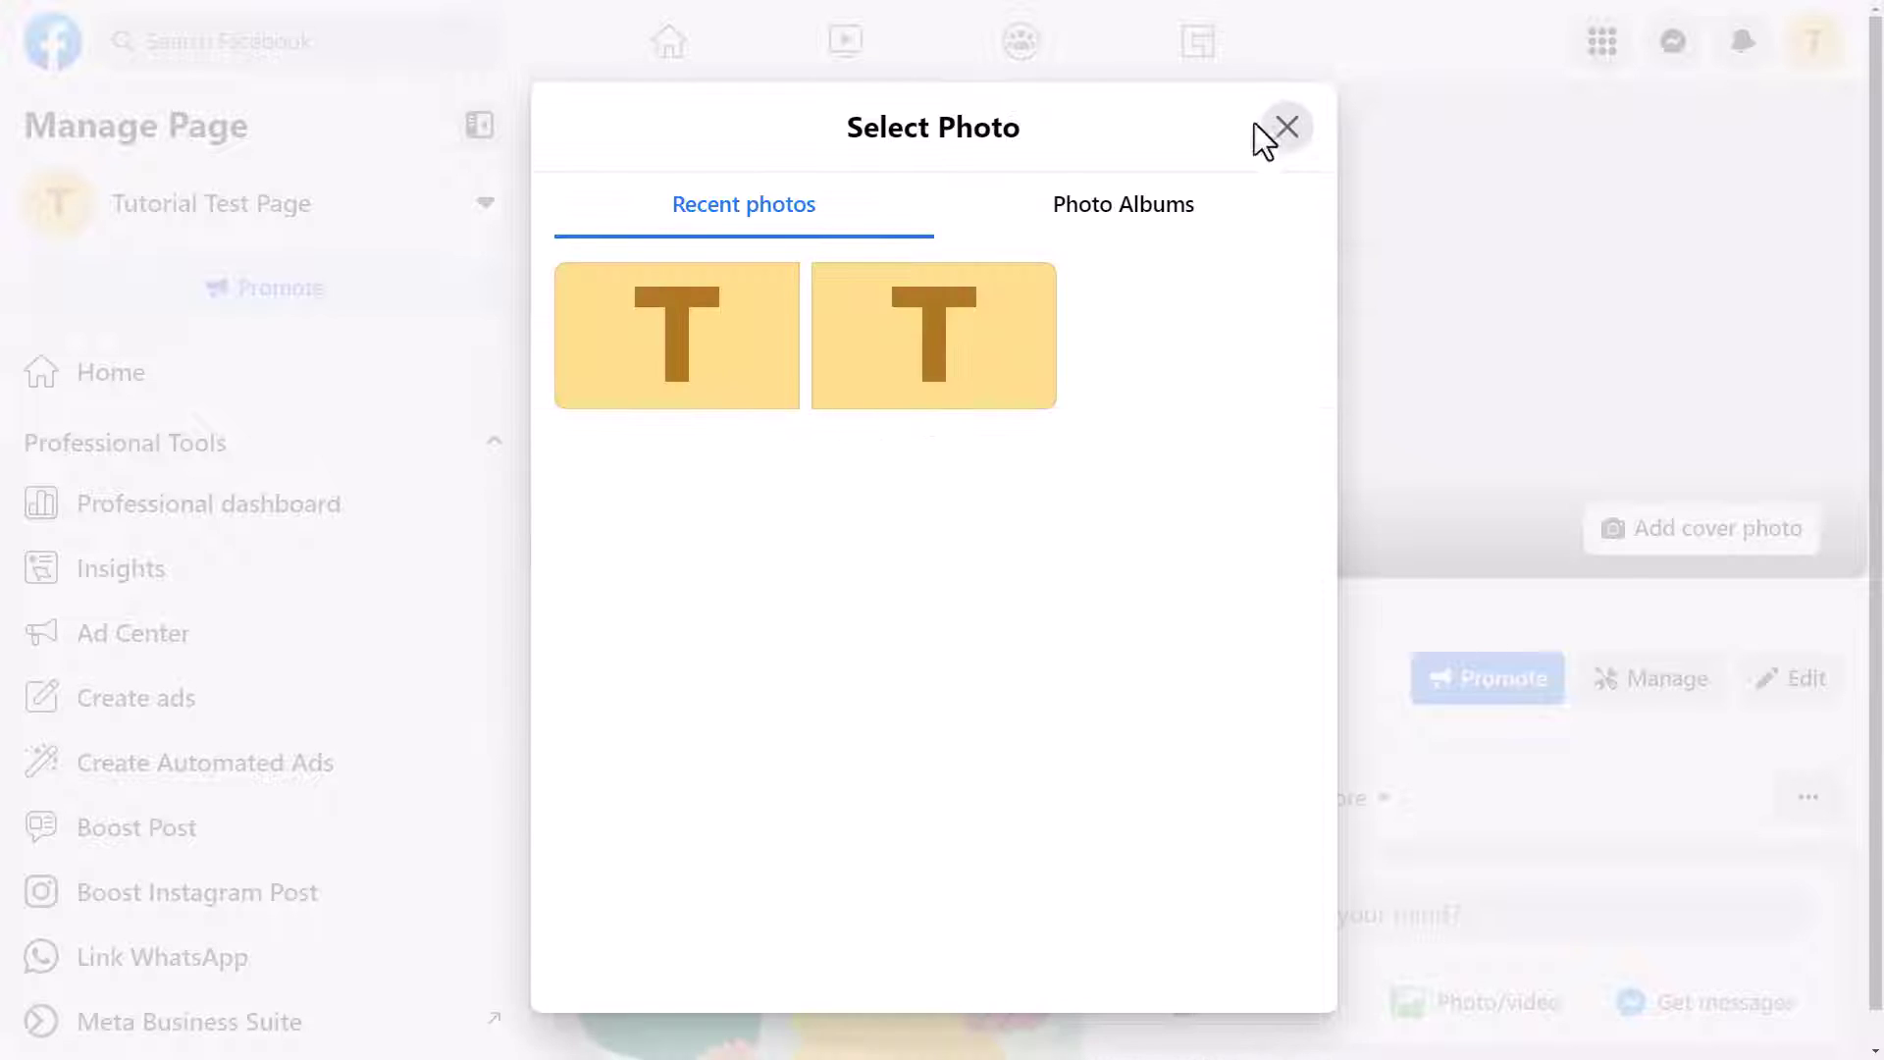
left_click(1283, 130)
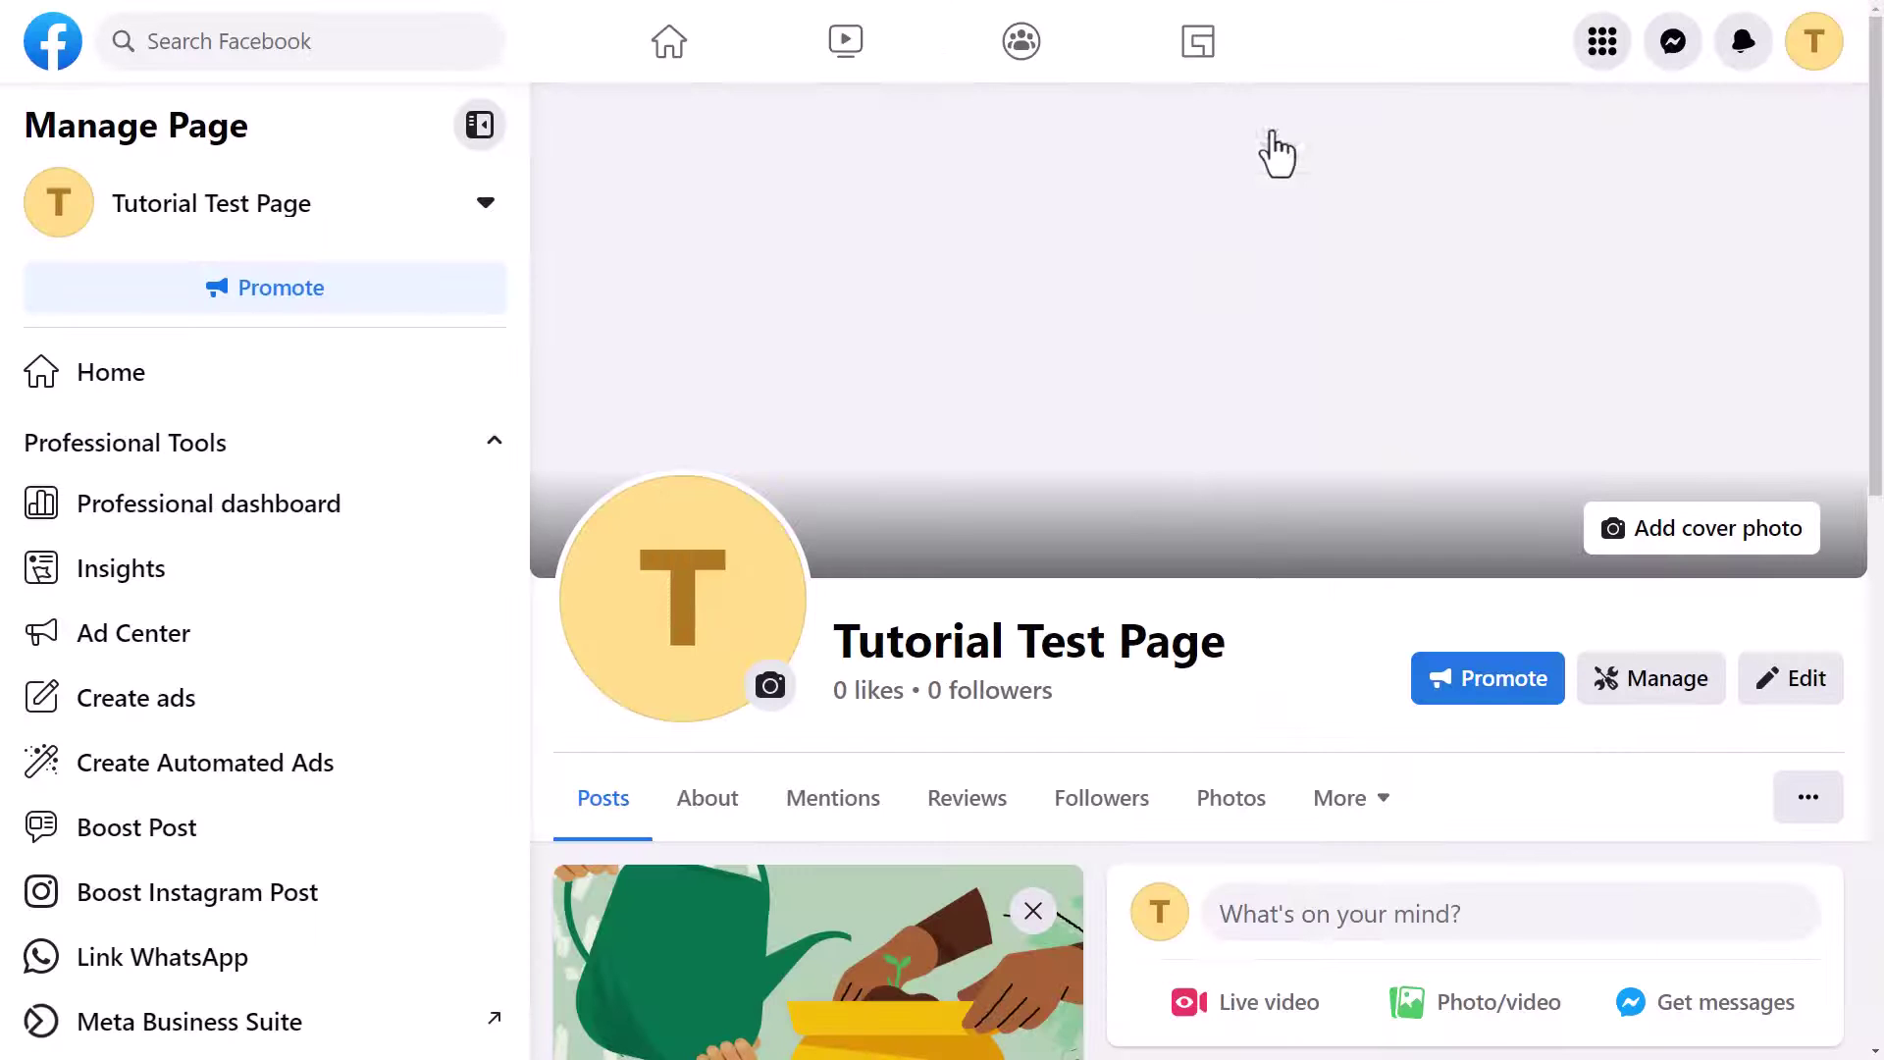
- Upload DESIGN-THIS.jpg as the page's cover photo, shift it down within the frame and save it
left_click(1682, 550)
left_click(1423, 650)
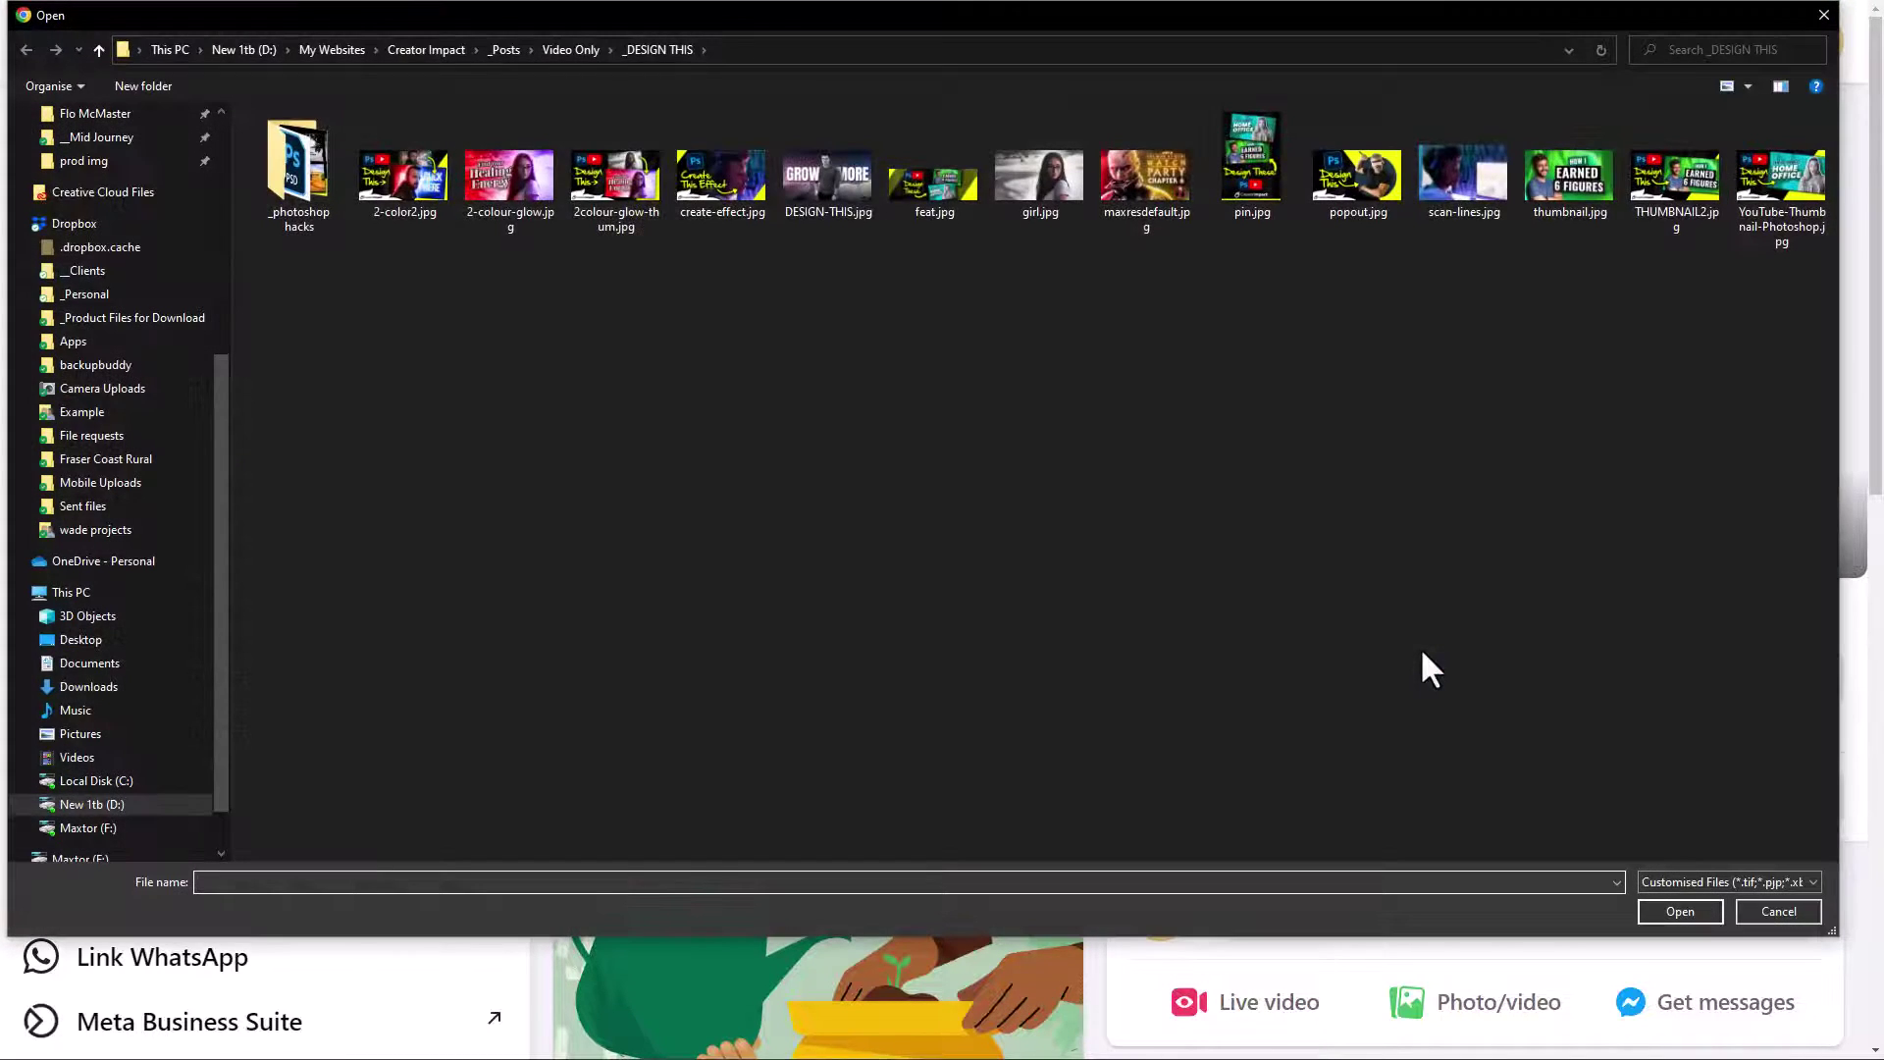
double_click(805, 174)
left_click_drag(1009, 315, 1001, 381)
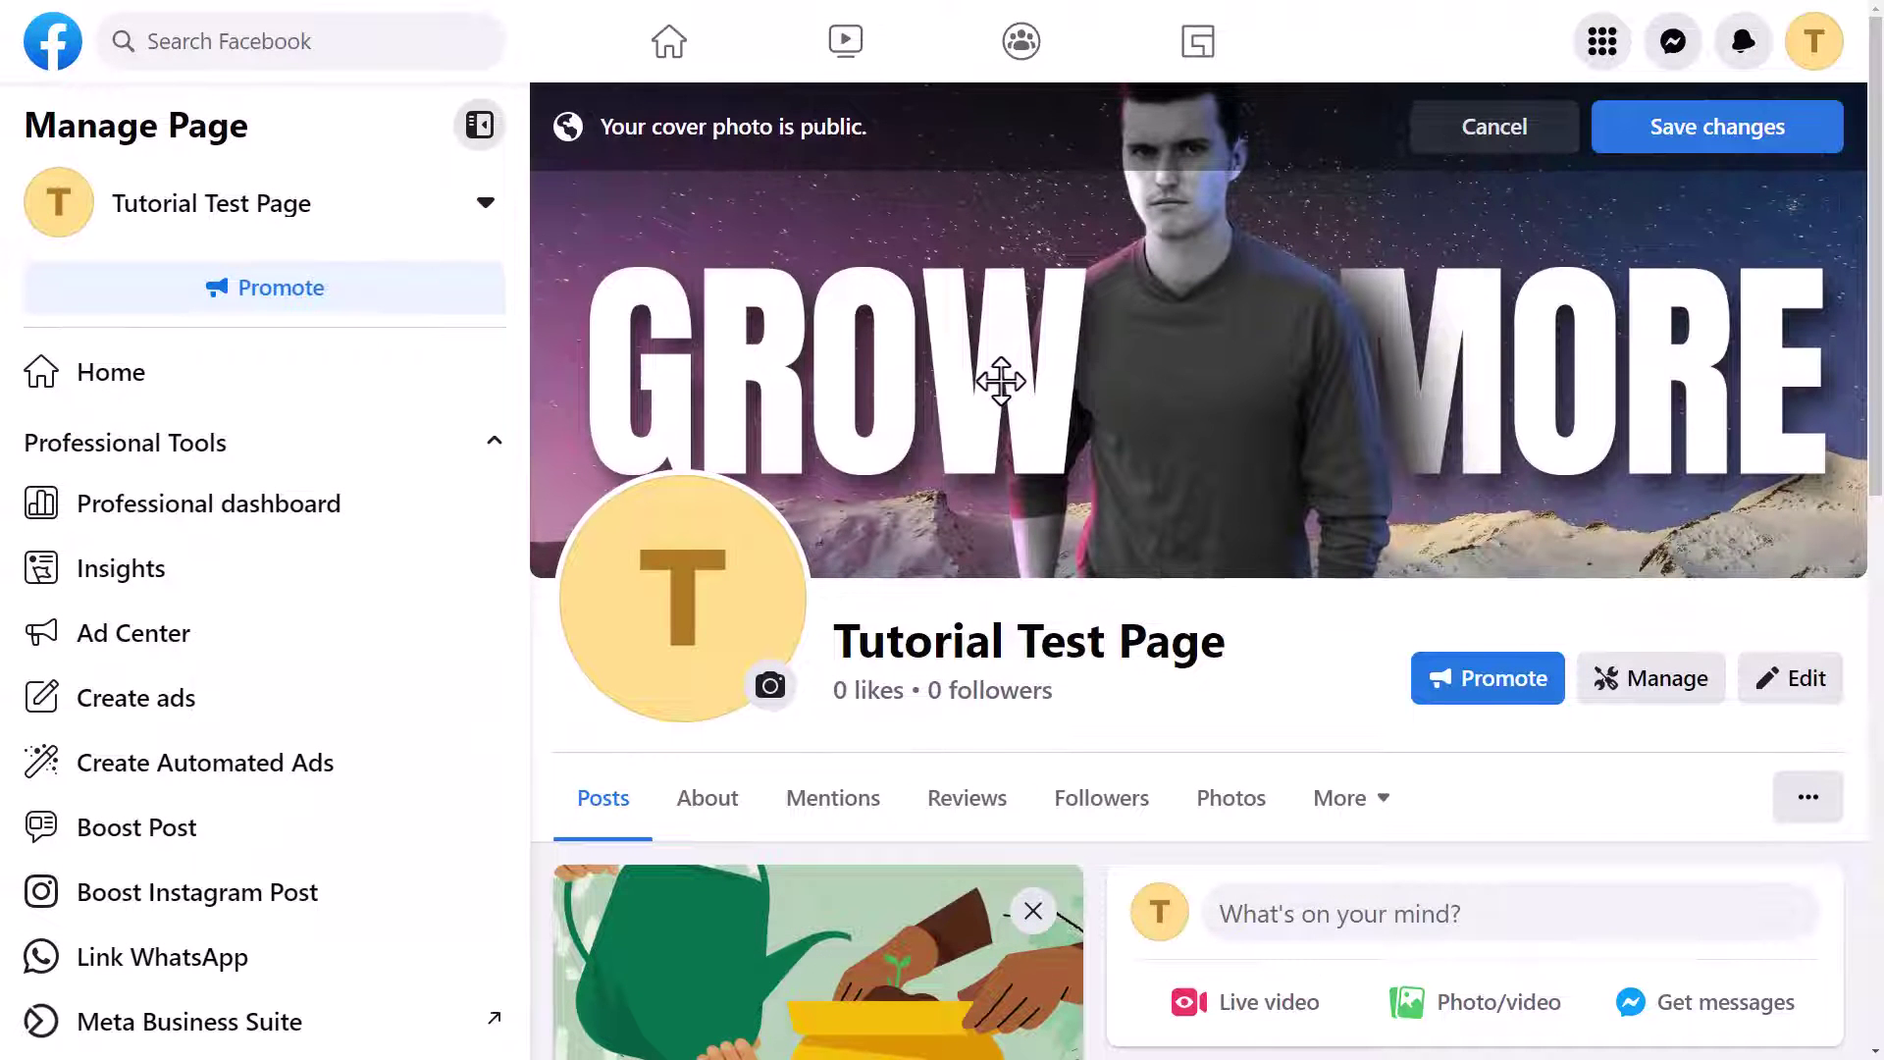
left_click(1819, 128)
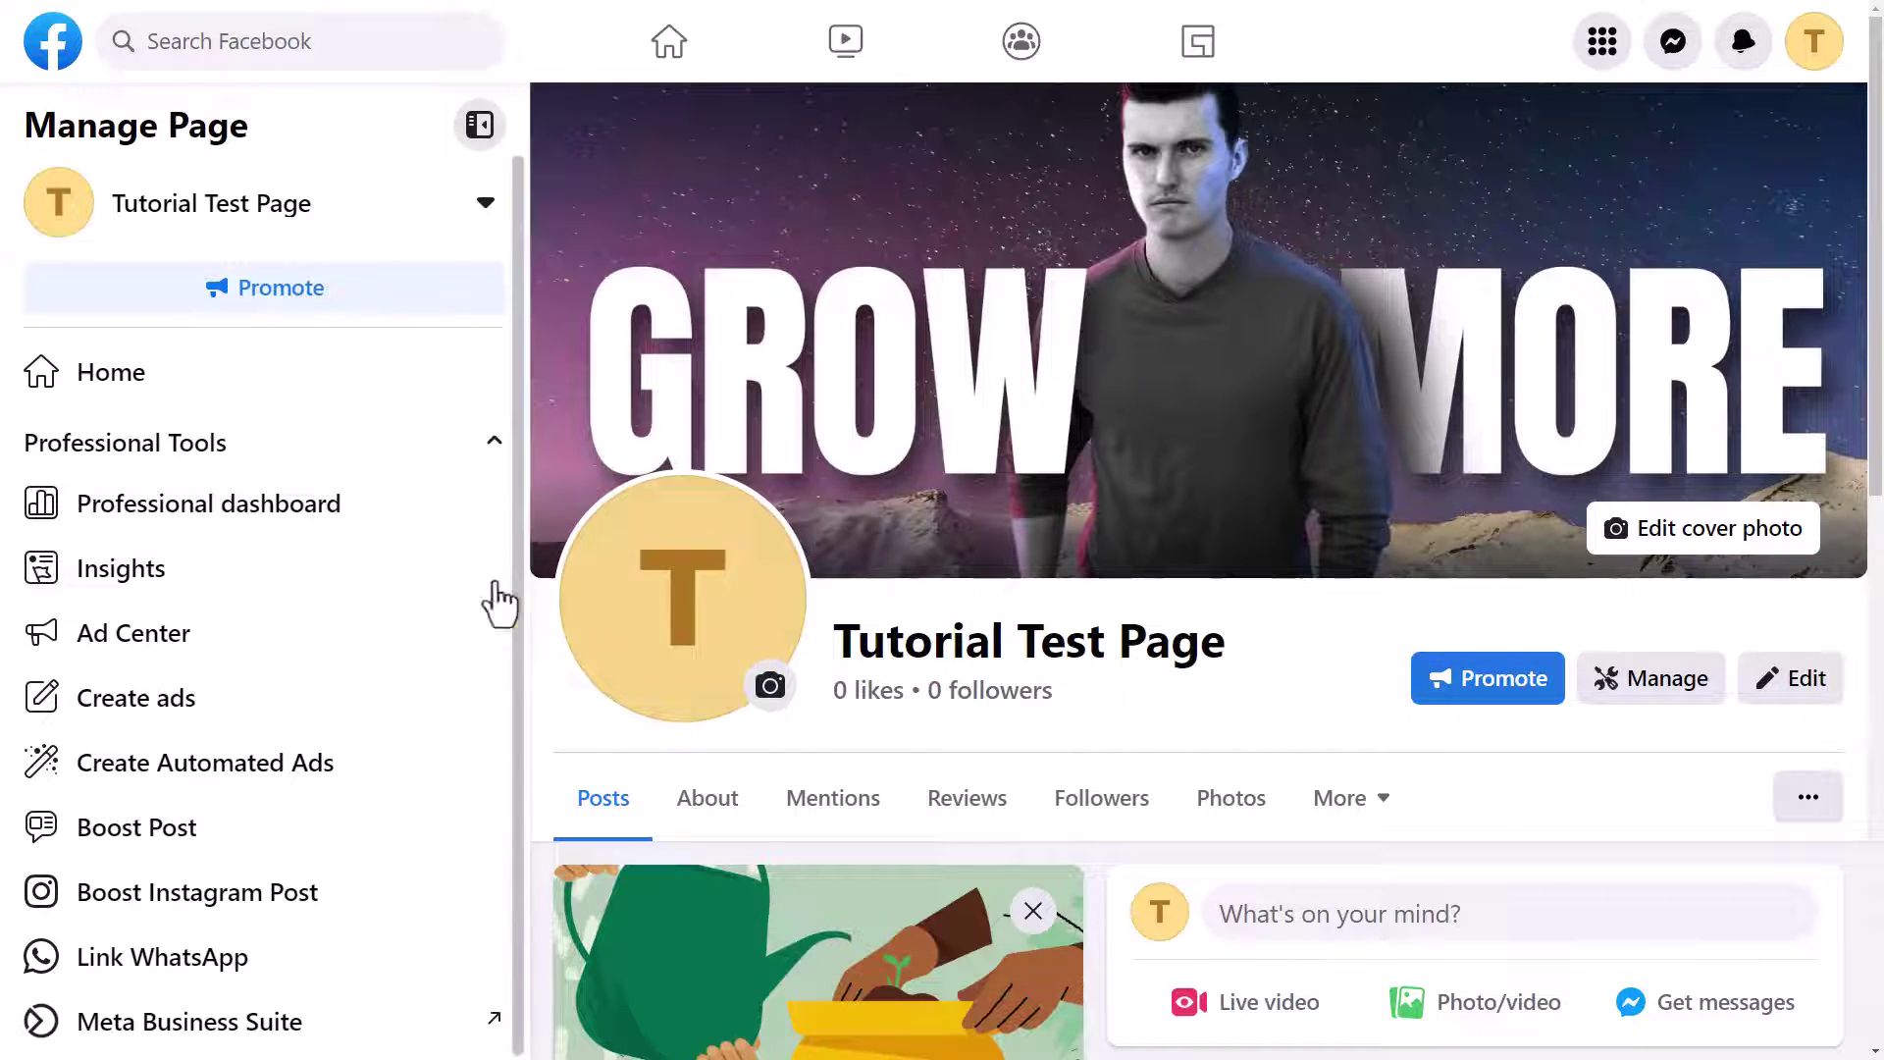
- Look at the options for updating the page's profile picture without changing it
left_click(771, 686)
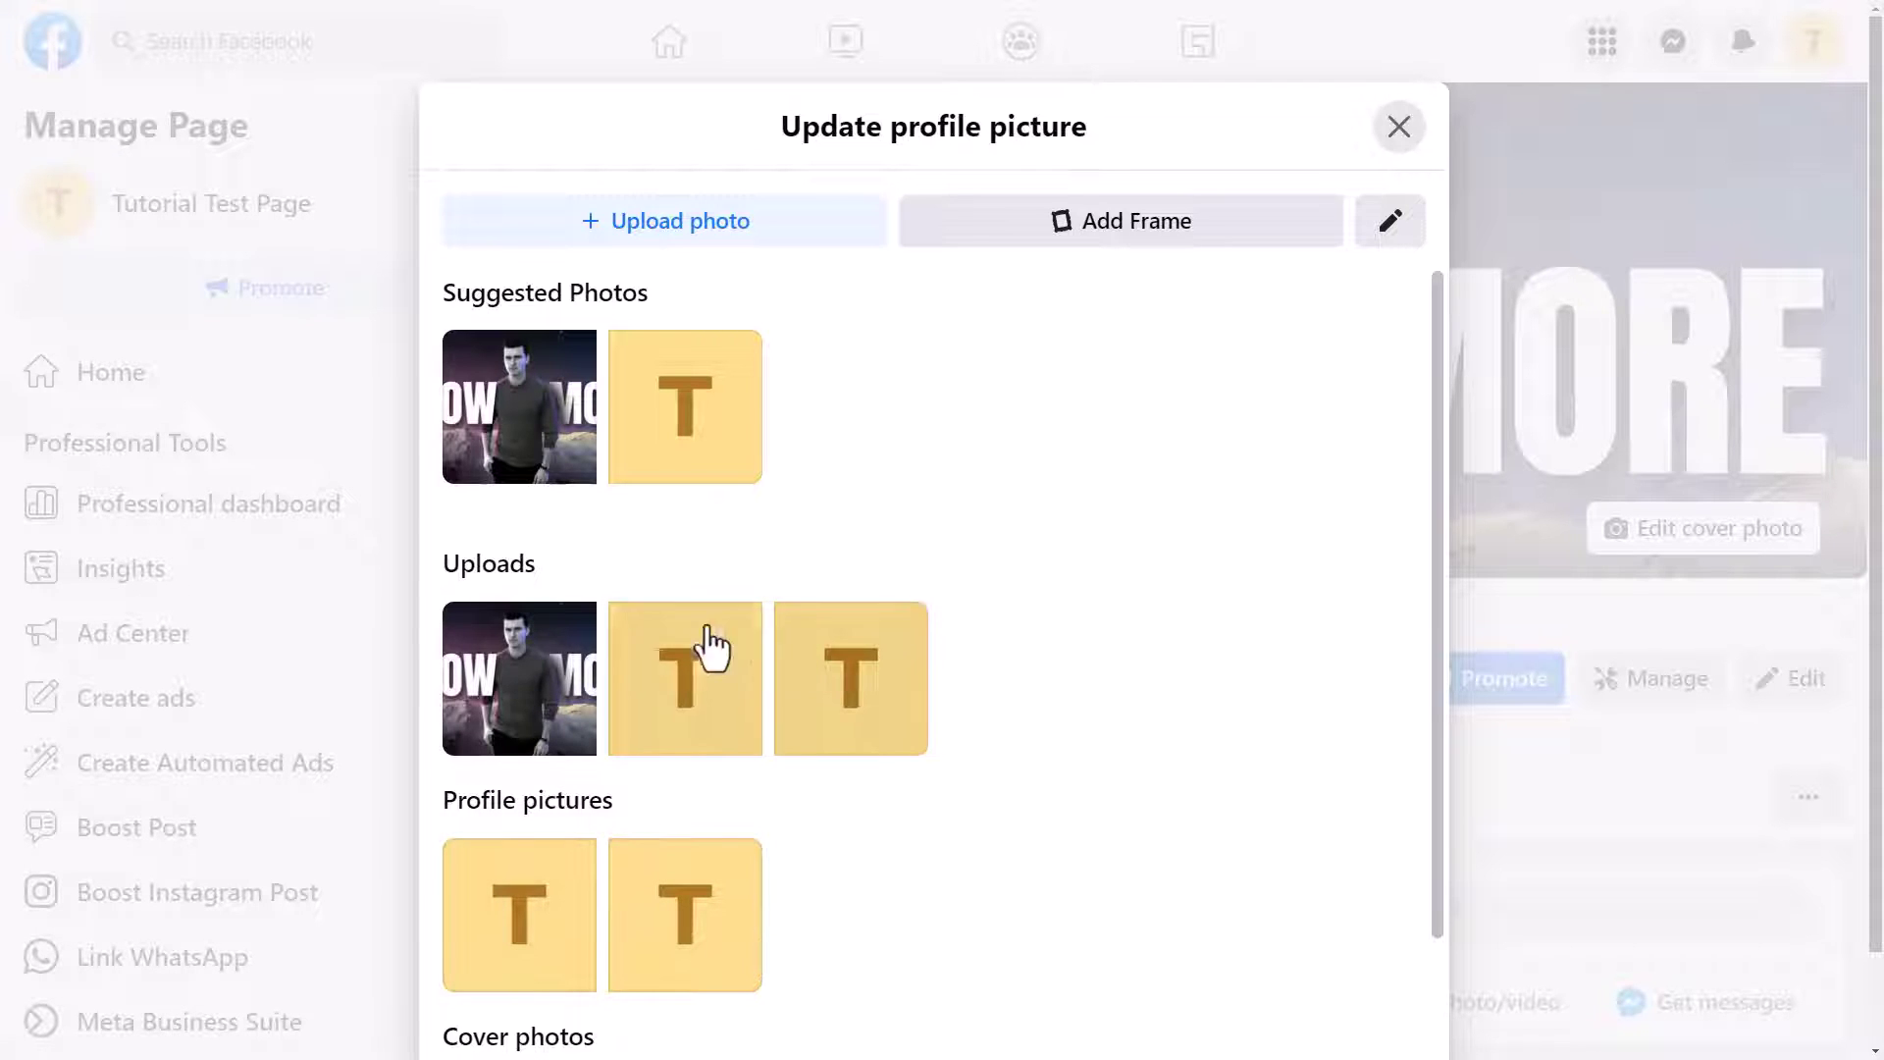
left_click(1404, 131)
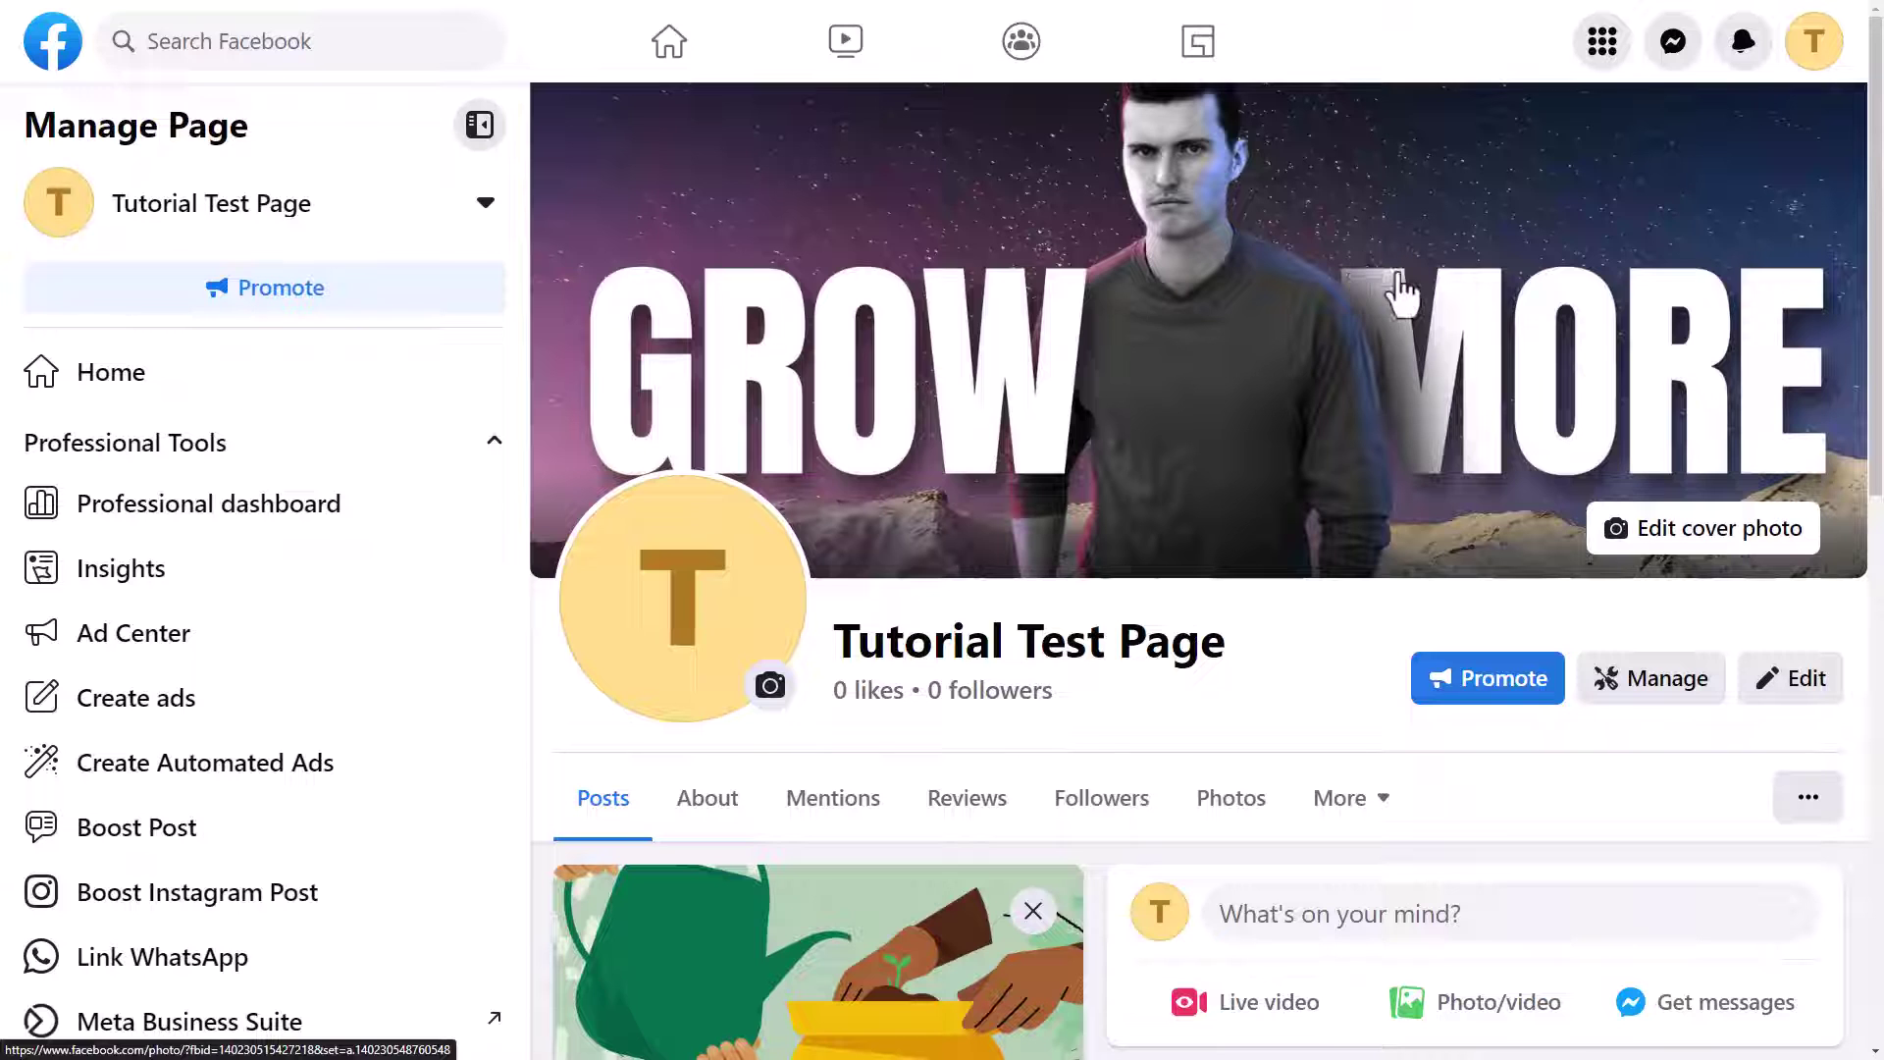
- Change the bio in the page's Intro to "This page is for testing, info about my business" and save it
scroll(1327, 424, "down", 4)
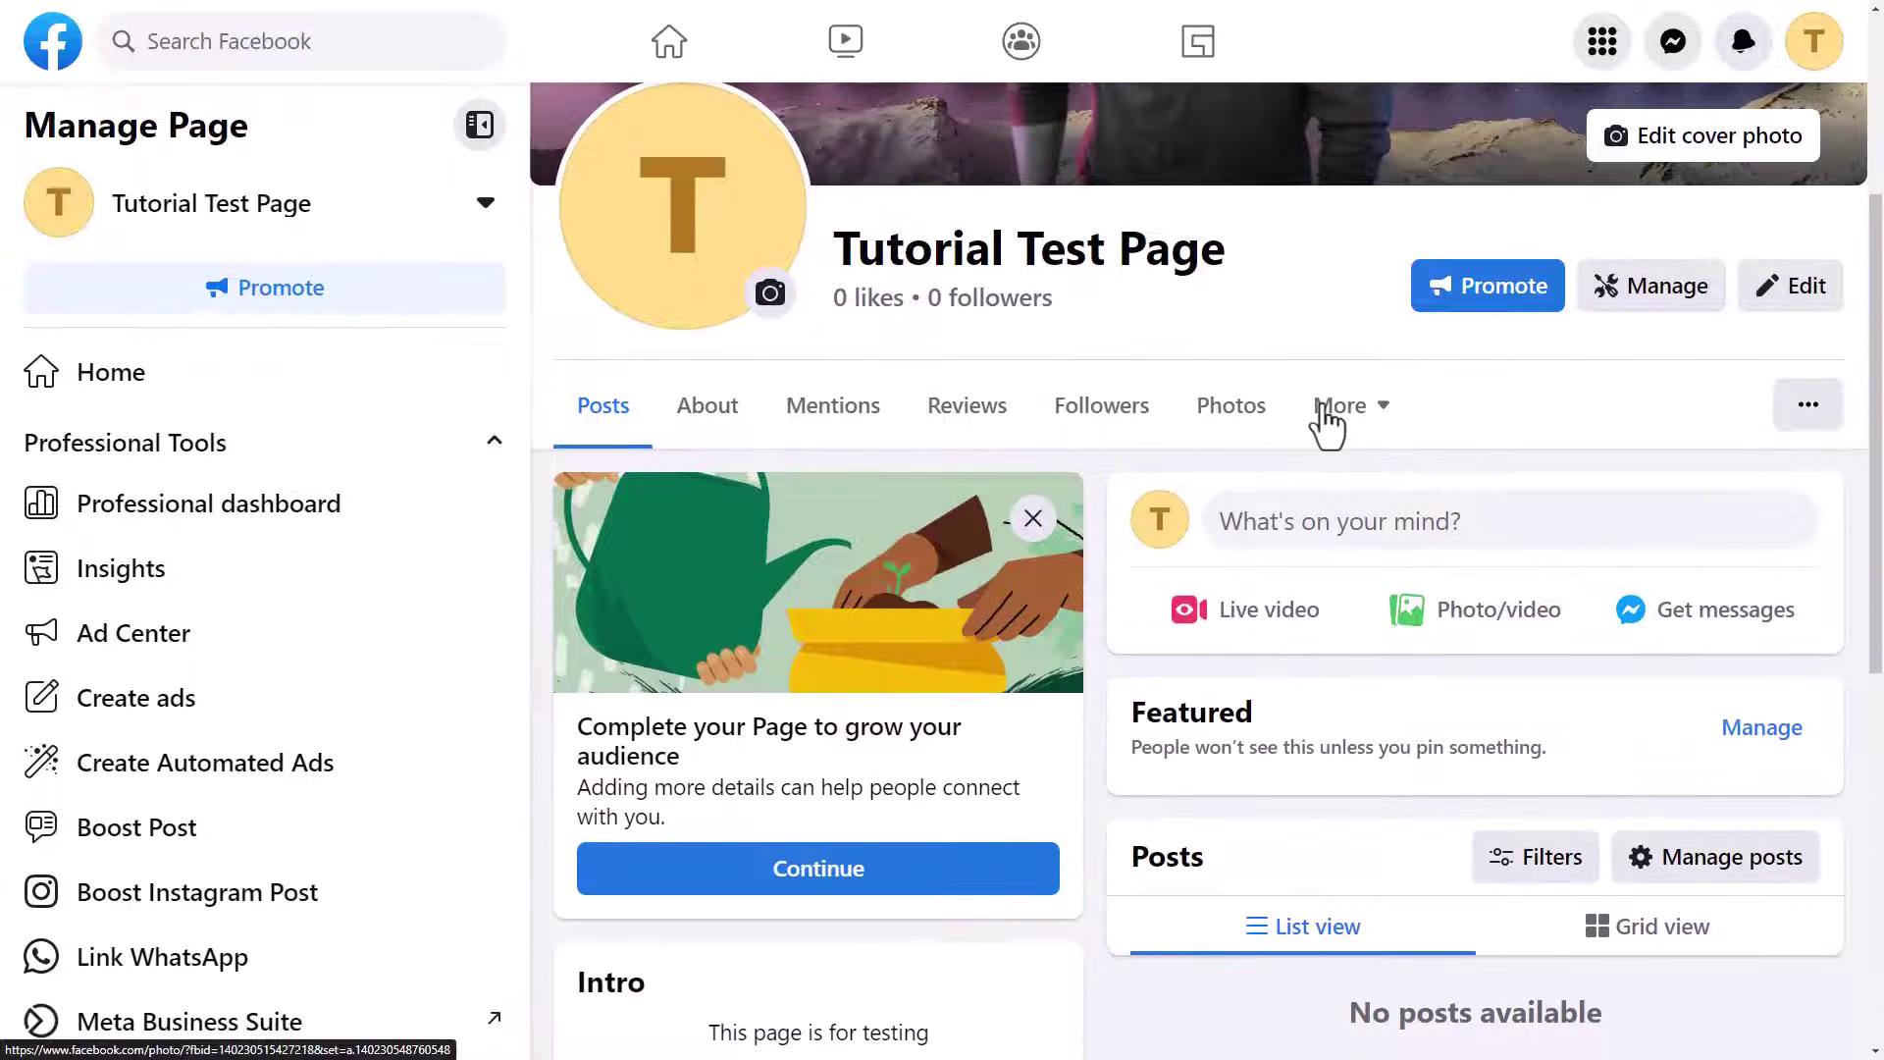
scroll(1253, 238, "down", 7)
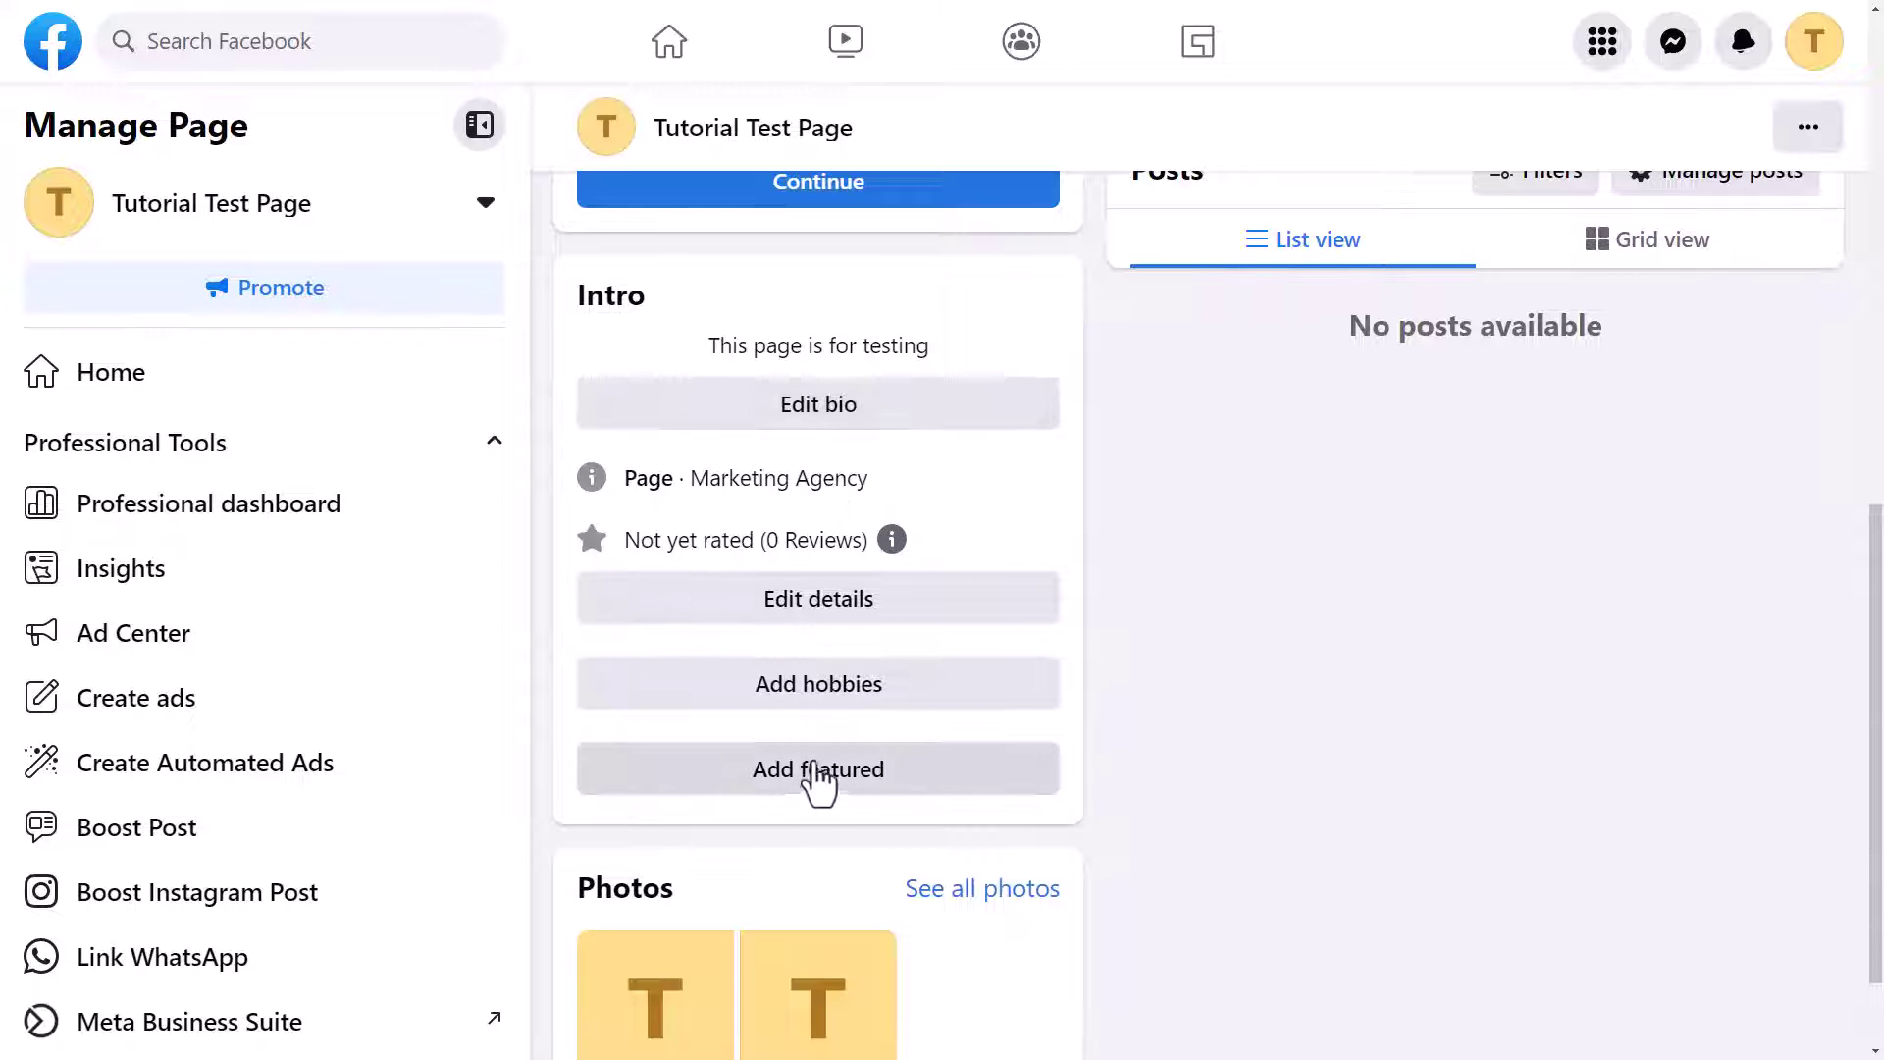
left_click(837, 412)
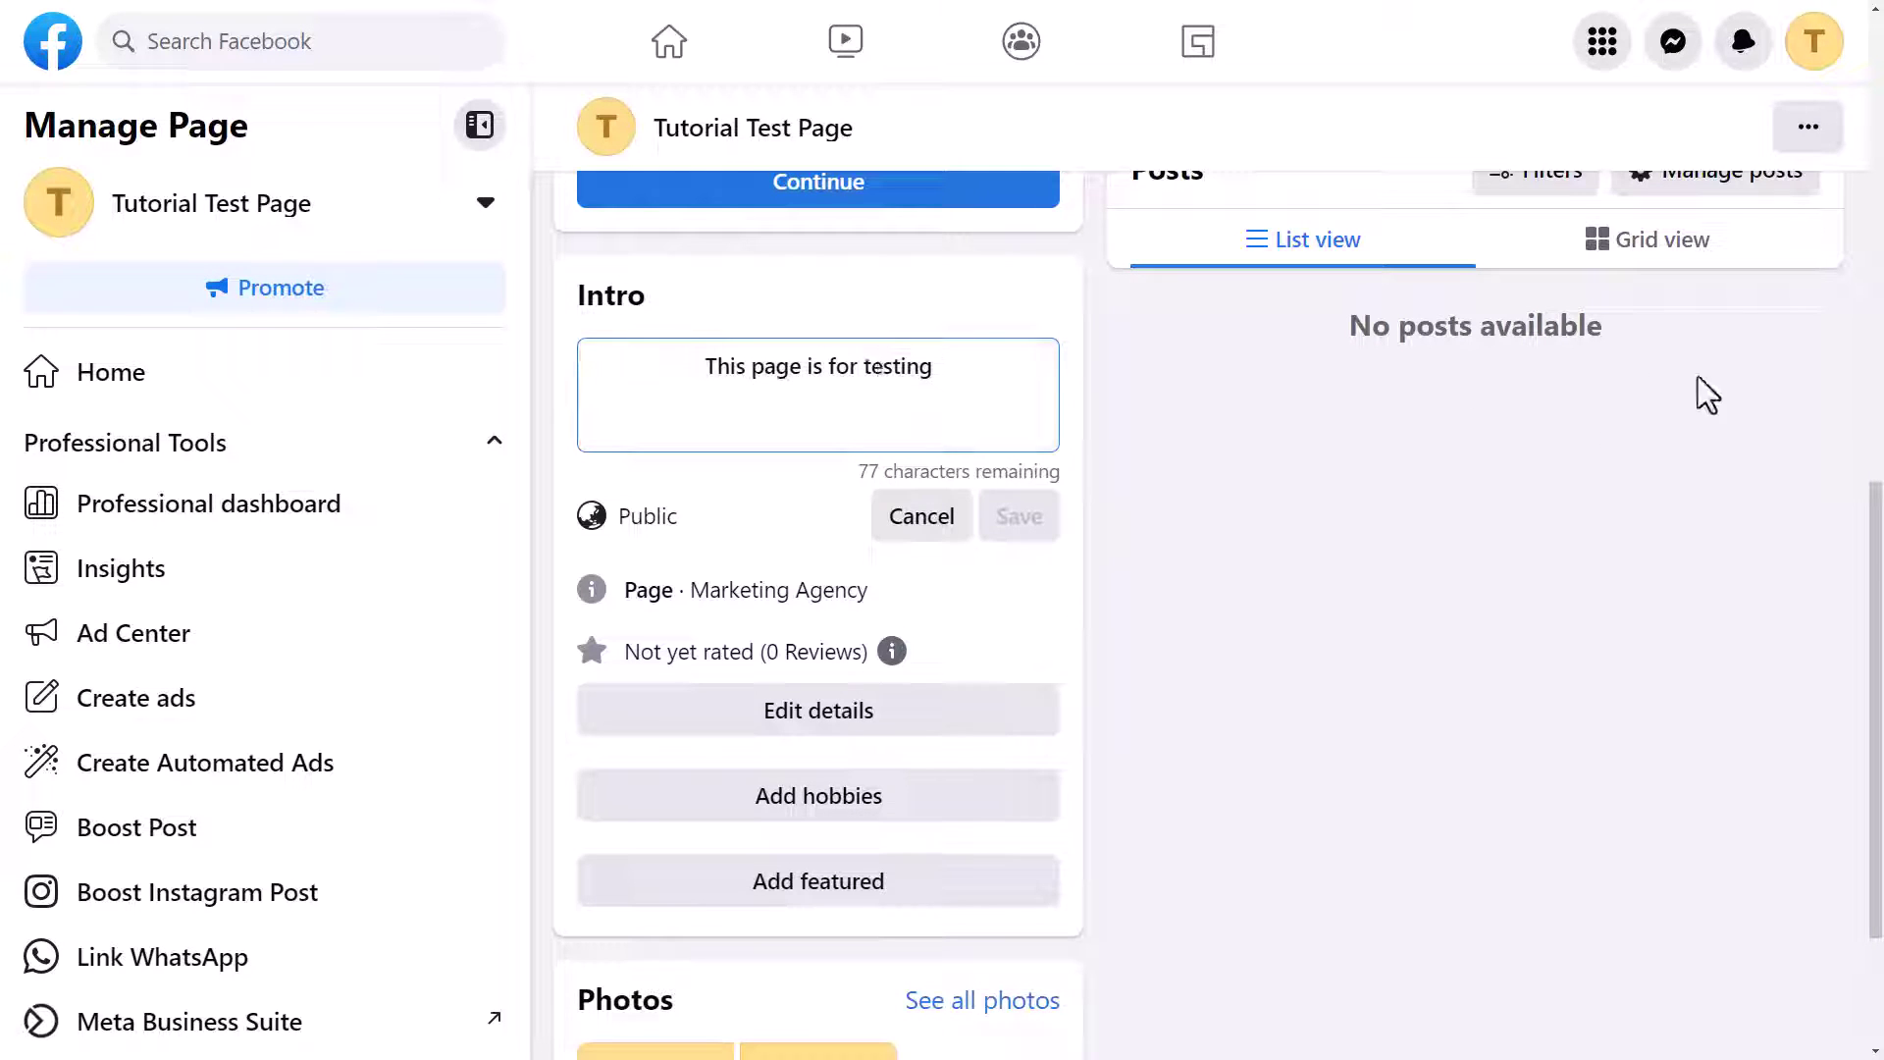
type(", ")
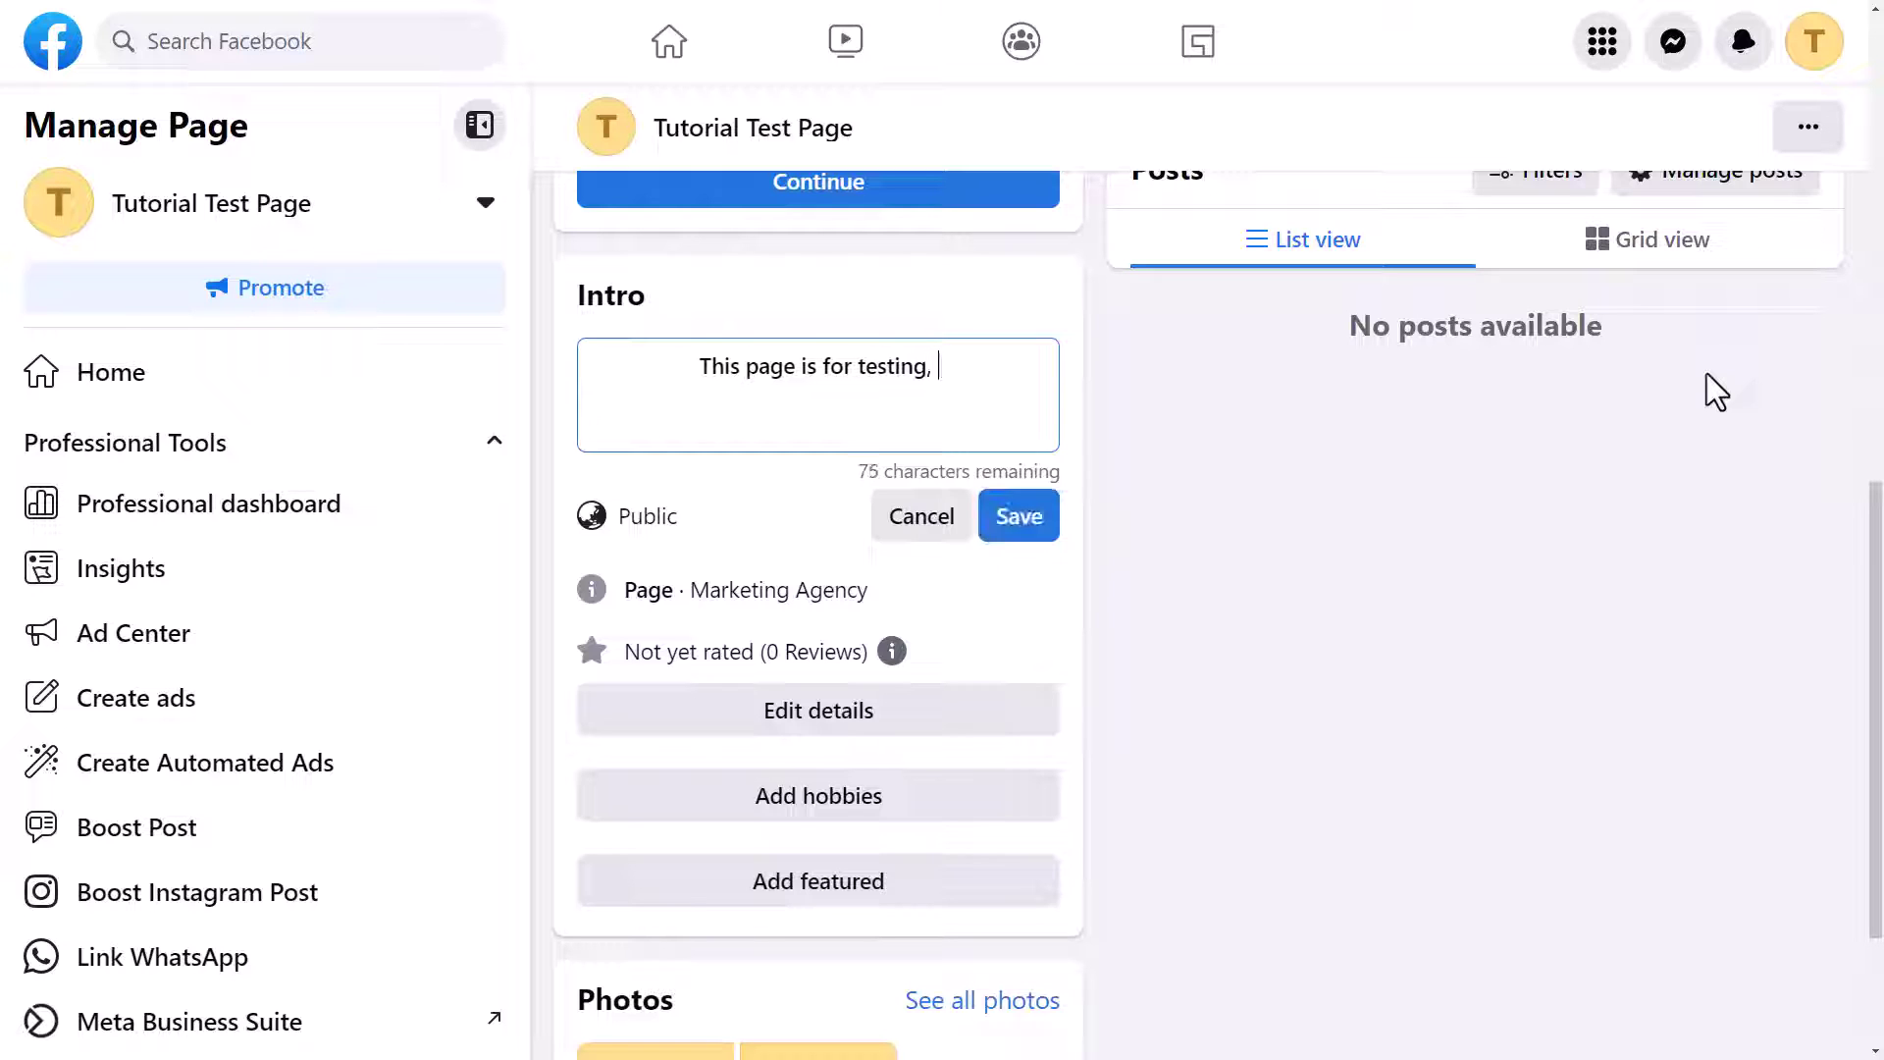
type("info about m y bnusinerss")
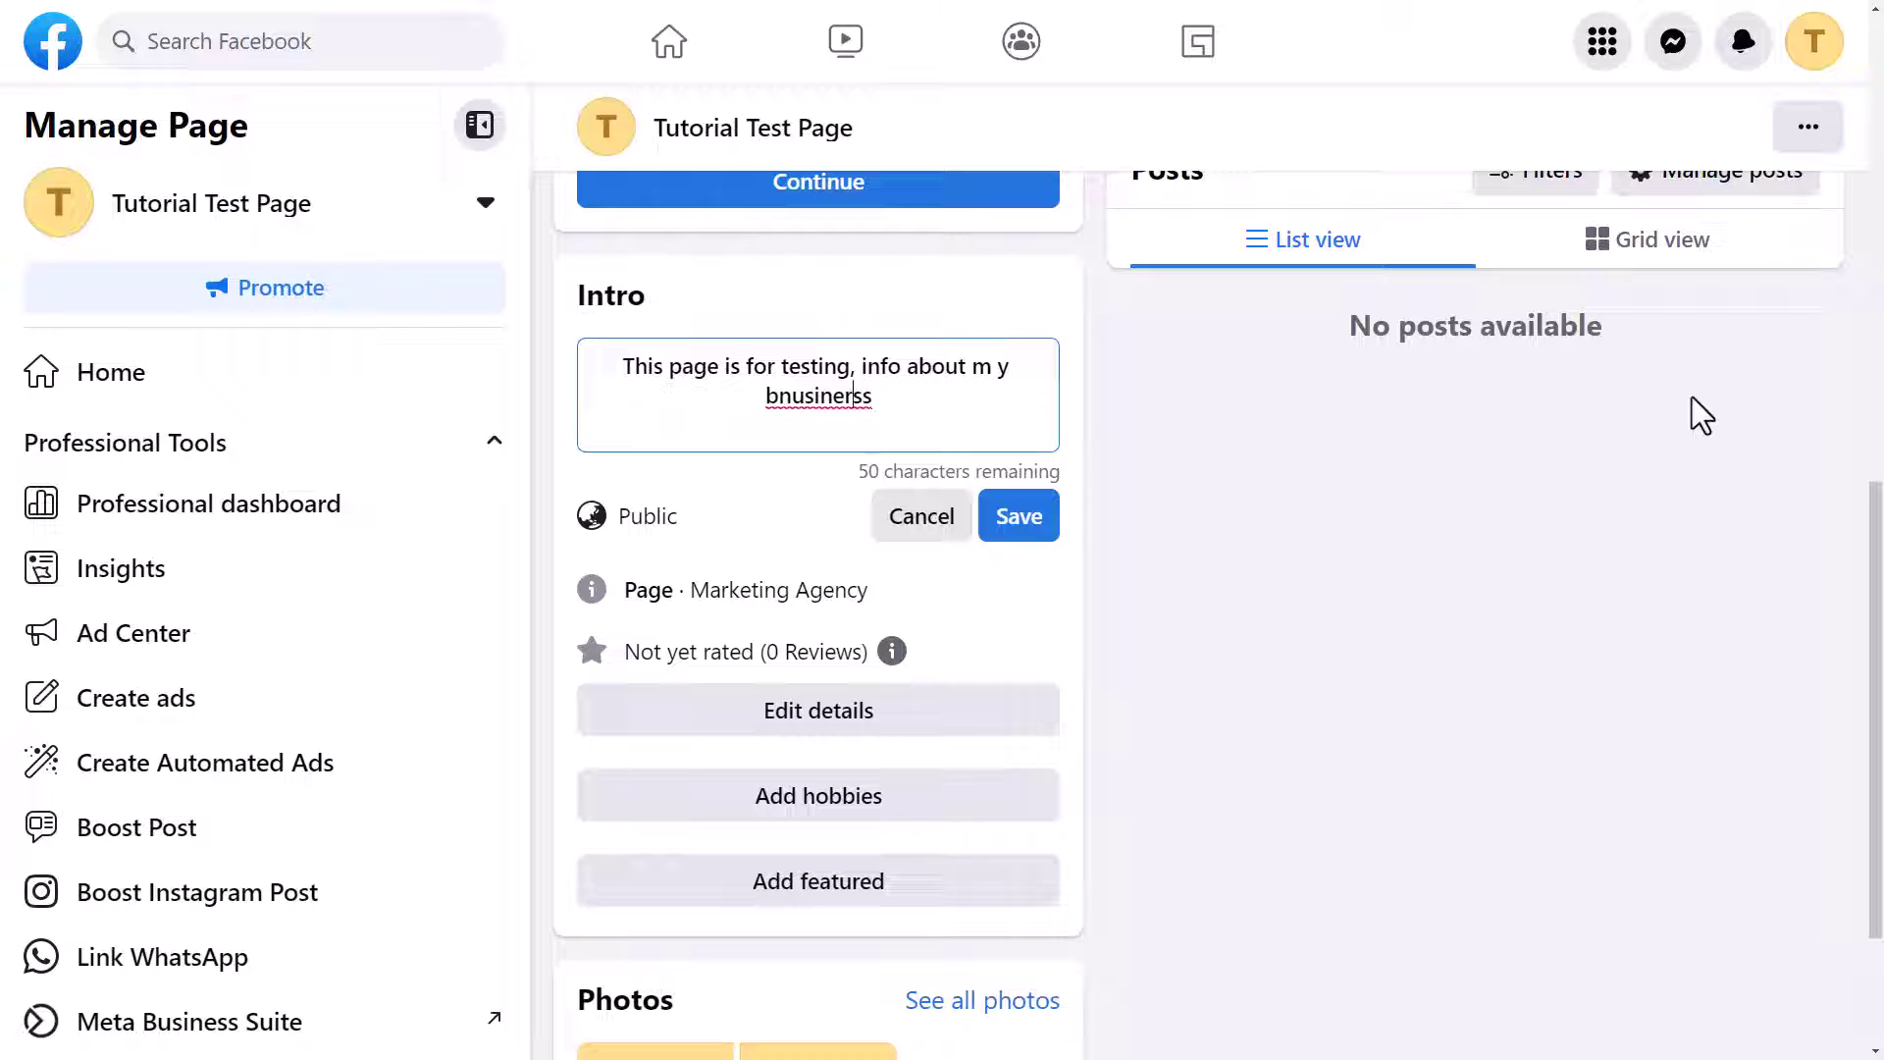
key("BackSpace")
left_click(793, 403)
key("BackSpace")
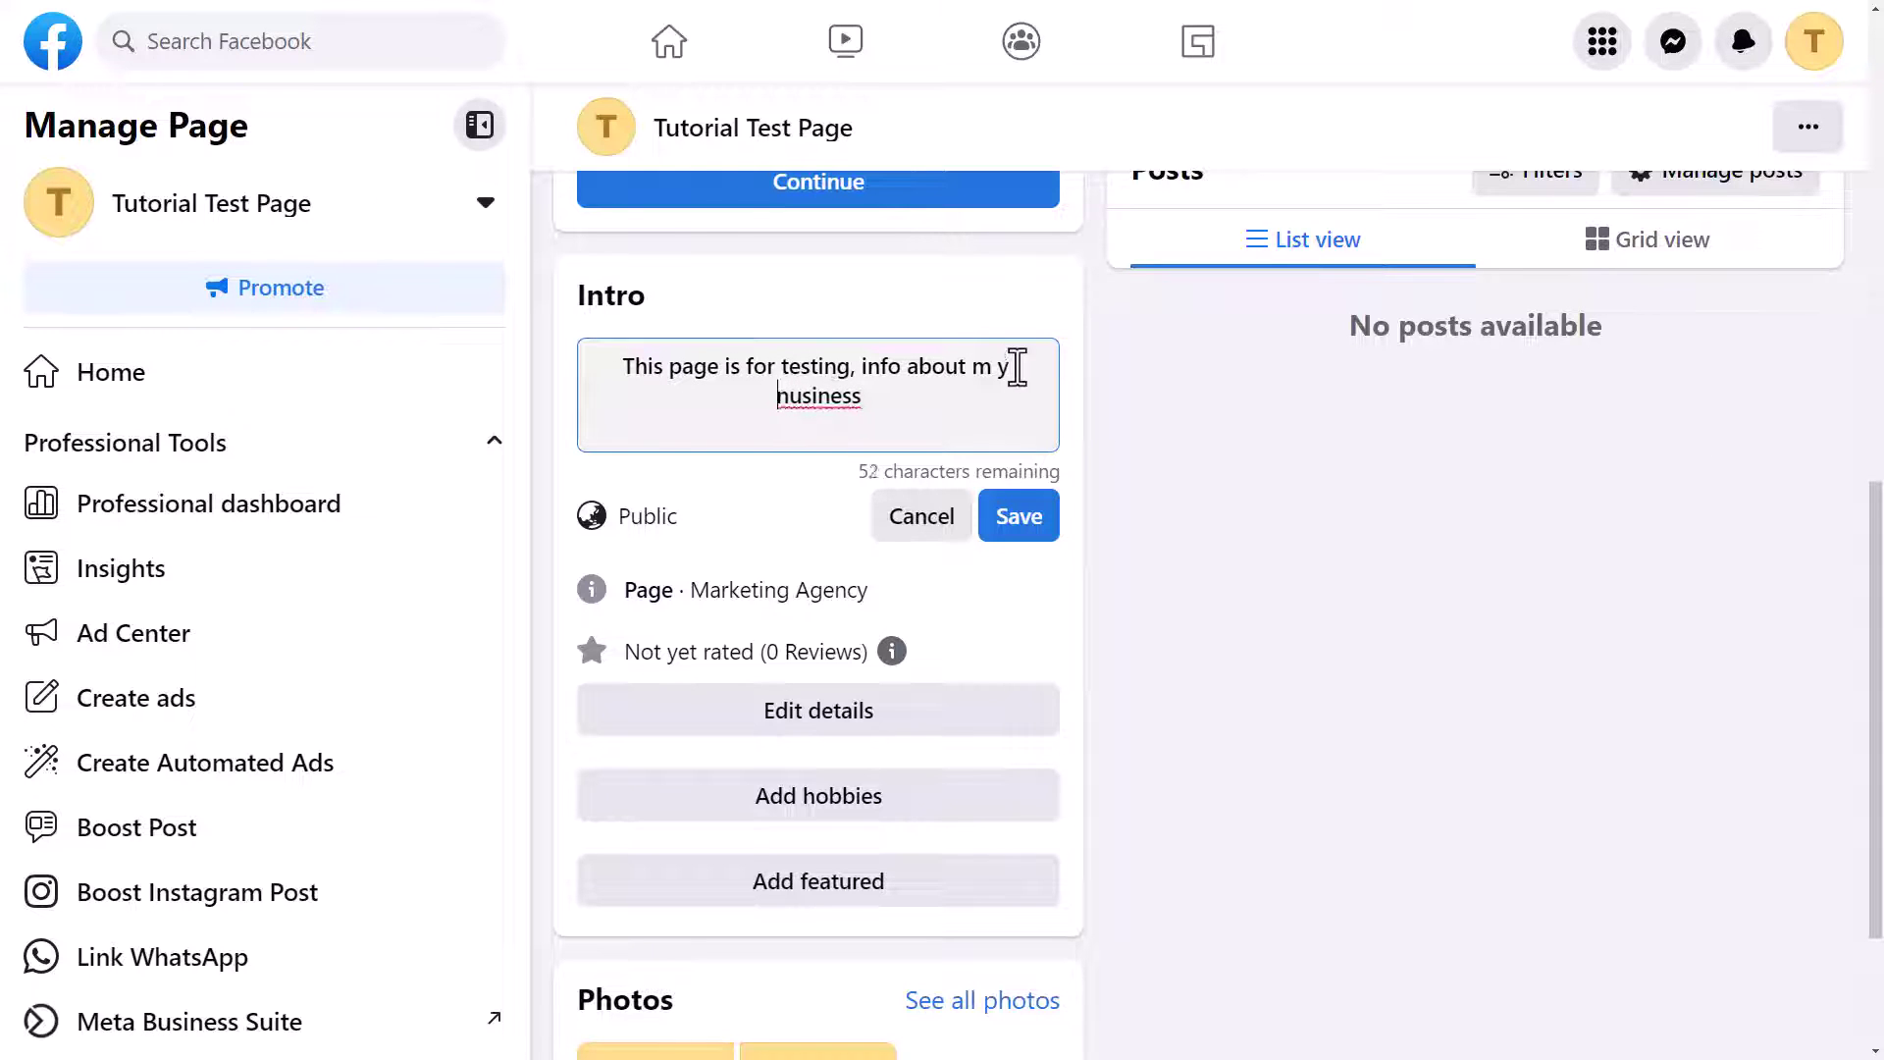
left_click(1001, 366)
key("BackSpace")
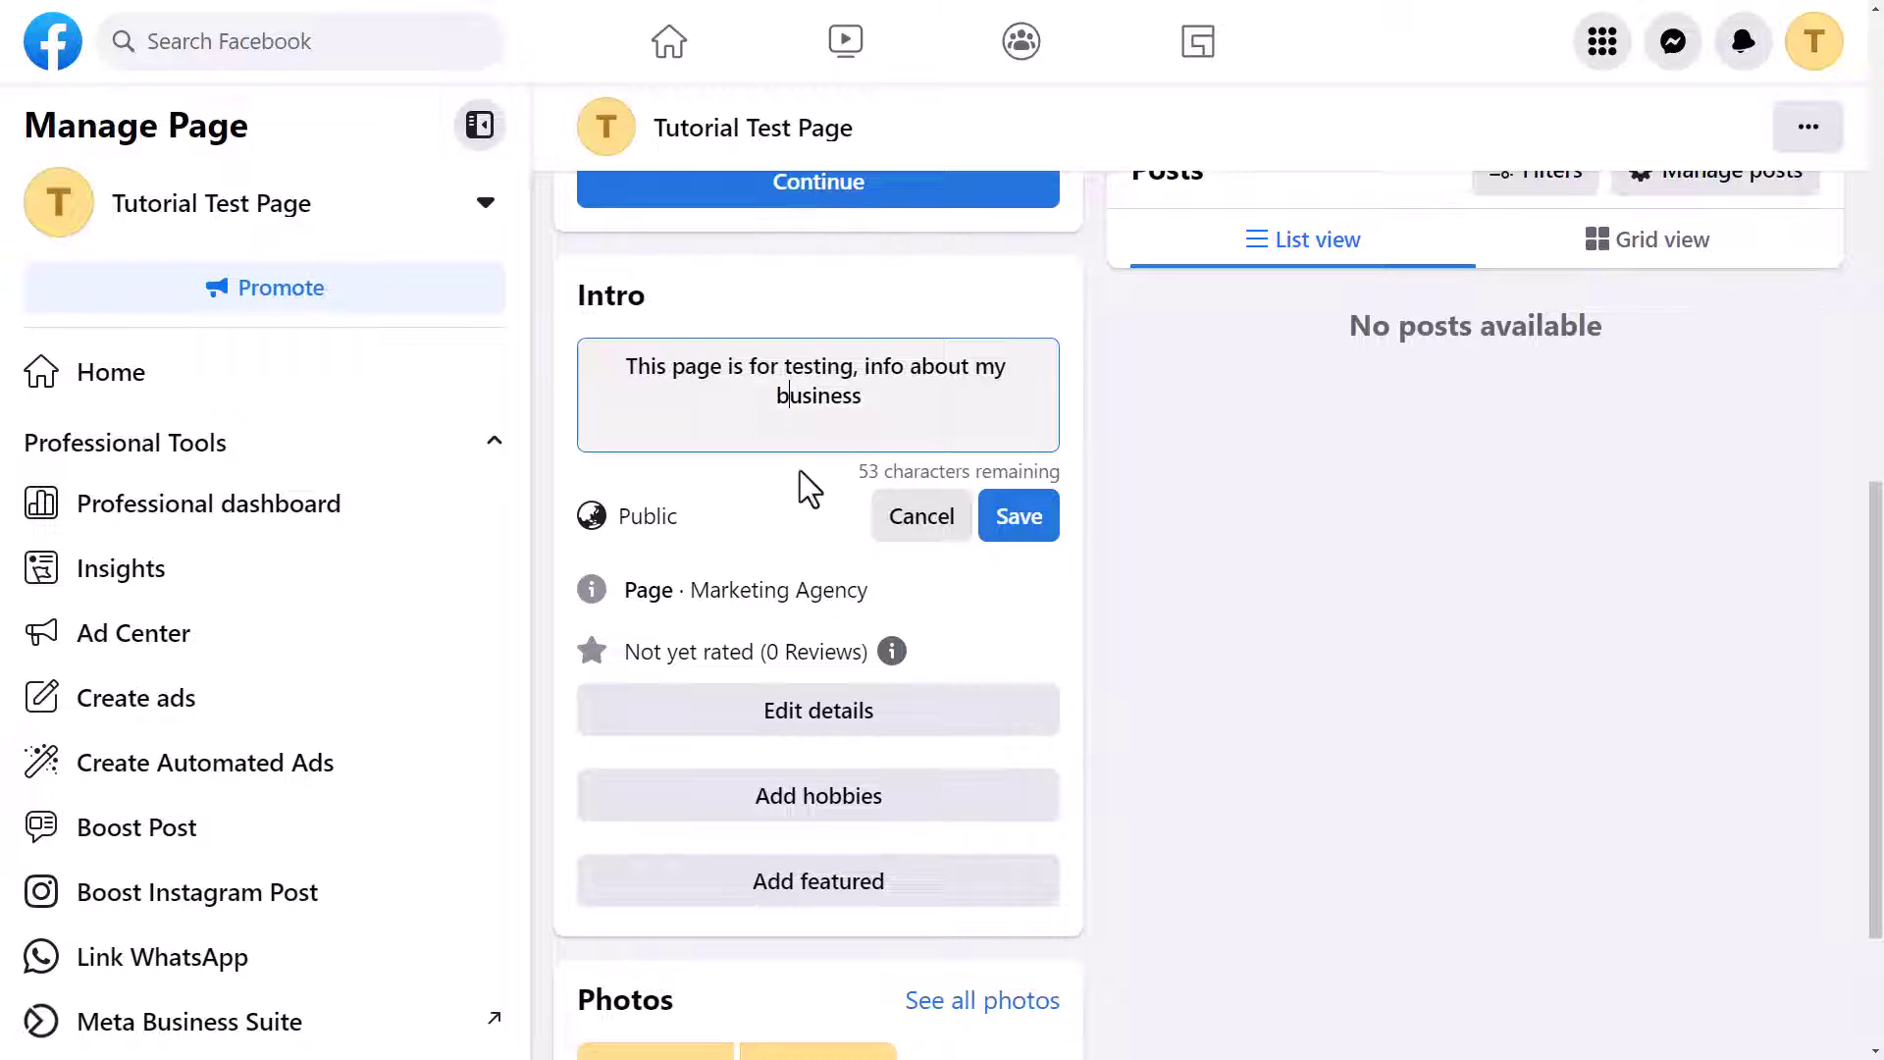
left_click(1025, 520)
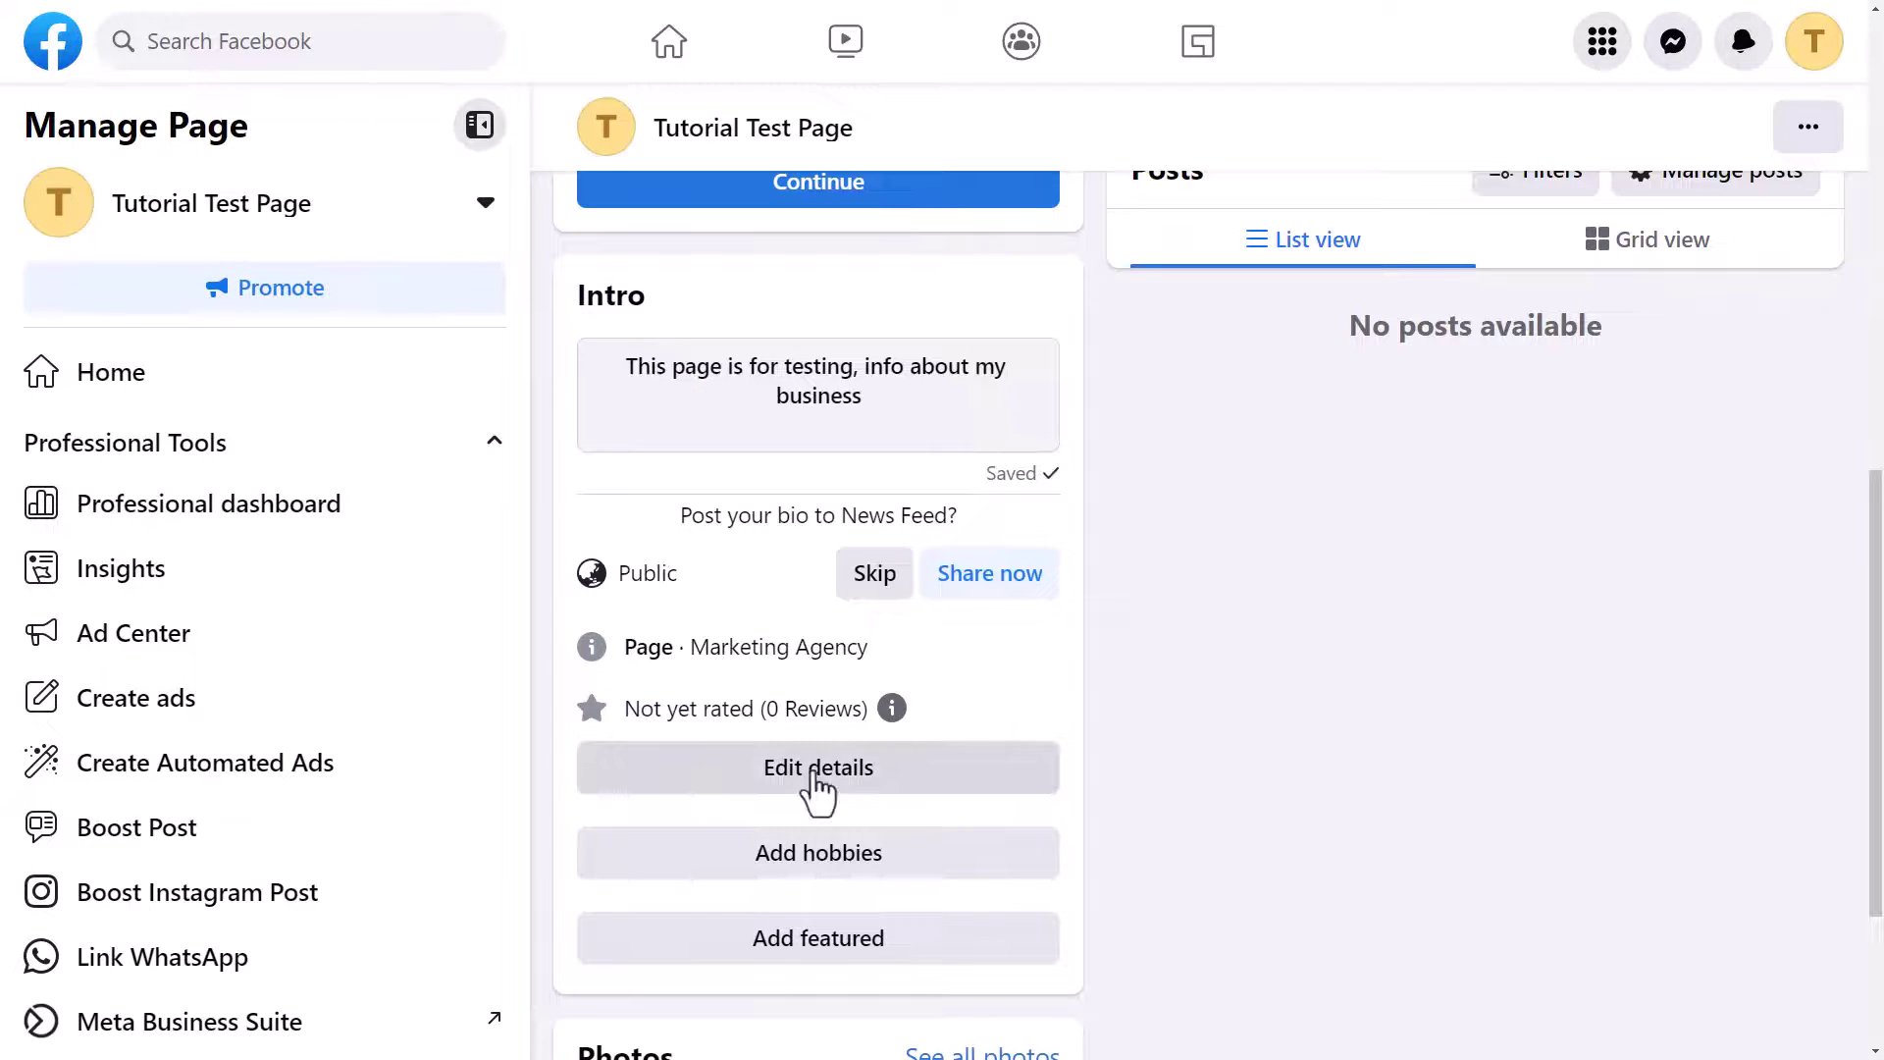
- Edit the page's category from the intro details and set it to Digital creator
left_click(775, 793)
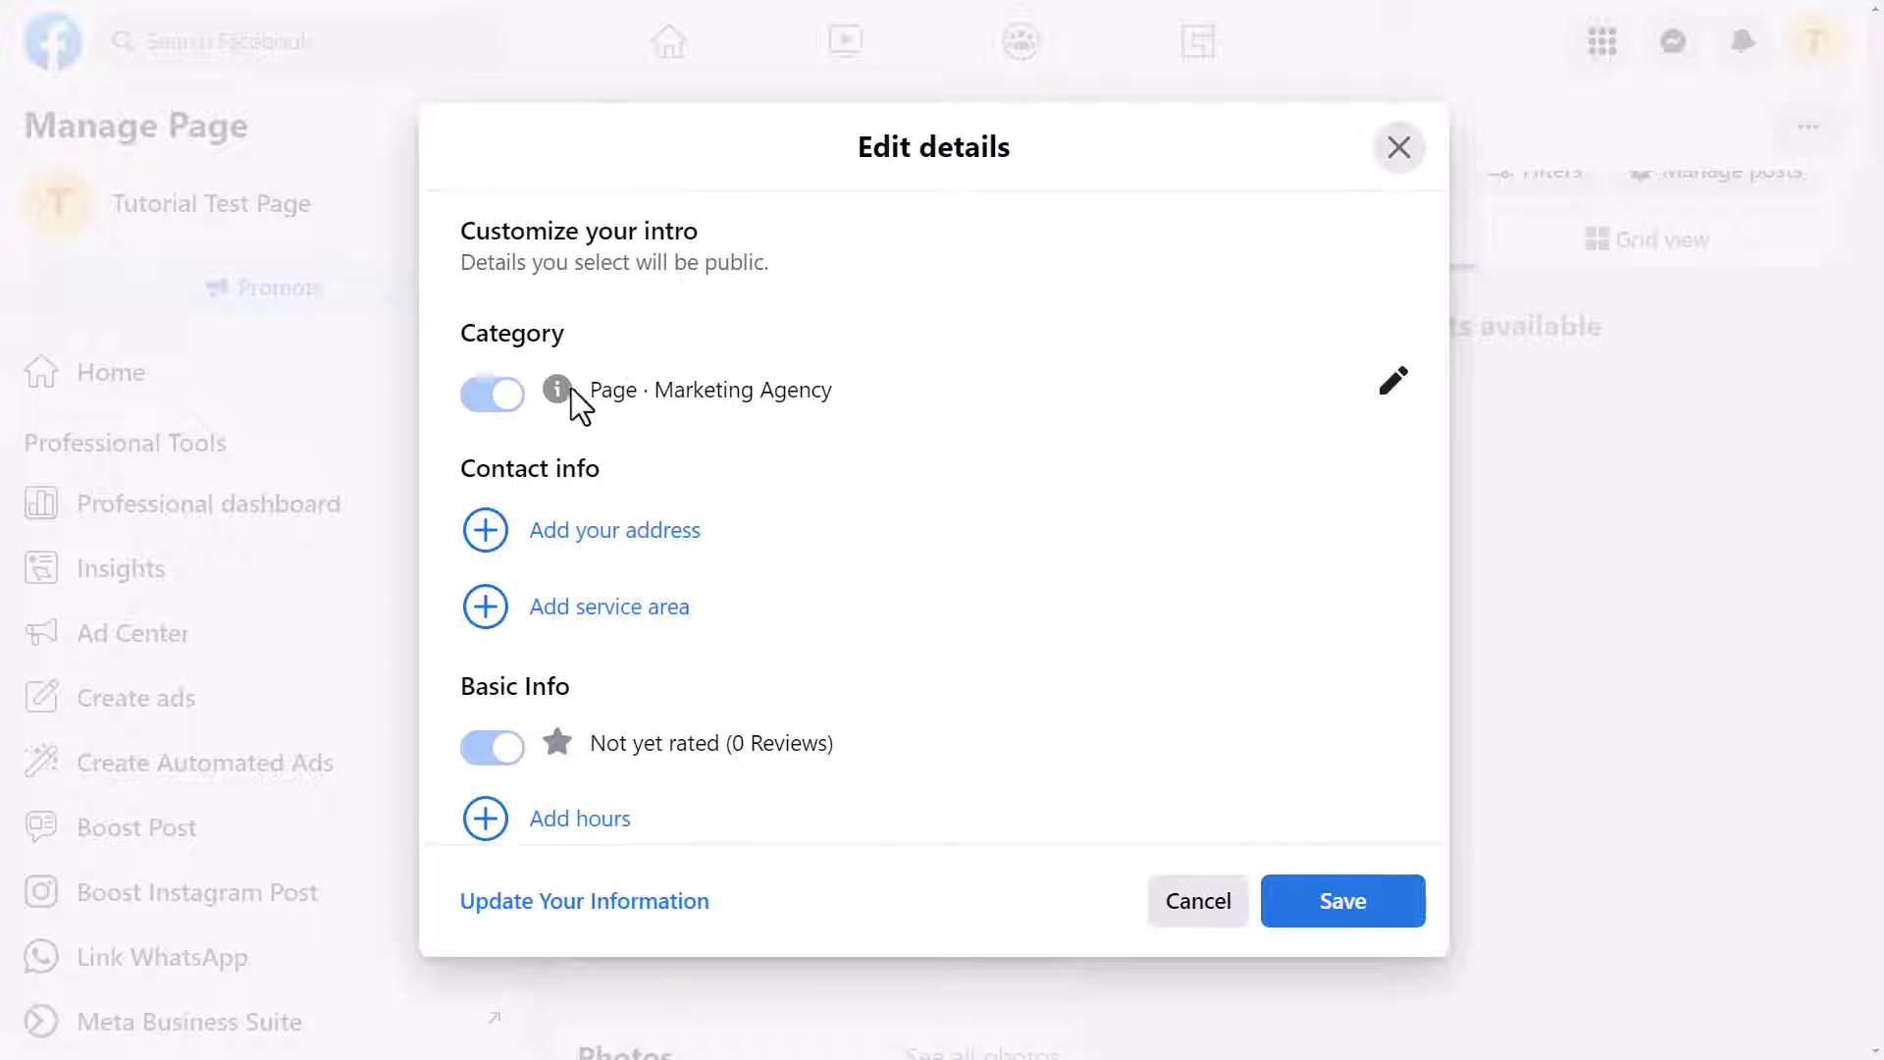
left_click(1391, 384)
scroll(916, 454, "down", 5)
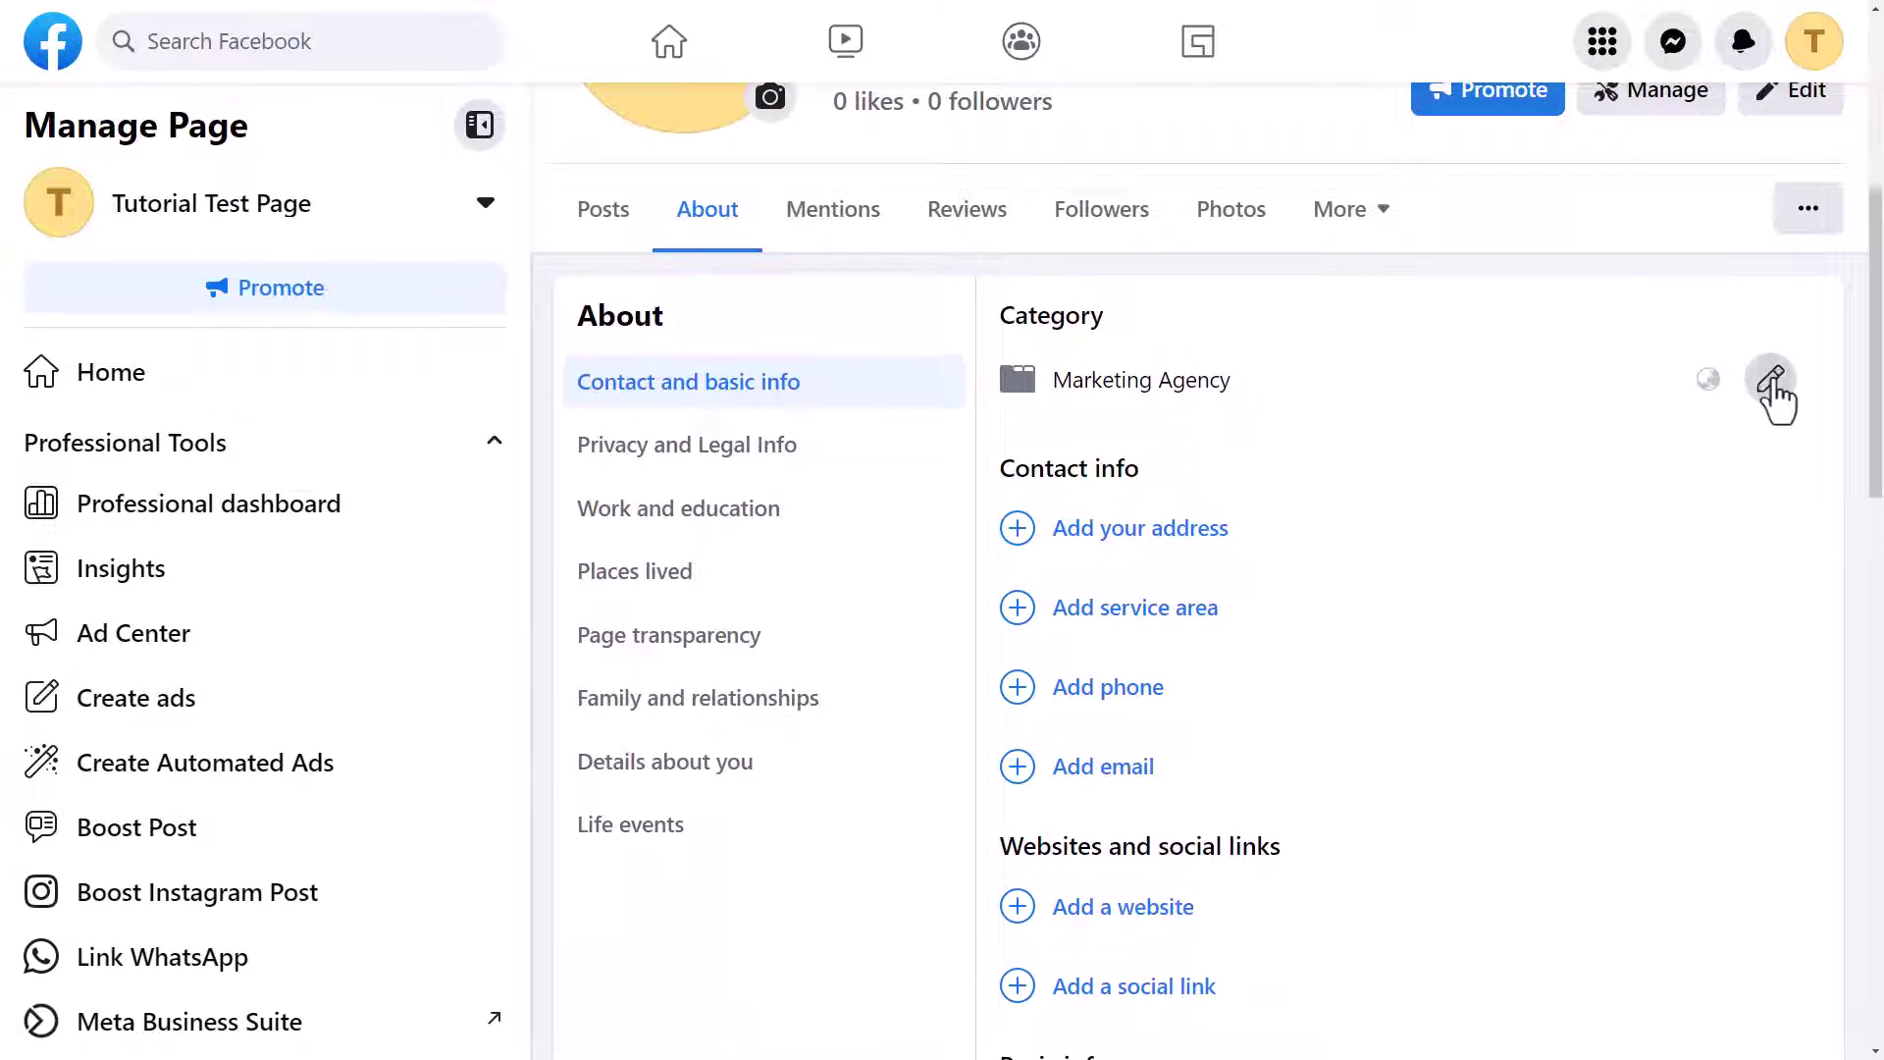
left_click(1771, 382)
left_click(1278, 402)
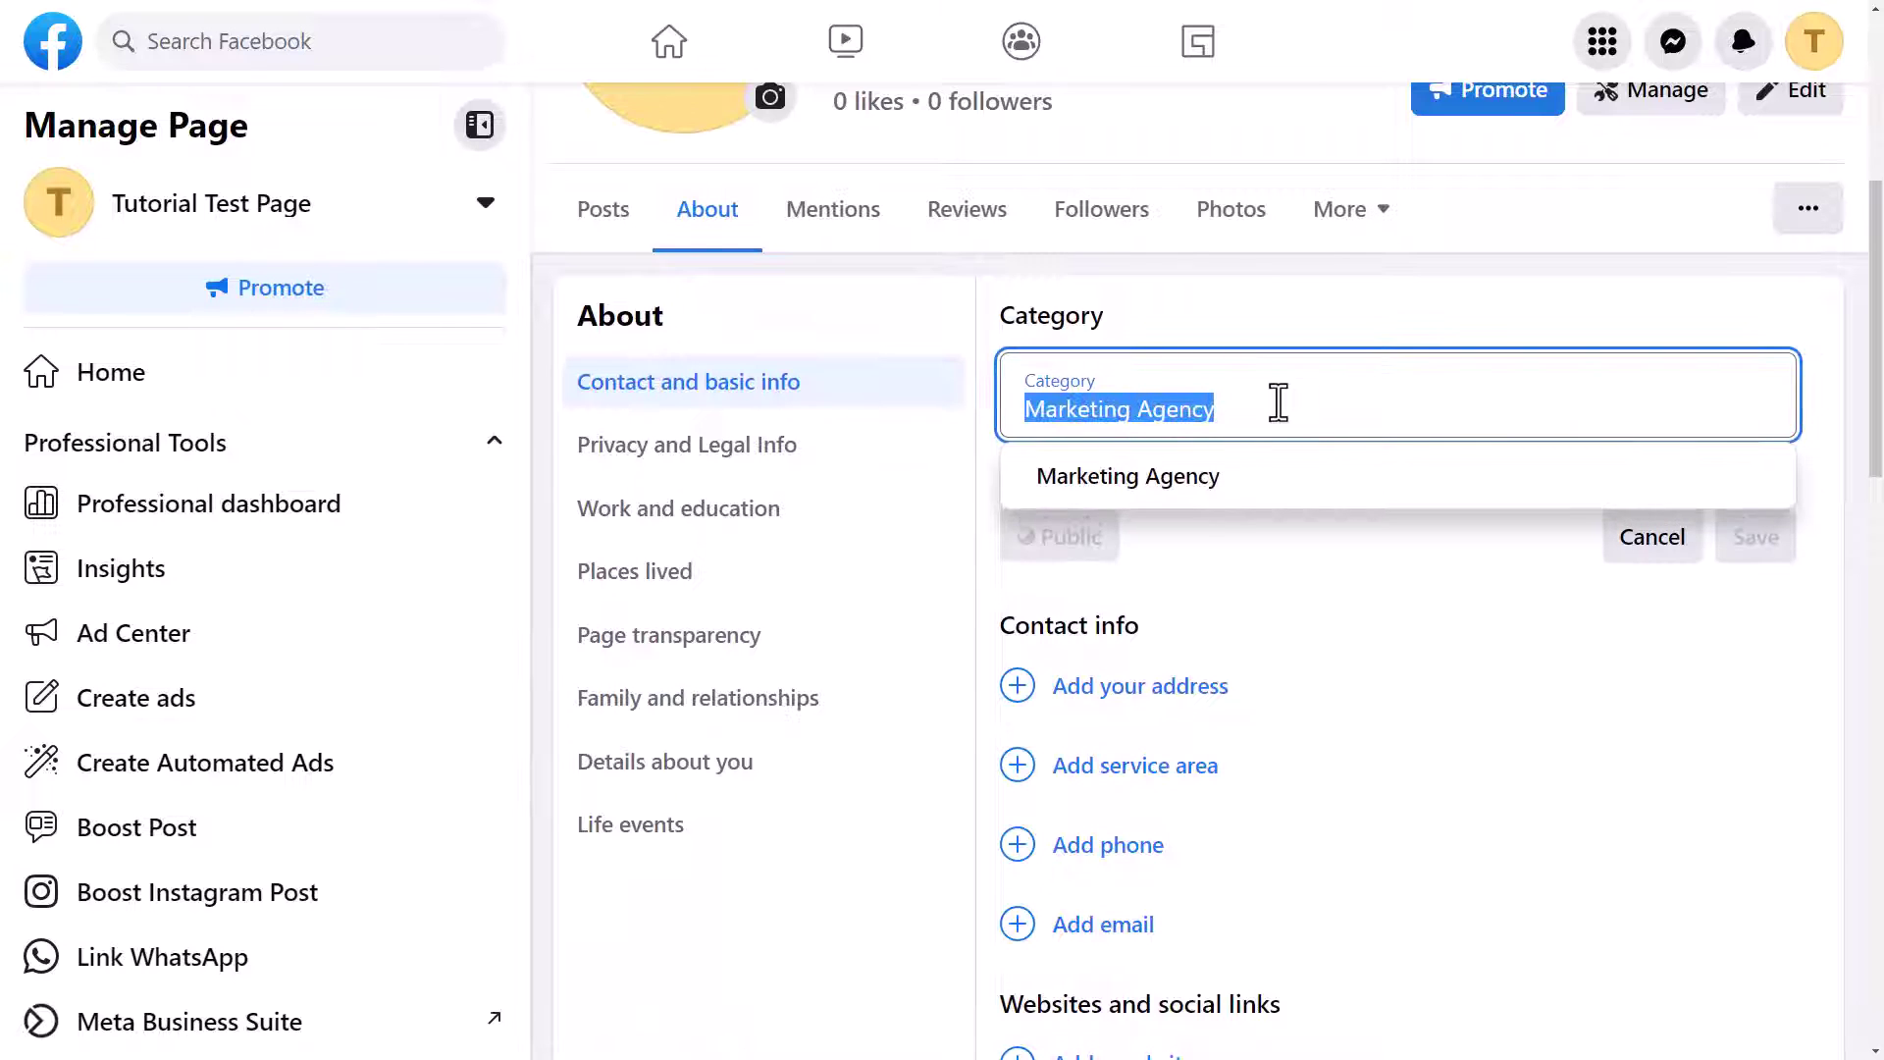
type("digital")
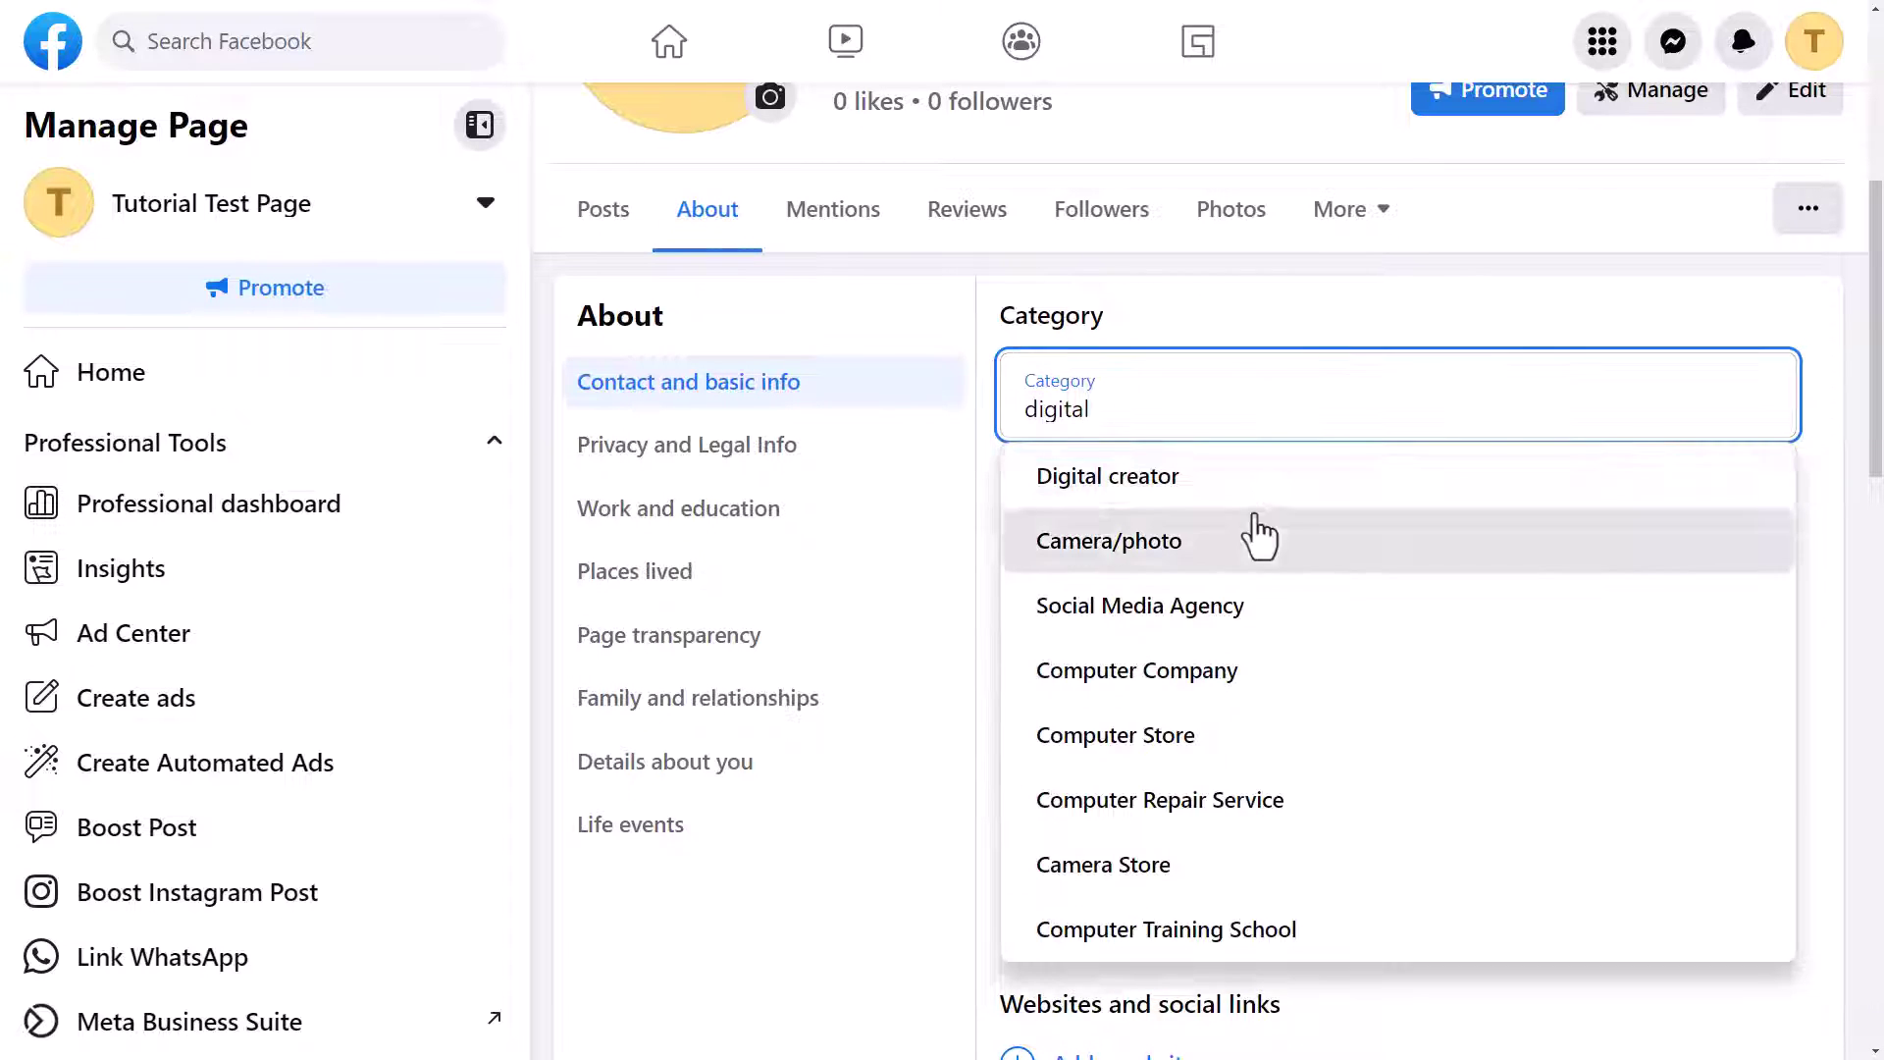
left_click(1238, 478)
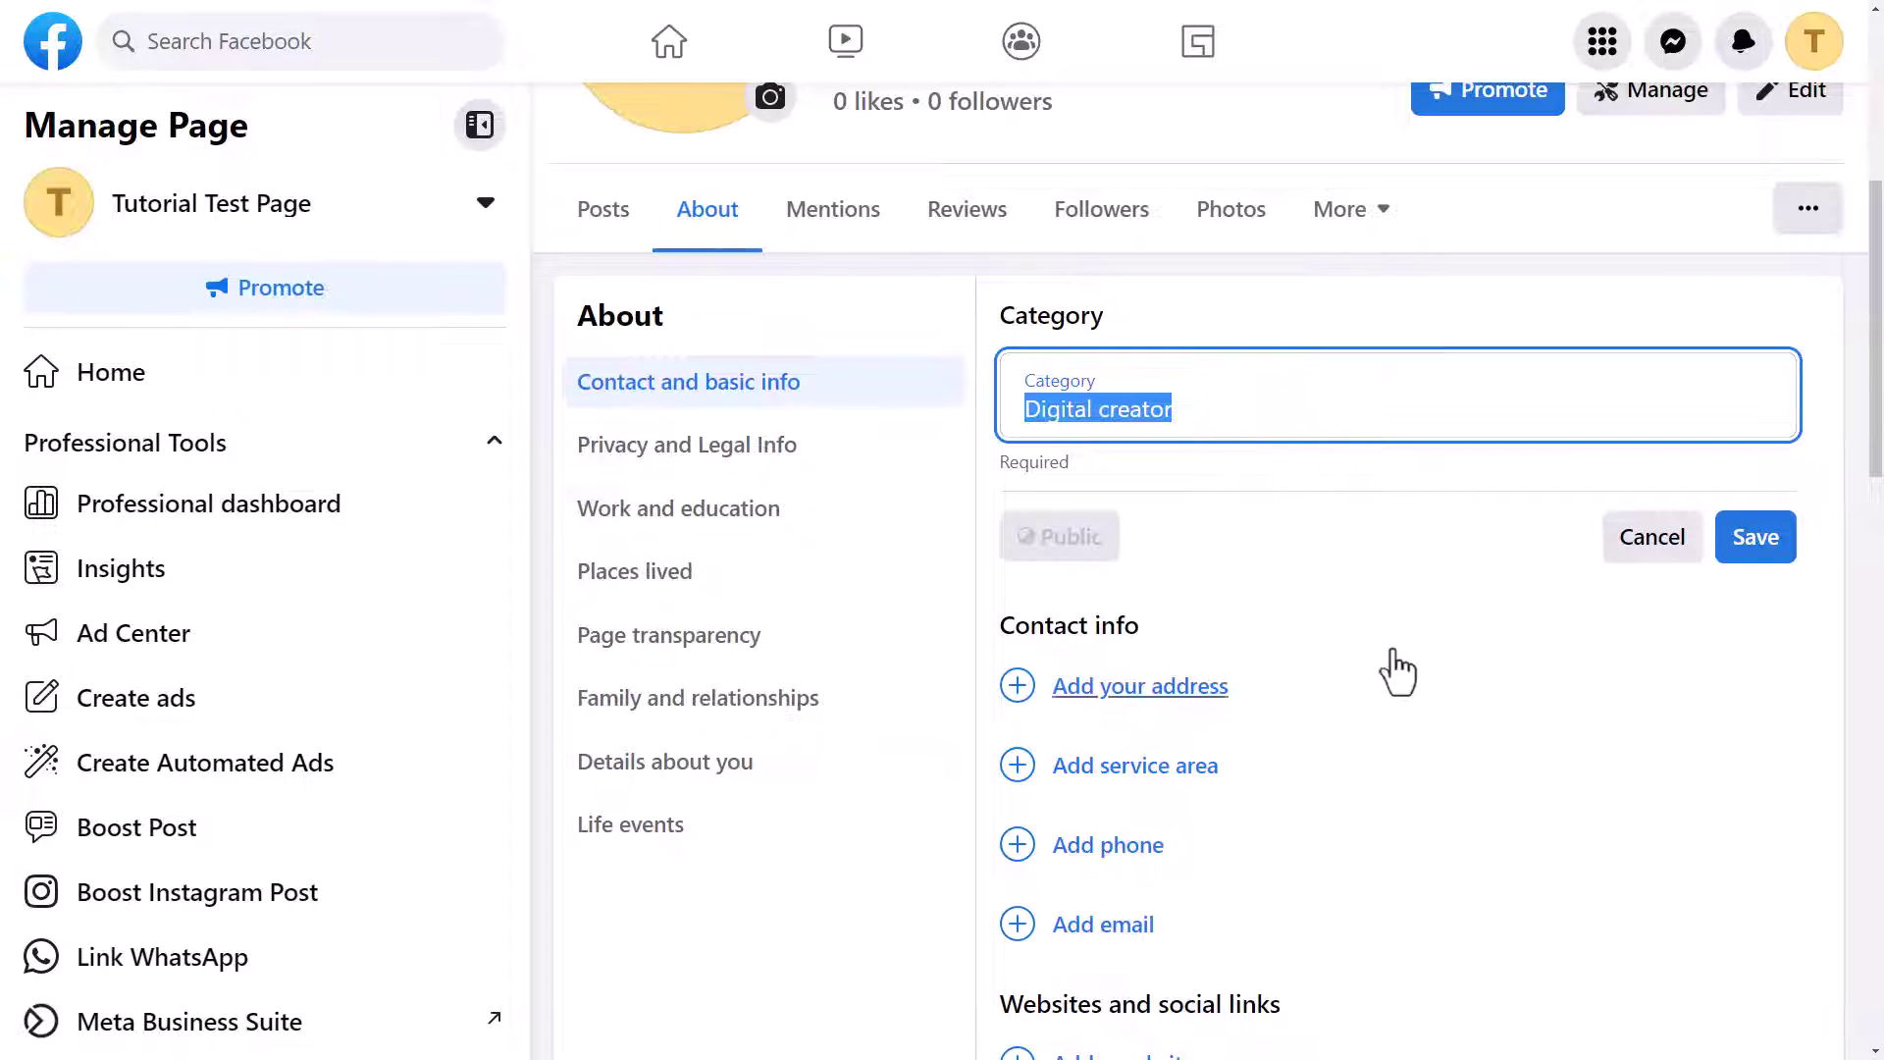
- Look over the contact, website and basic info options in About, and leave the section without saving the category edit
scroll(1397, 664, "down", 3)
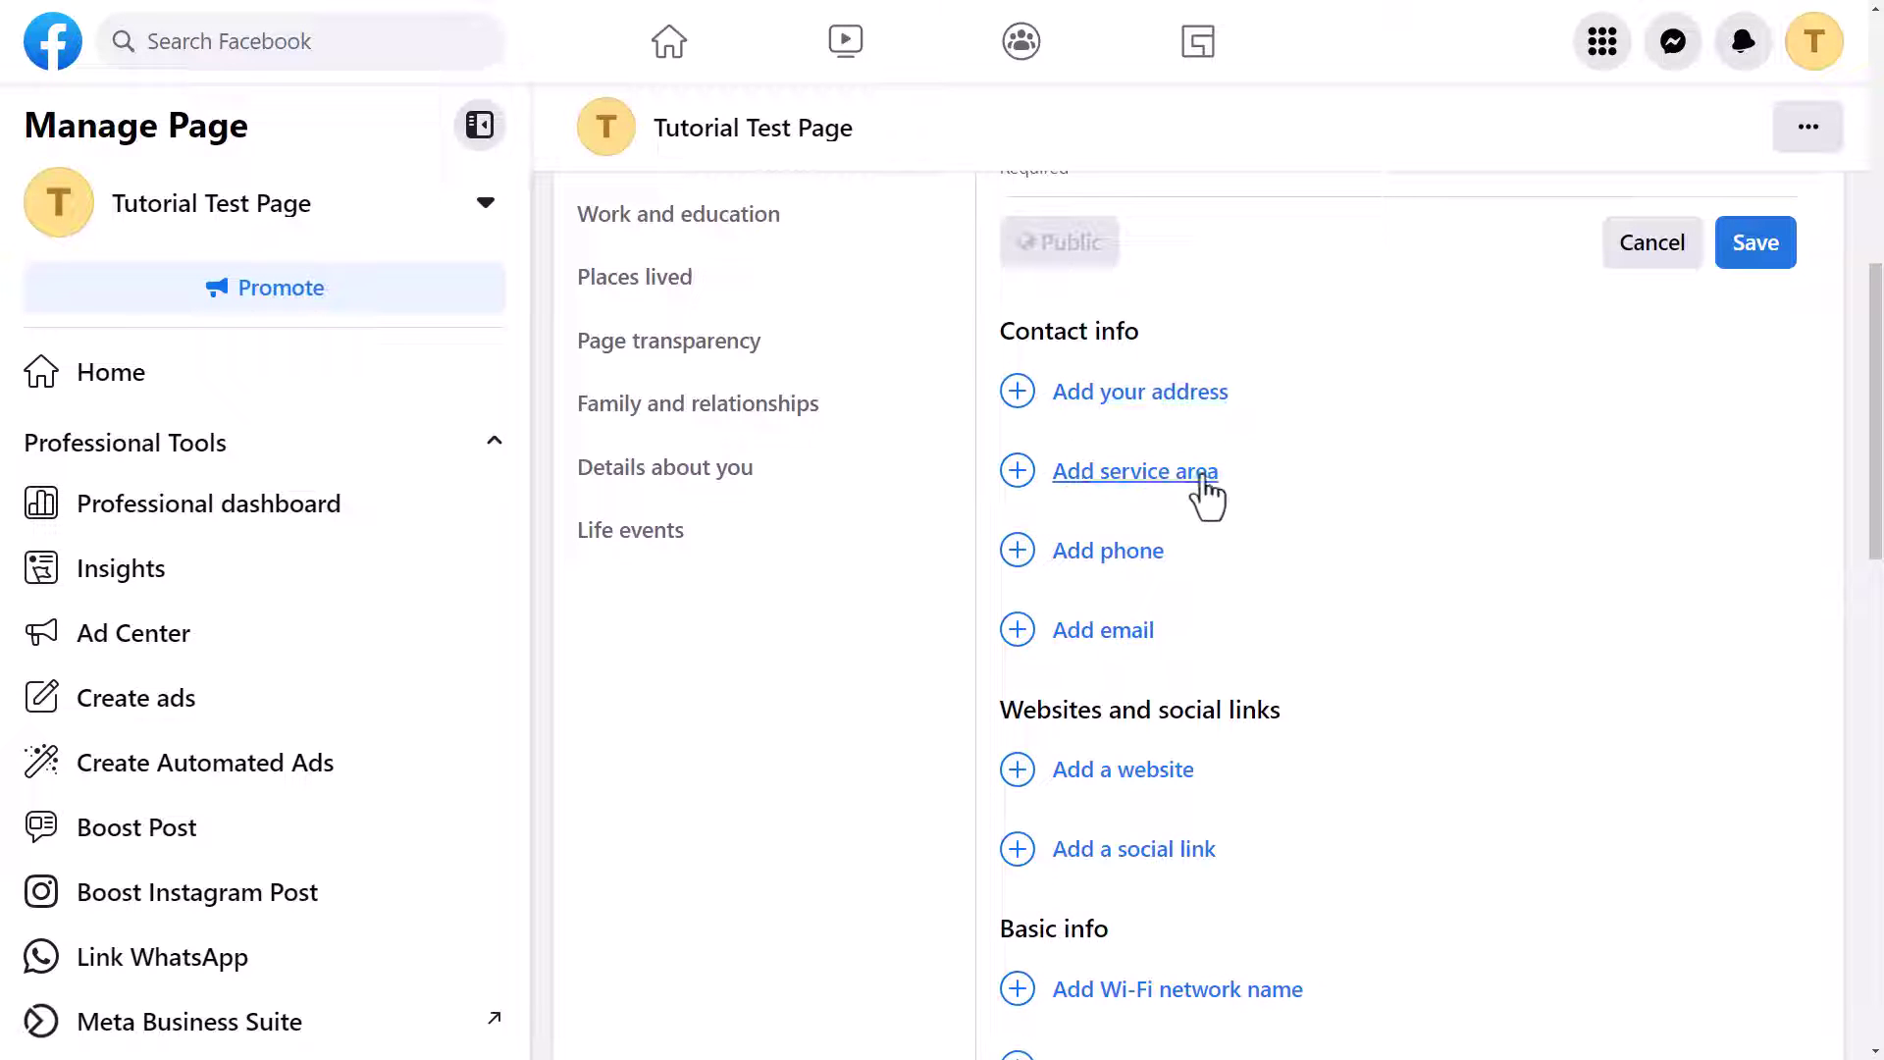
scroll(1086, 1010, "down", 4)
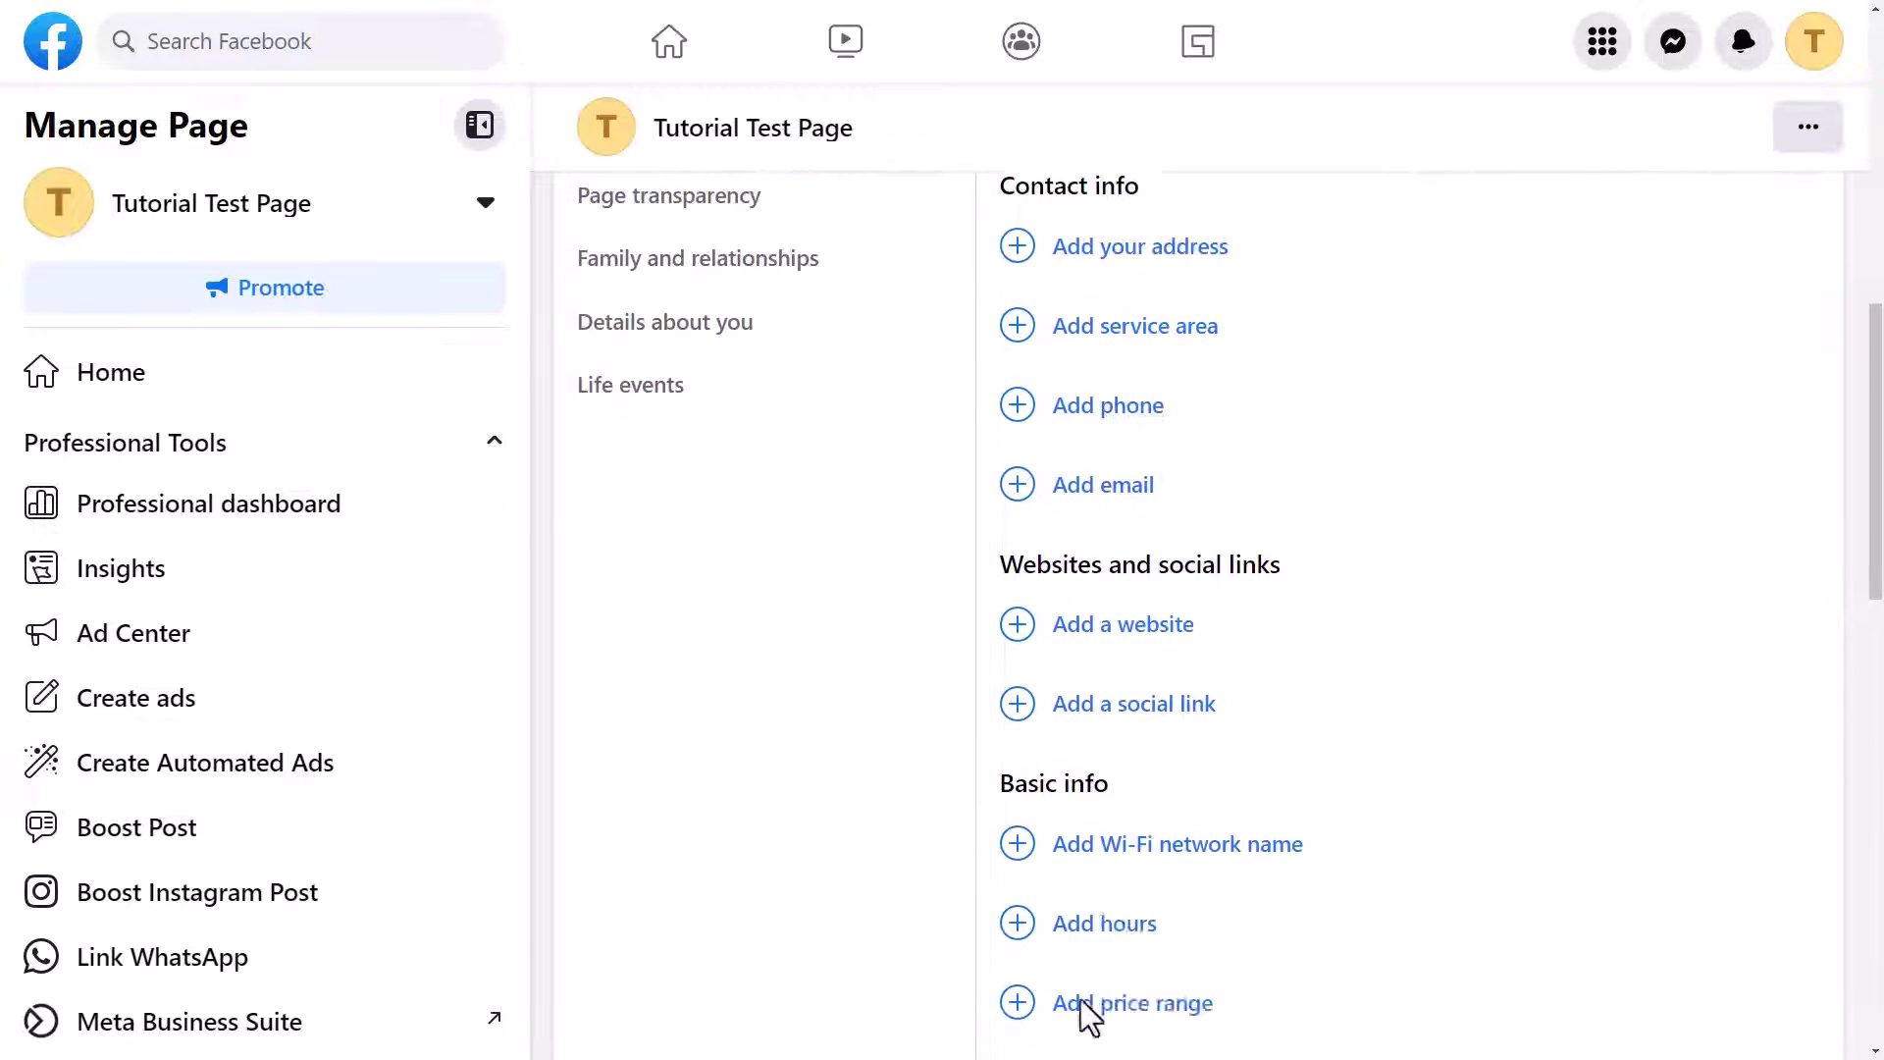
scroll(1093, 918, "up", 6)
scroll(1092, 917, "up", 4)
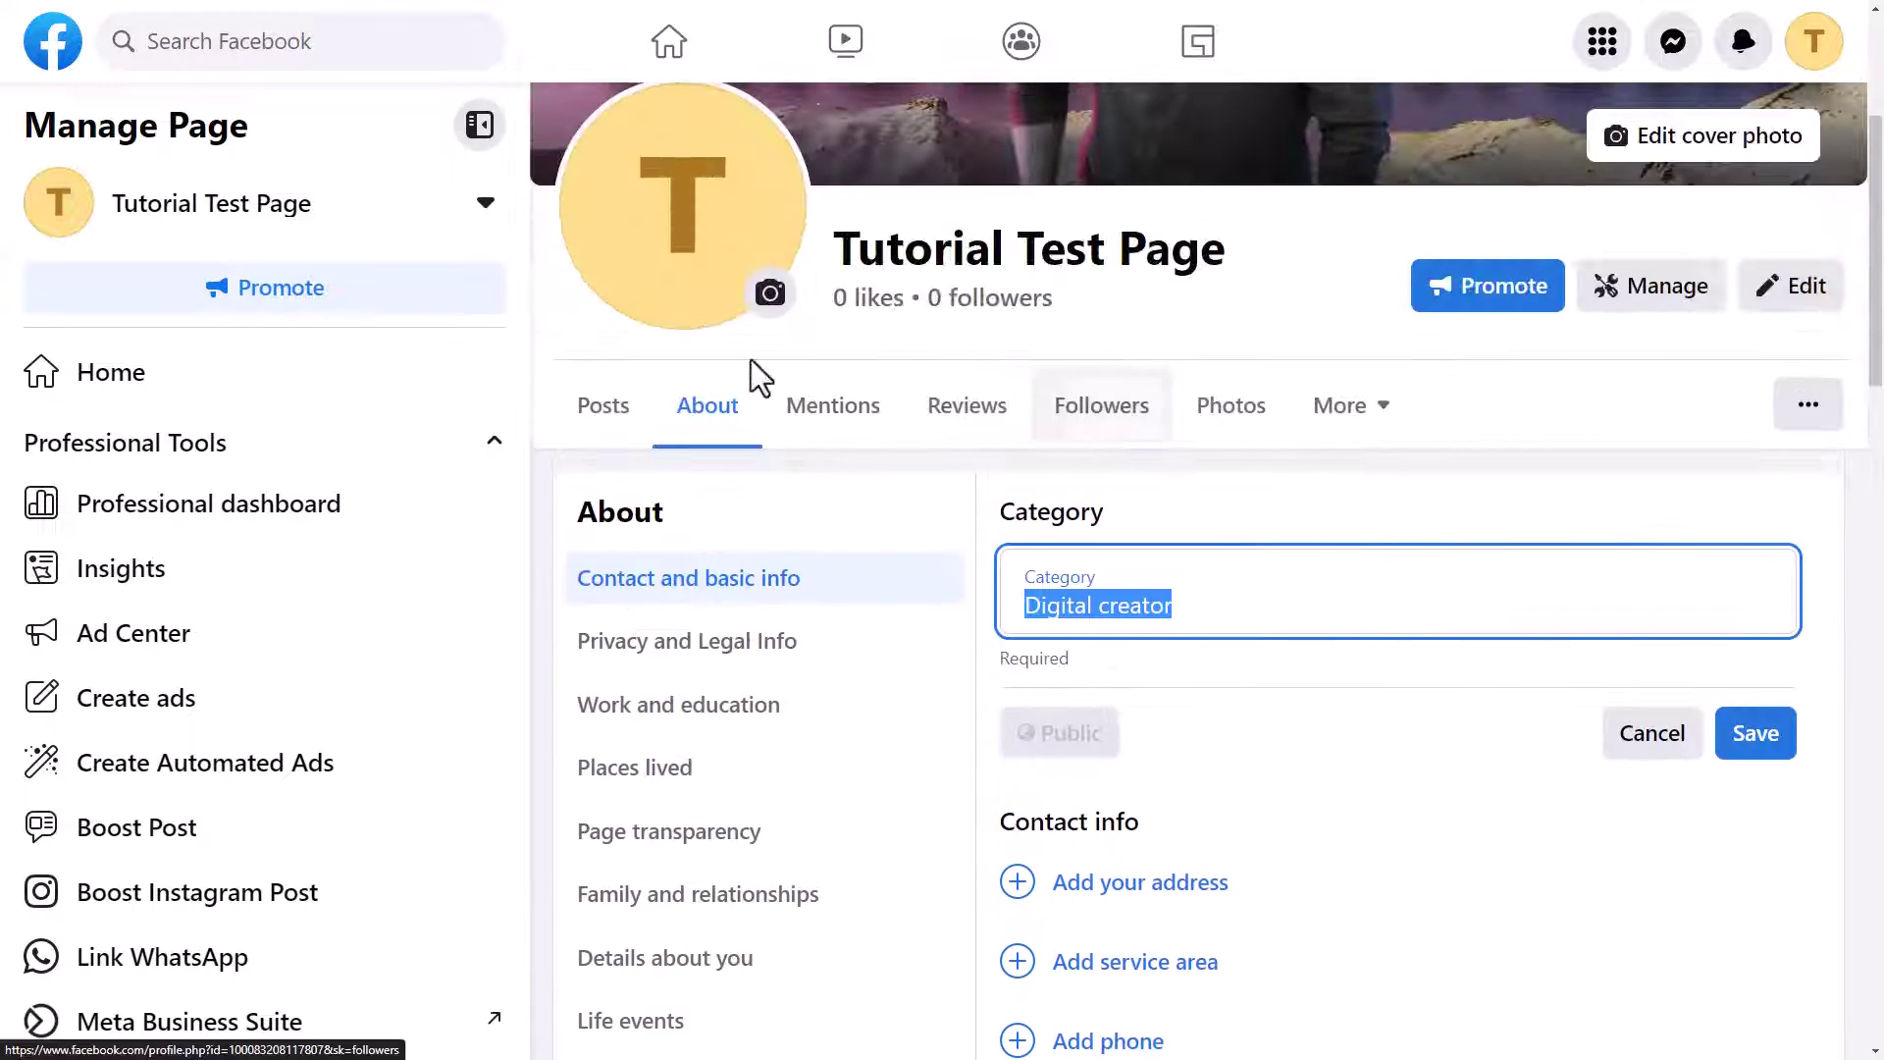
scroll(715, 640, "down", 2)
left_click(744, 616)
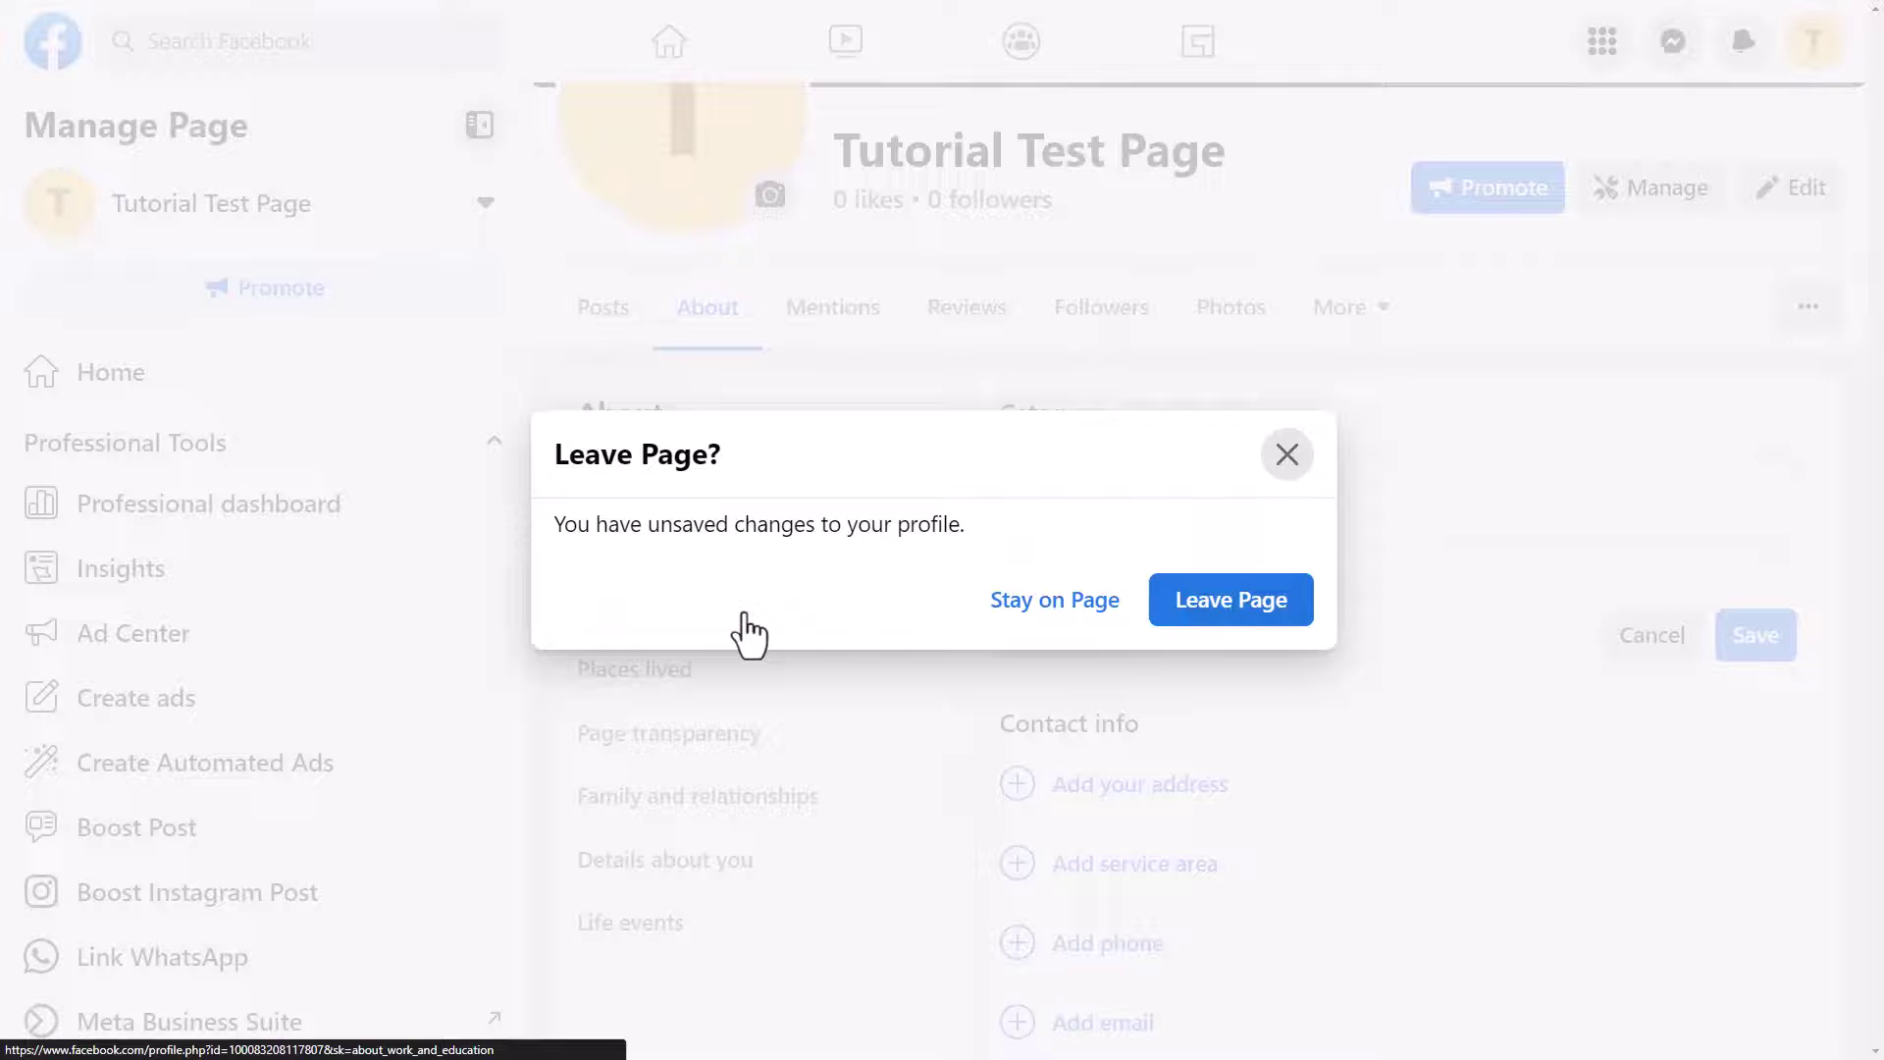
left_click(1279, 626)
- Open the Intro details for editing, review the available contact and basic info options, and choose to add an address
scroll(952, 475, "down", 7)
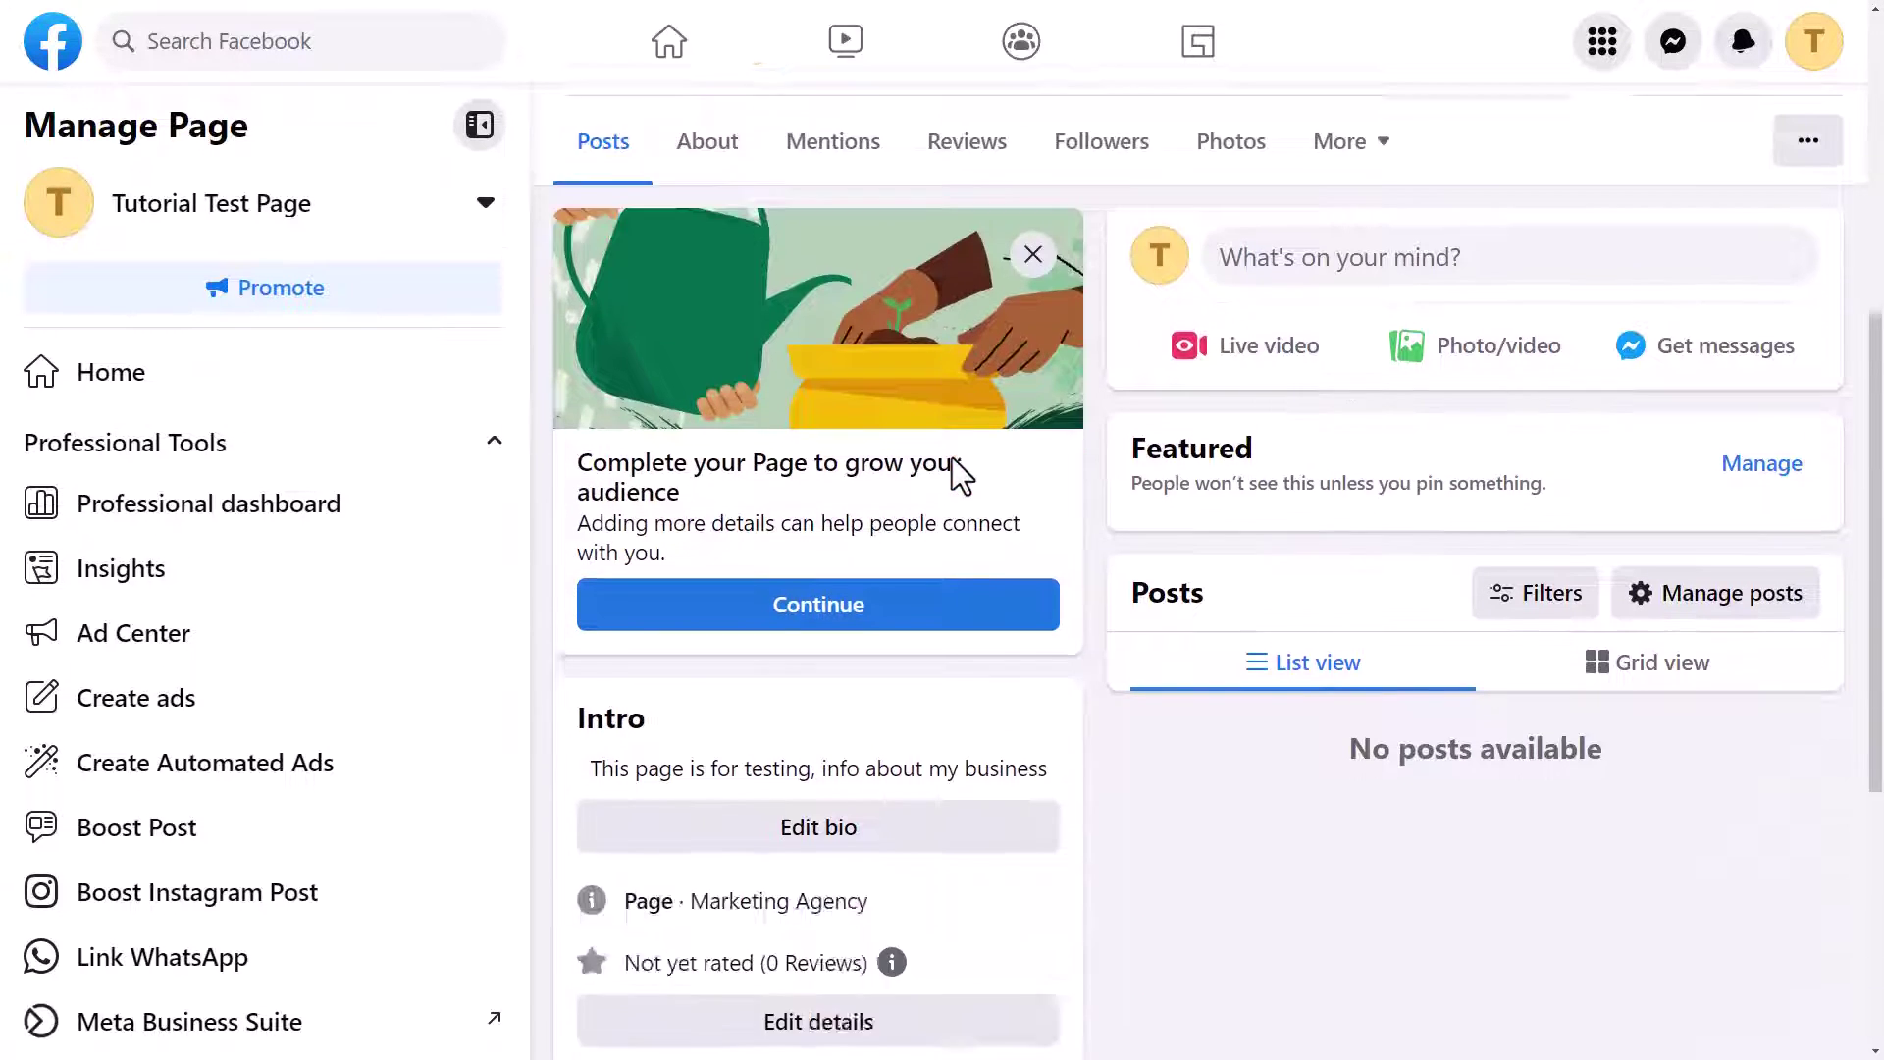
left_click(943, 505)
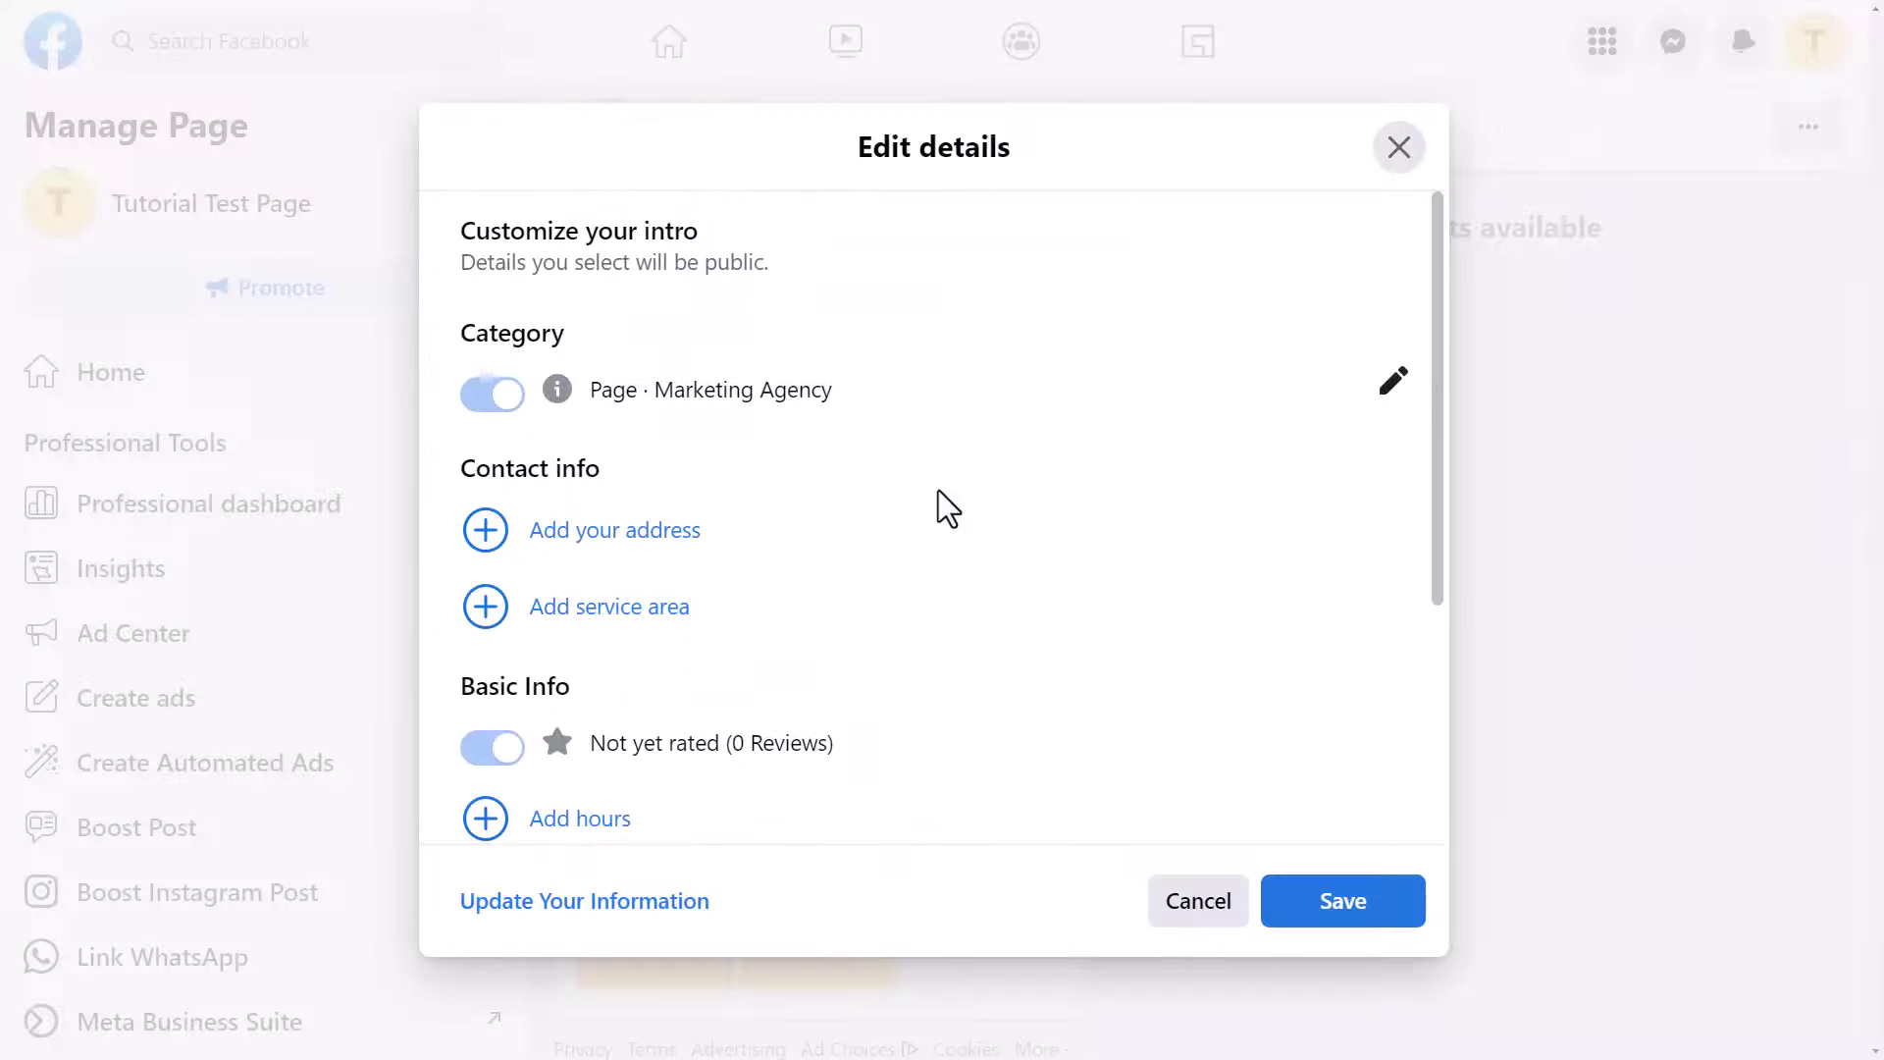
scroll(938, 495, "down", 2)
scroll(599, 373, "up", 2)
scroll(539, 513, "down", 2)
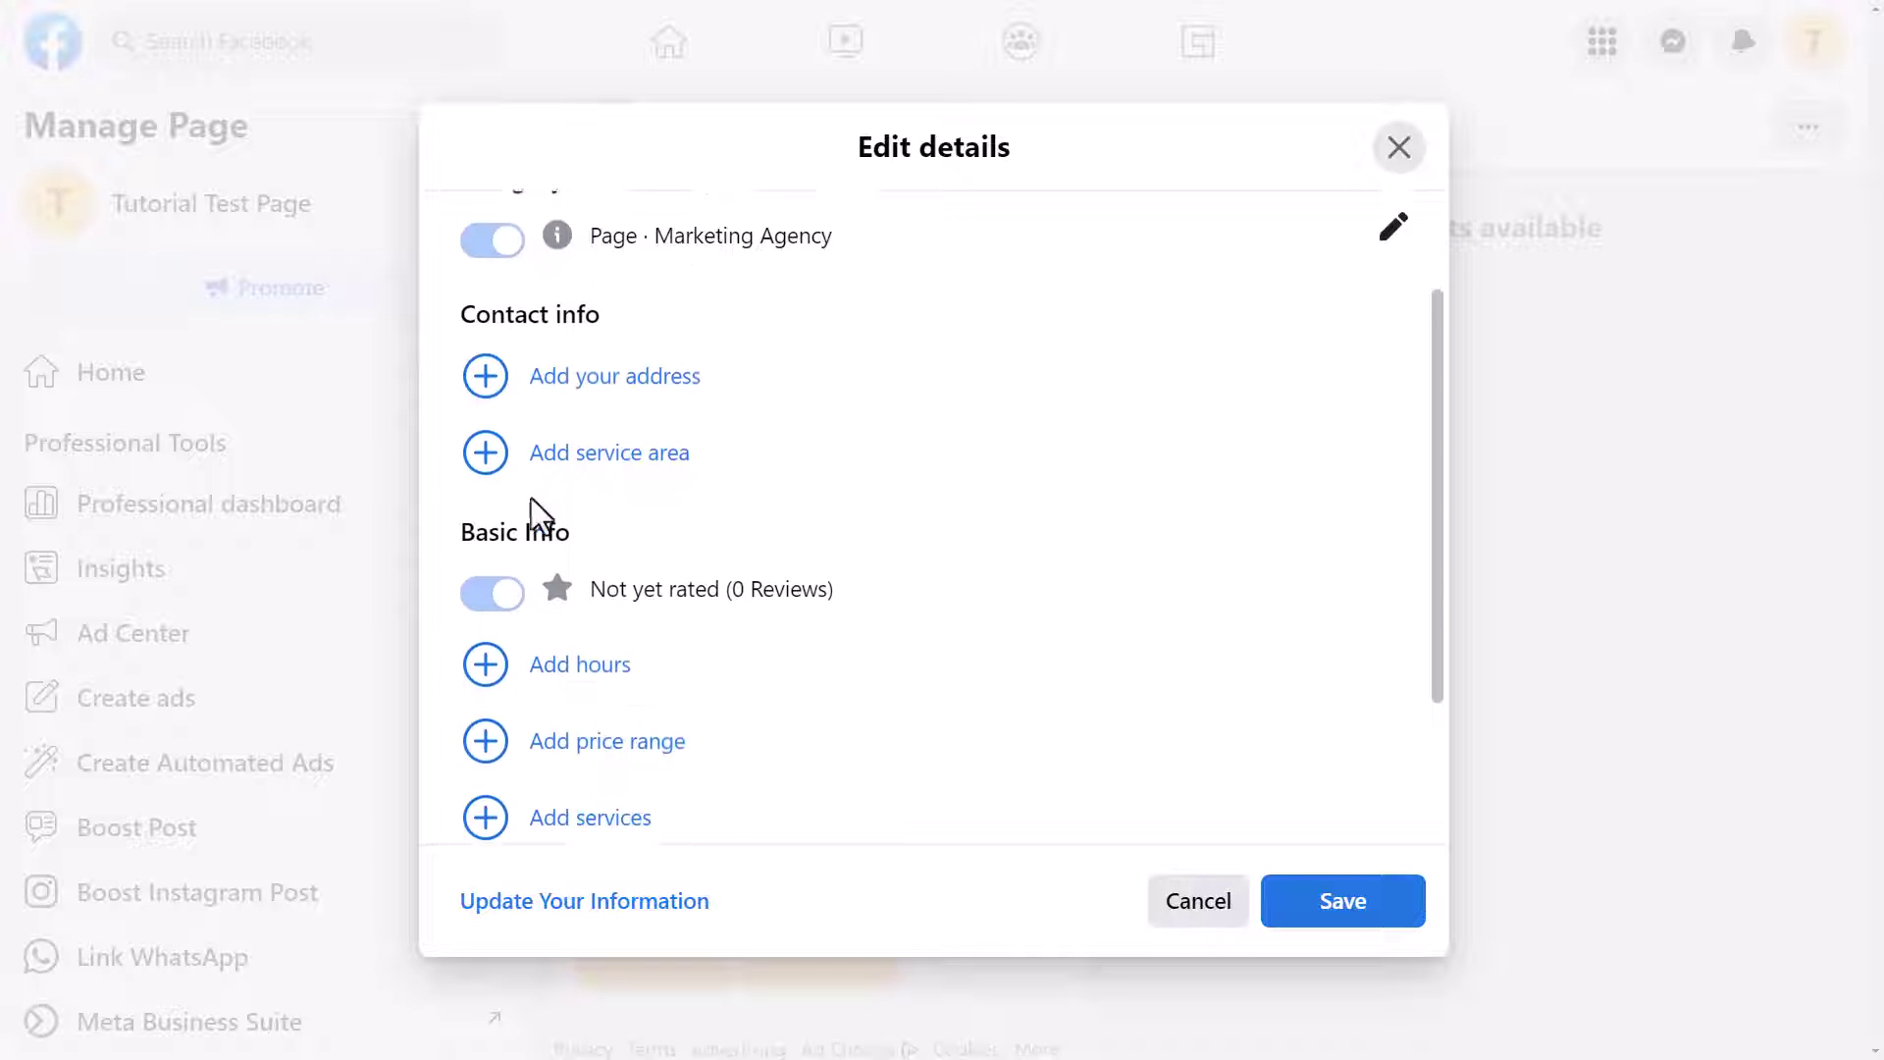
left_click(589, 357)
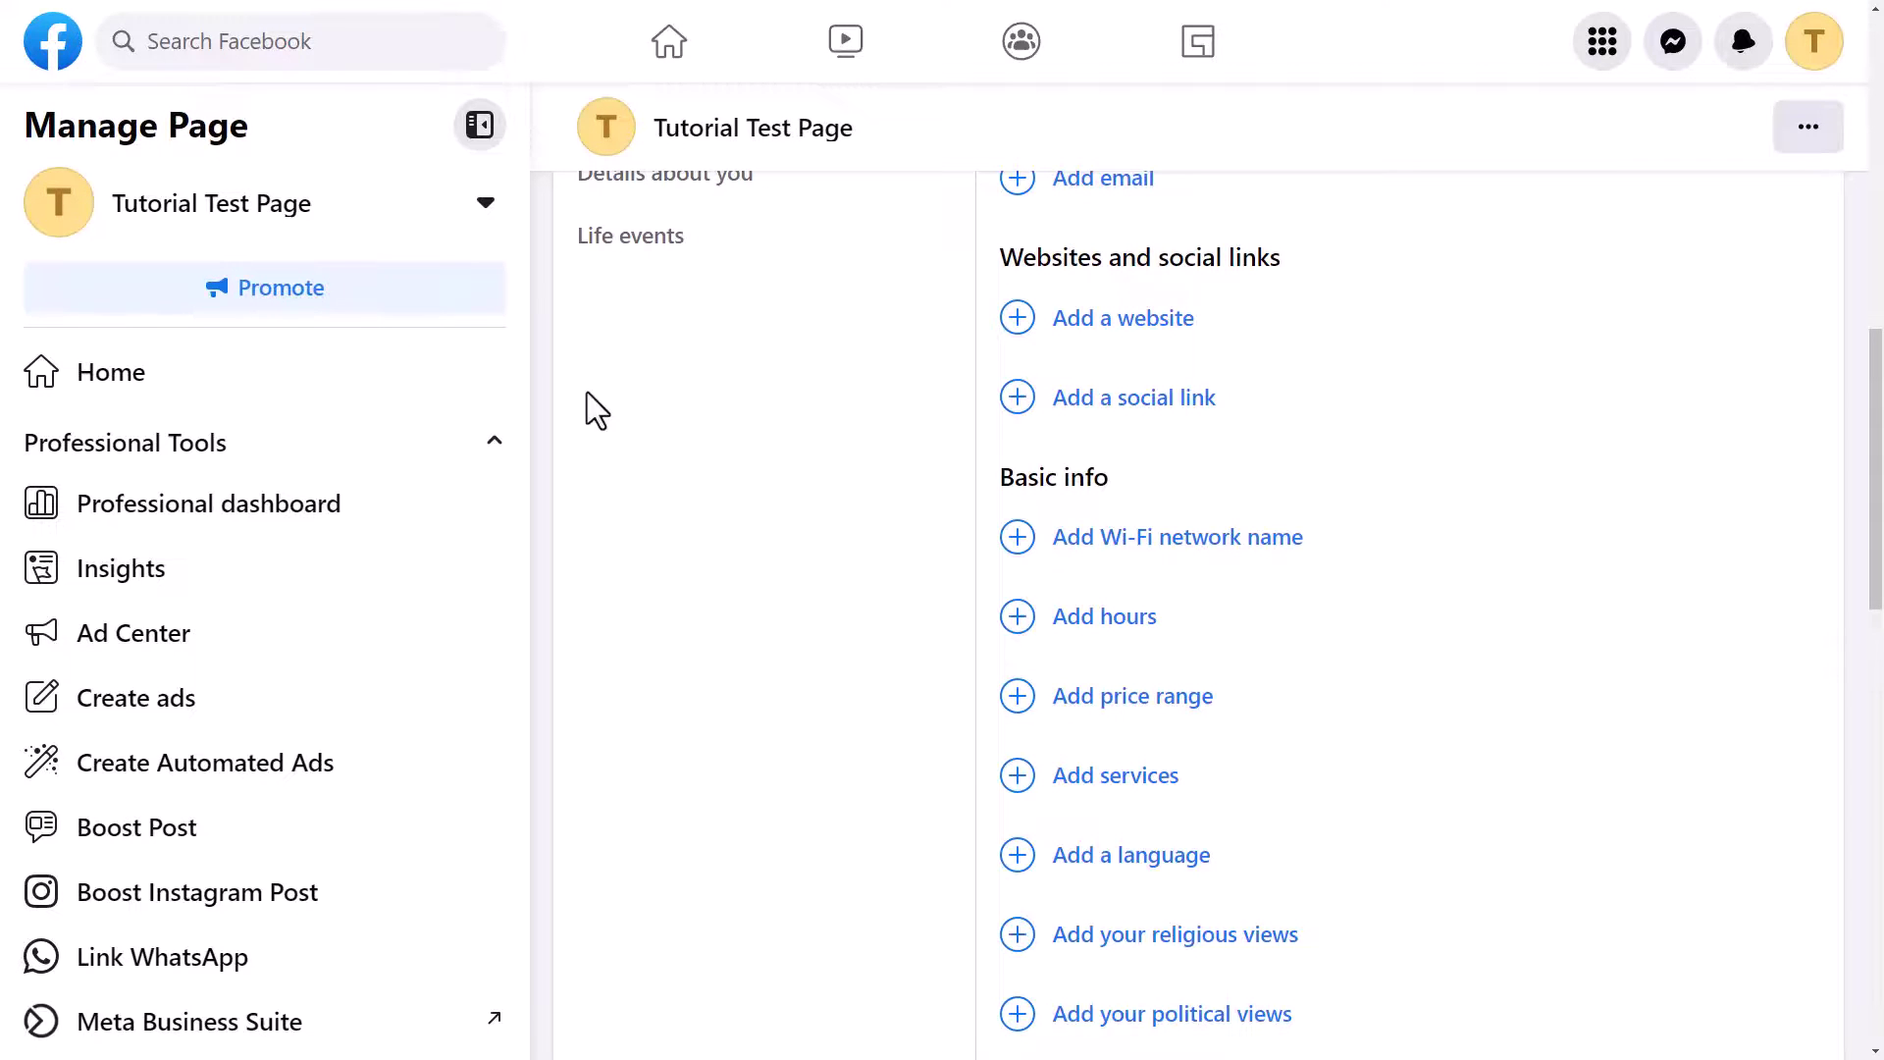
- Open the address entry form under Contact info in the page's About section
scroll(909, 587, "up", 5)
scroll(908, 589, "up", 3)
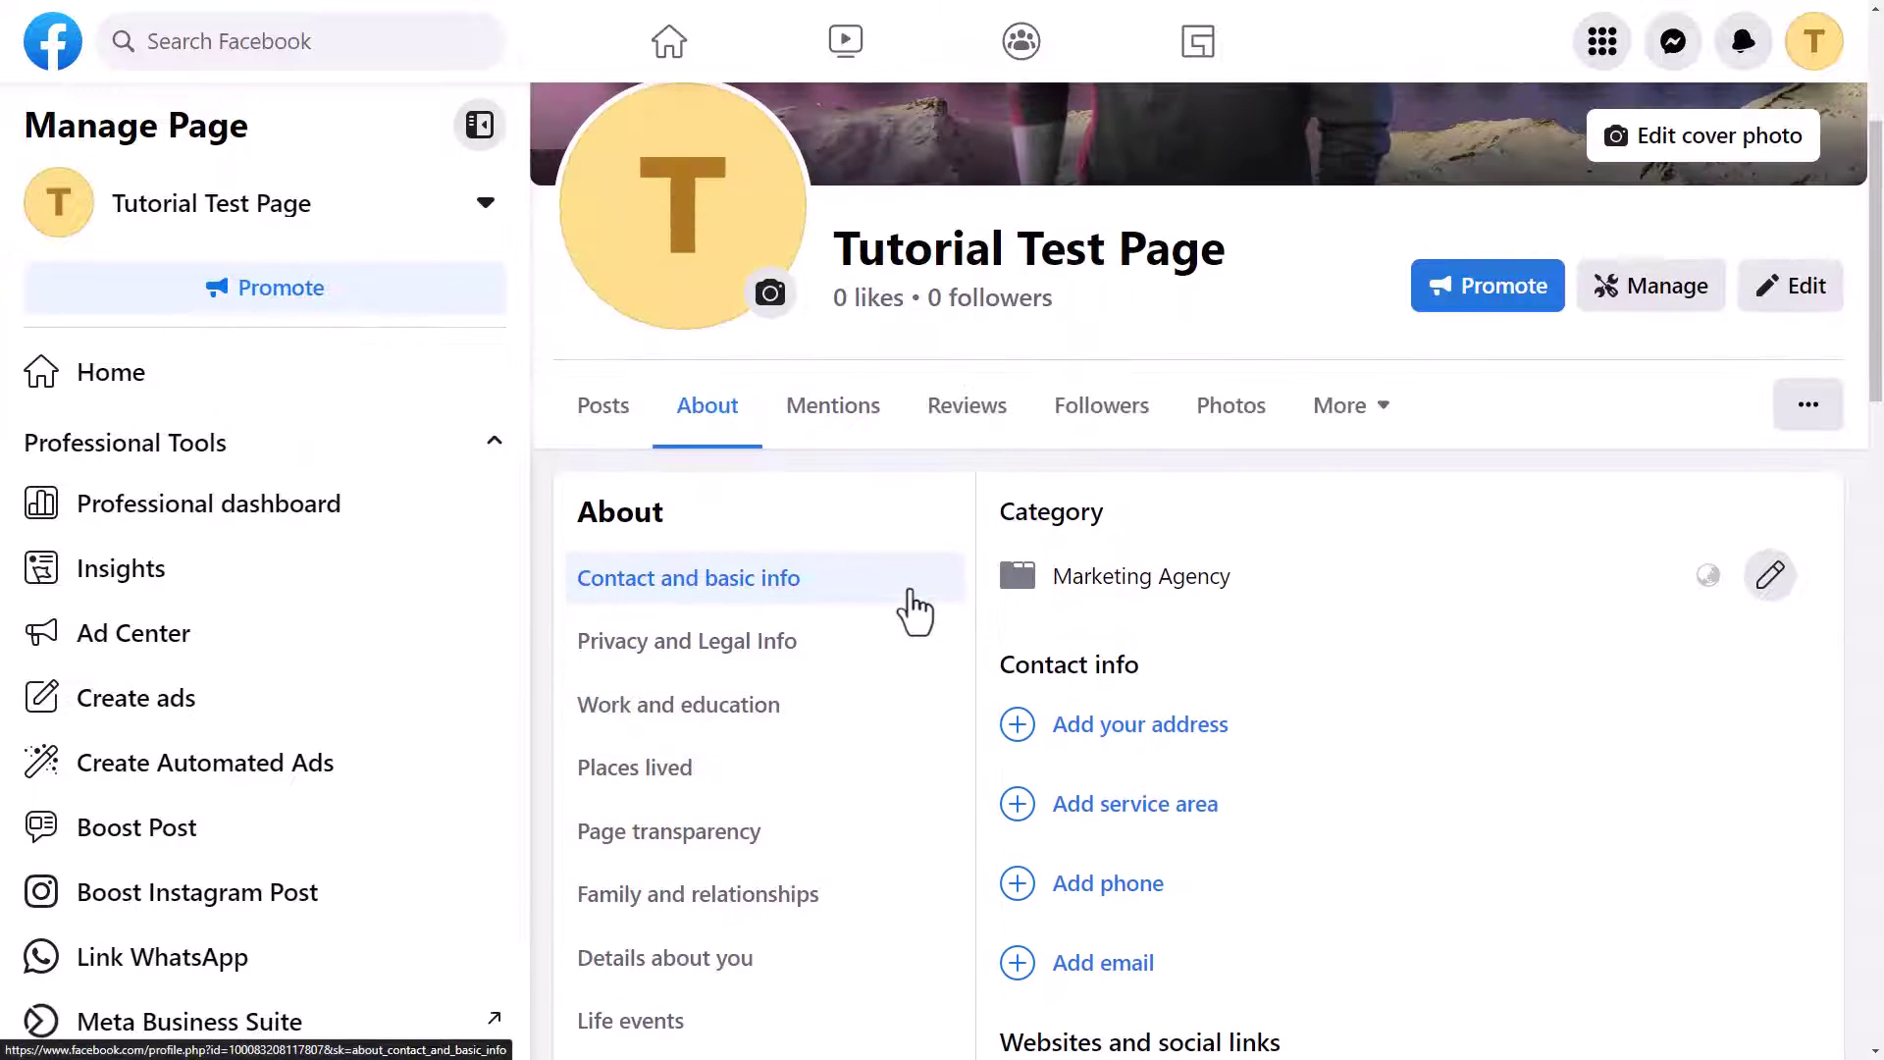
scroll(908, 588, "down", 2)
left_click(1129, 547)
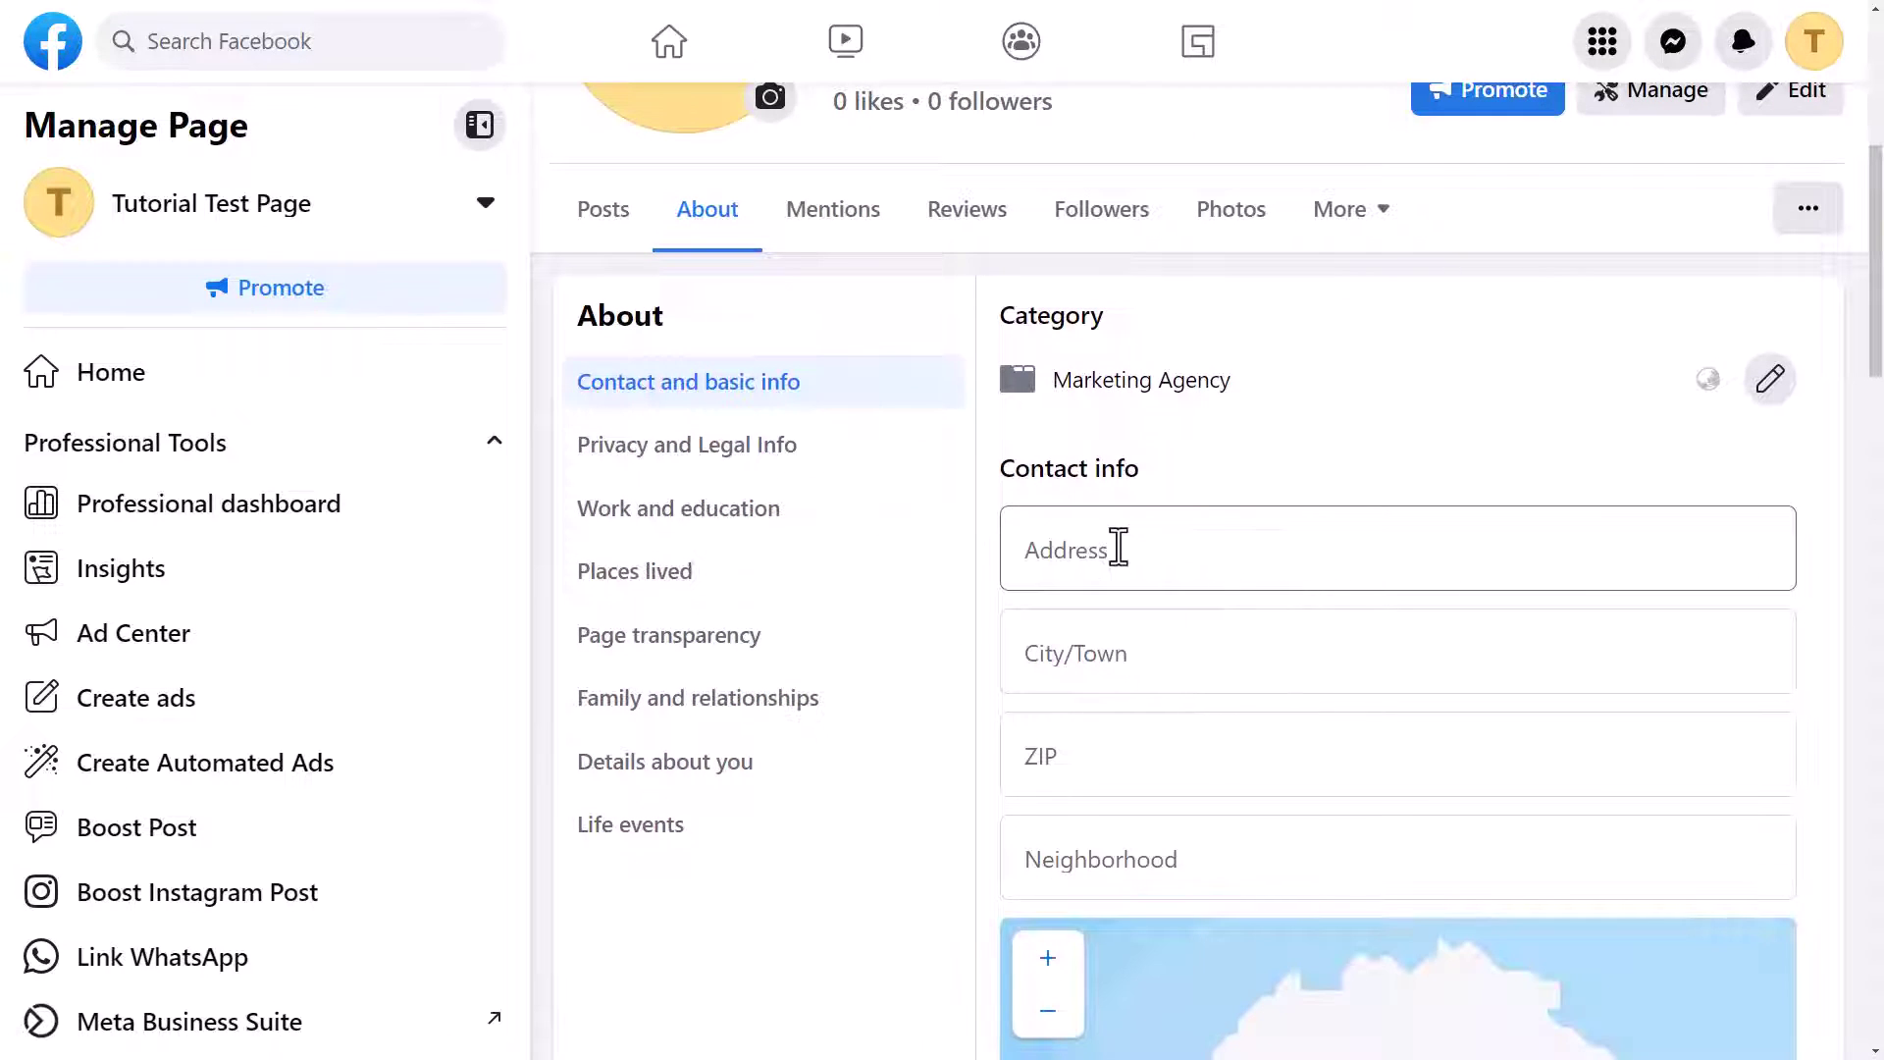
- Examine the remaining contact, website, social link and basic info fields in the About section
scroll(1220, 491, "down", 6)
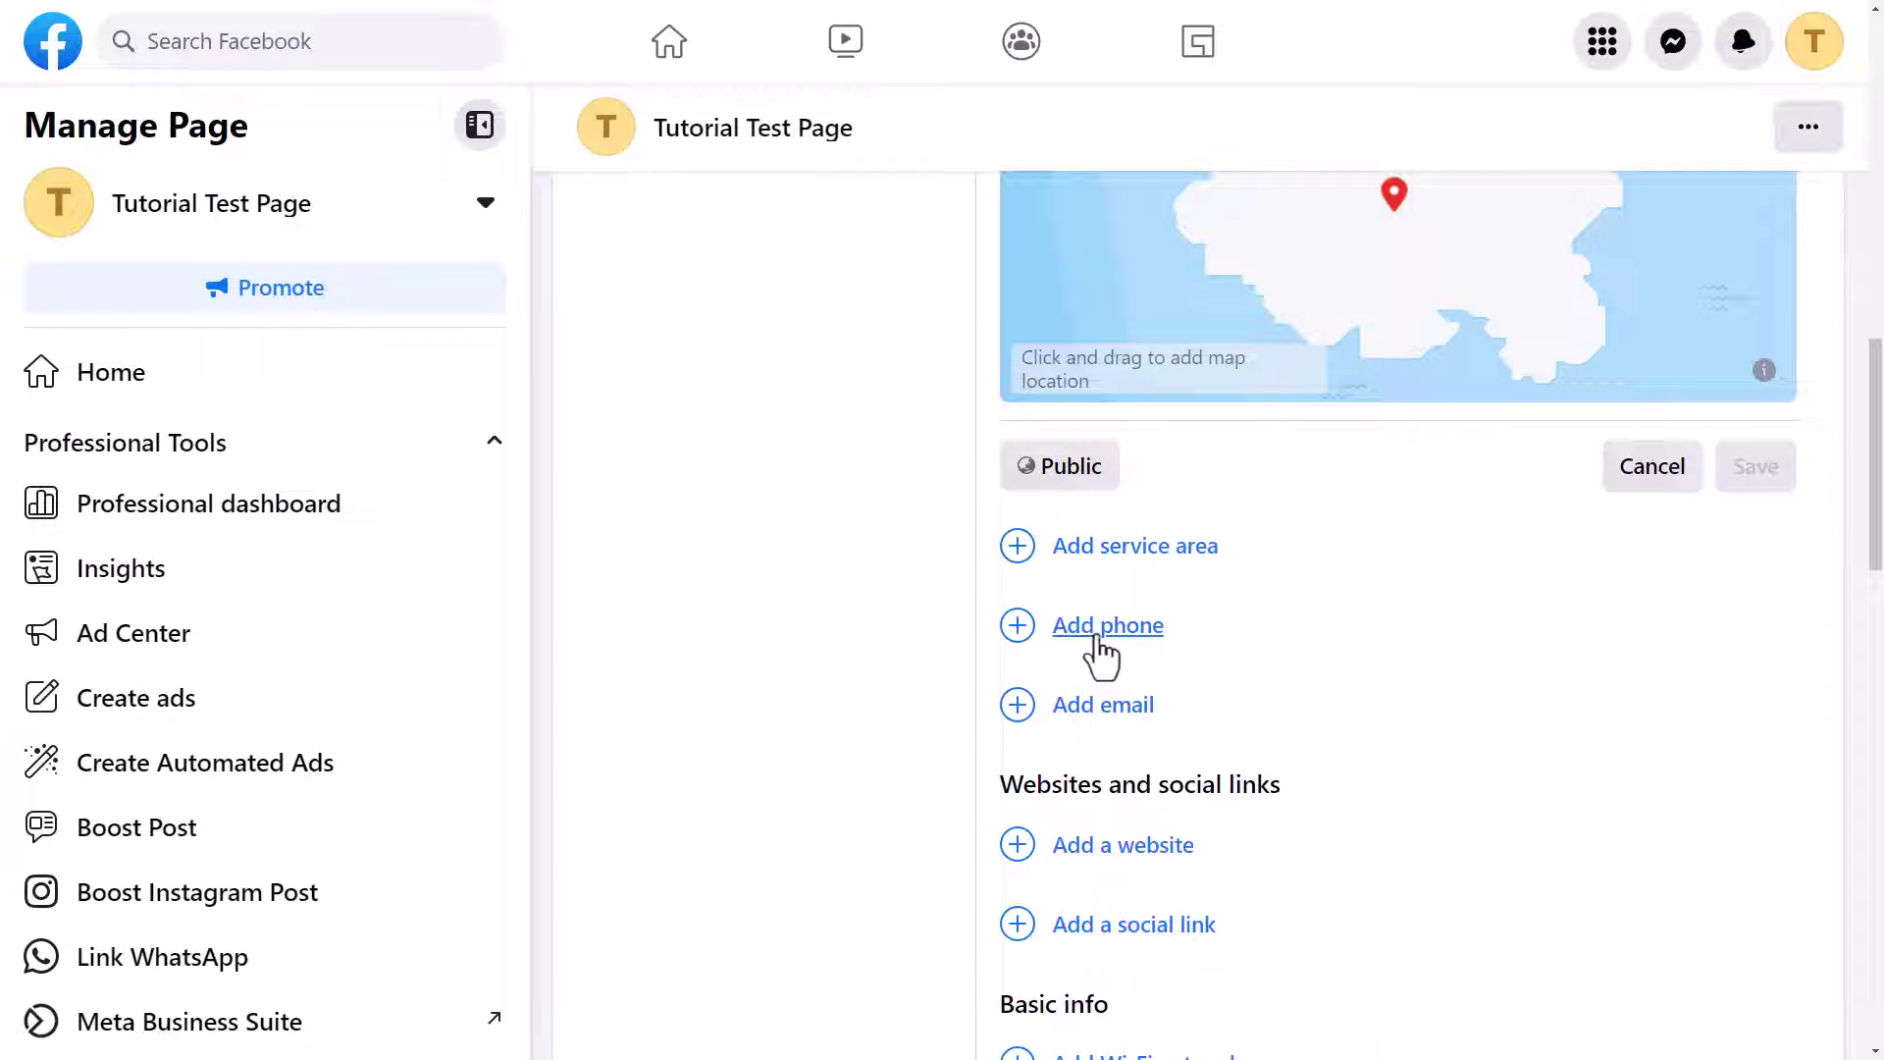
scroll(1157, 840, "down", 3)
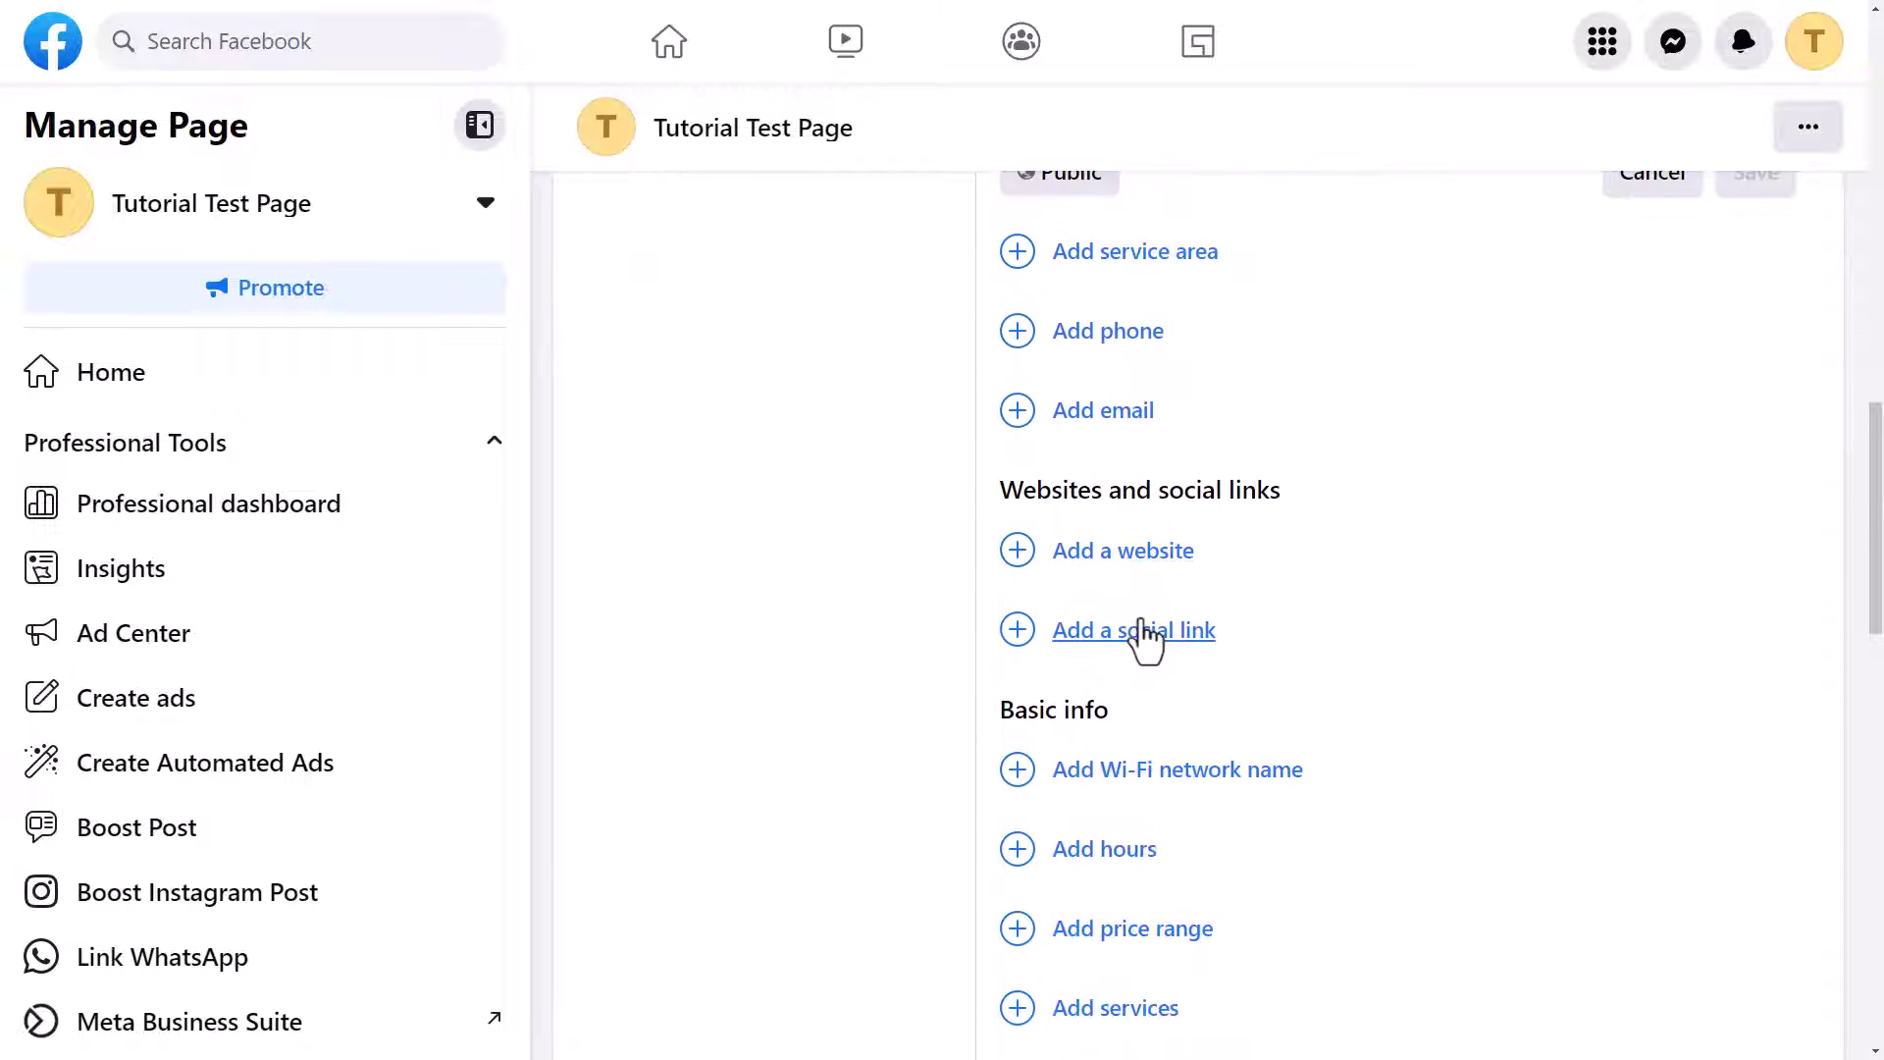
scroll(1143, 638, "down", 2)
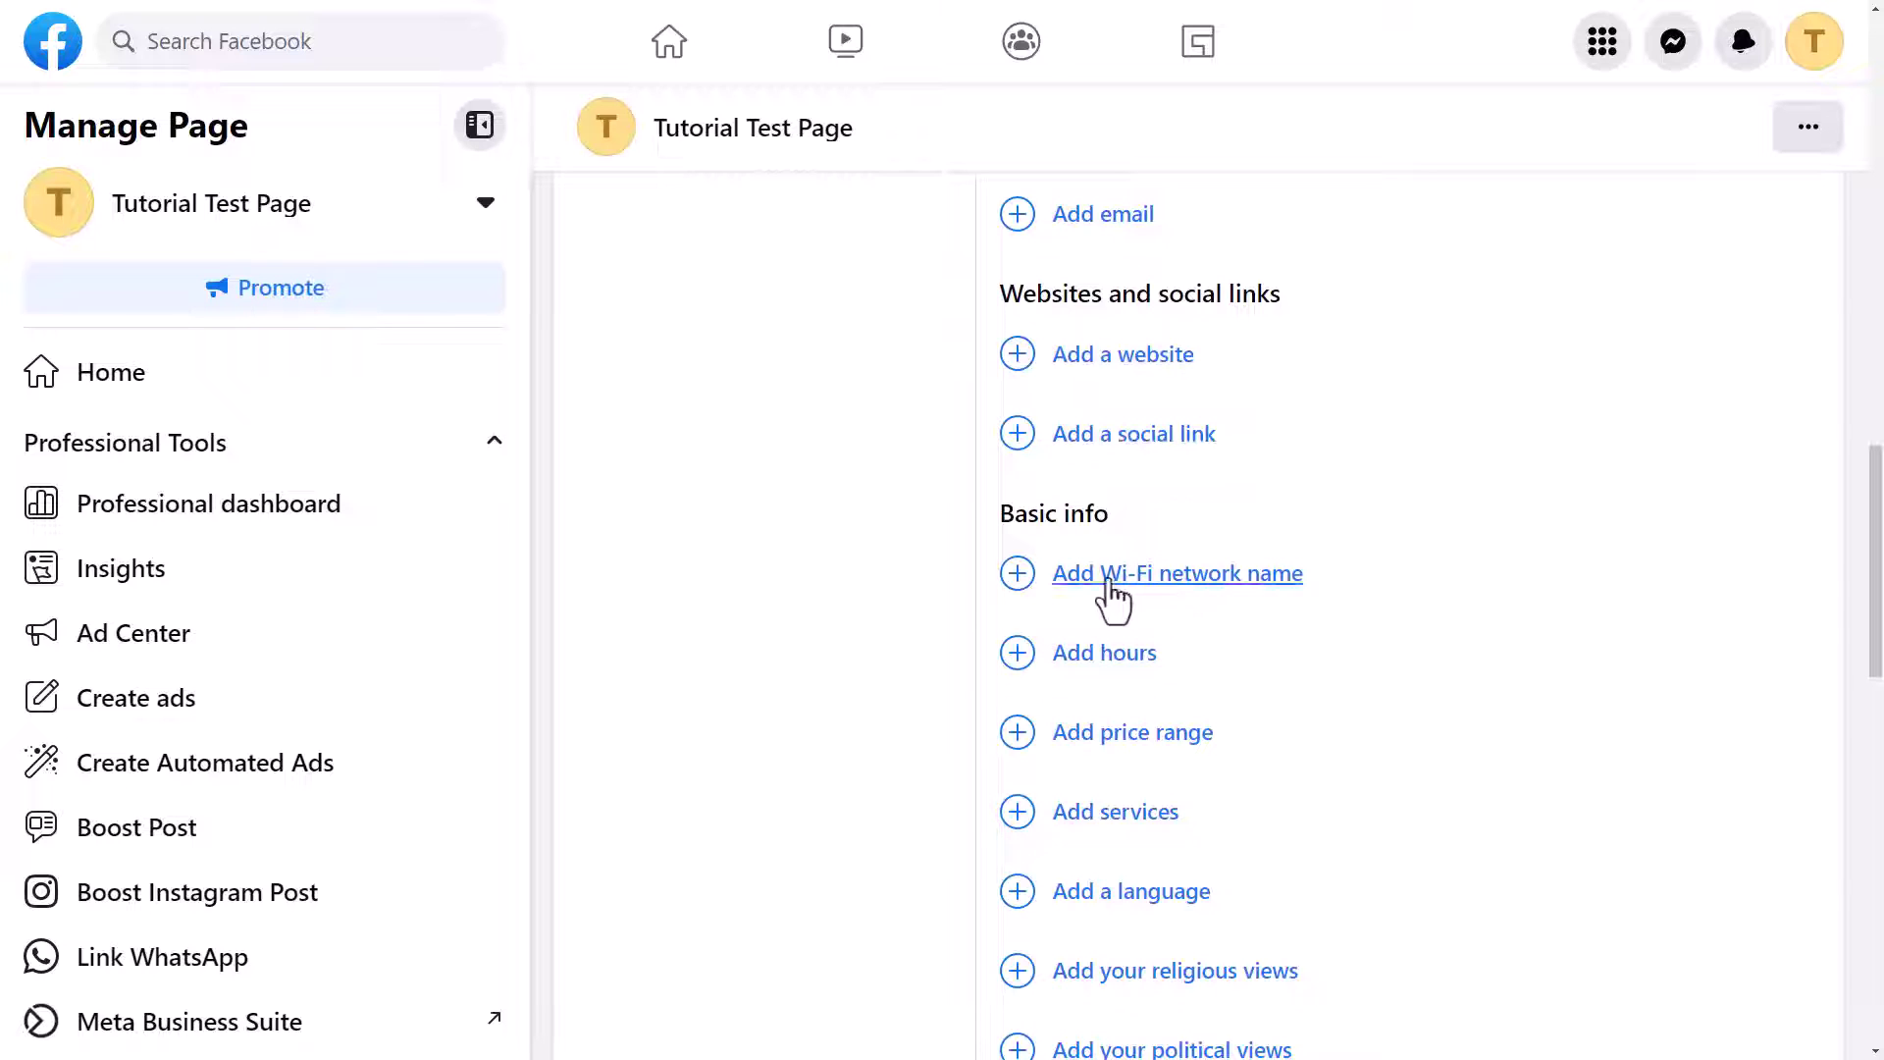
scroll(1112, 593, "down", 3)
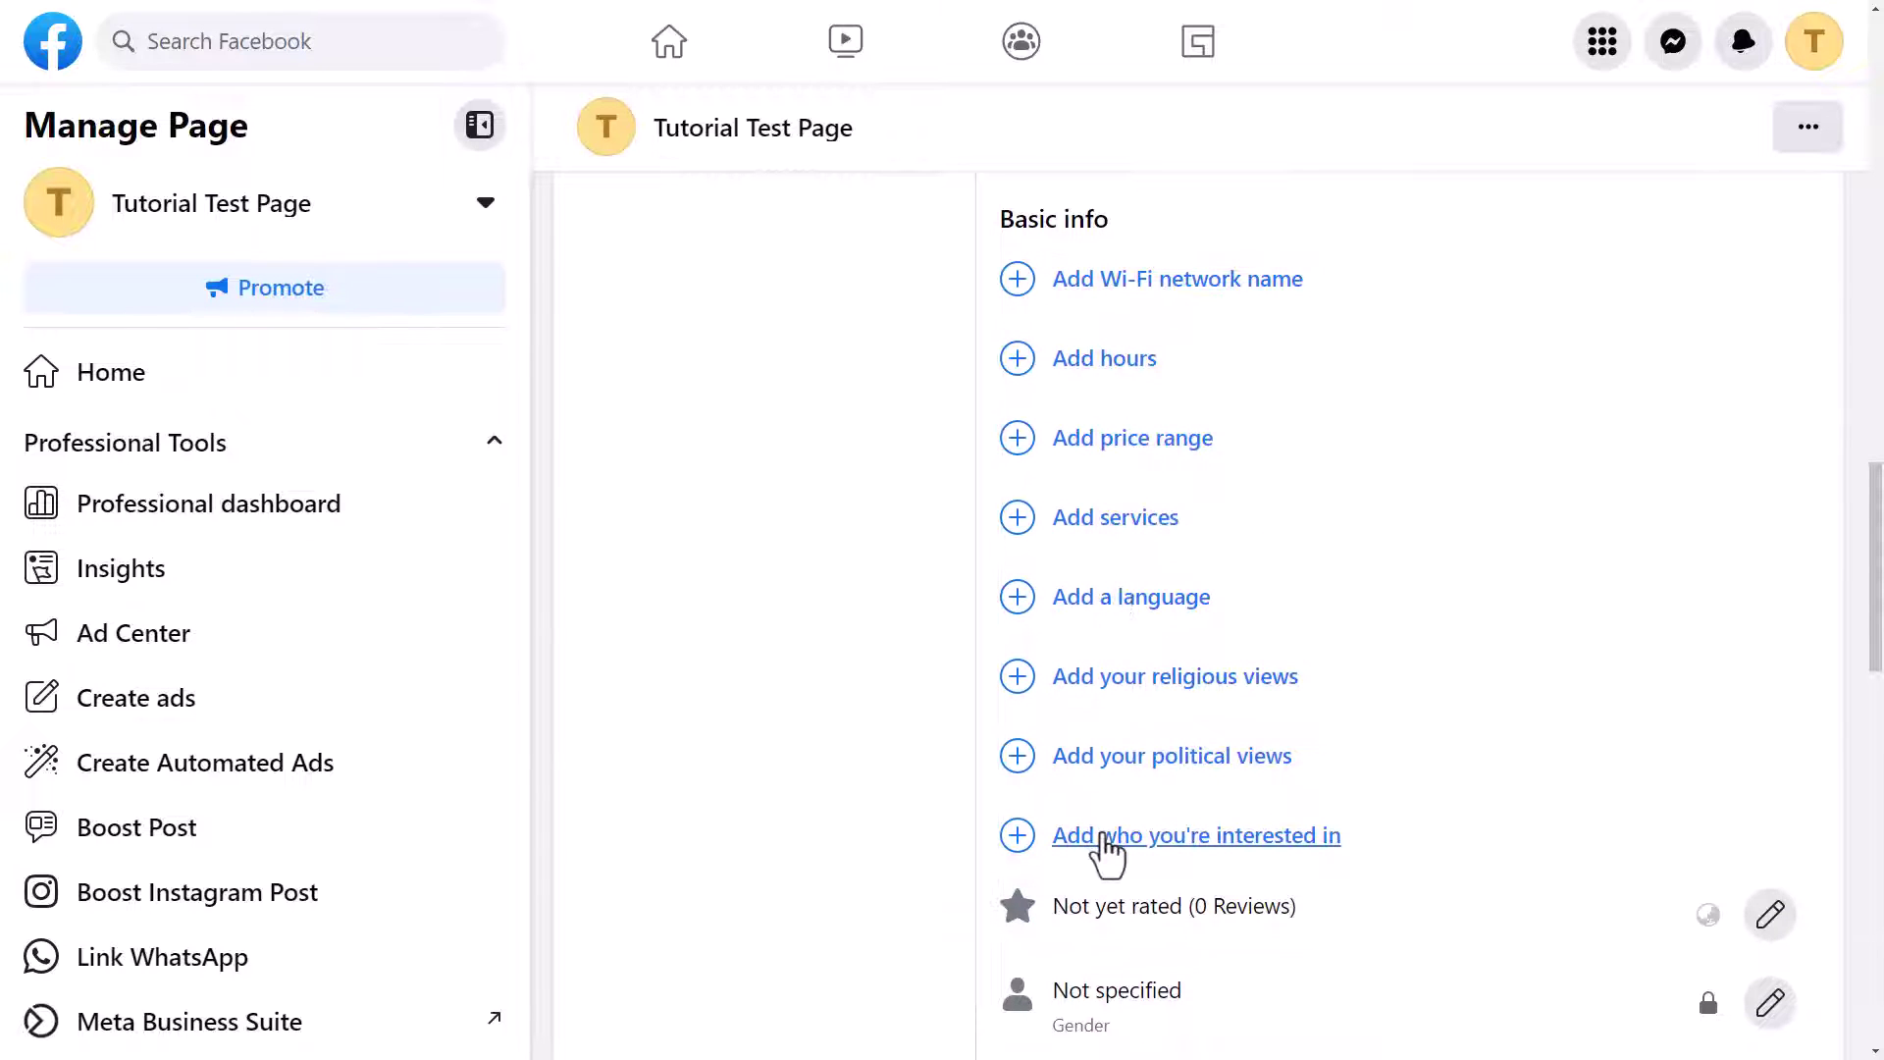
scroll(1104, 841, "down", 4)
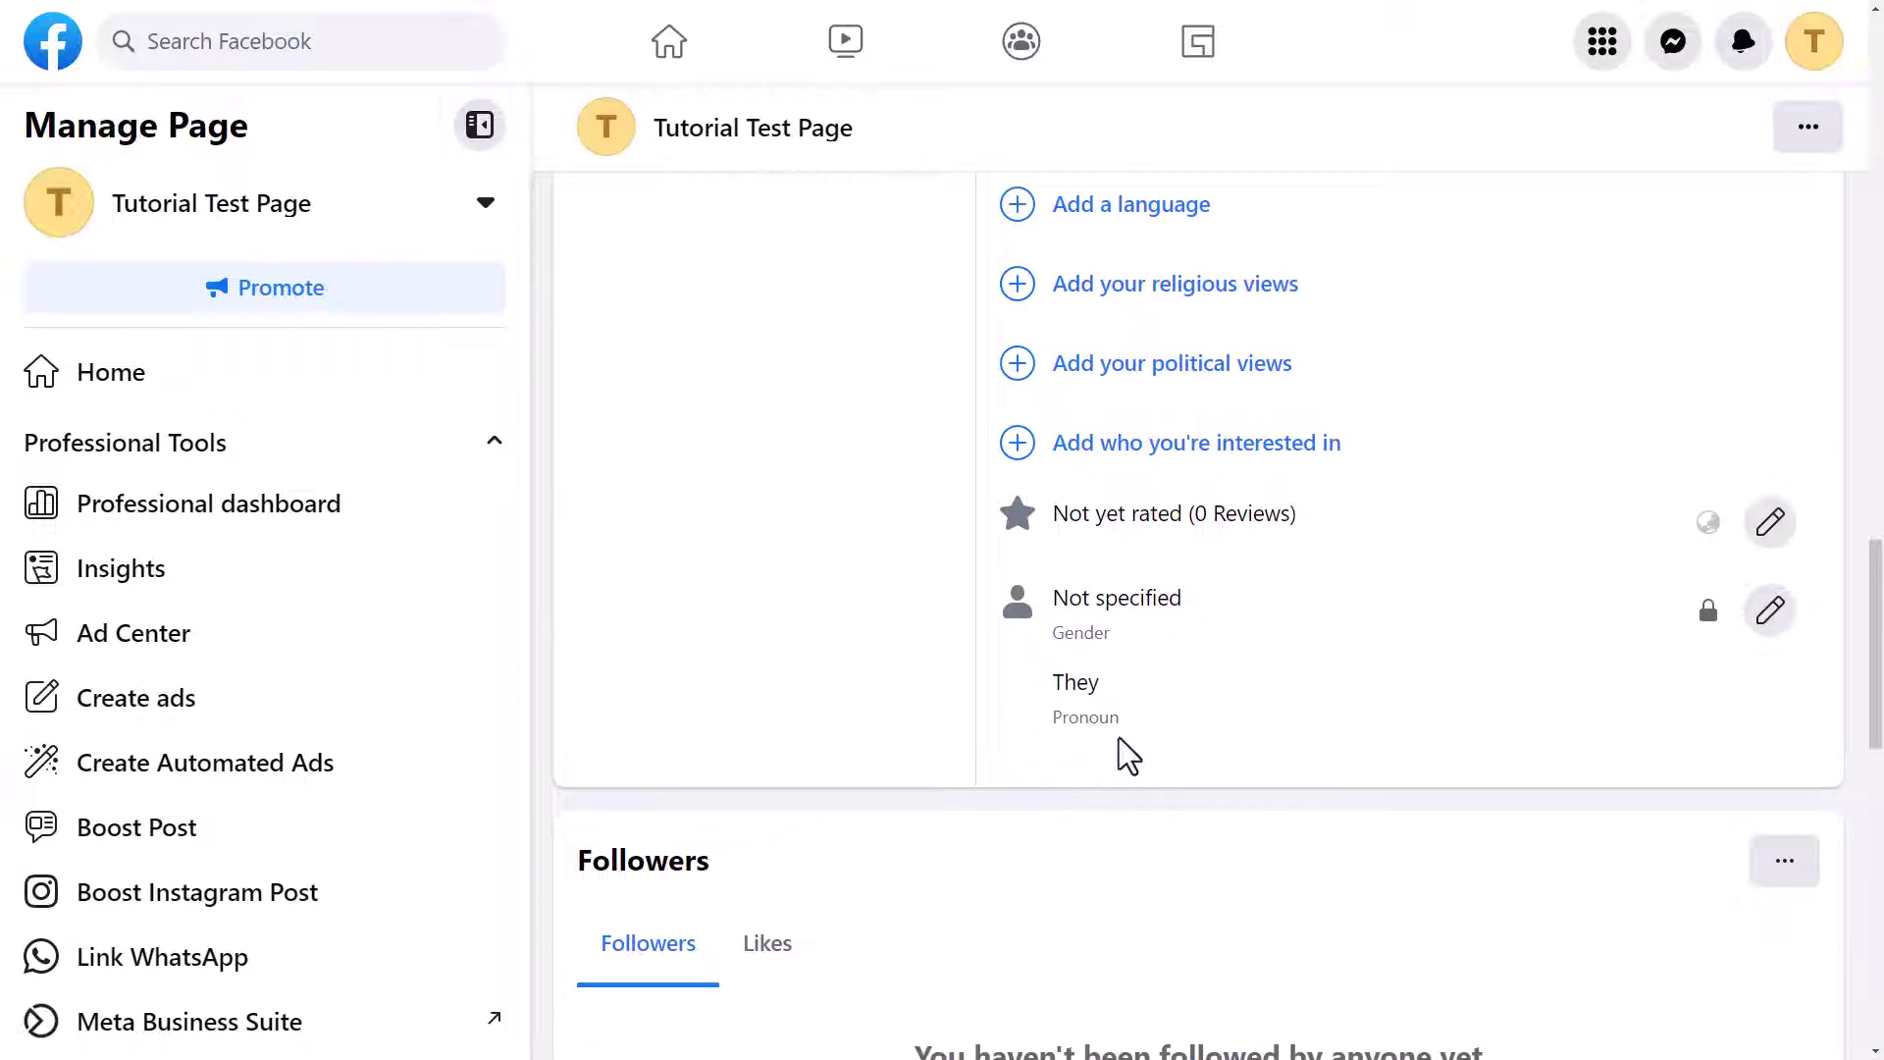
scroll(1103, 771, "up", 5)
scroll(1087, 471, "up", 4)
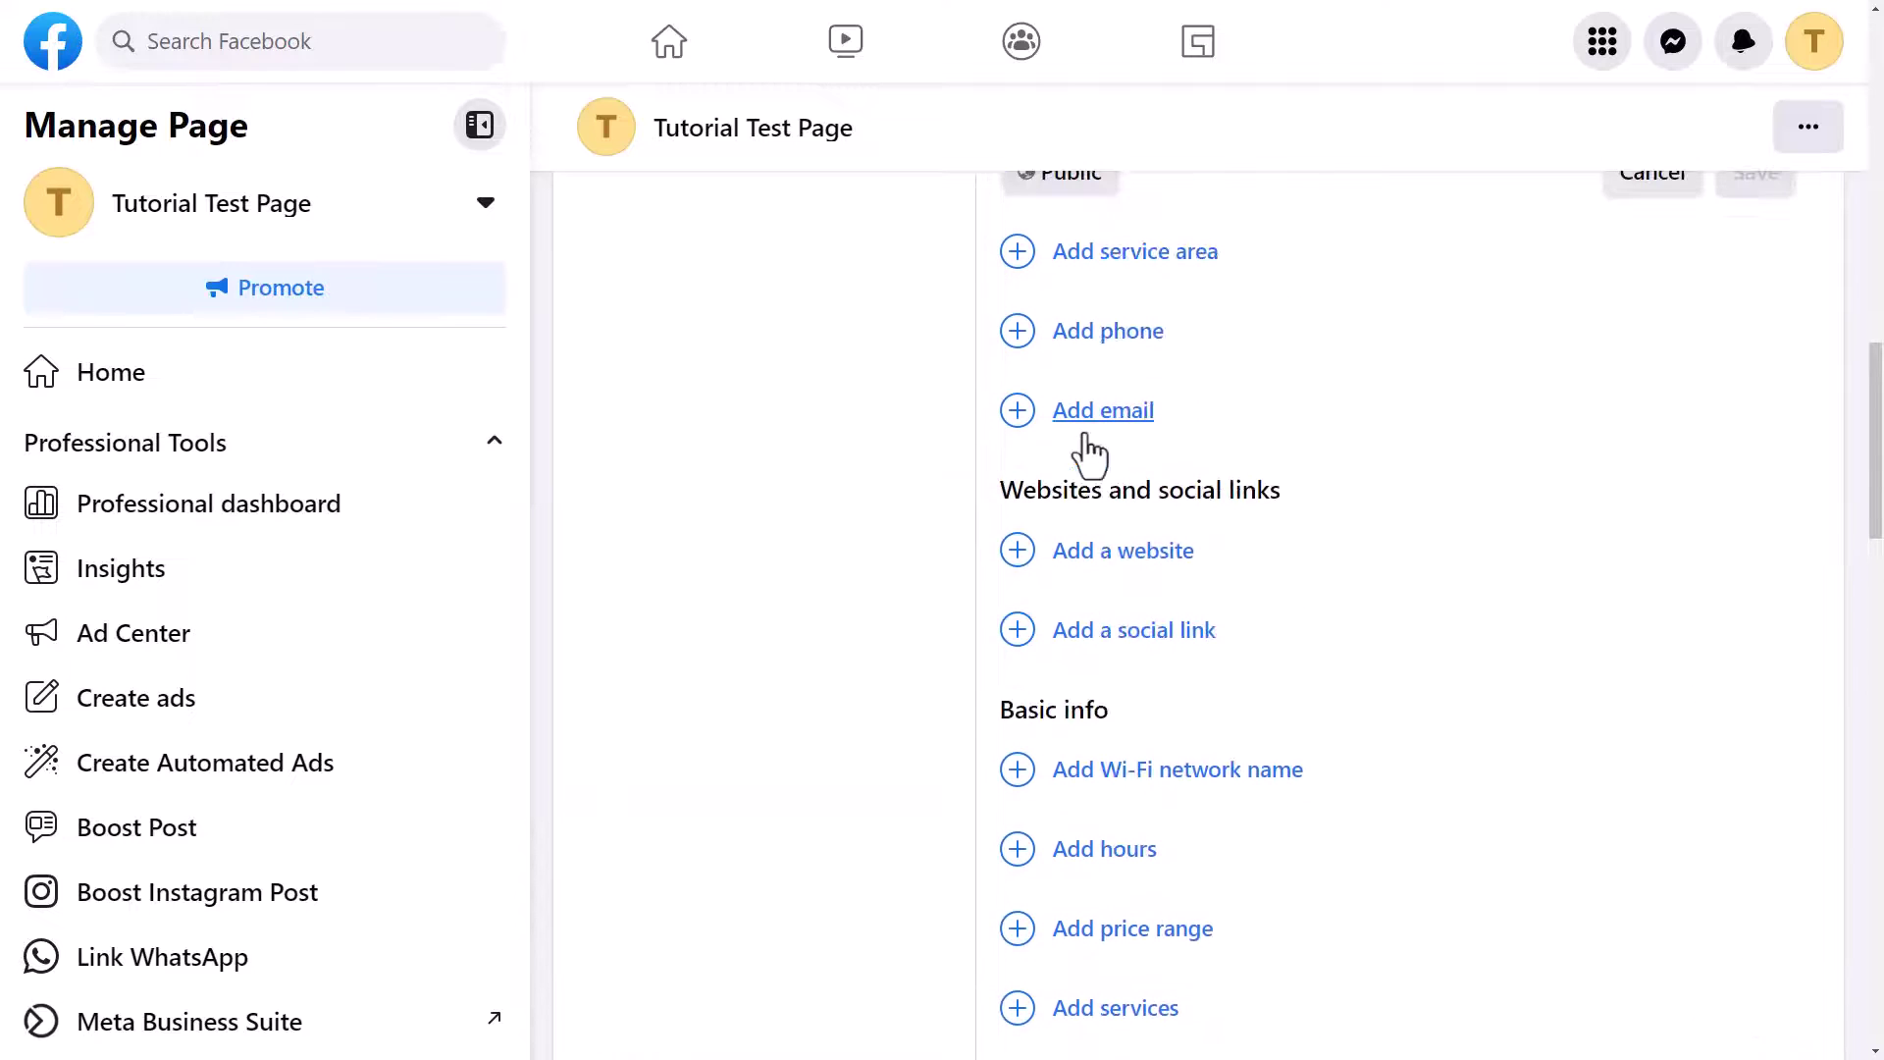
scroll(1115, 260, "up", 12)
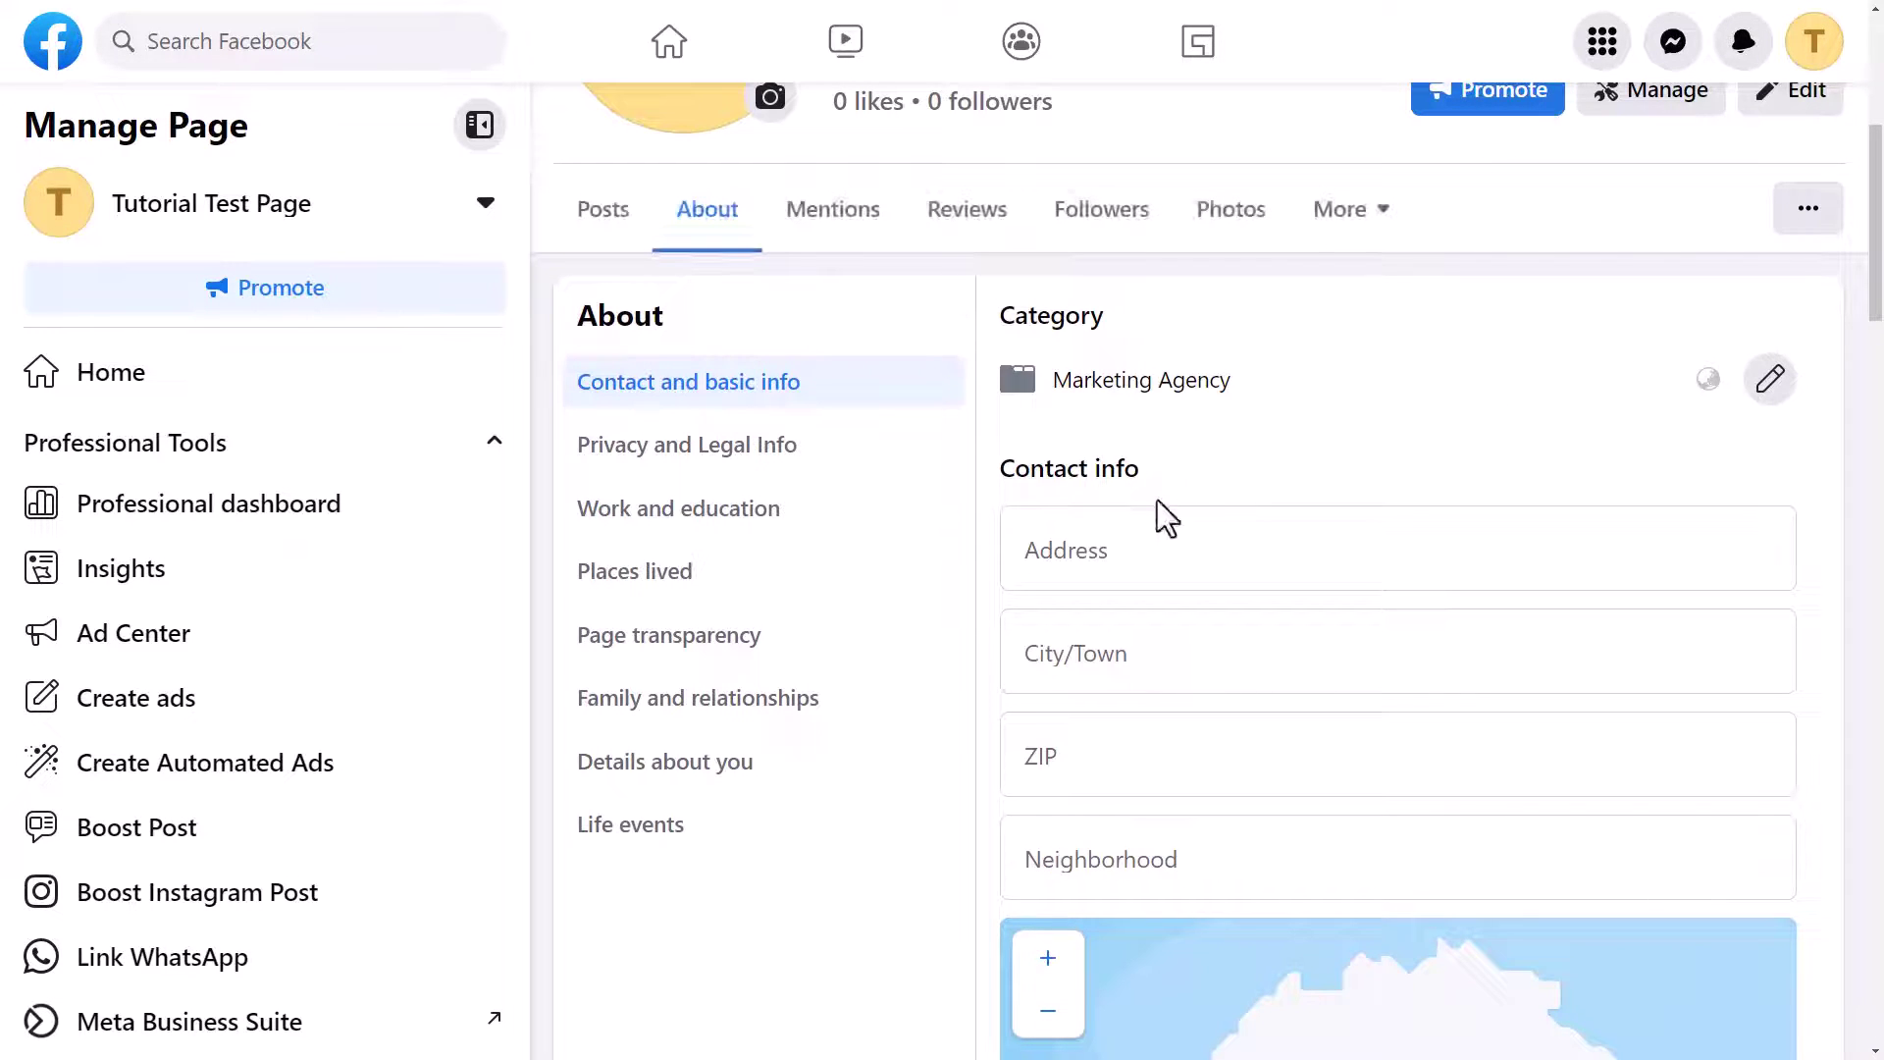
- Review the Privacy and Legal Info, Work and education, Places lived and Page transparency sections of About
left_click(615, 453)
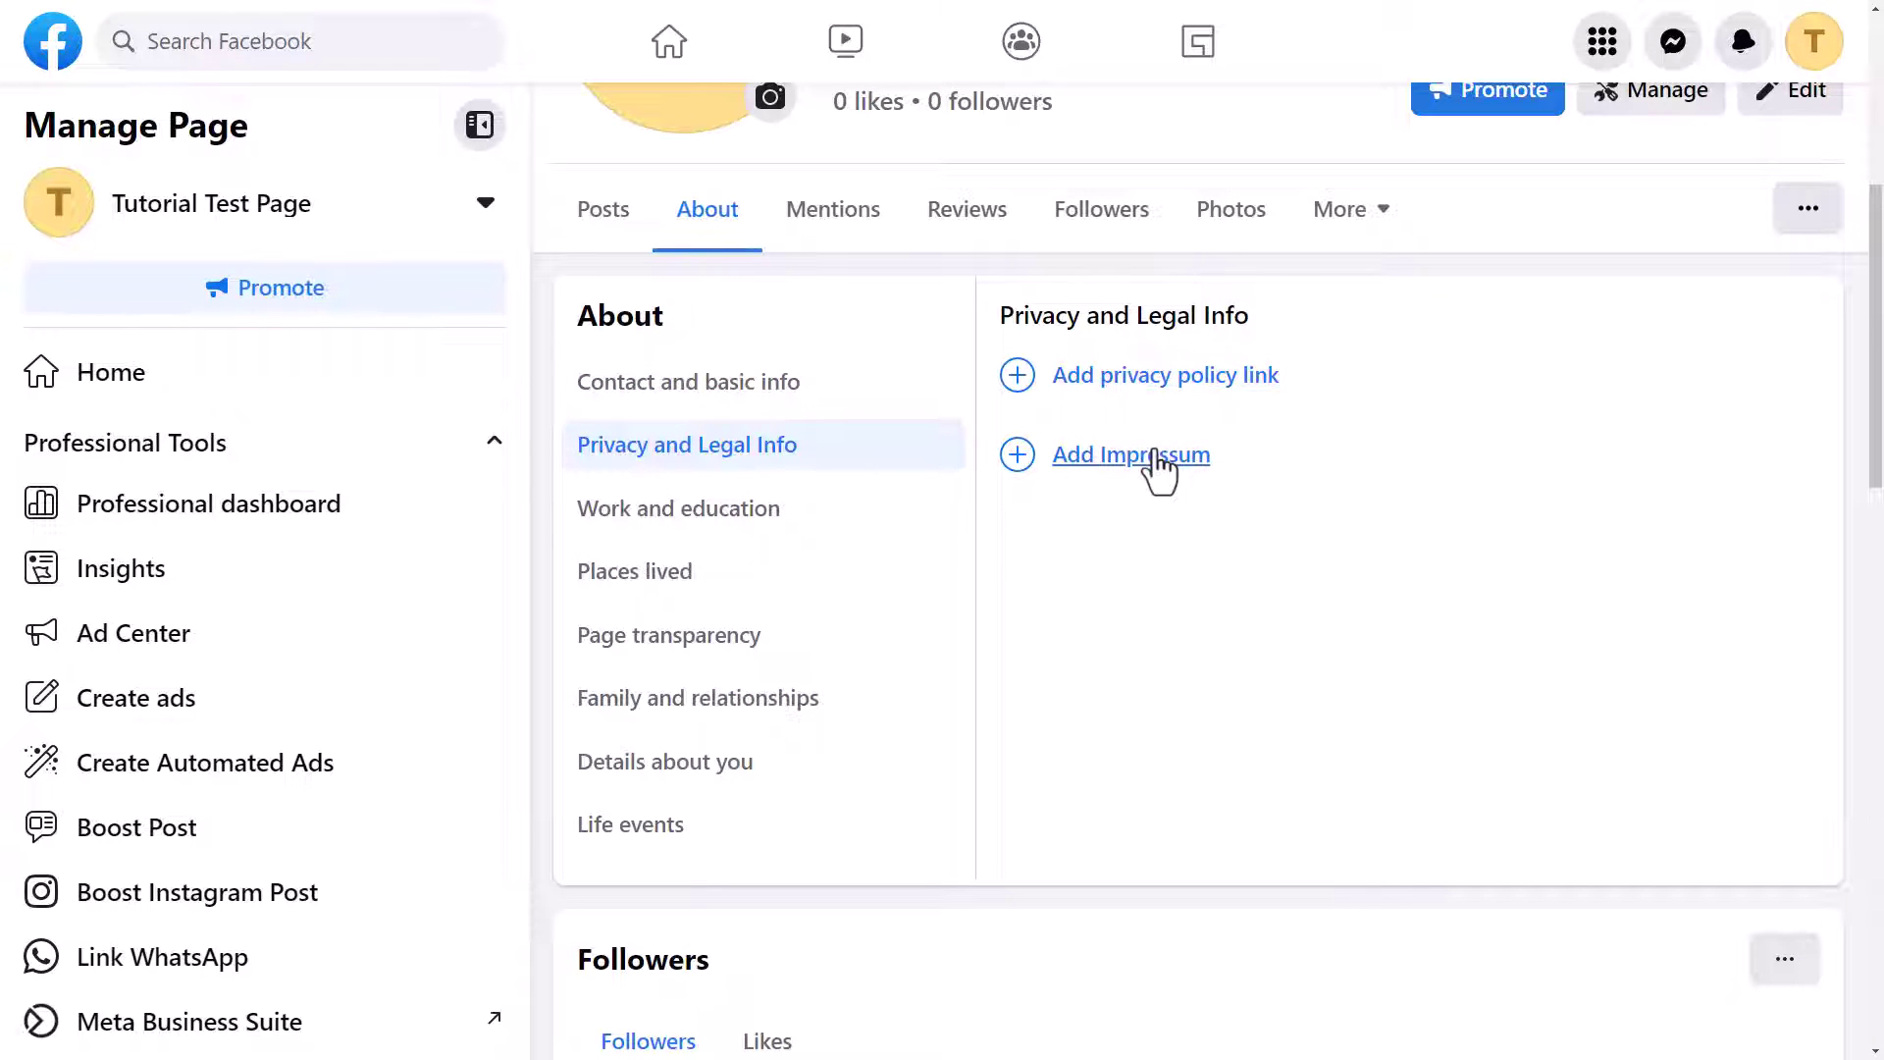
left_click(610, 515)
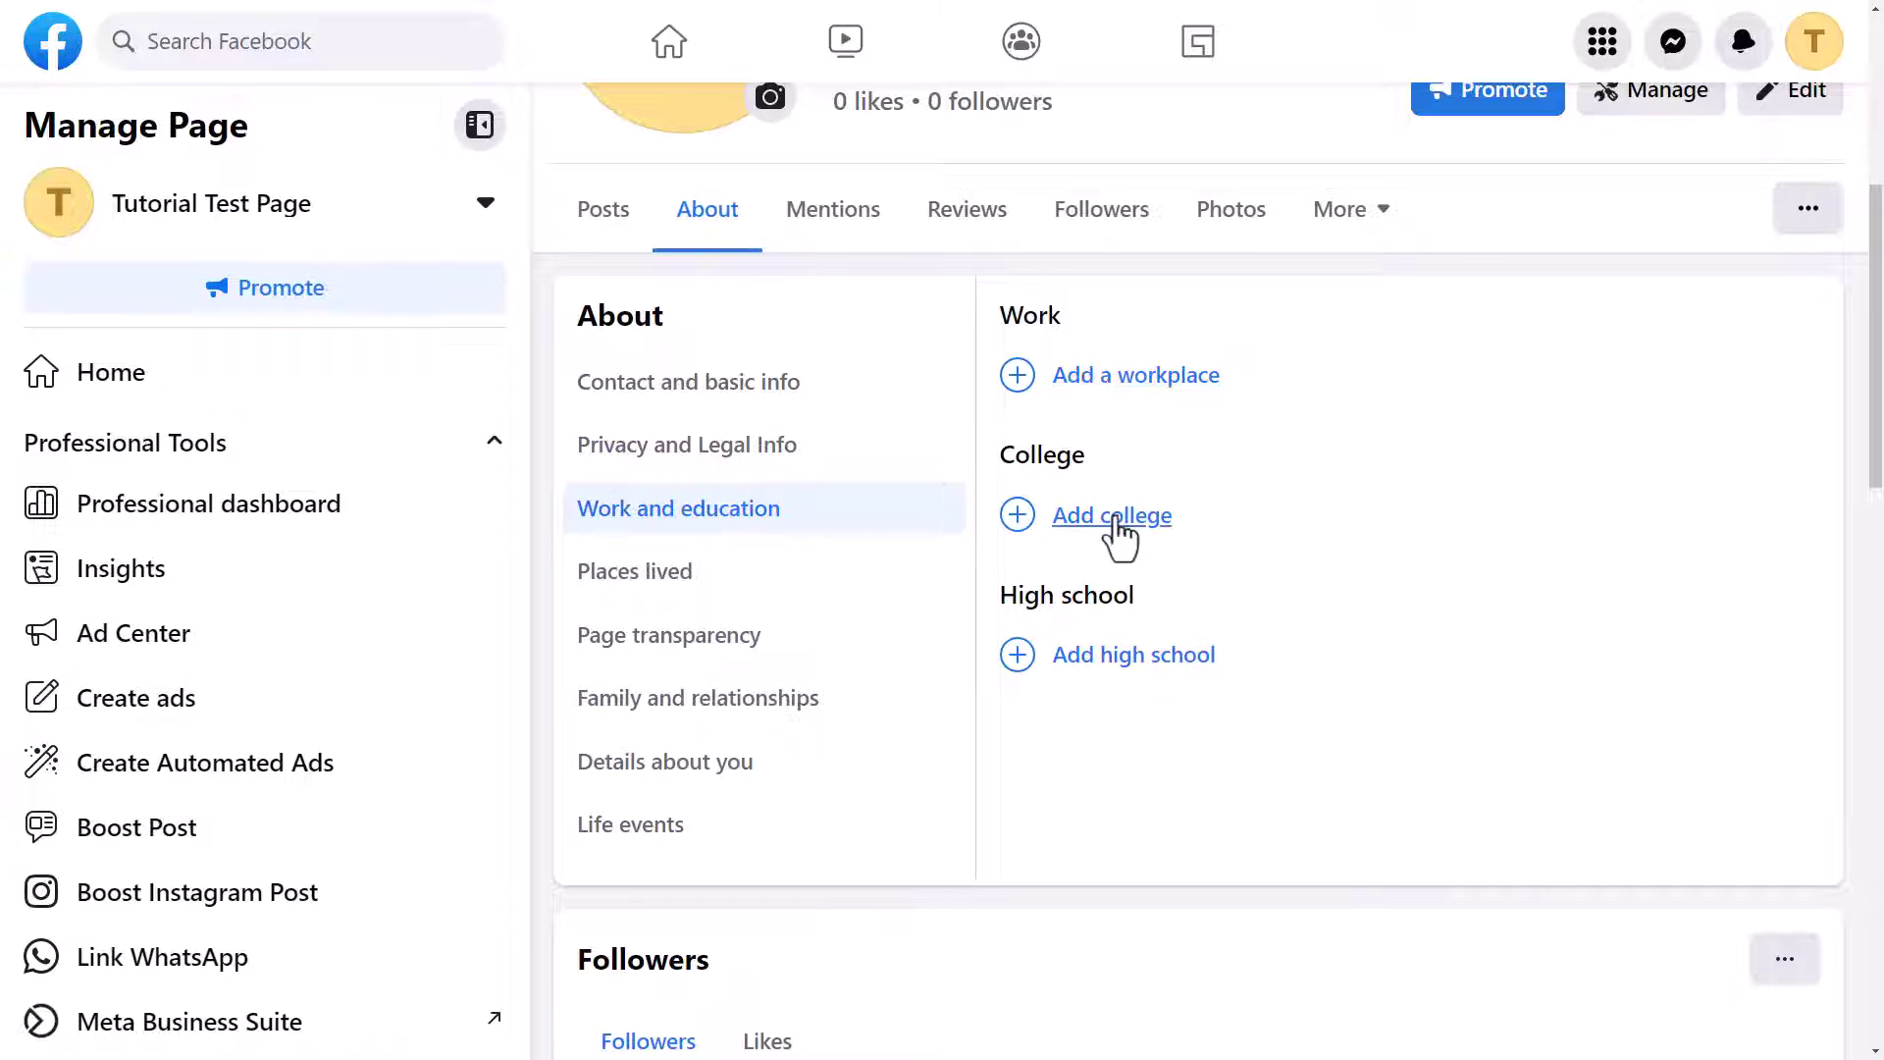
left_click(642, 589)
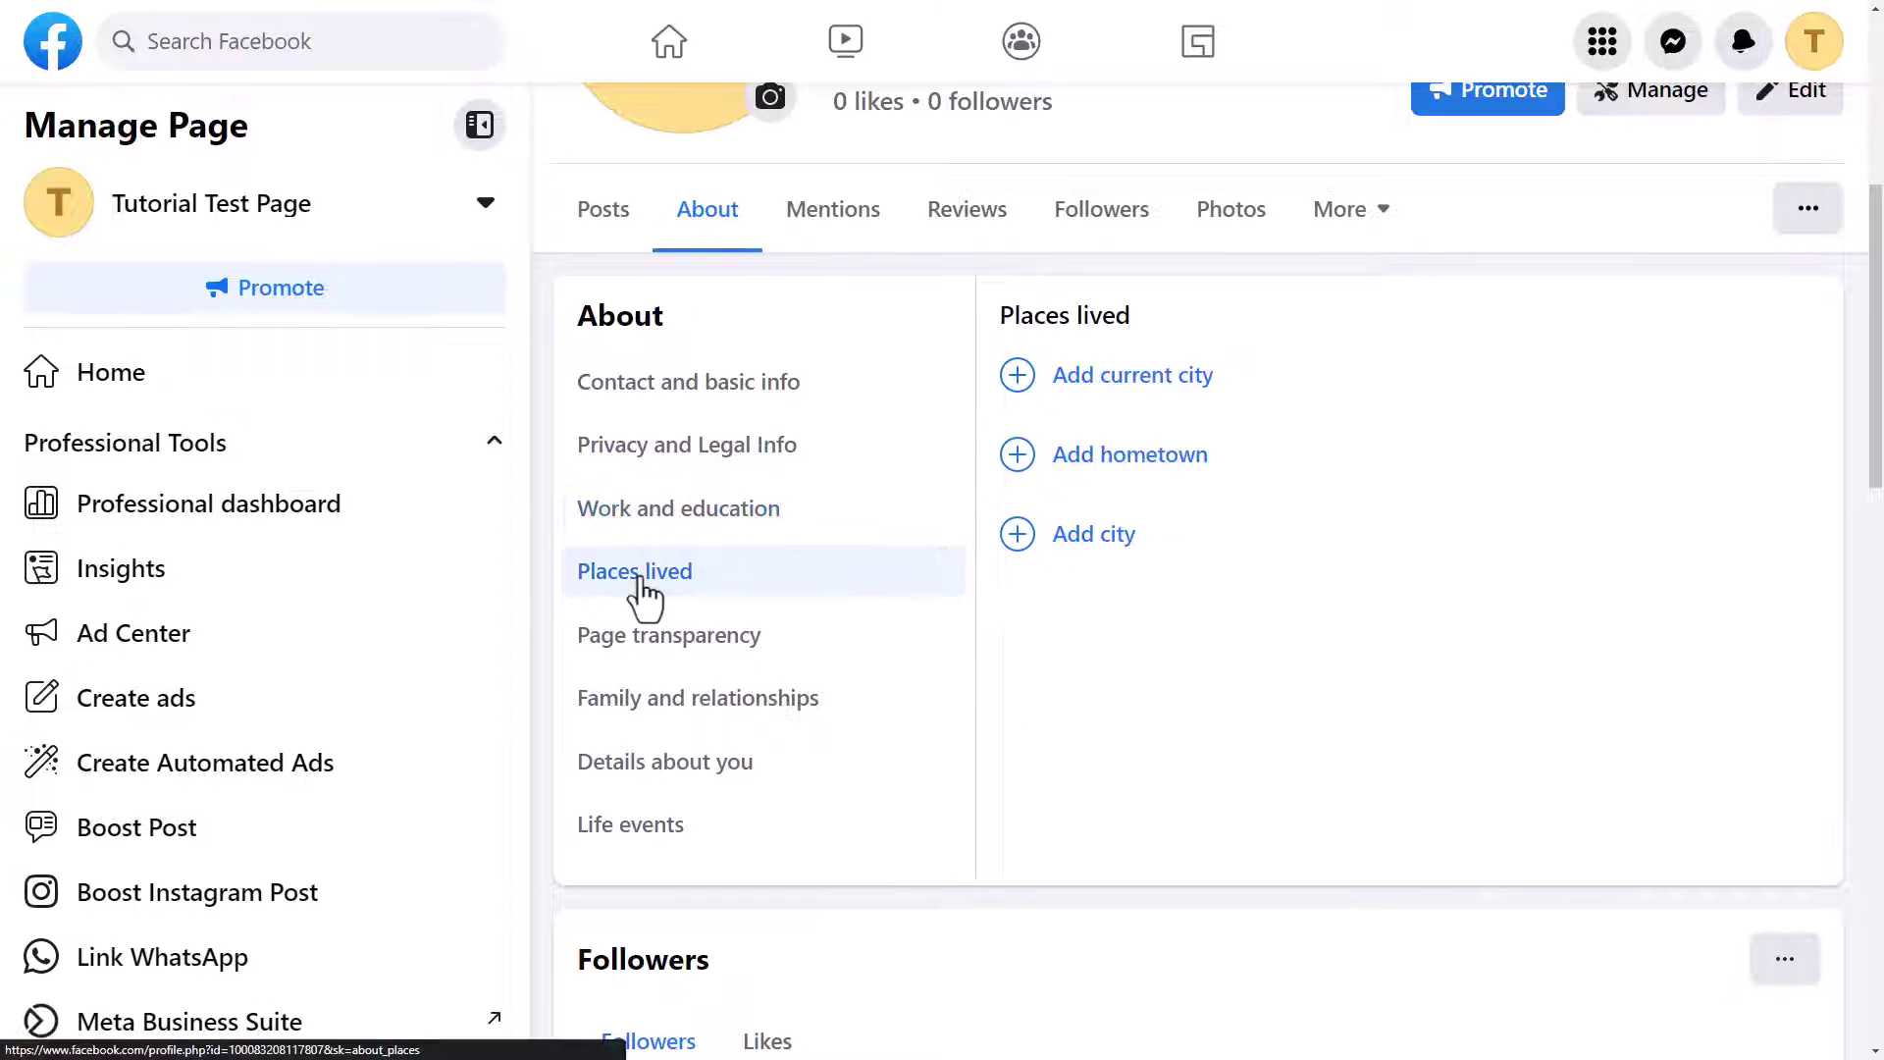
left_click(633, 659)
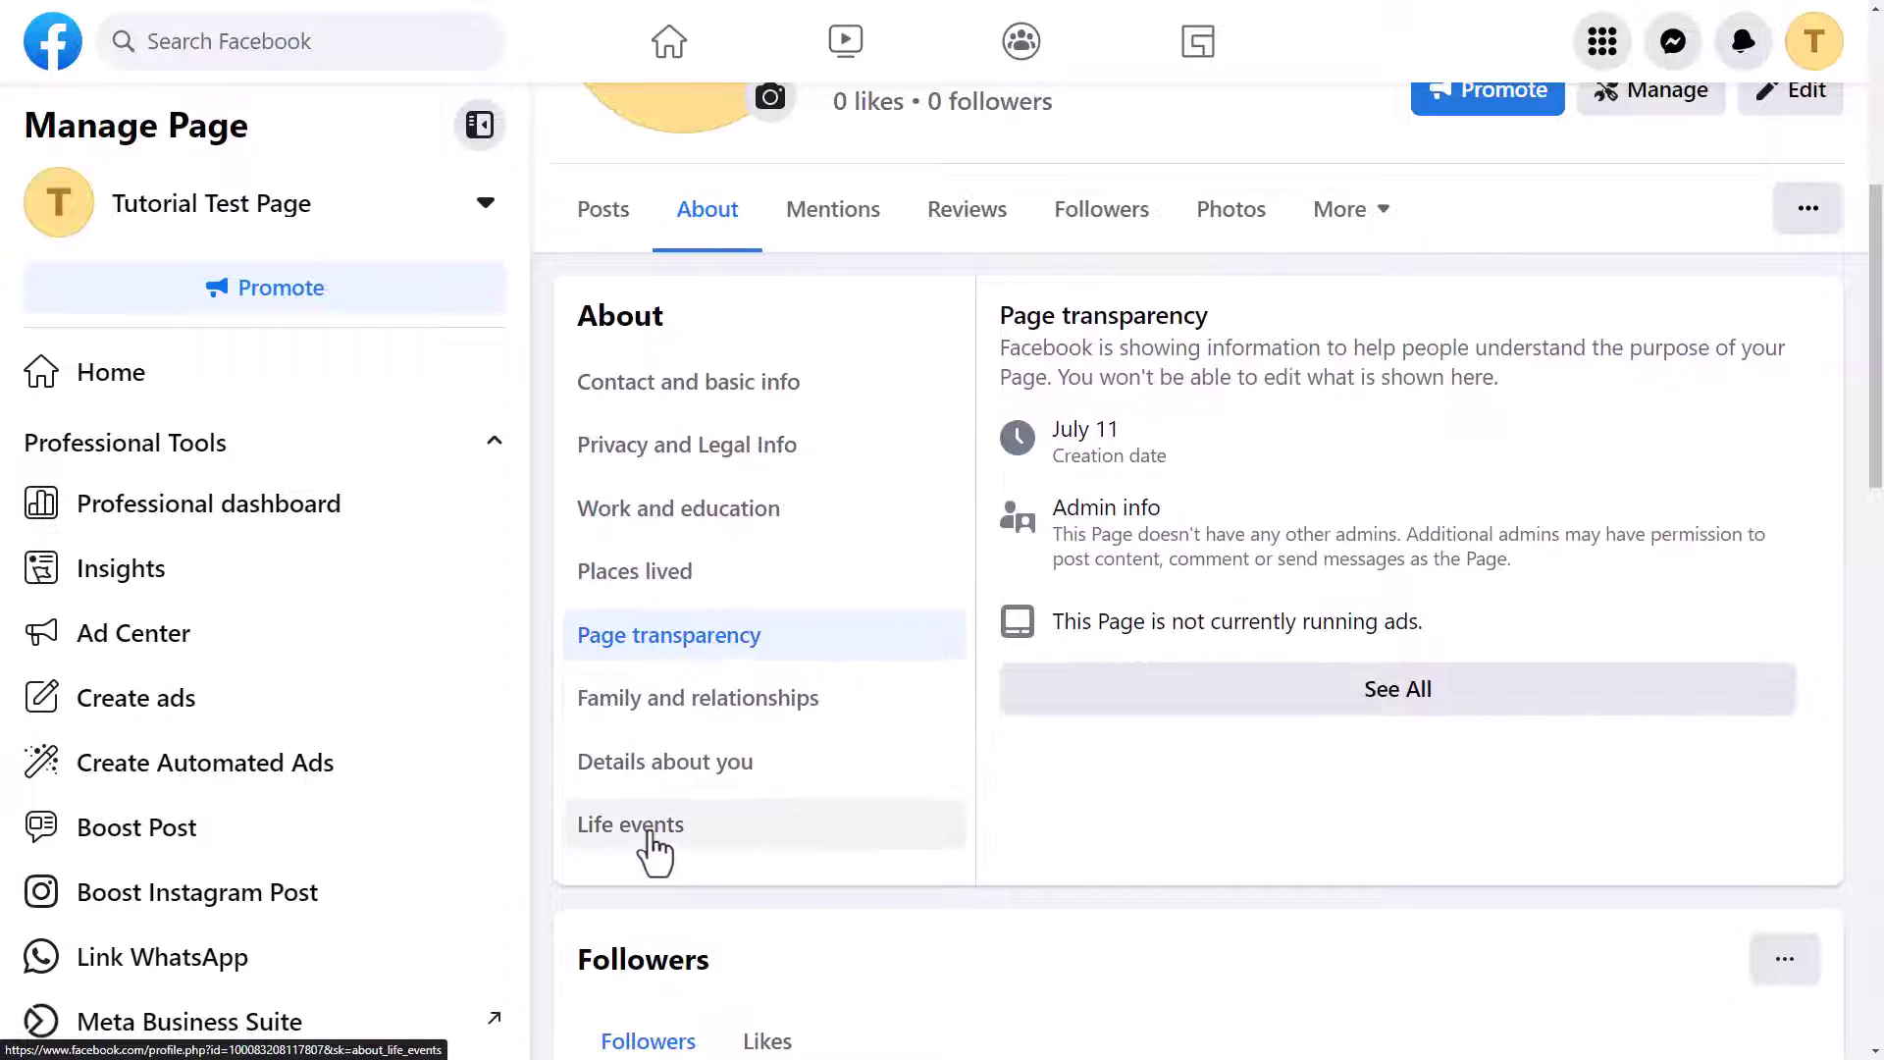
scroll(652, 850, "down", 4)
scroll(652, 850, "up", 4)
scroll(656, 850, "up", 3)
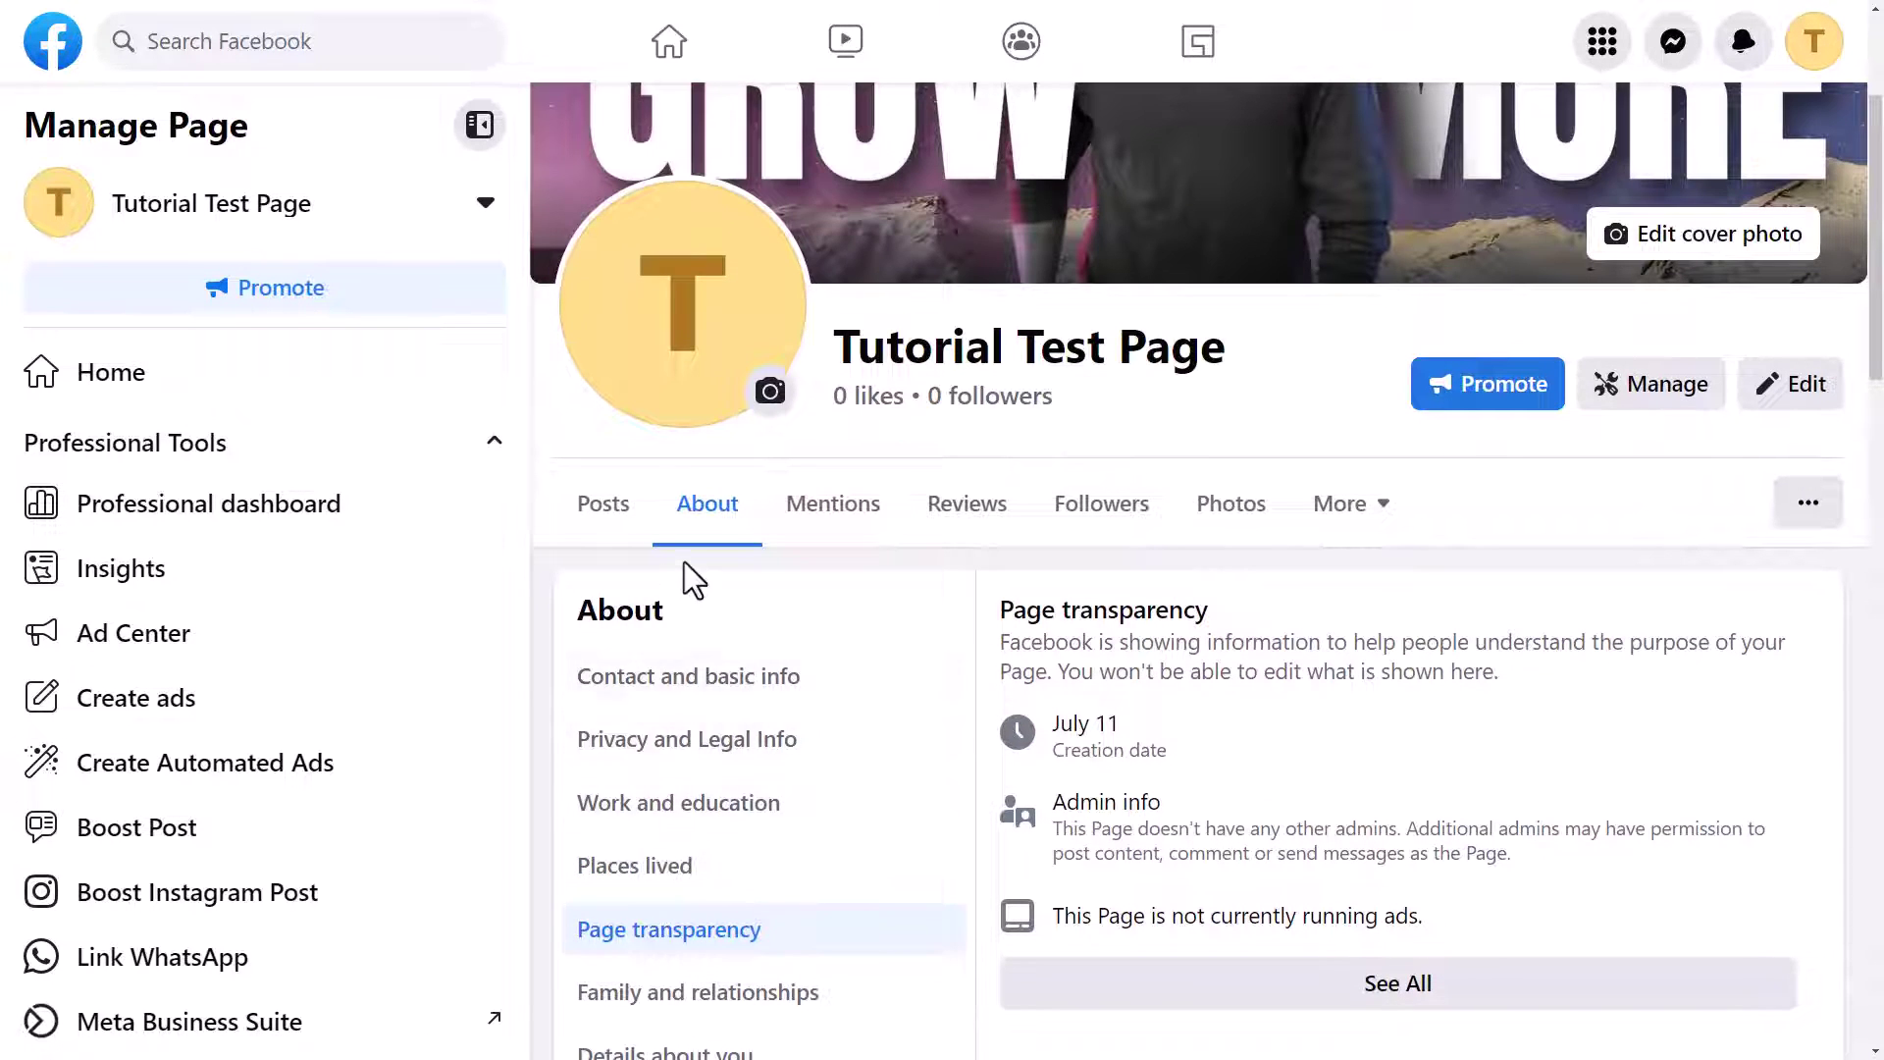
- Start a new post on the page with Public as the default audience and the text "This my post, hi!"
left_click(616, 530)
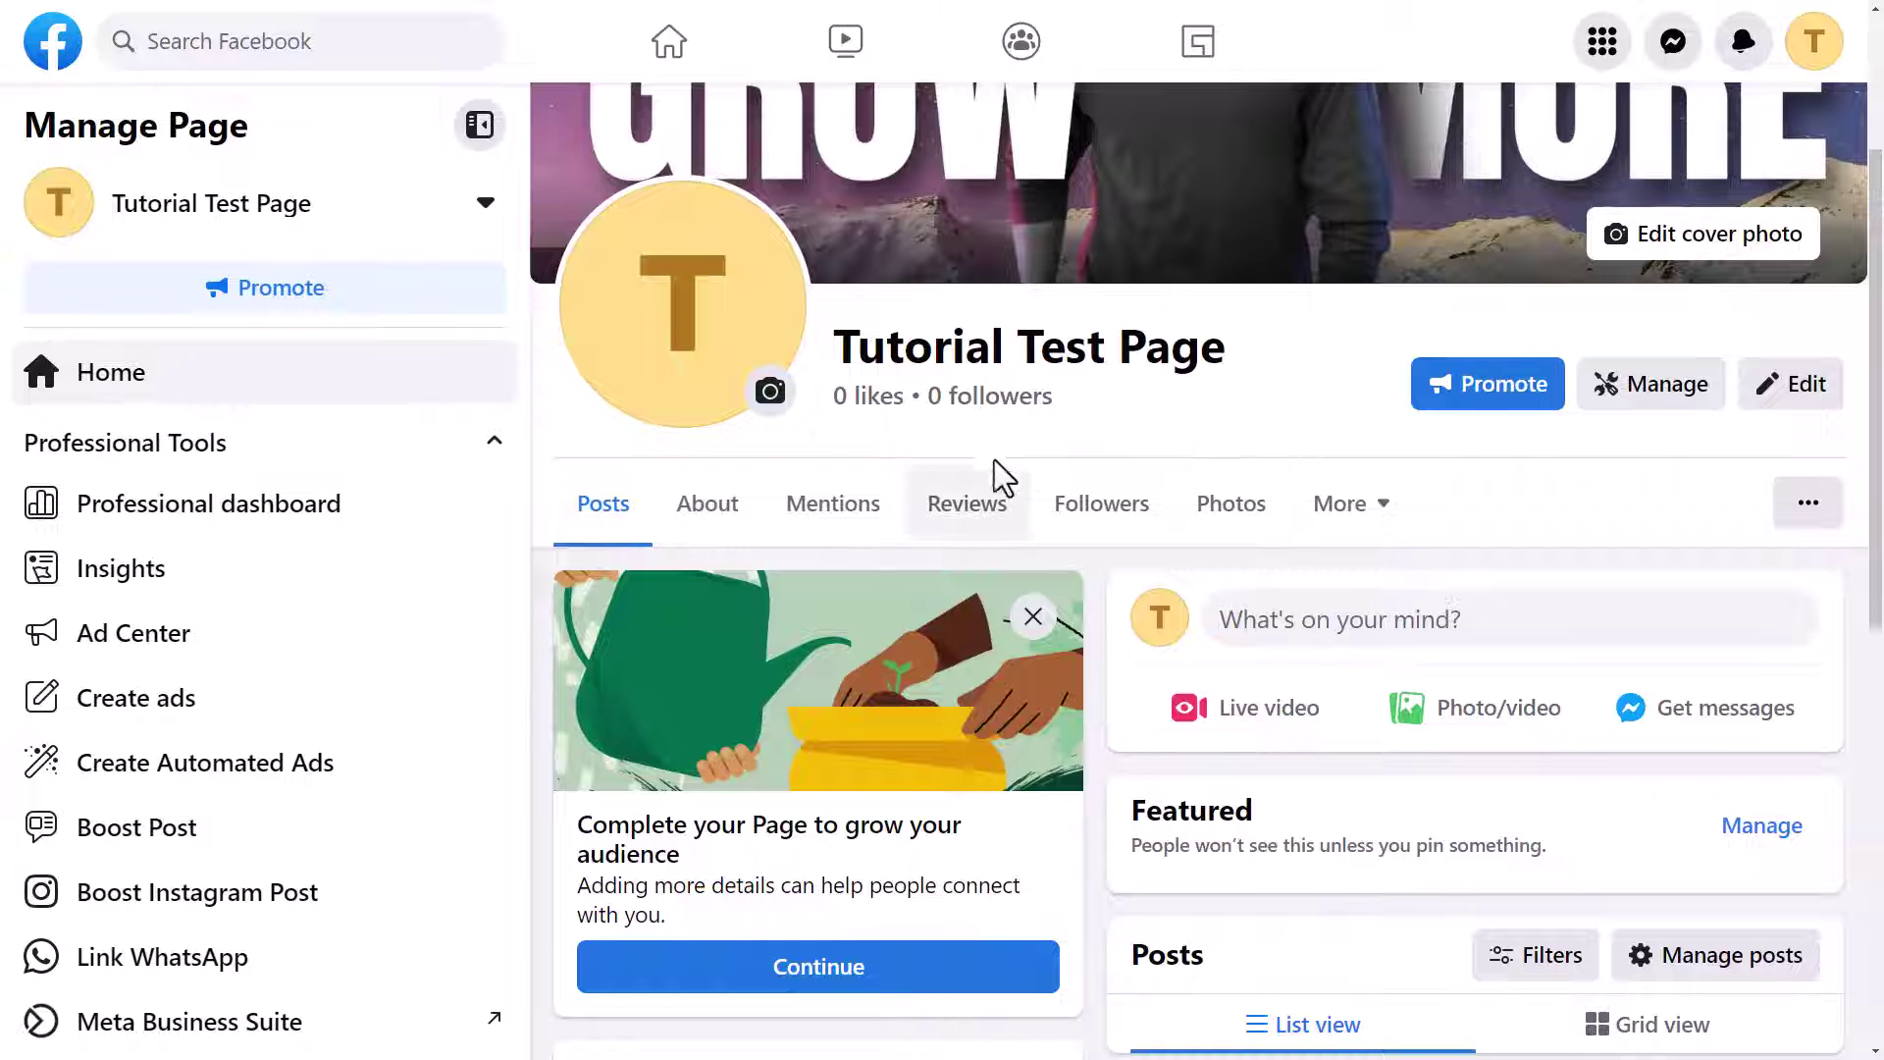
left_click(1389, 632)
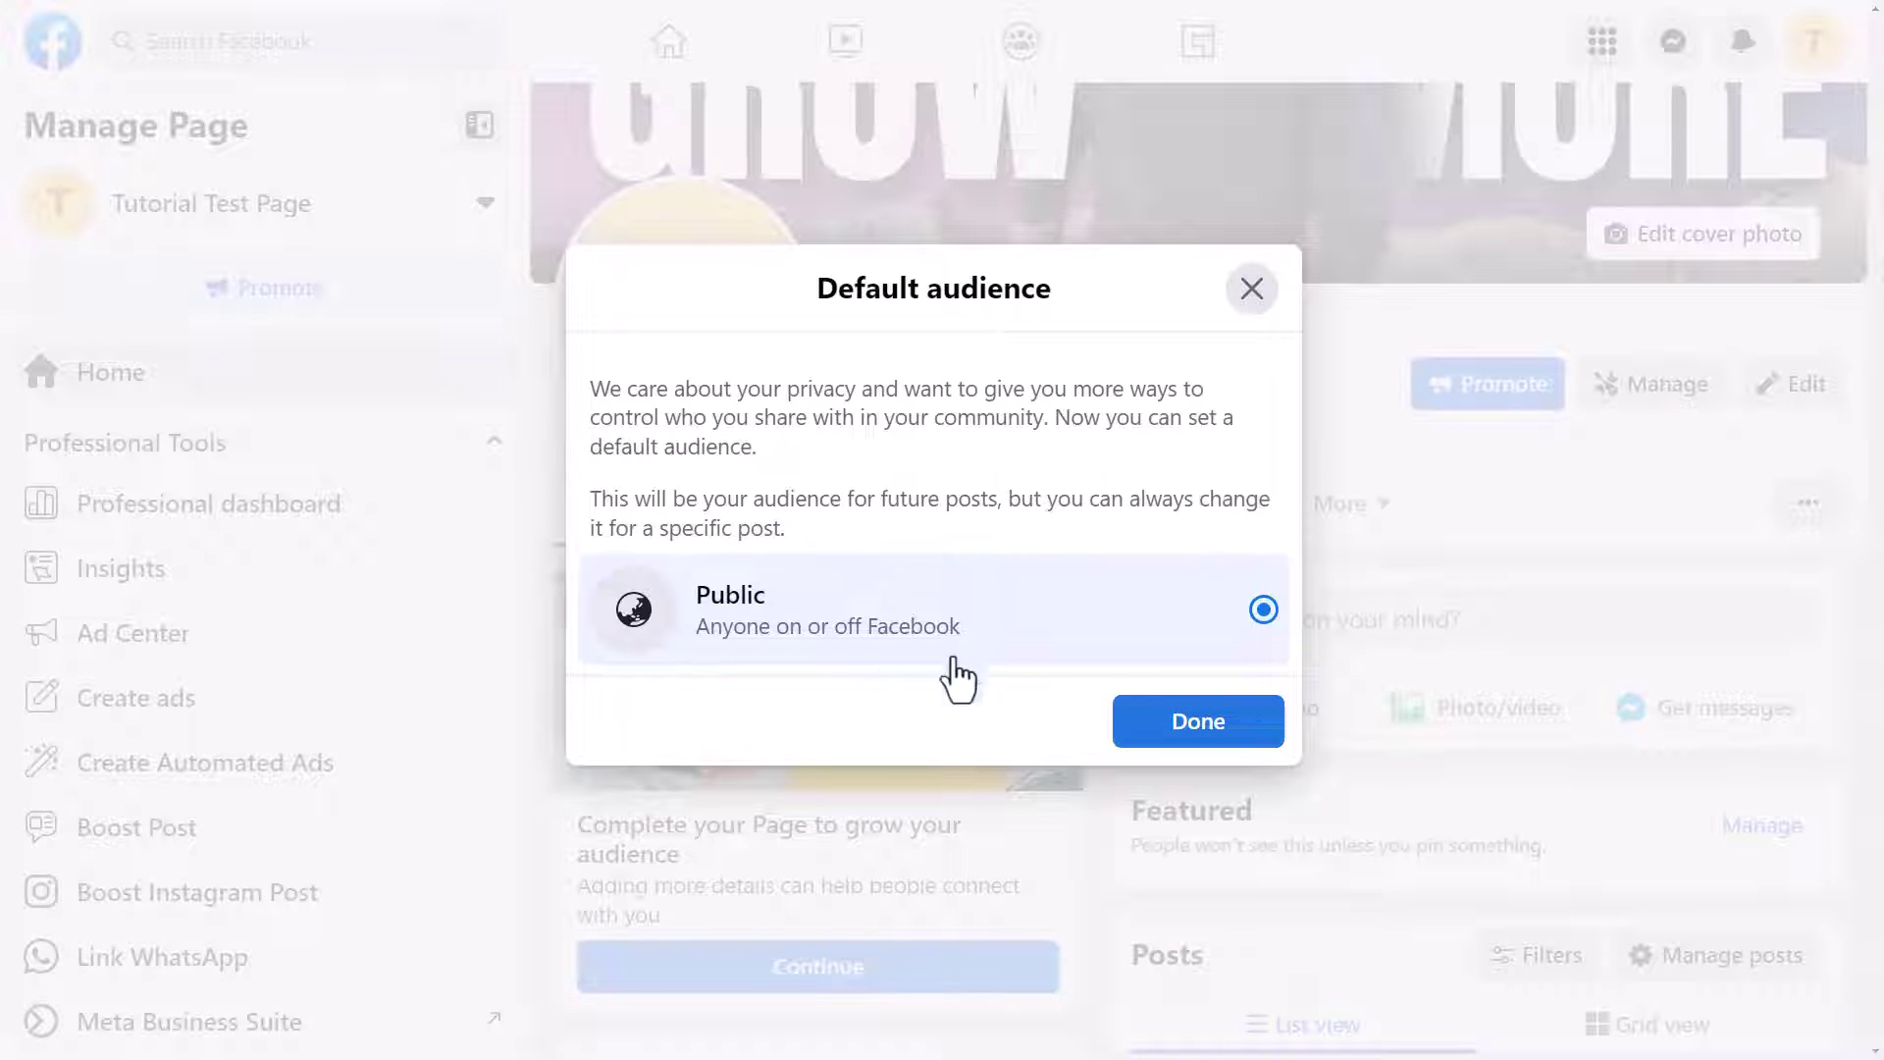
left_click(1185, 738)
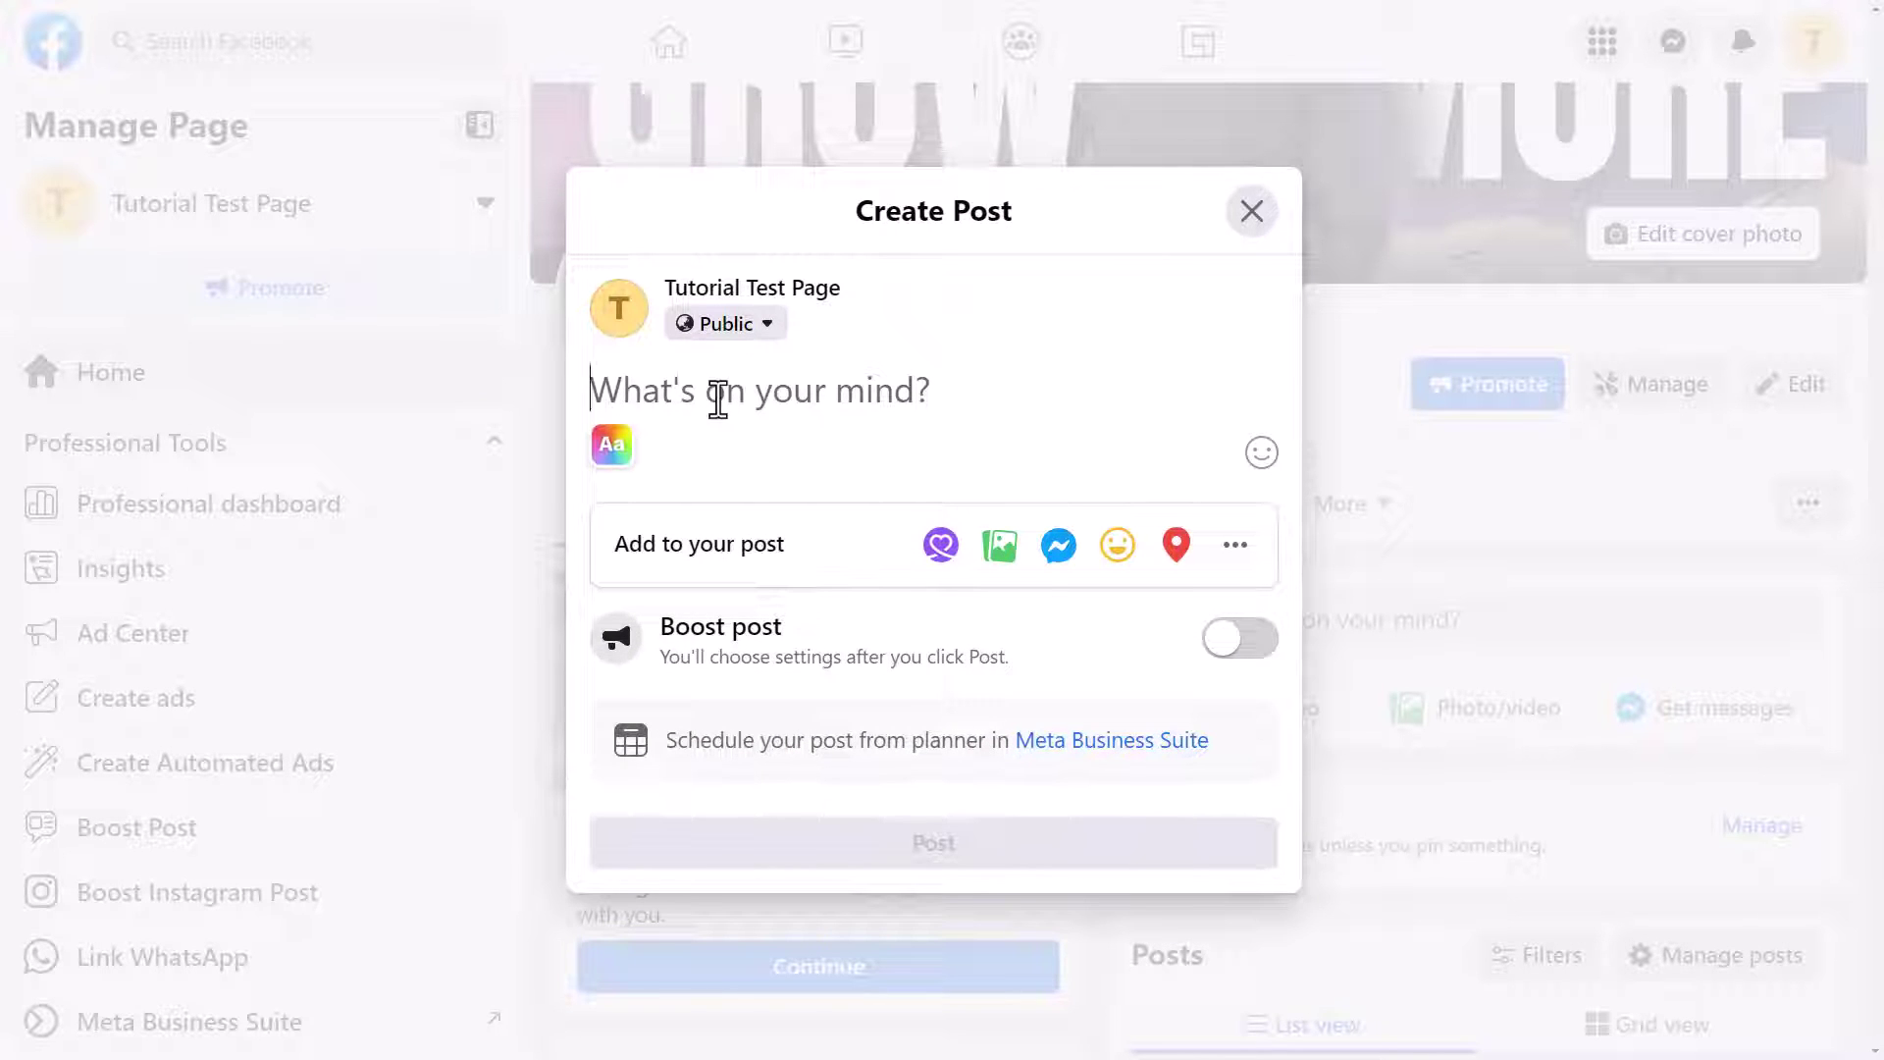
type("This my post, hi!")
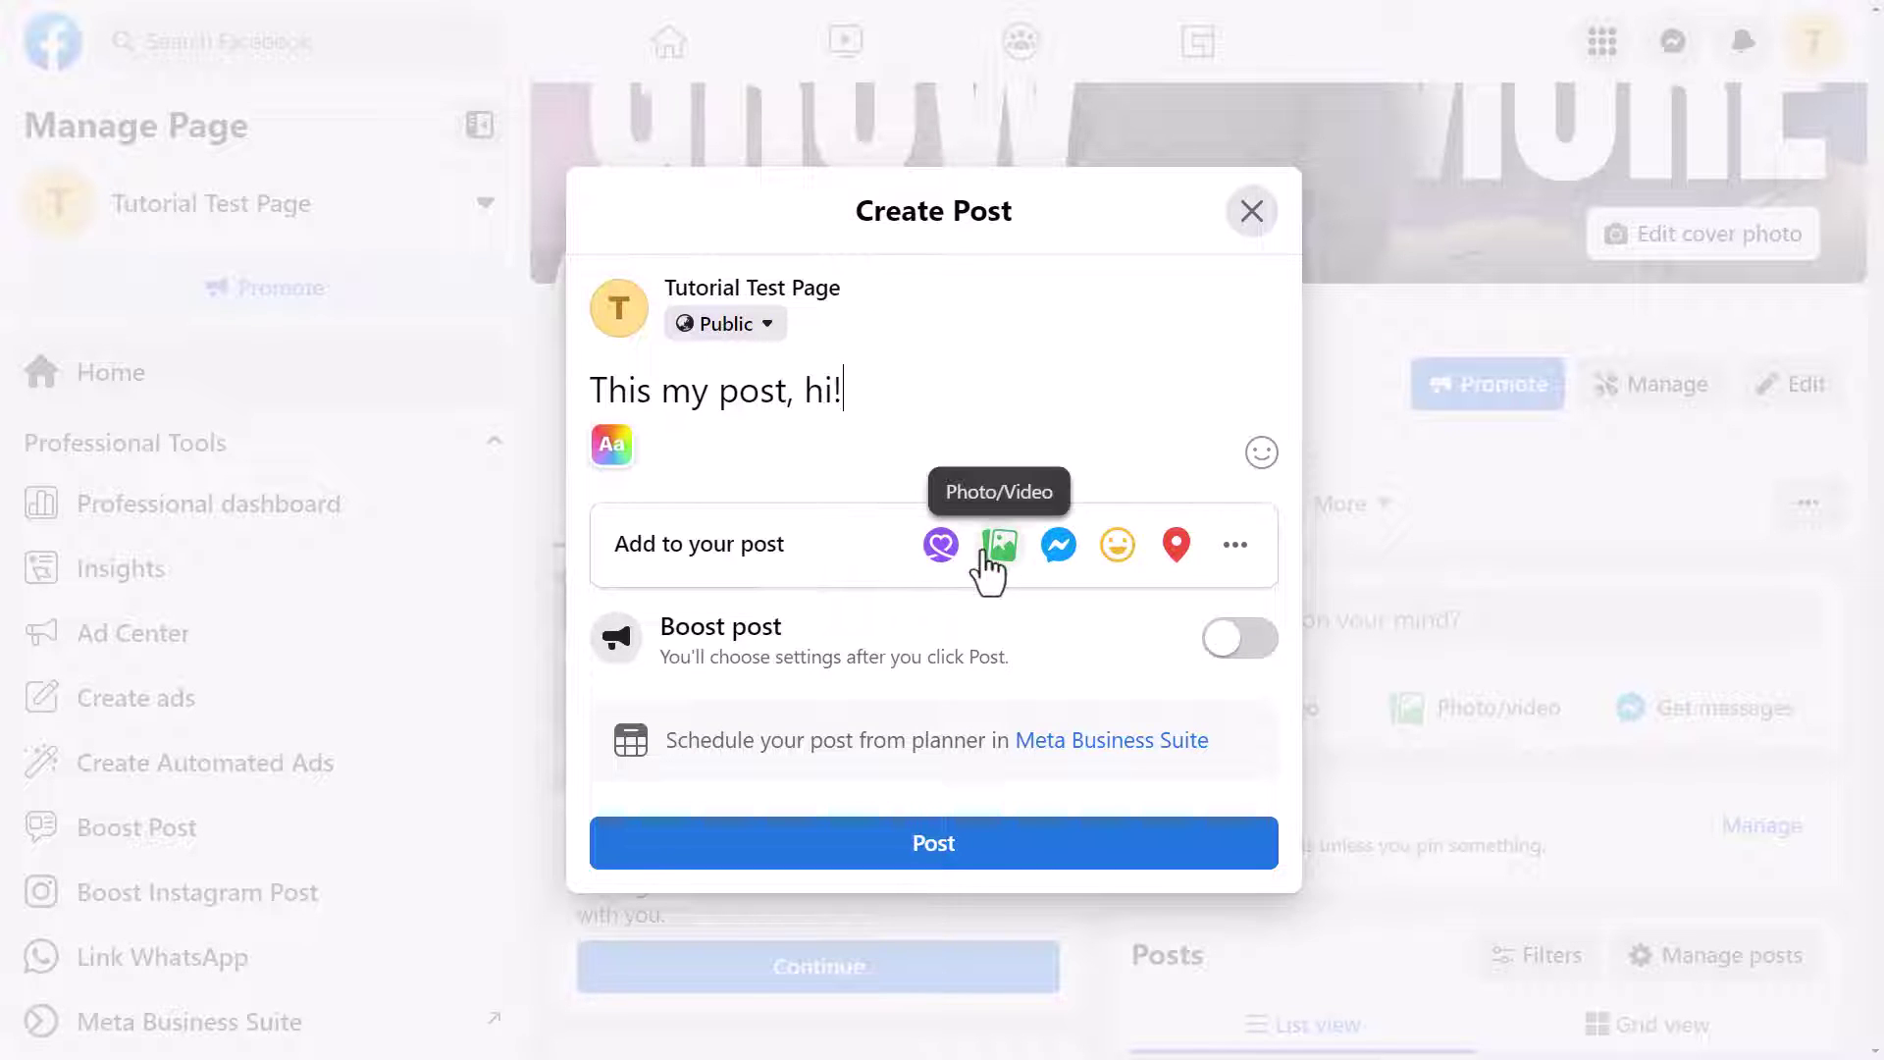
- Attach the image girl.jpg to the post and publish it
left_click(995, 549)
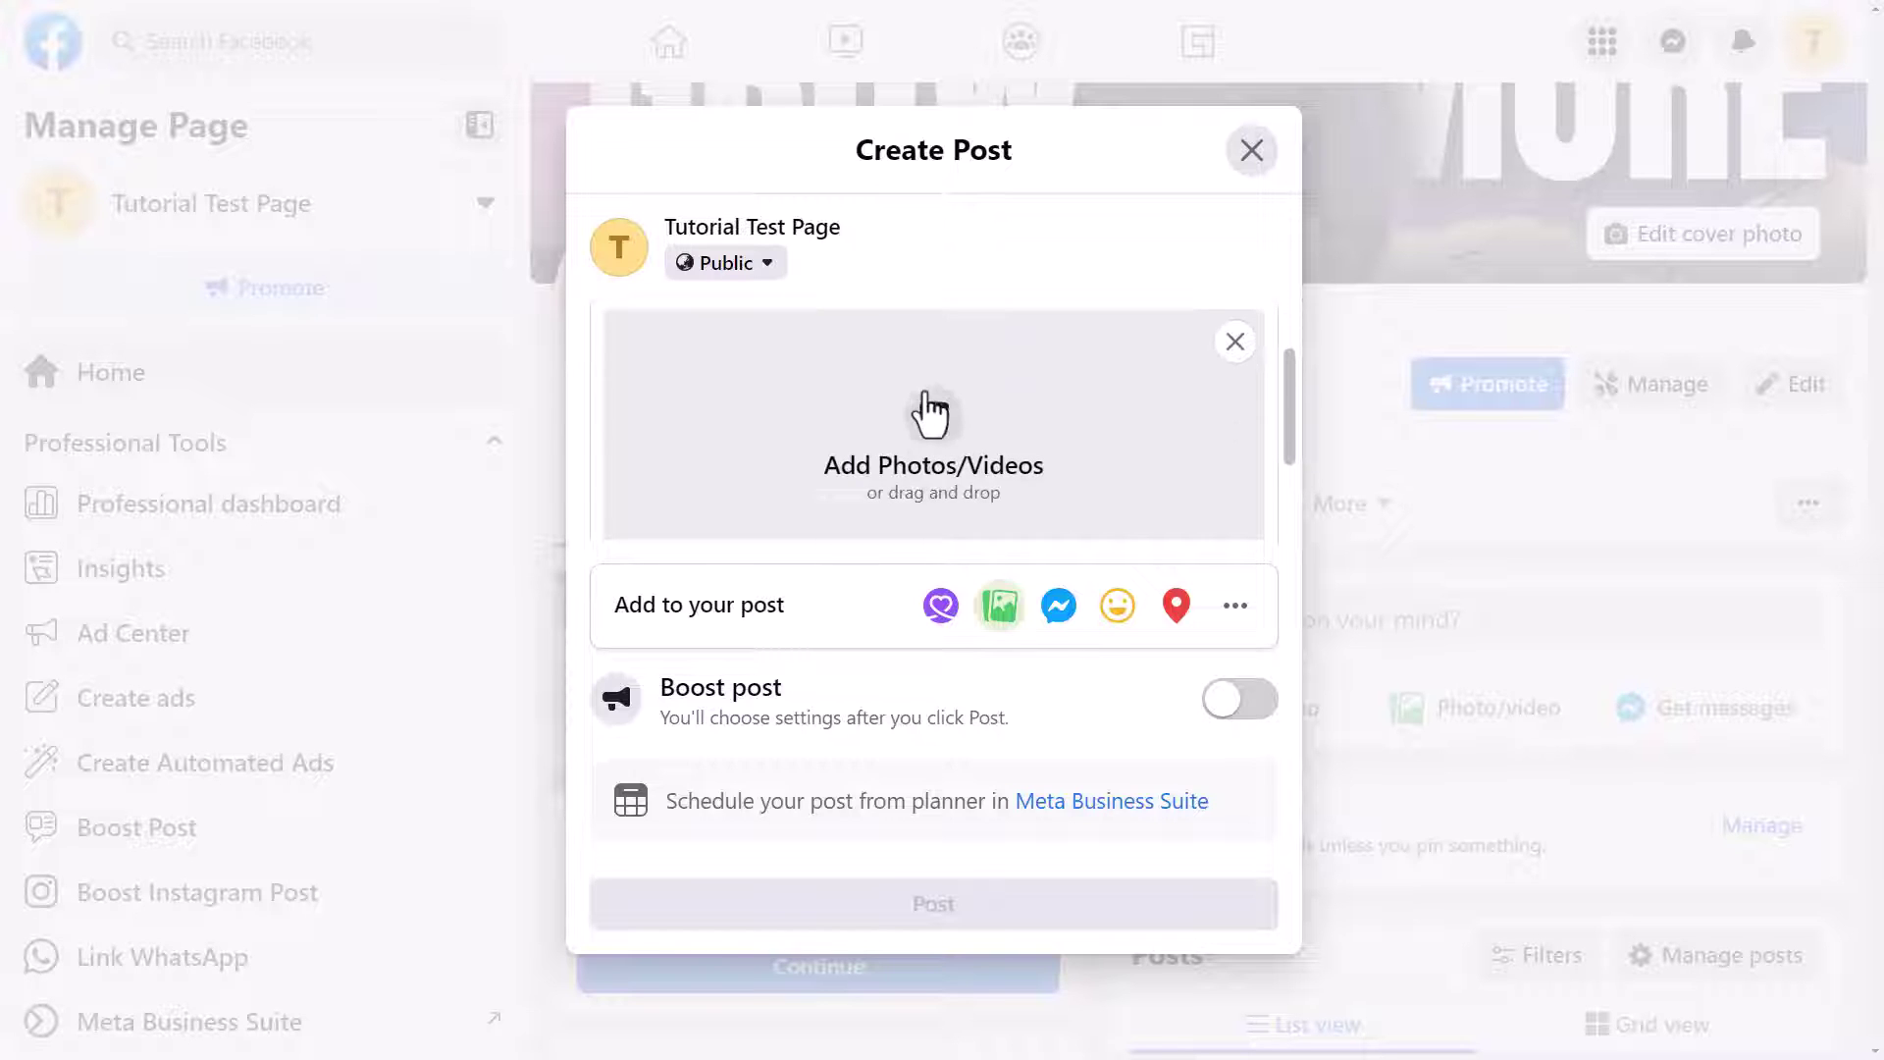
left_click(937, 430)
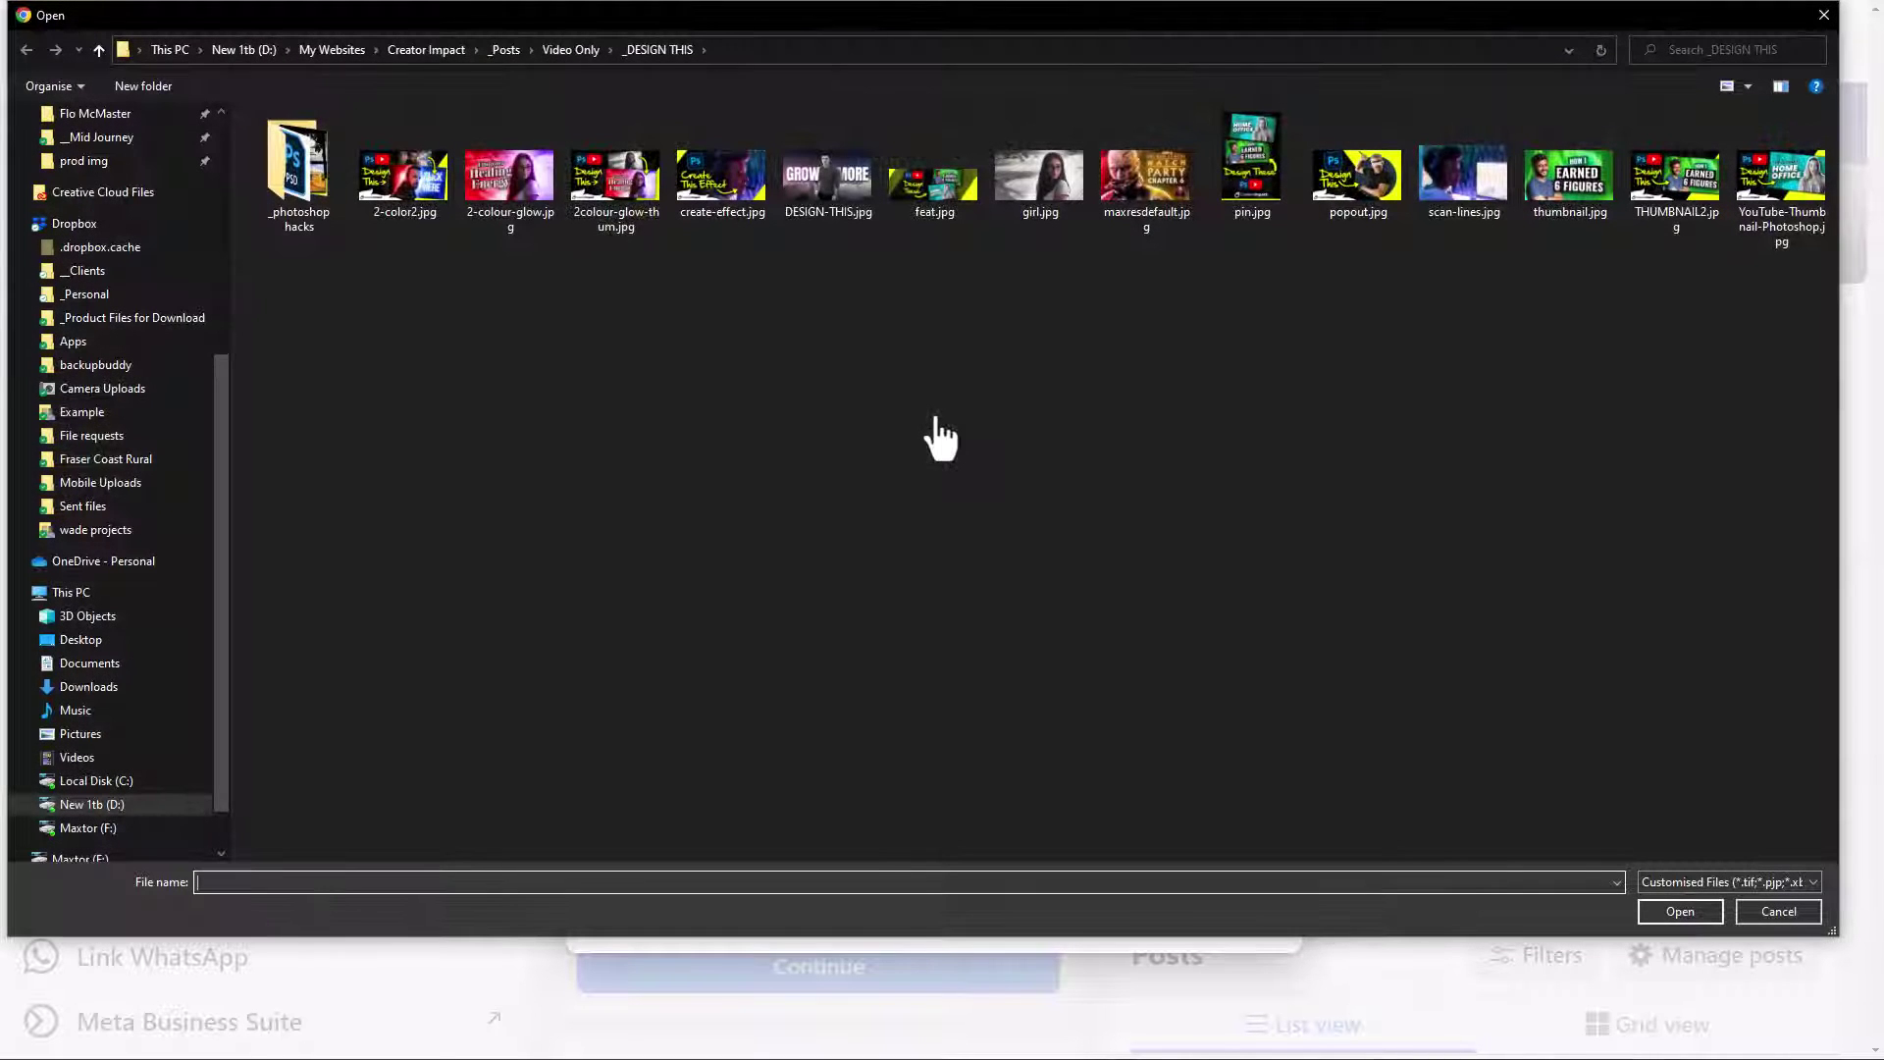
left_click(994, 202)
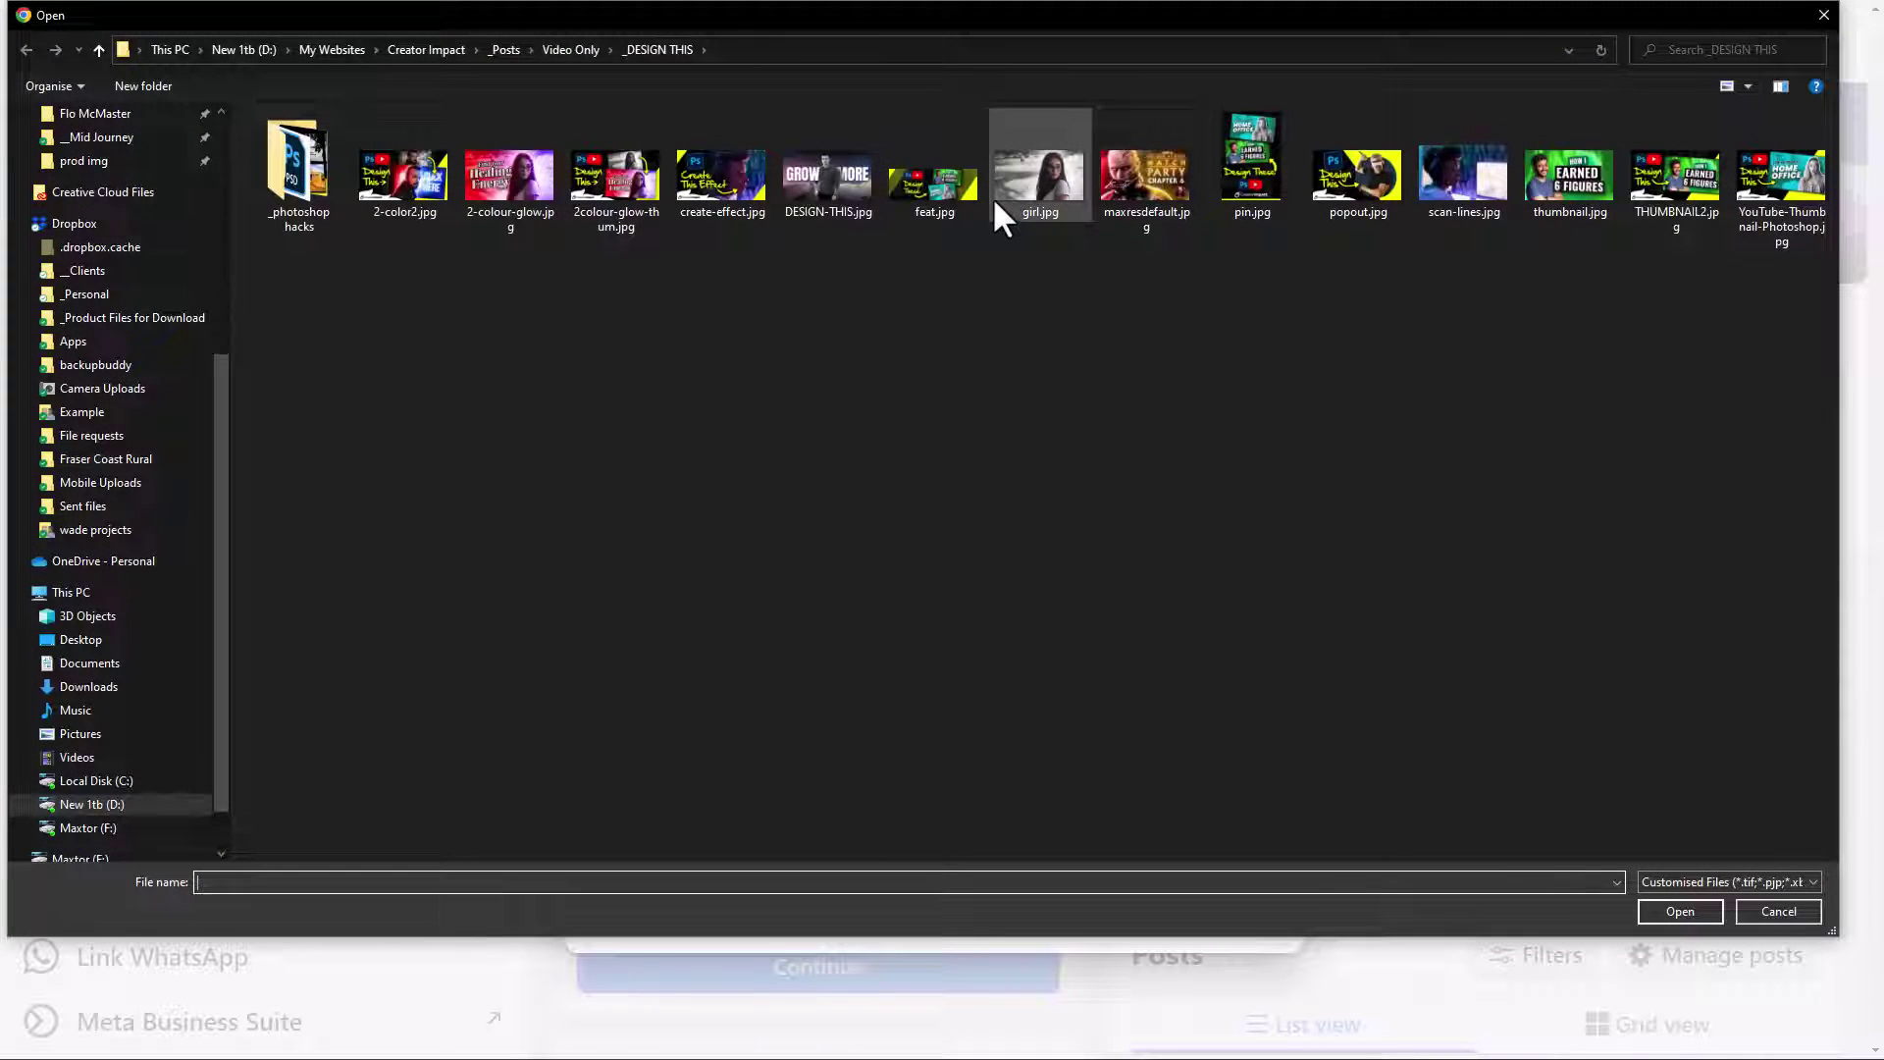
left_click(1675, 909)
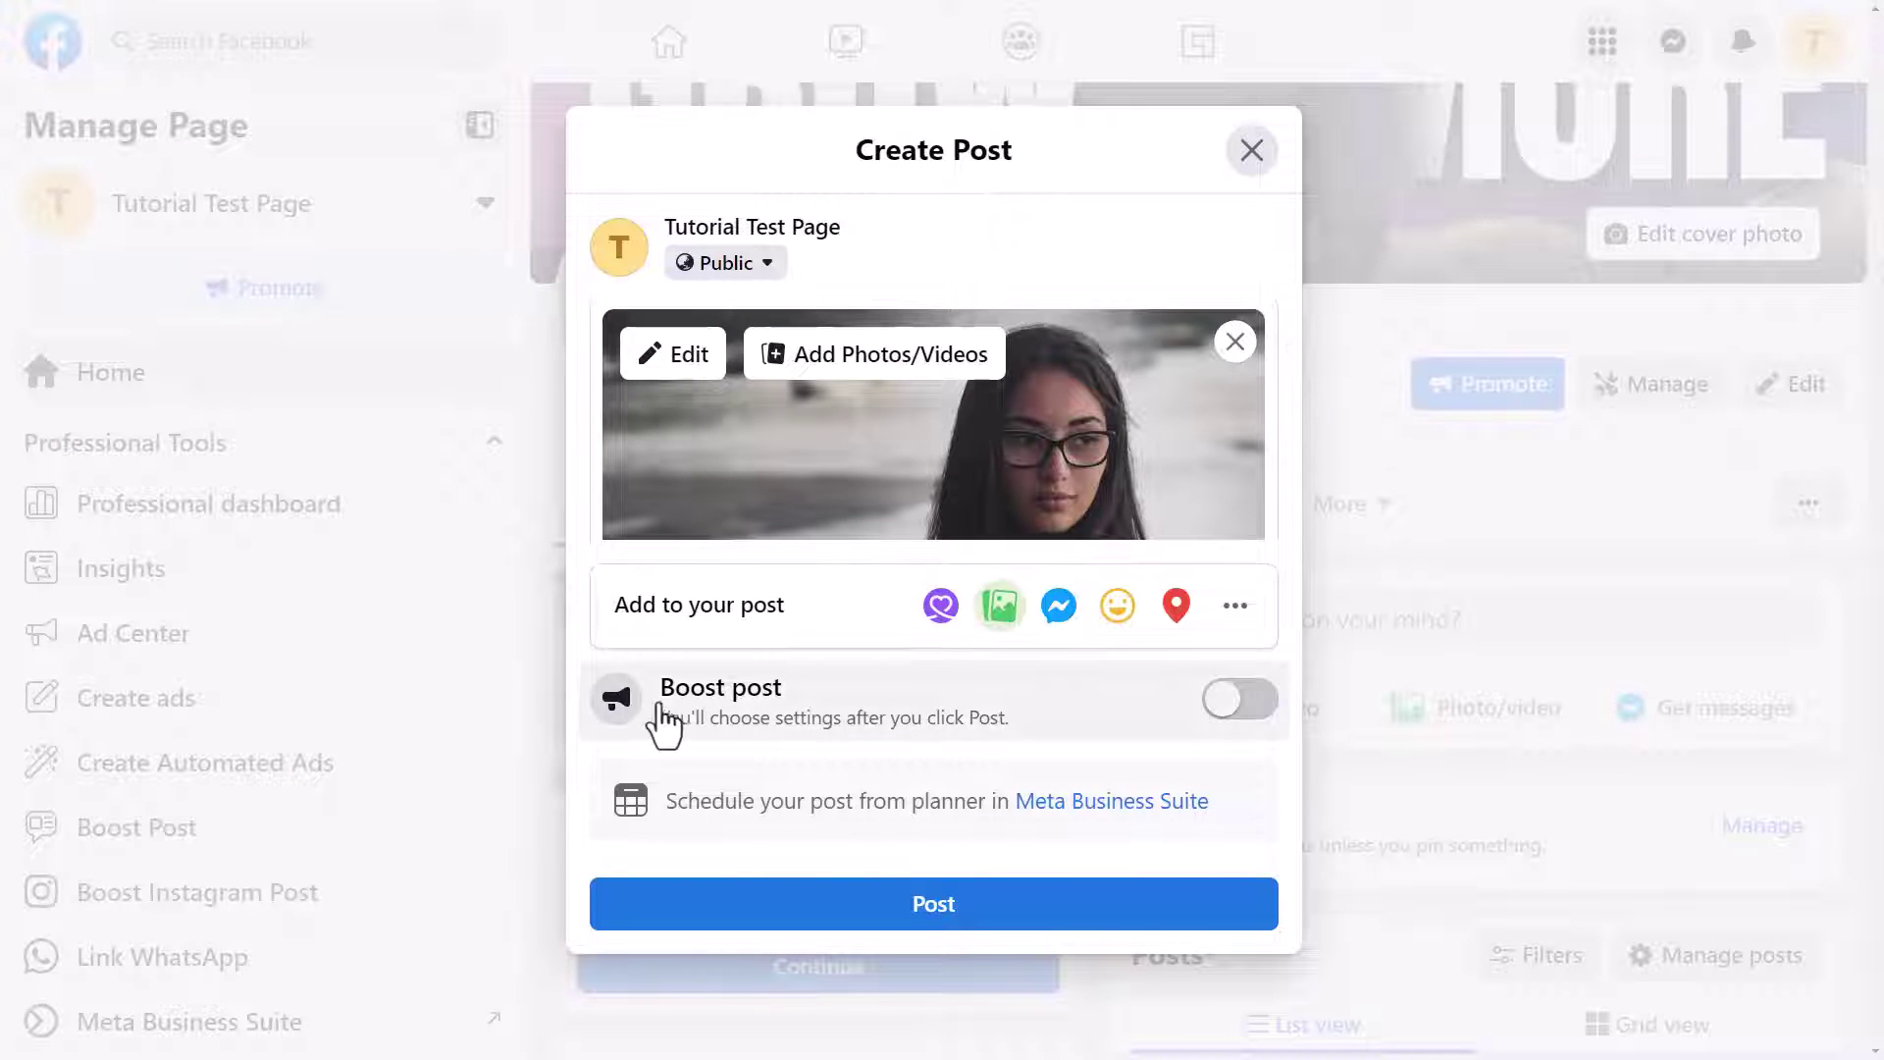
left_click(928, 908)
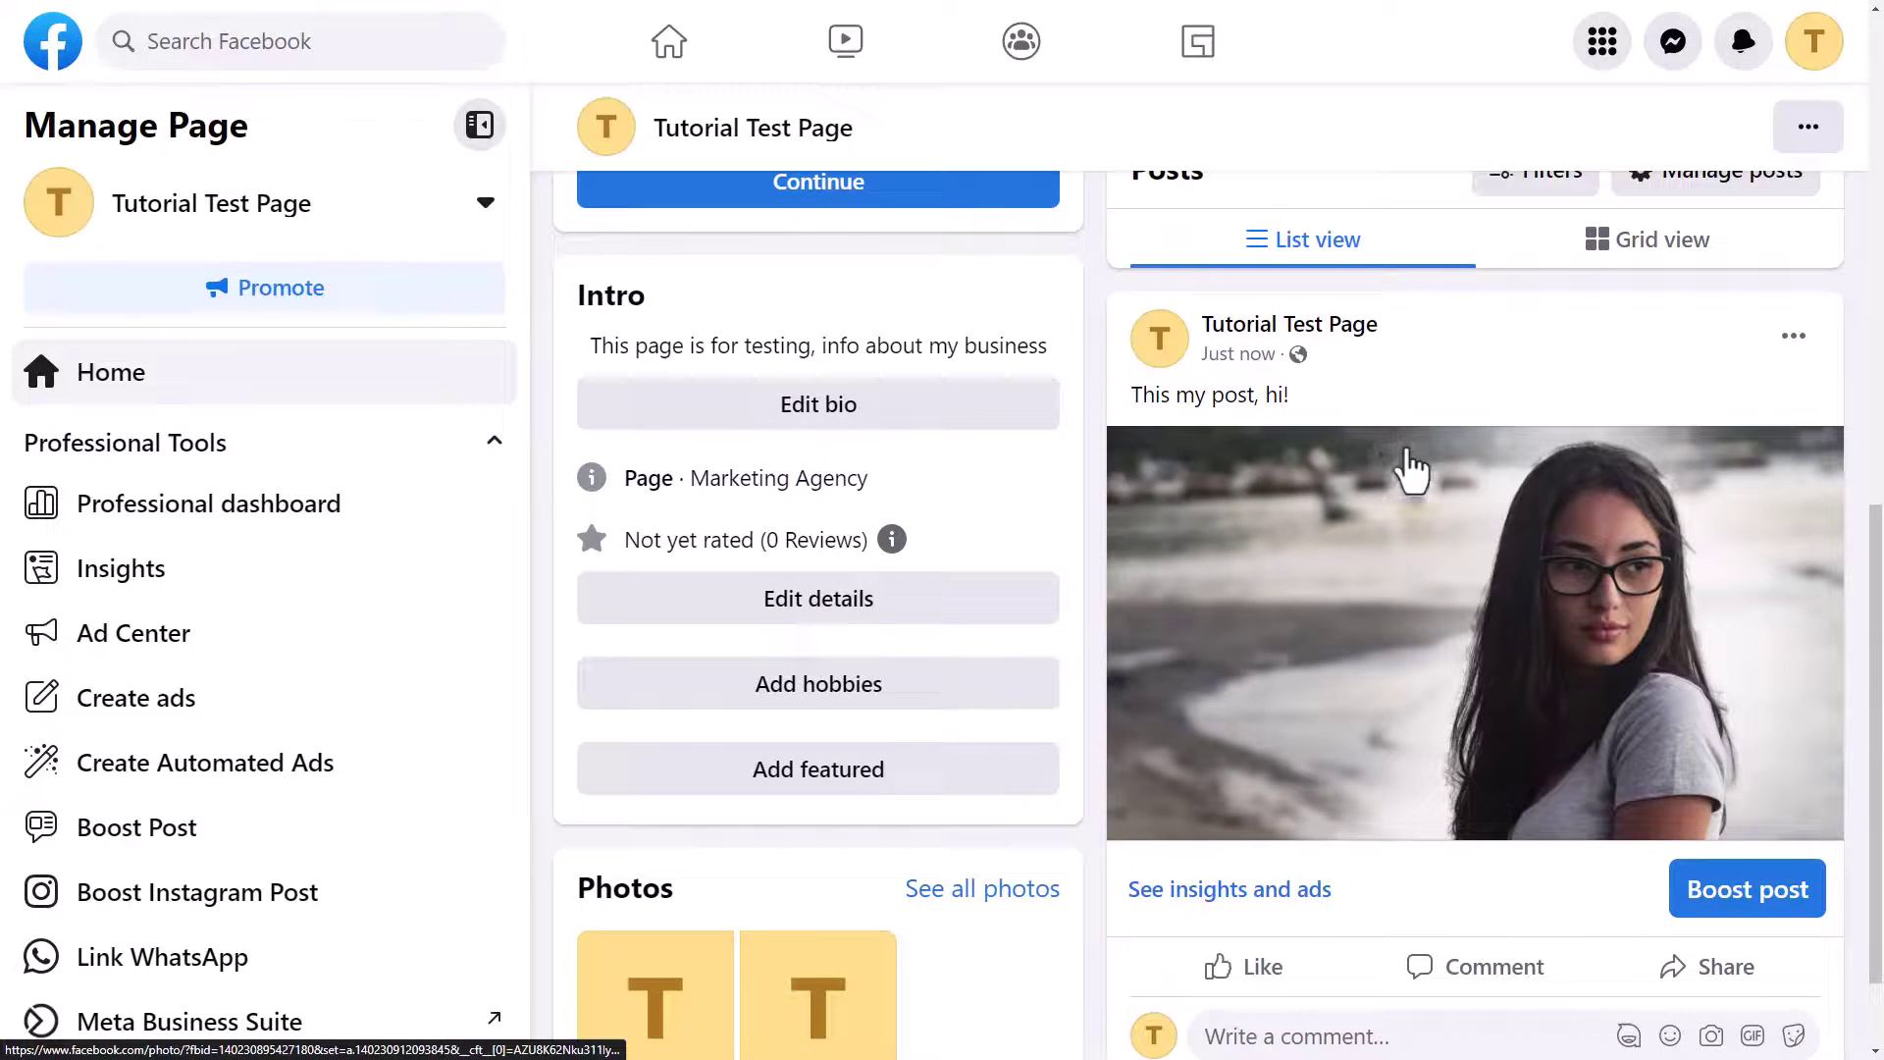
- Replace google.com in the link of the "Another Post" draft with creatorimpact.com
scroll(1502, 673, "up", 8)
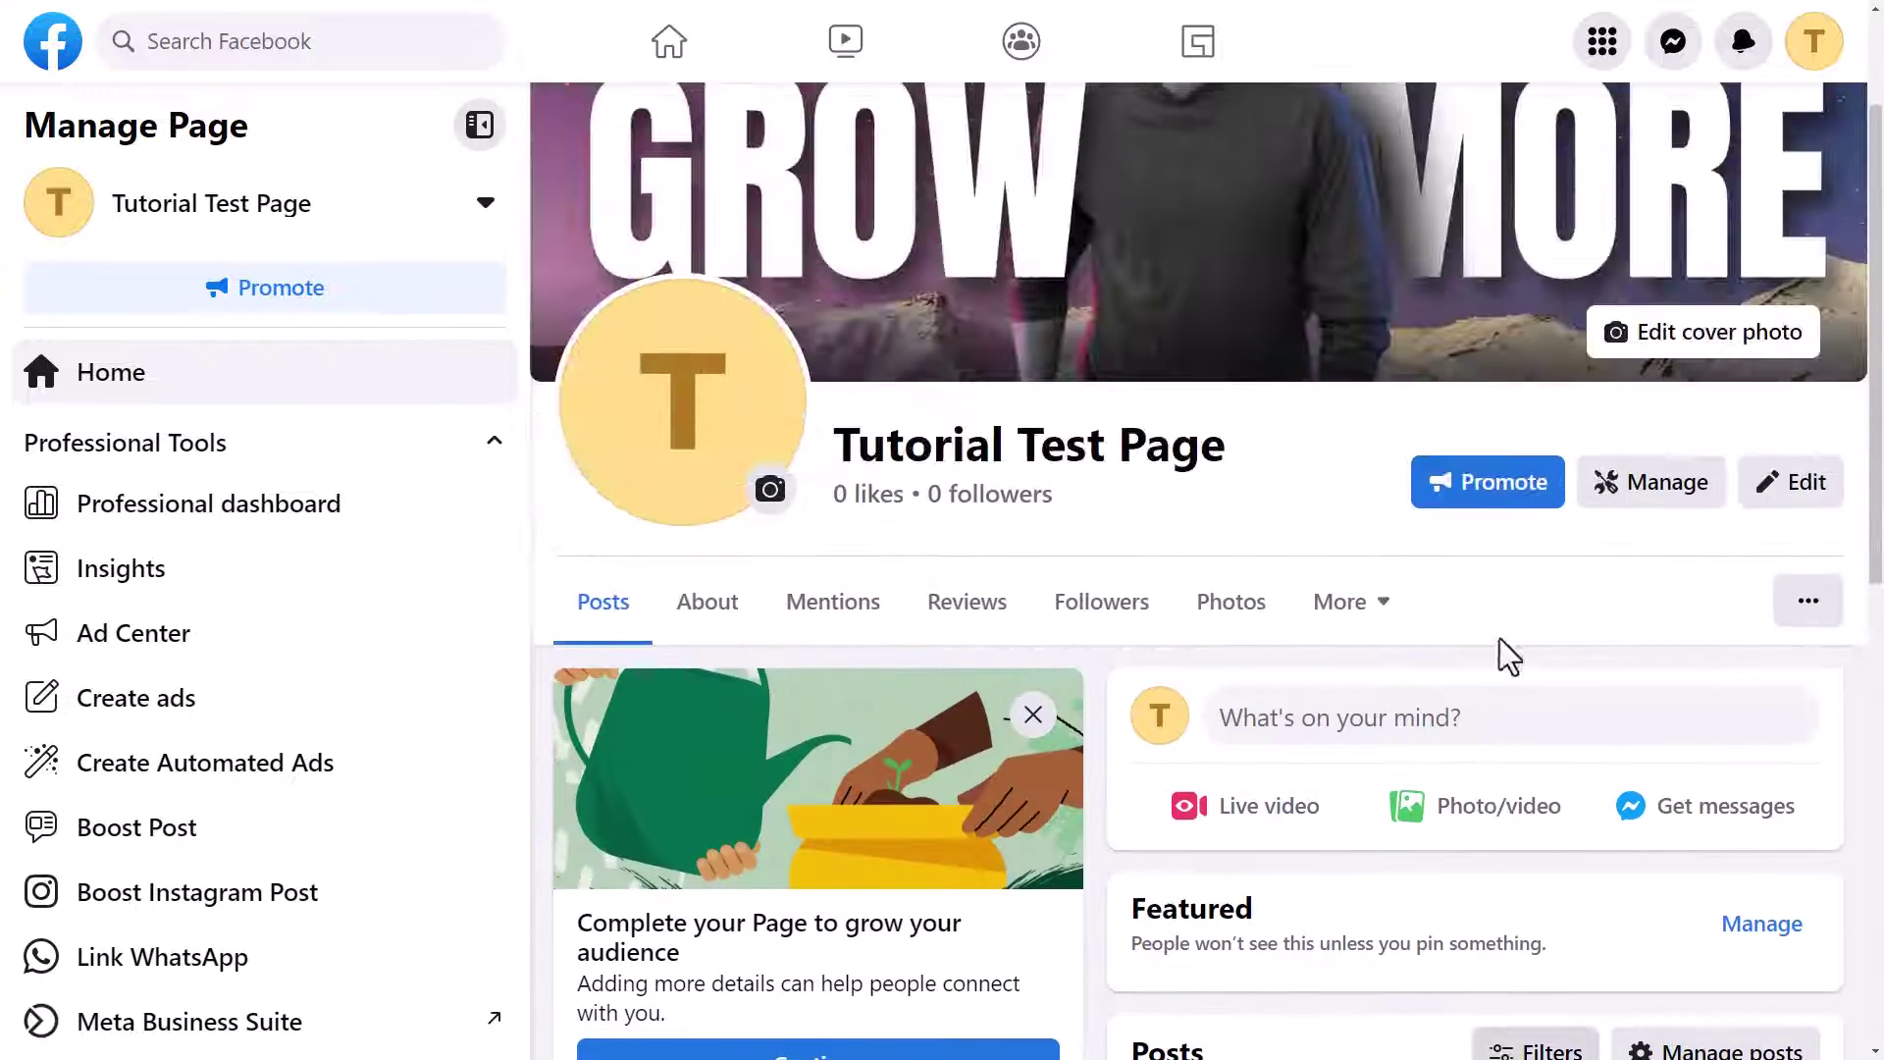
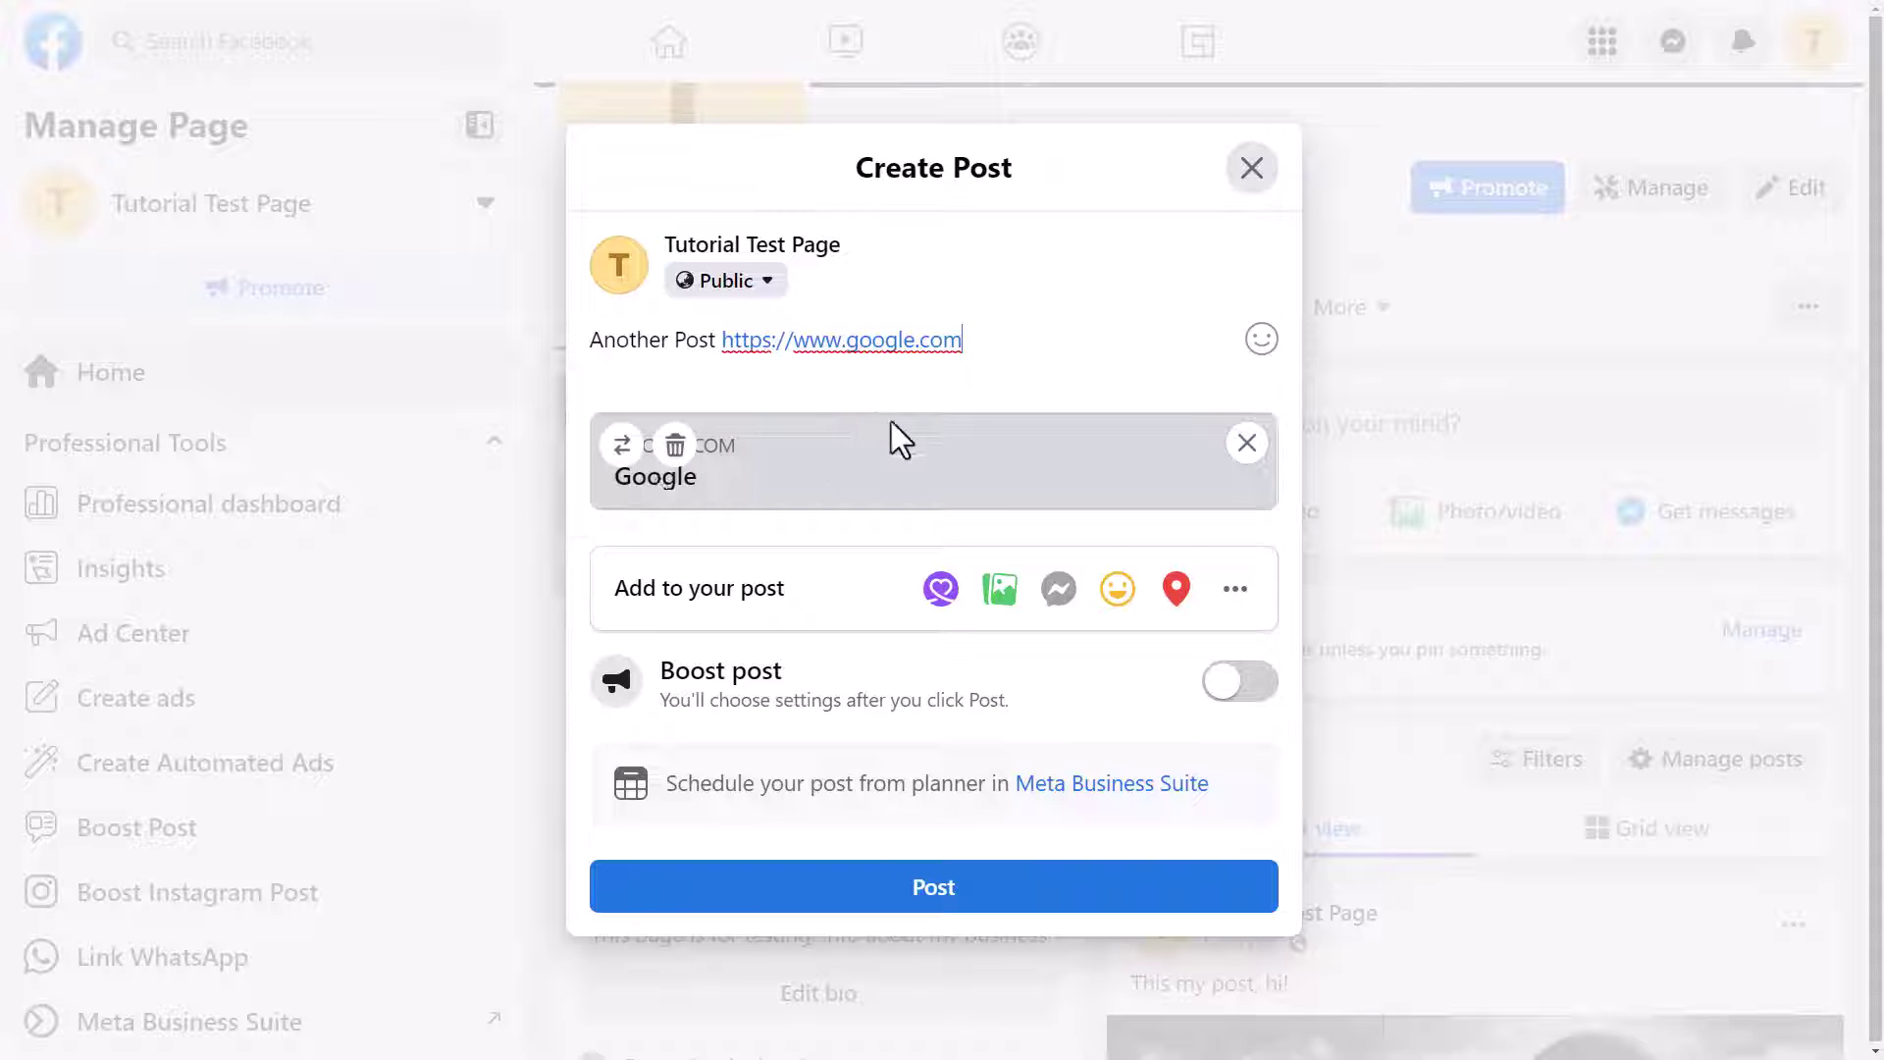
left_click(1064, 368, "shift")
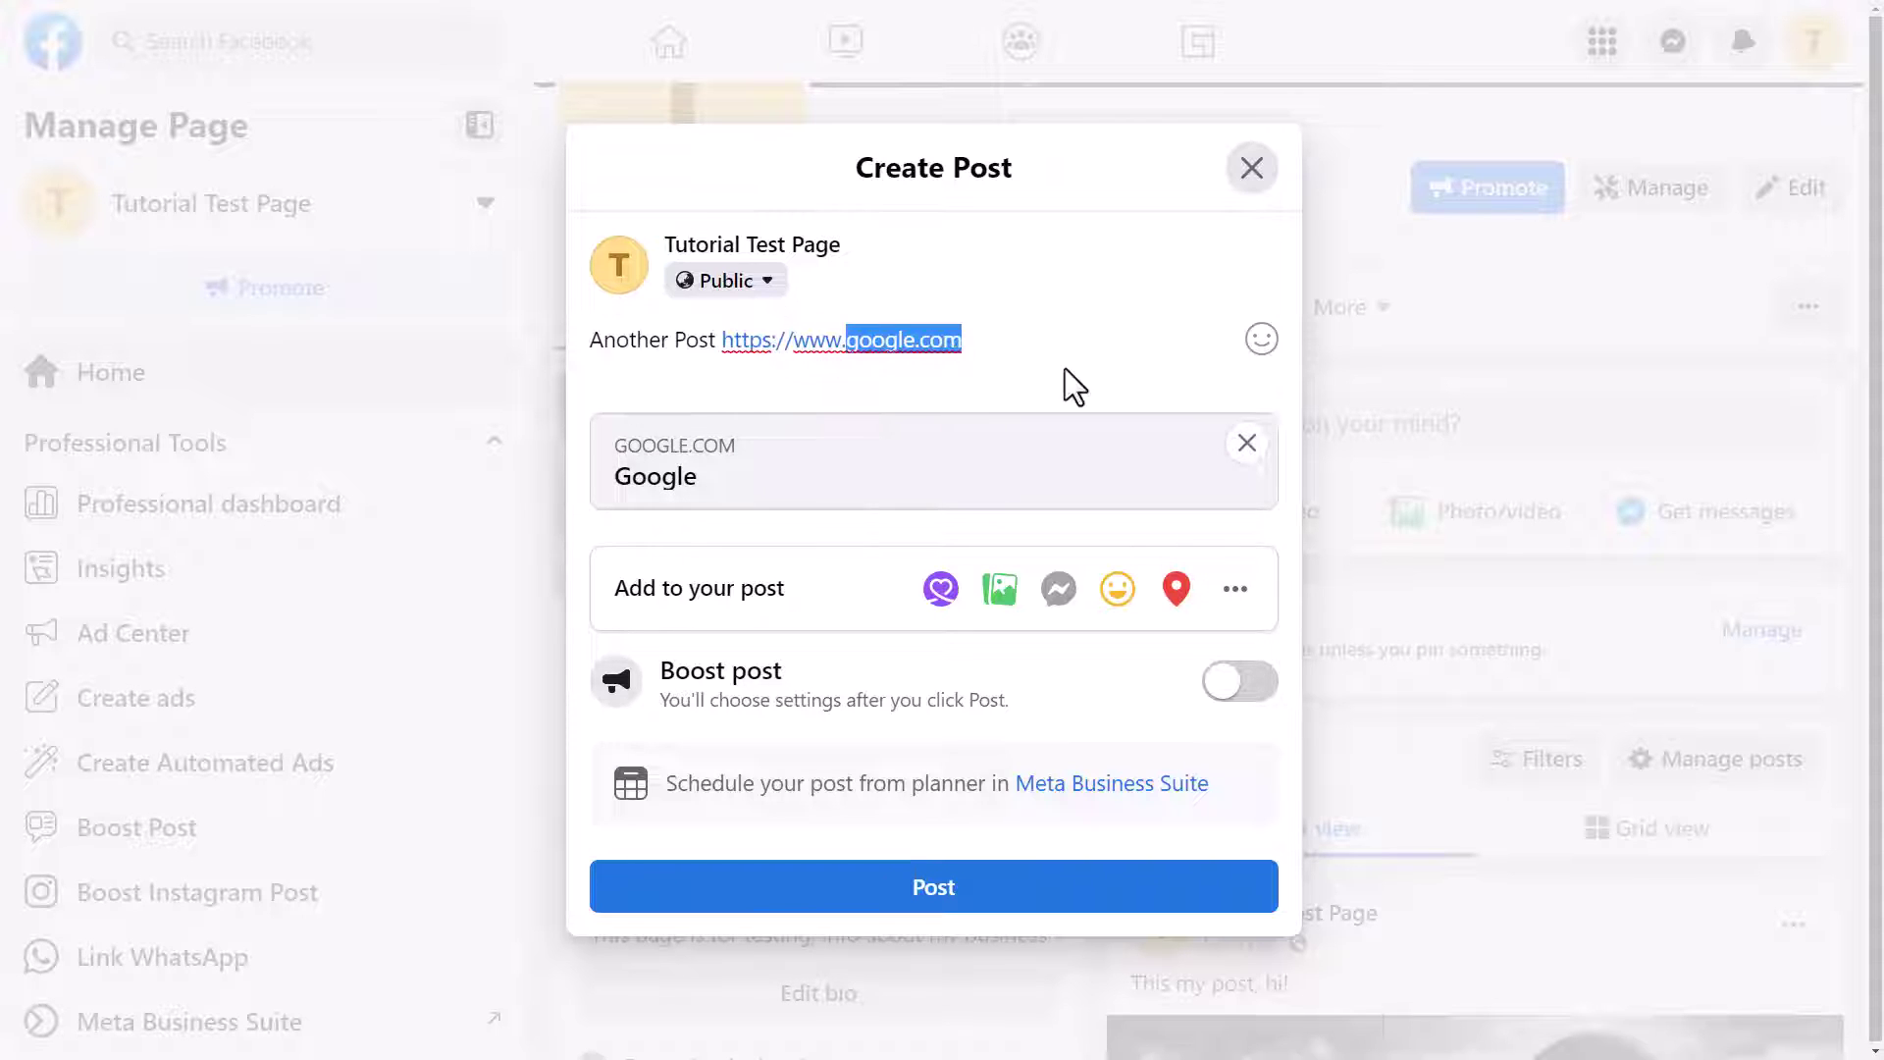
type("creatorimpact.com")
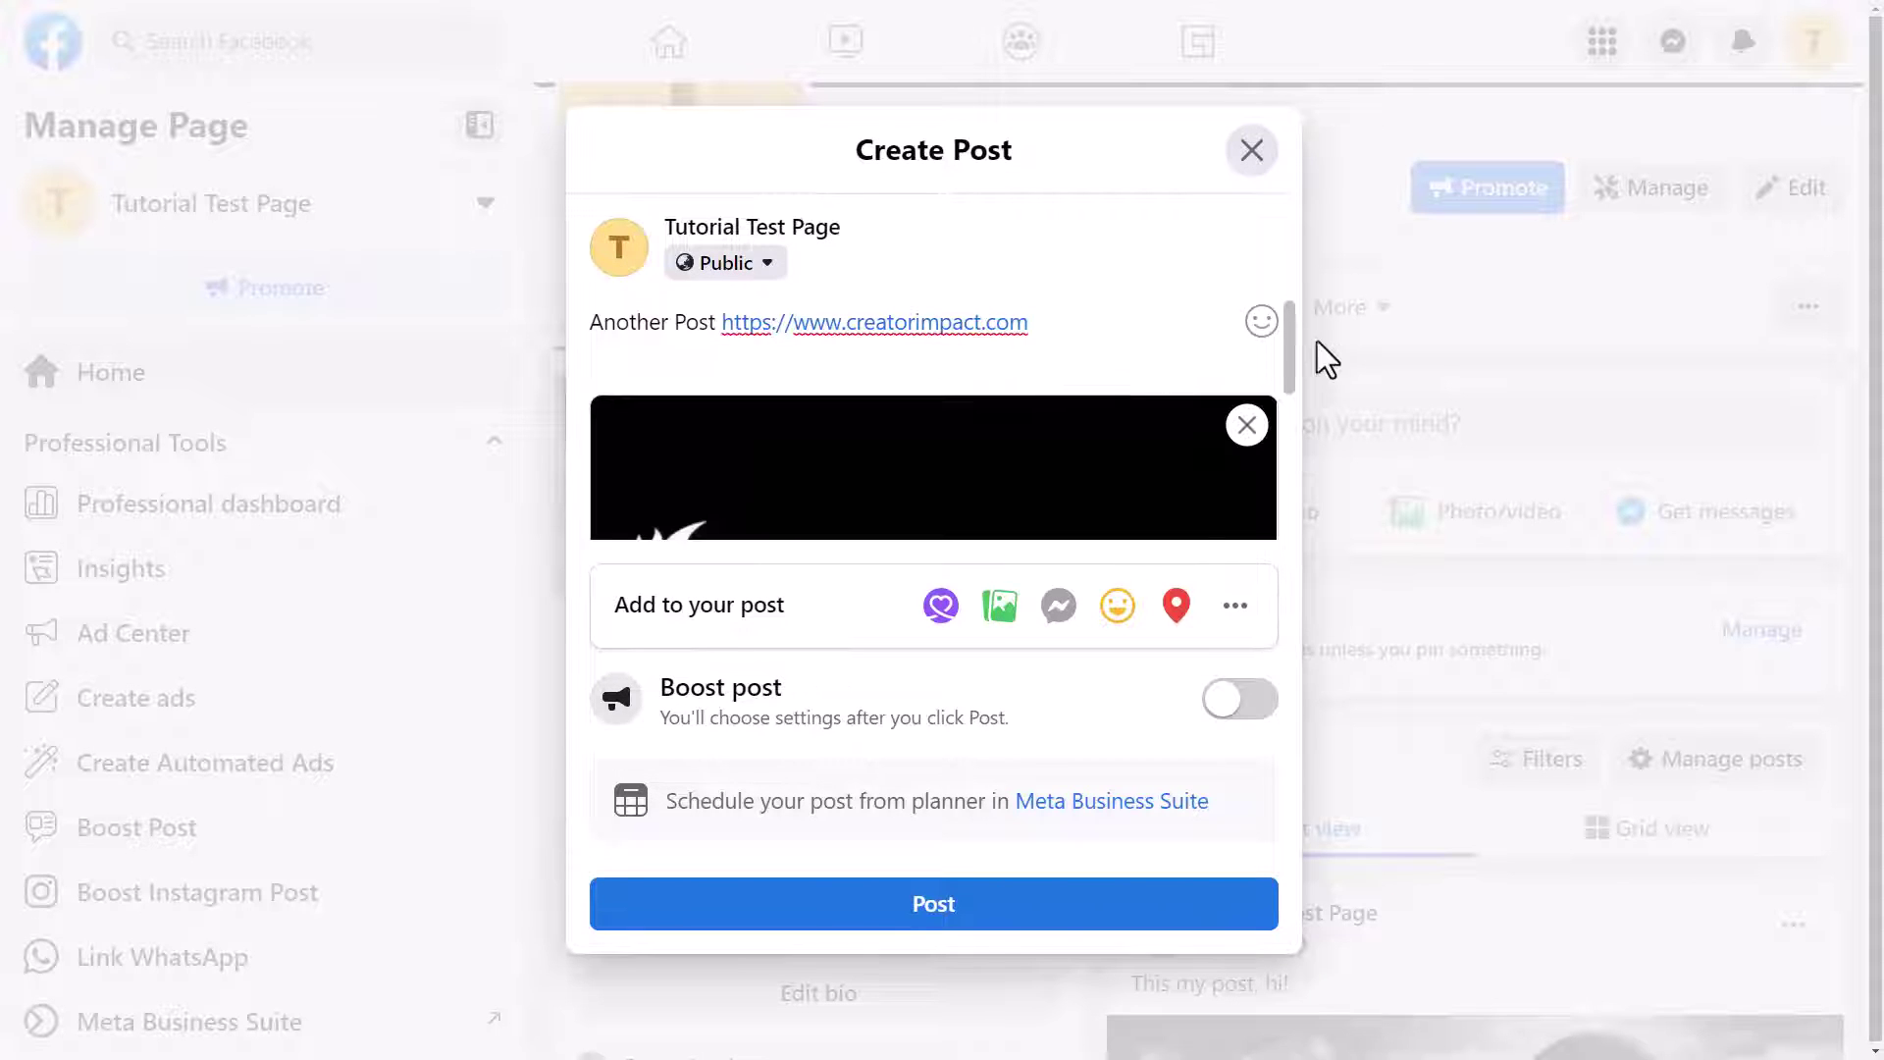
- Add the text "dfsgsdfg" and a winking, tongue-out zany face emoji after the creatorimpact.com link in the draft
left_click_drag(1293, 328, 1288, 417)
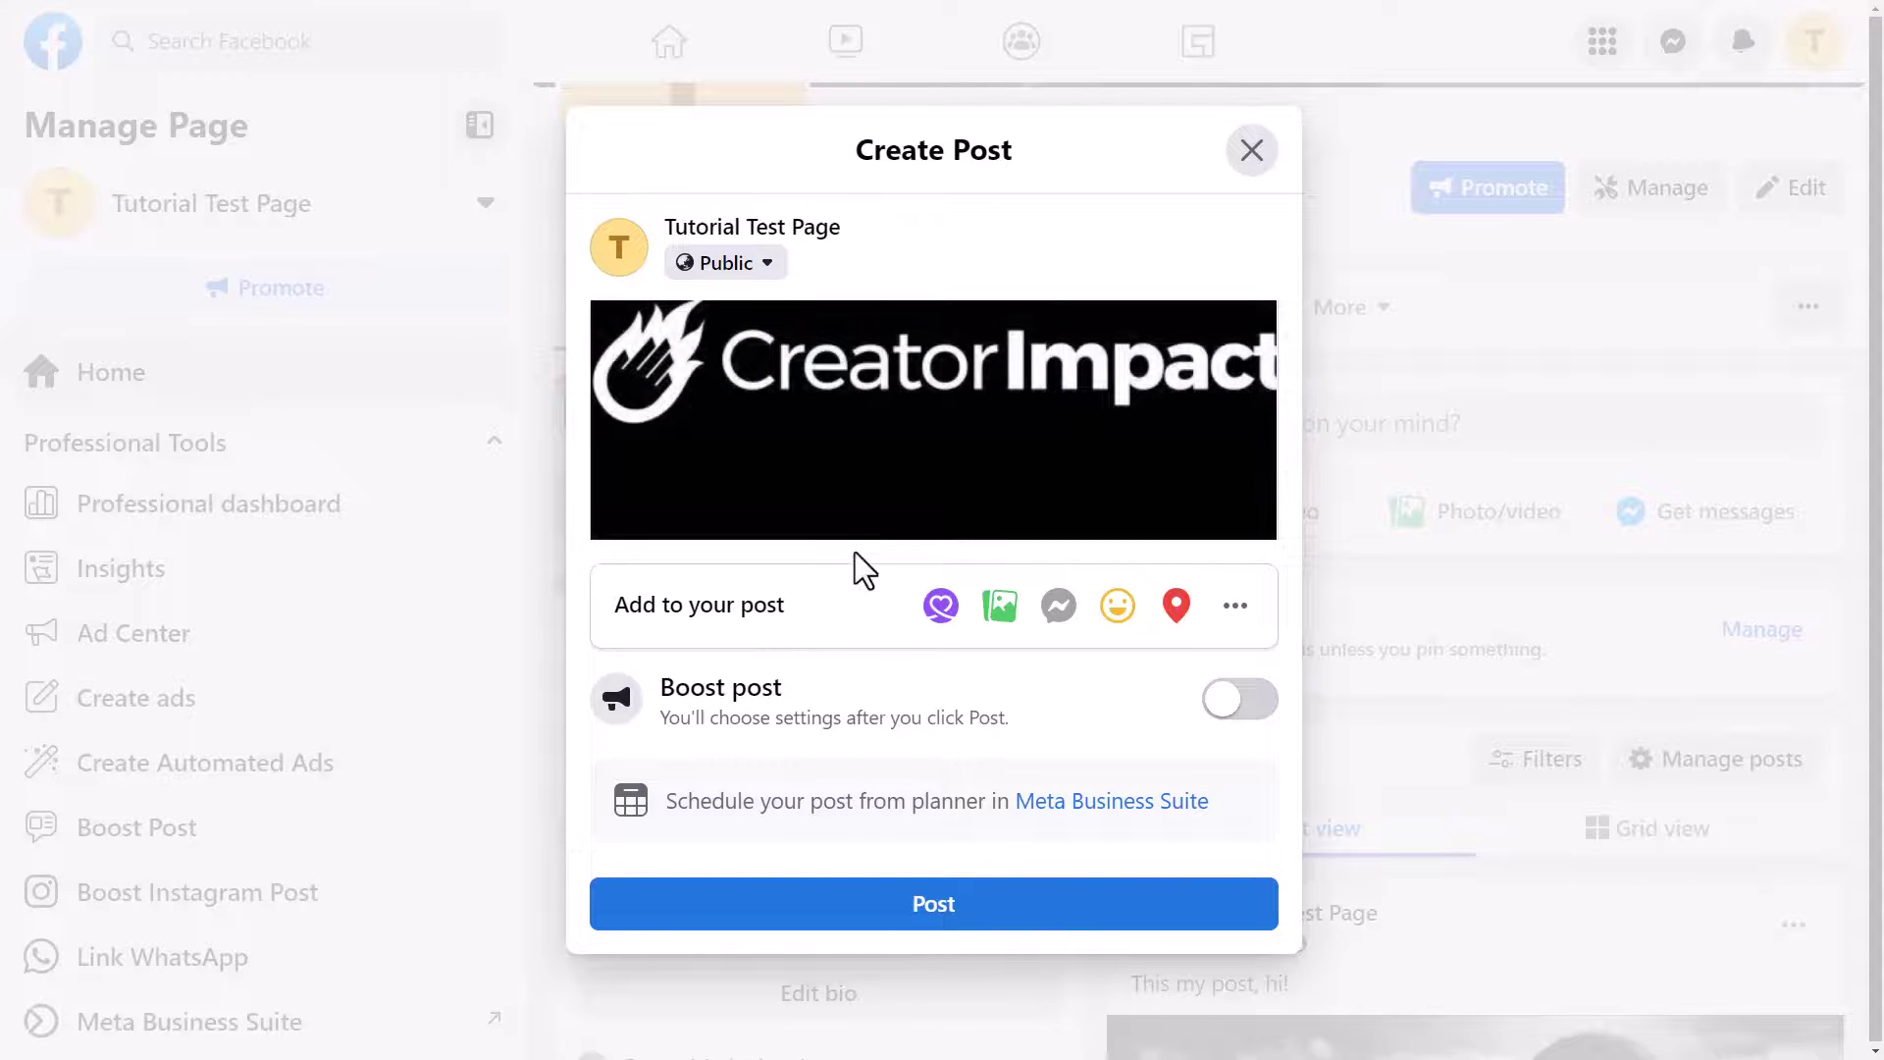
scroll(934, 366, "up", 3)
type("dfsgsdfg")
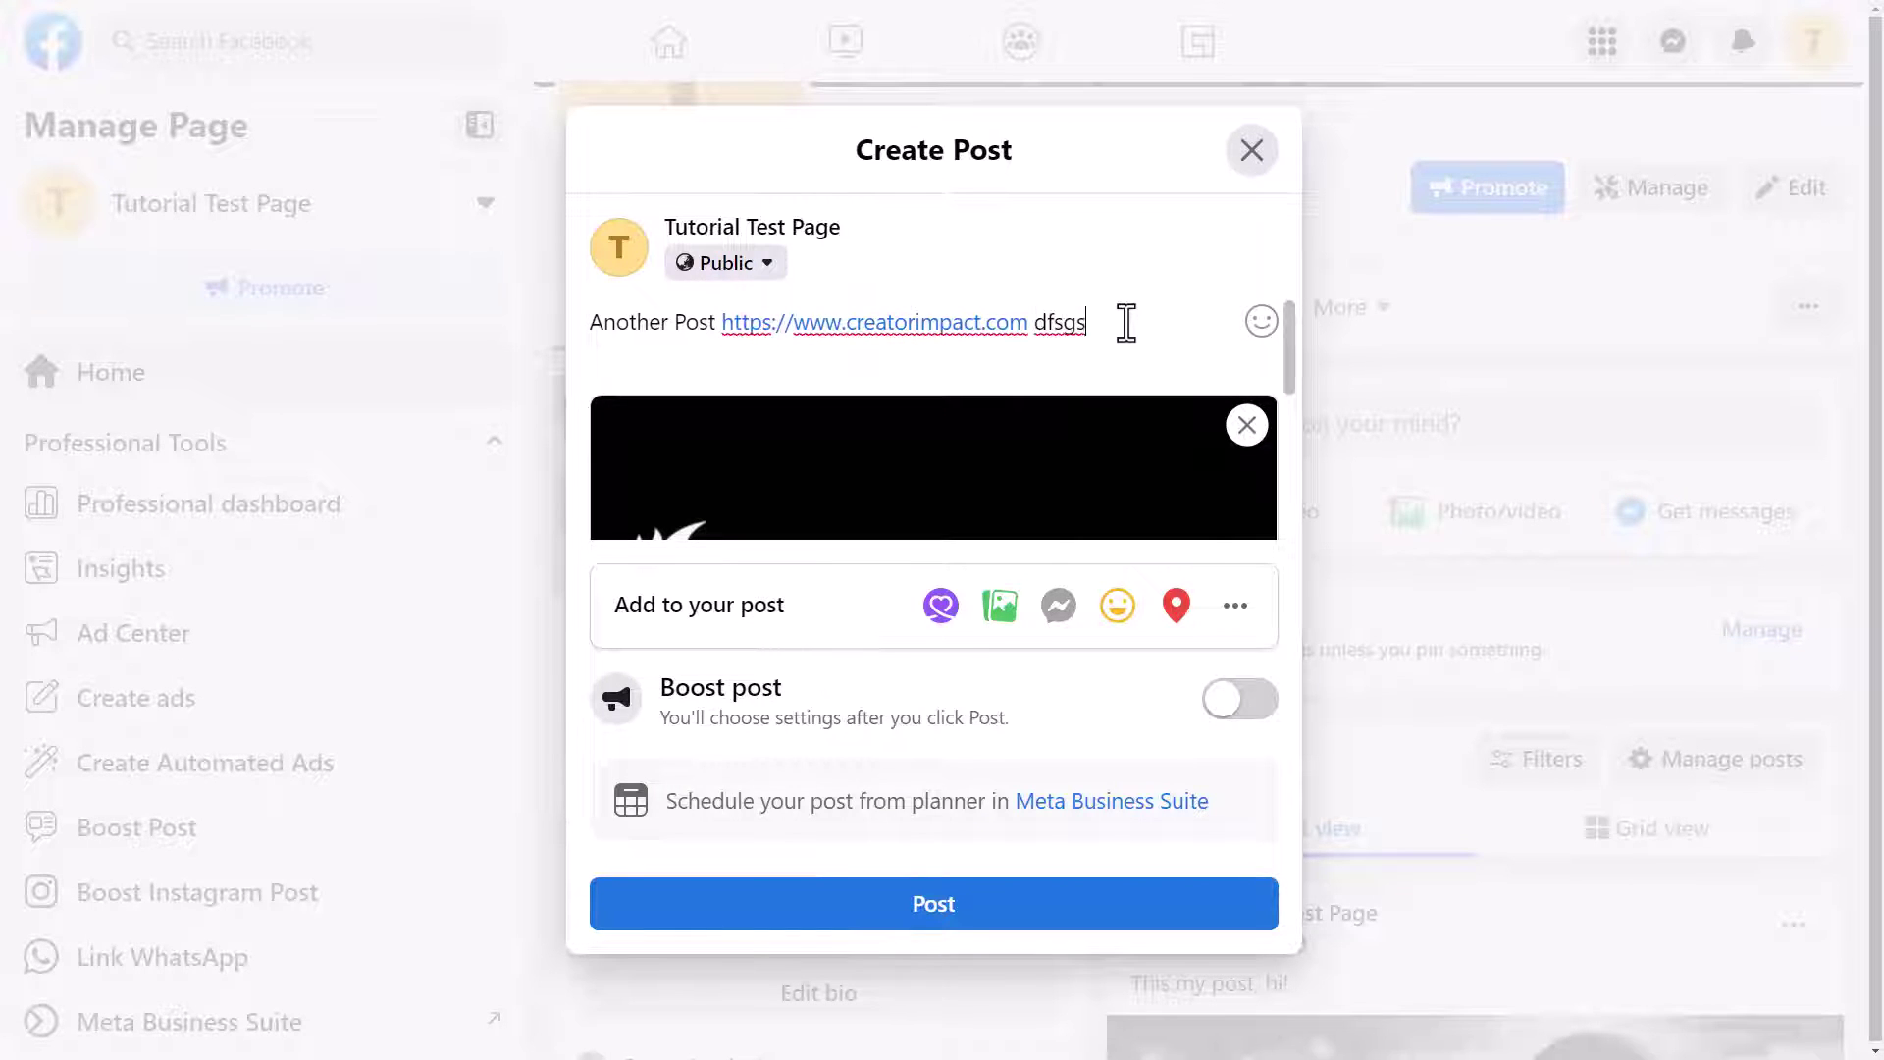
left_click(1262, 322)
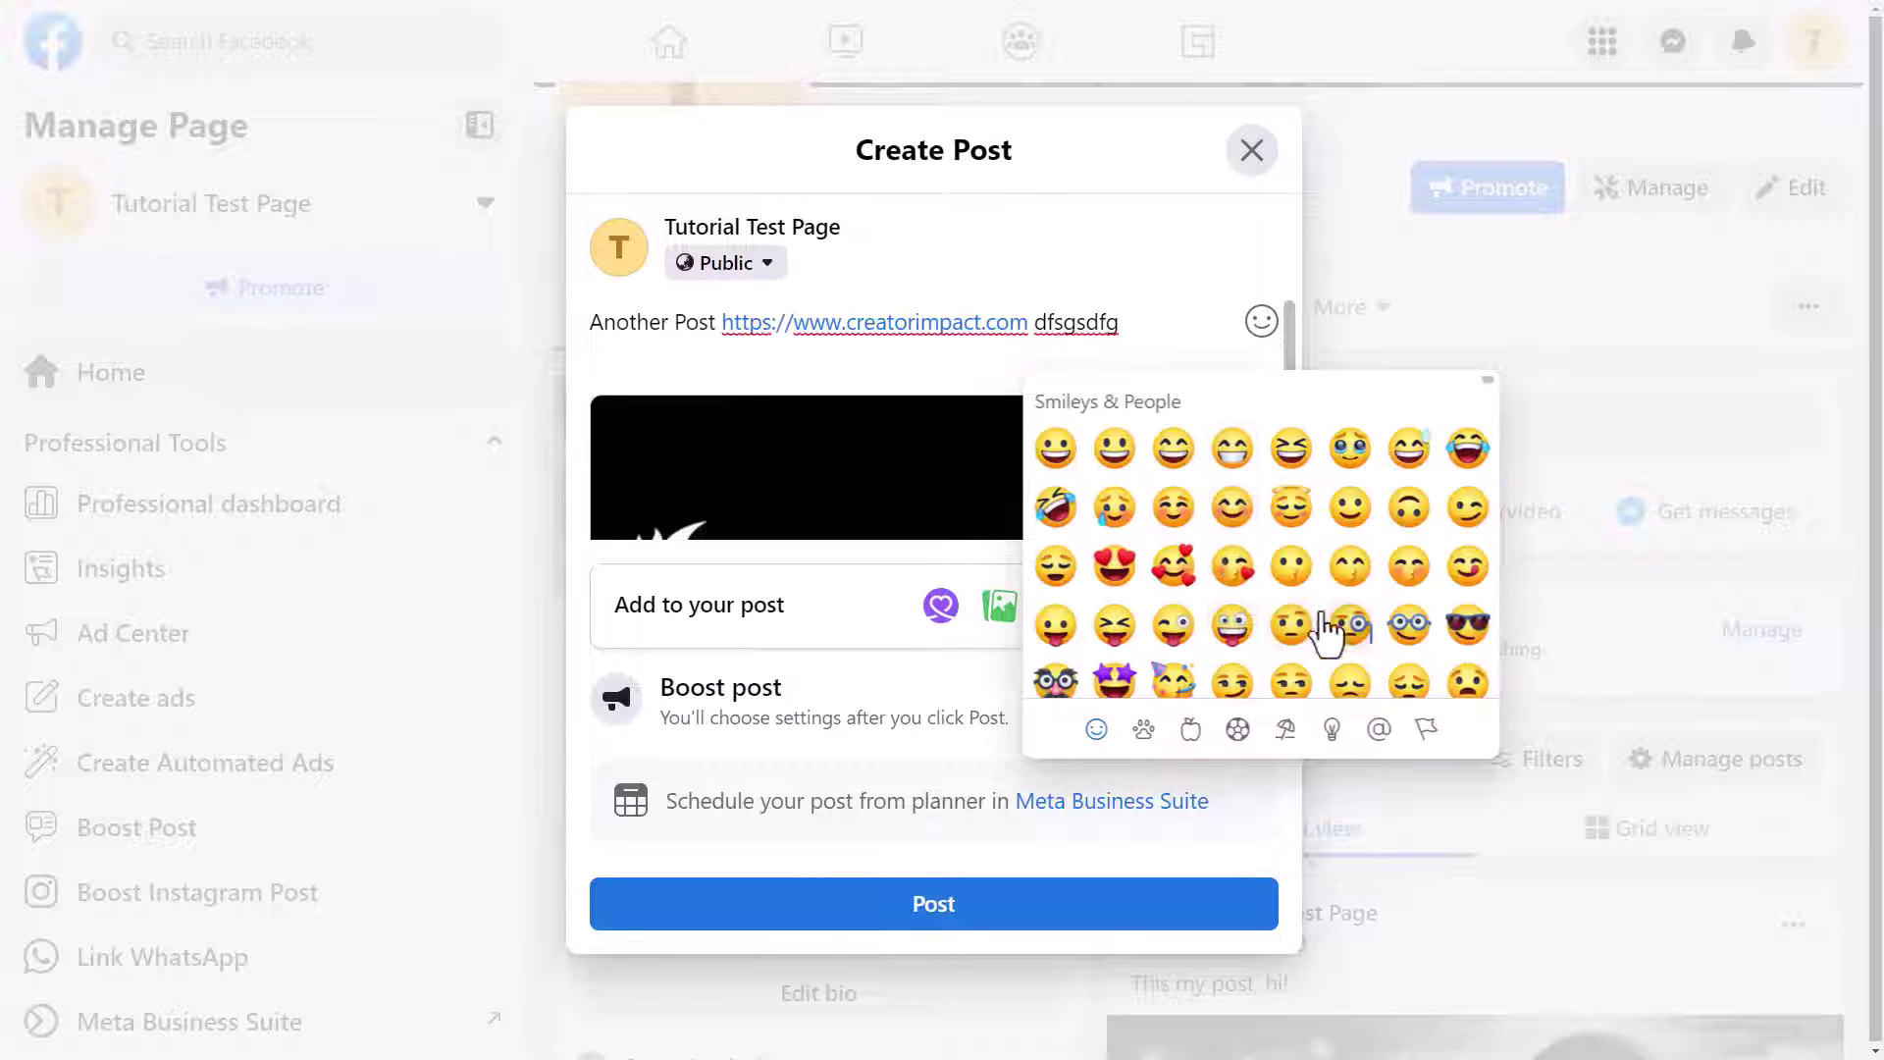
left_click(1230, 629)
left_click(1180, 315)
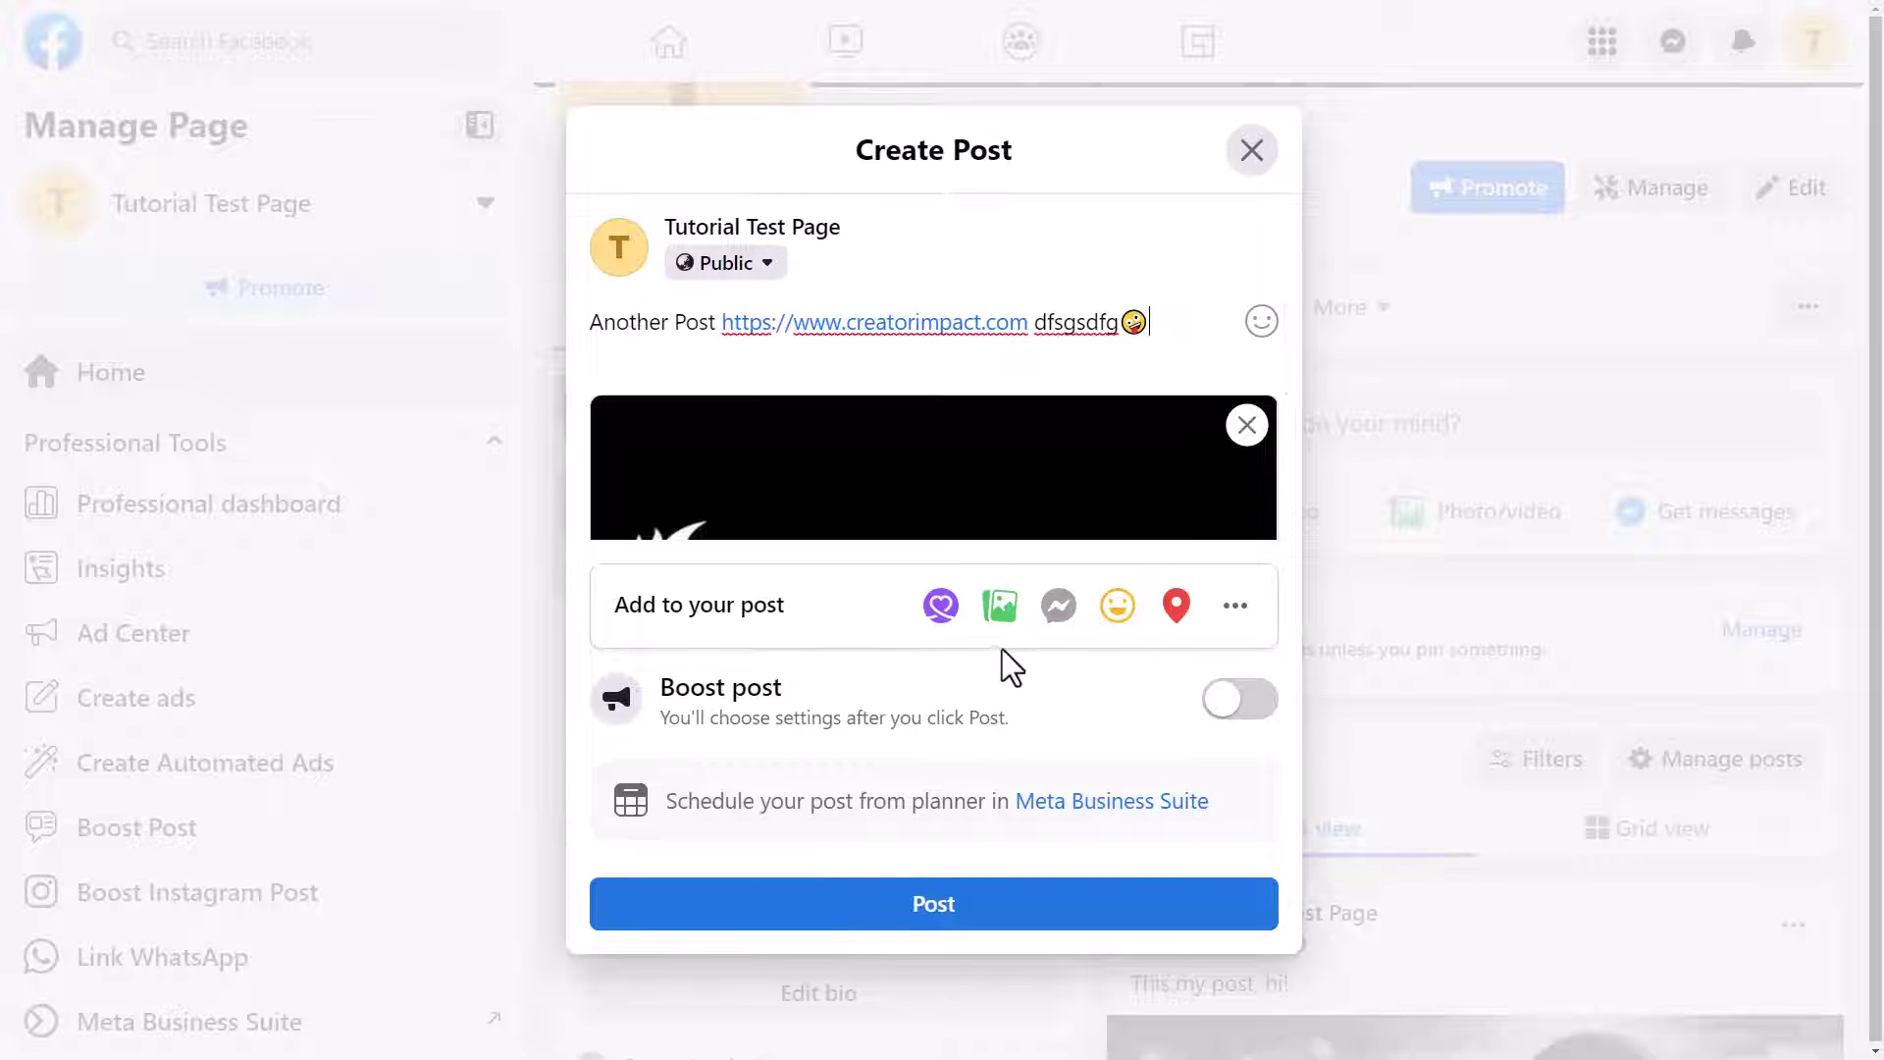
- Examine the suggested check-in locations and the full list of extras that can be added to the post
left_click(1180, 608)
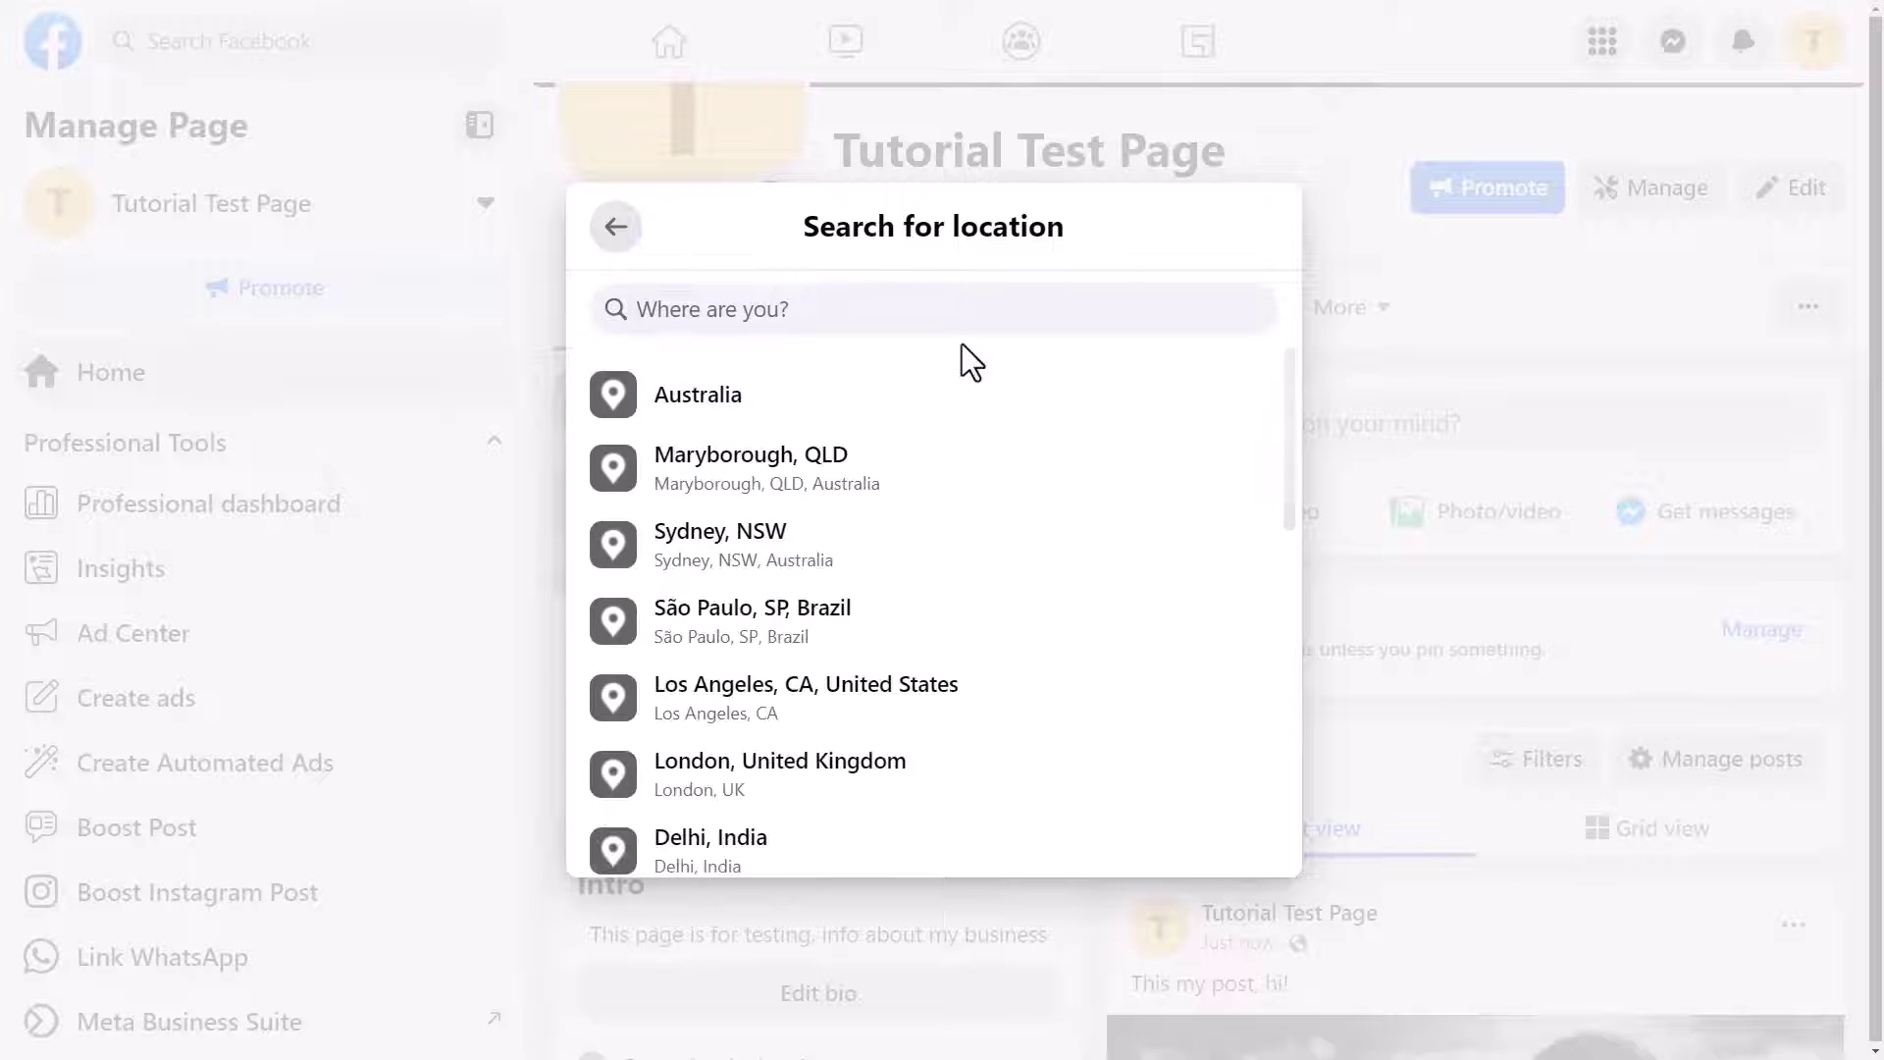
left_click(616, 227)
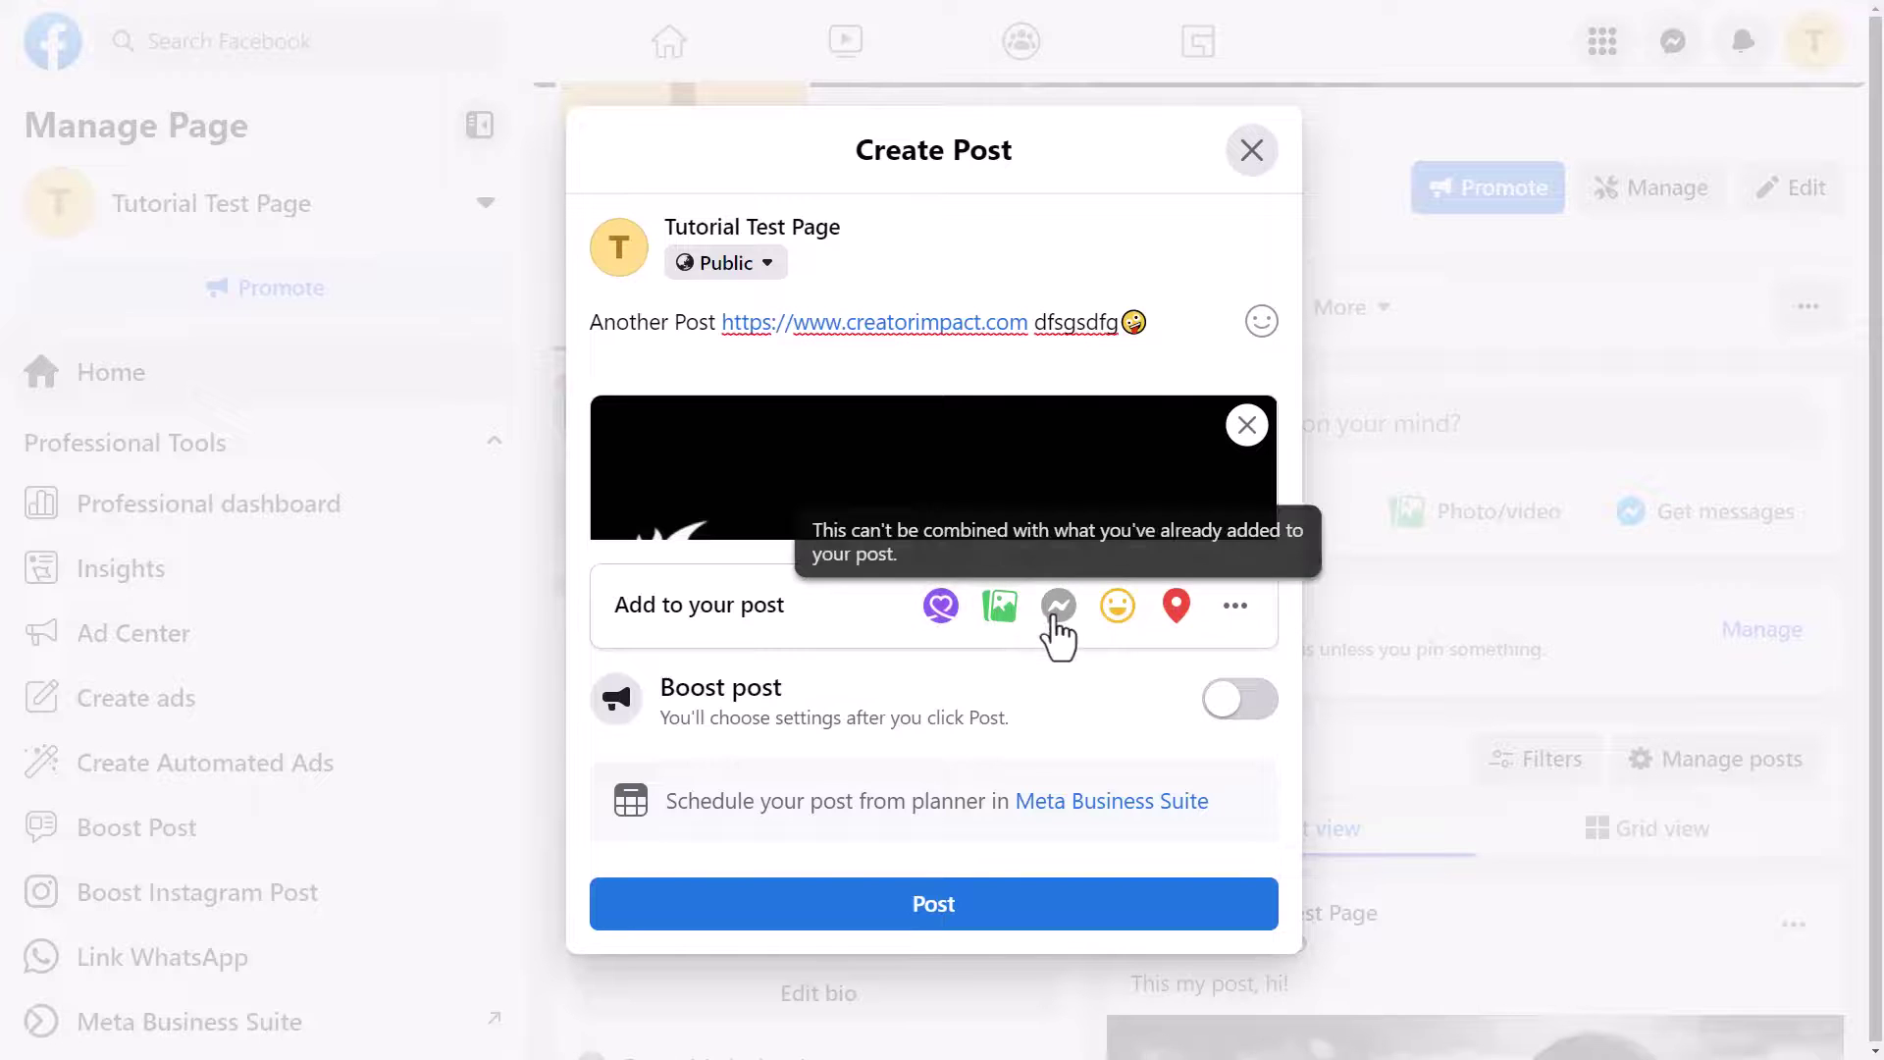
left_click(1234, 606)
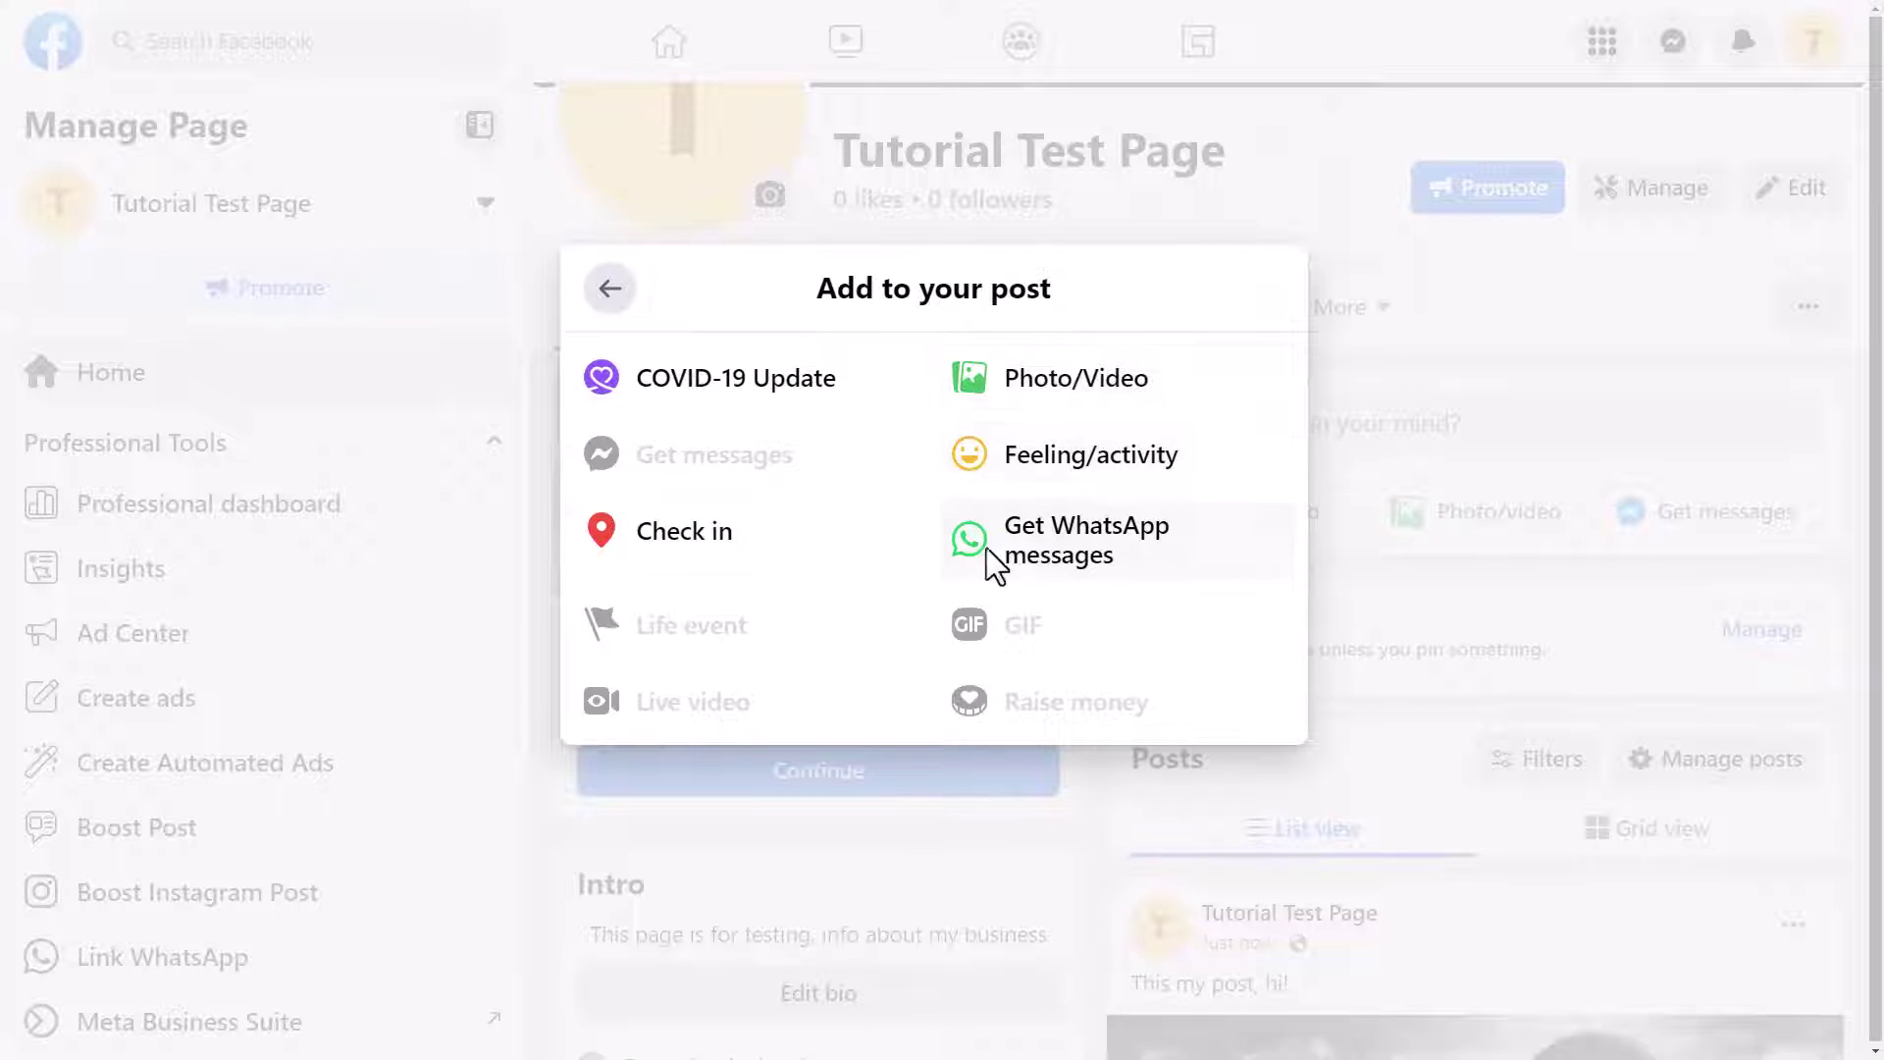
left_click(609, 288)
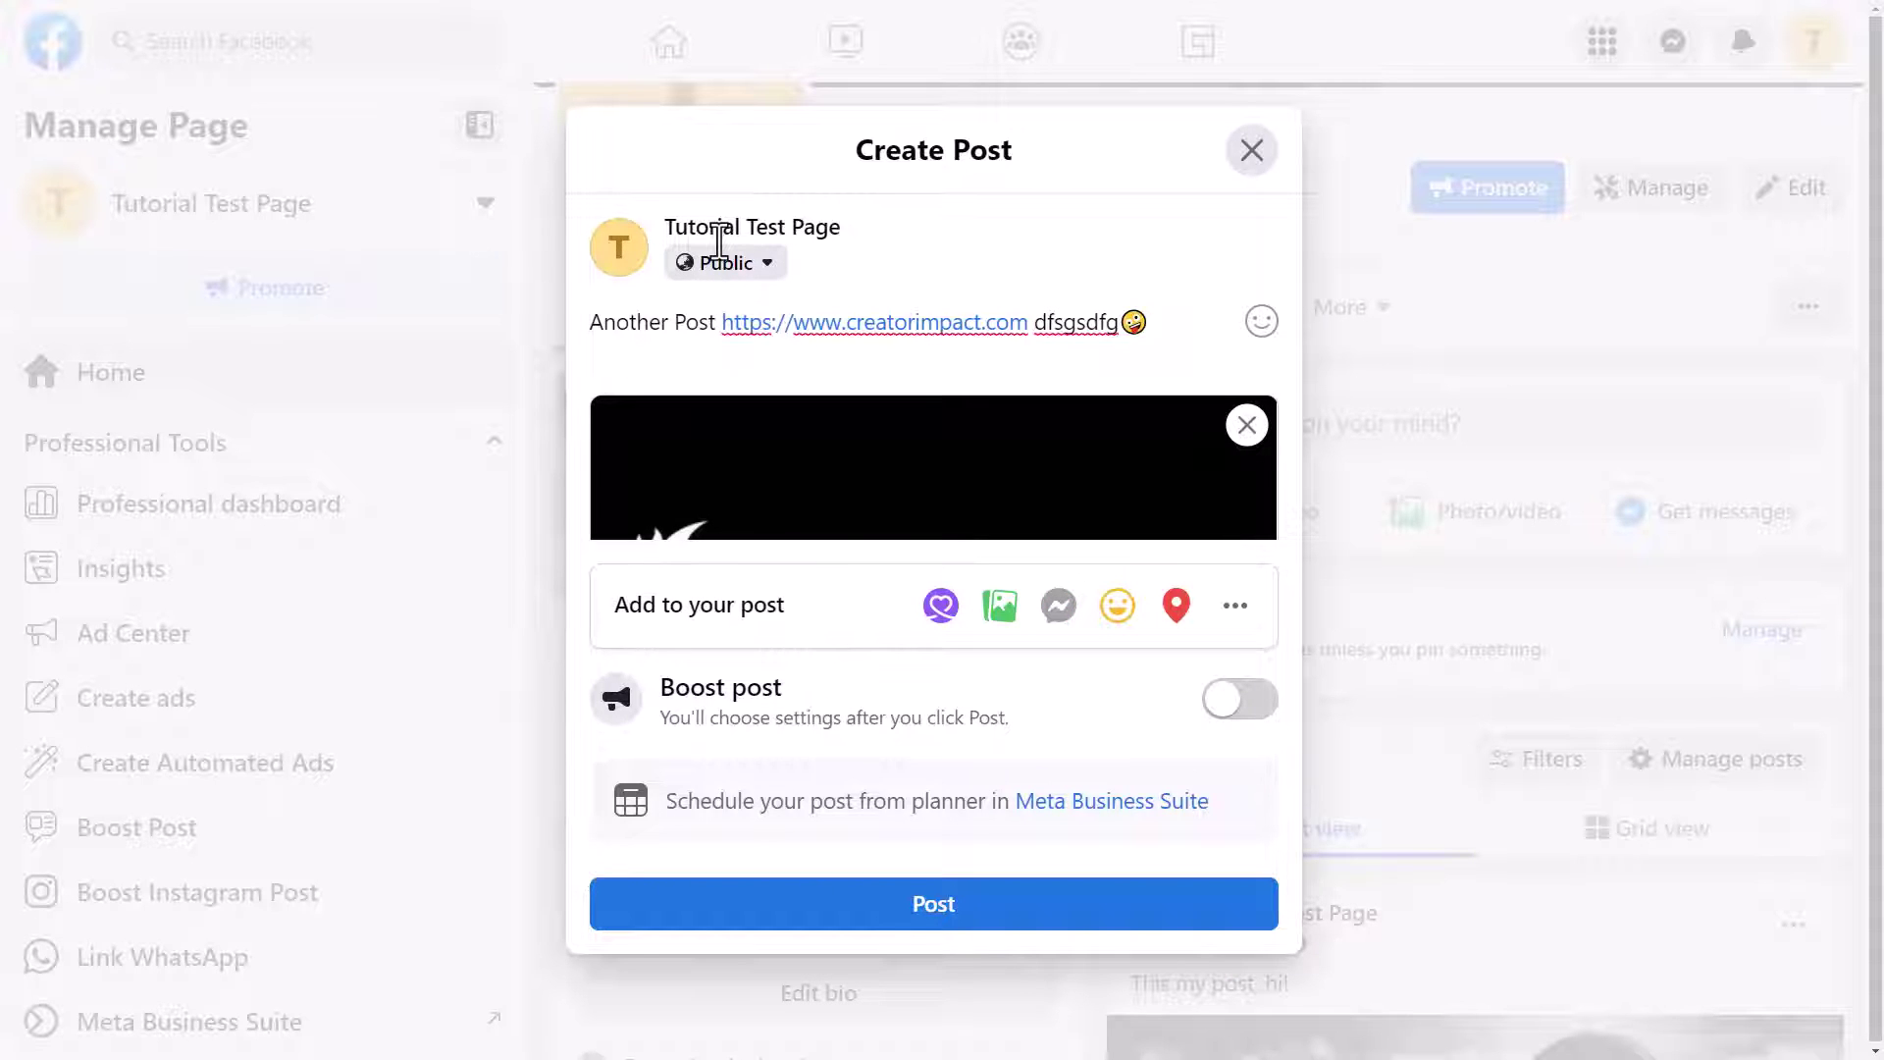
- Publish the "Another Post" draft and review it with the earlier post in the page's feed
scroll(863, 442, "down", 3)
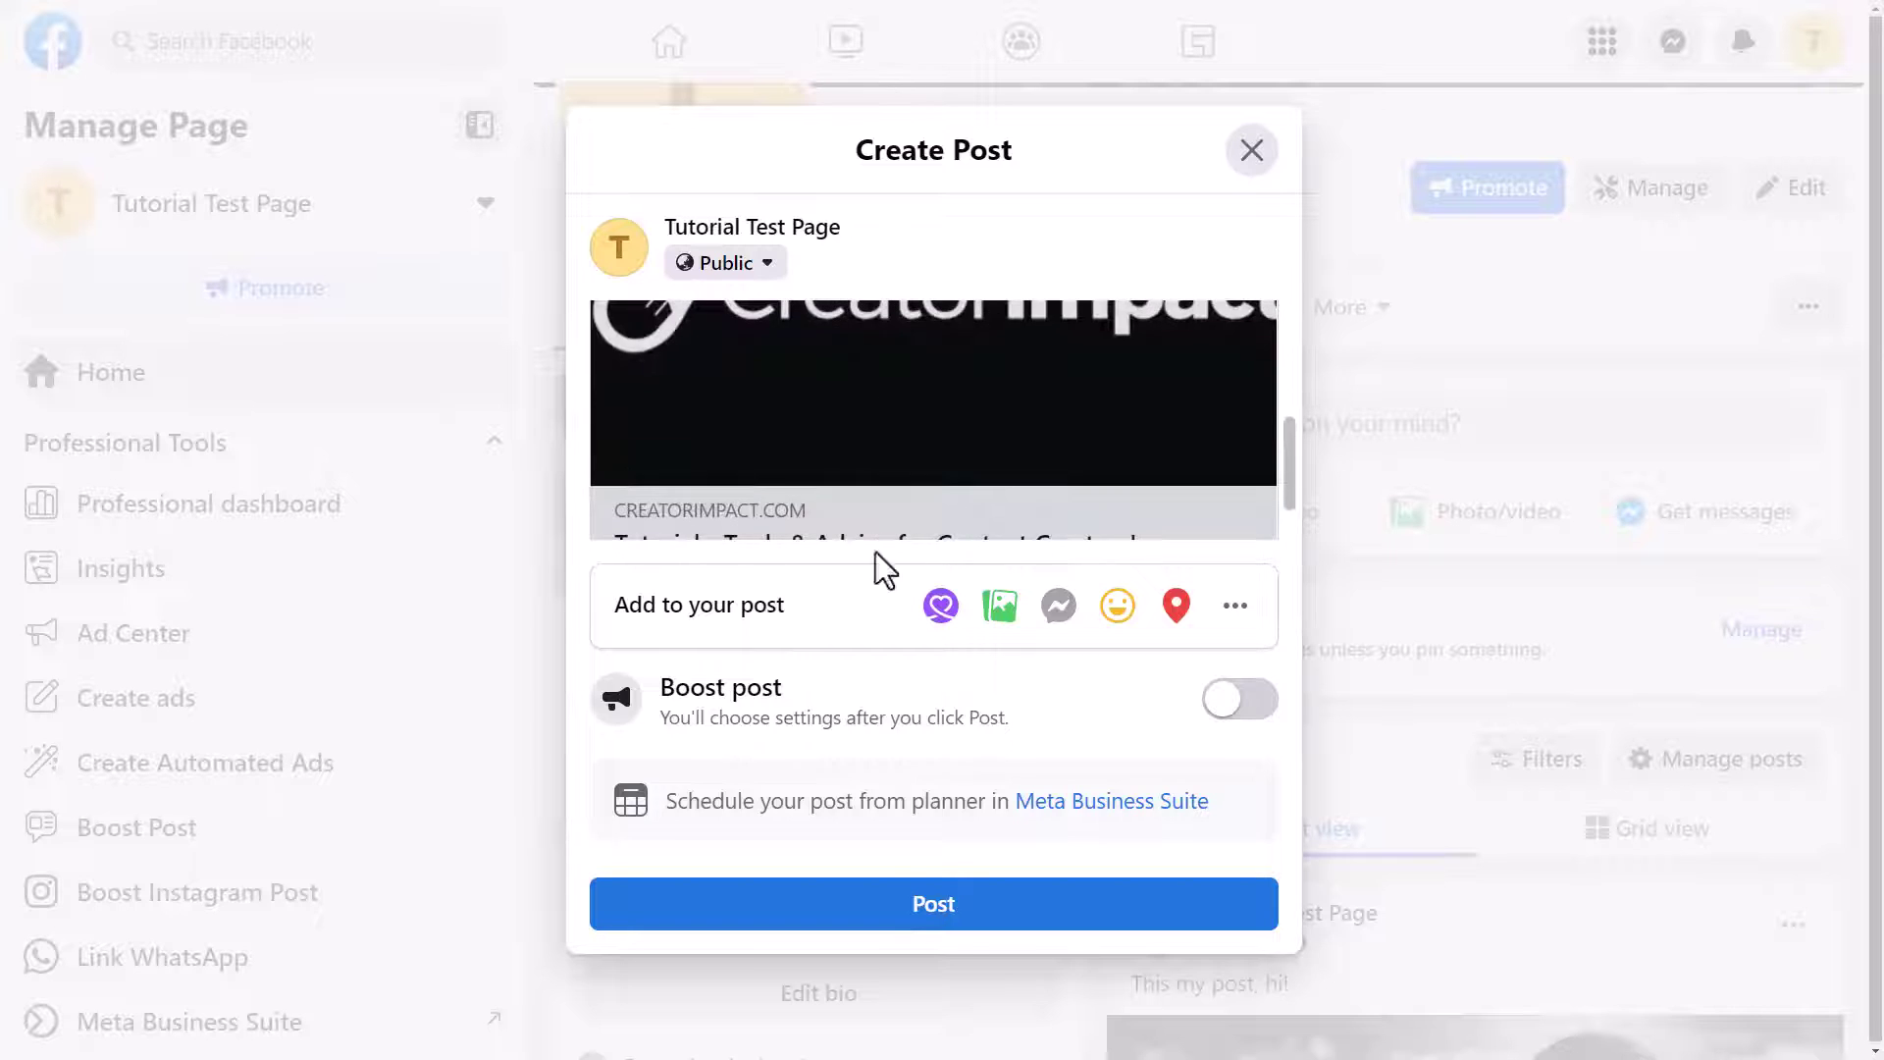
left_click(935, 904)
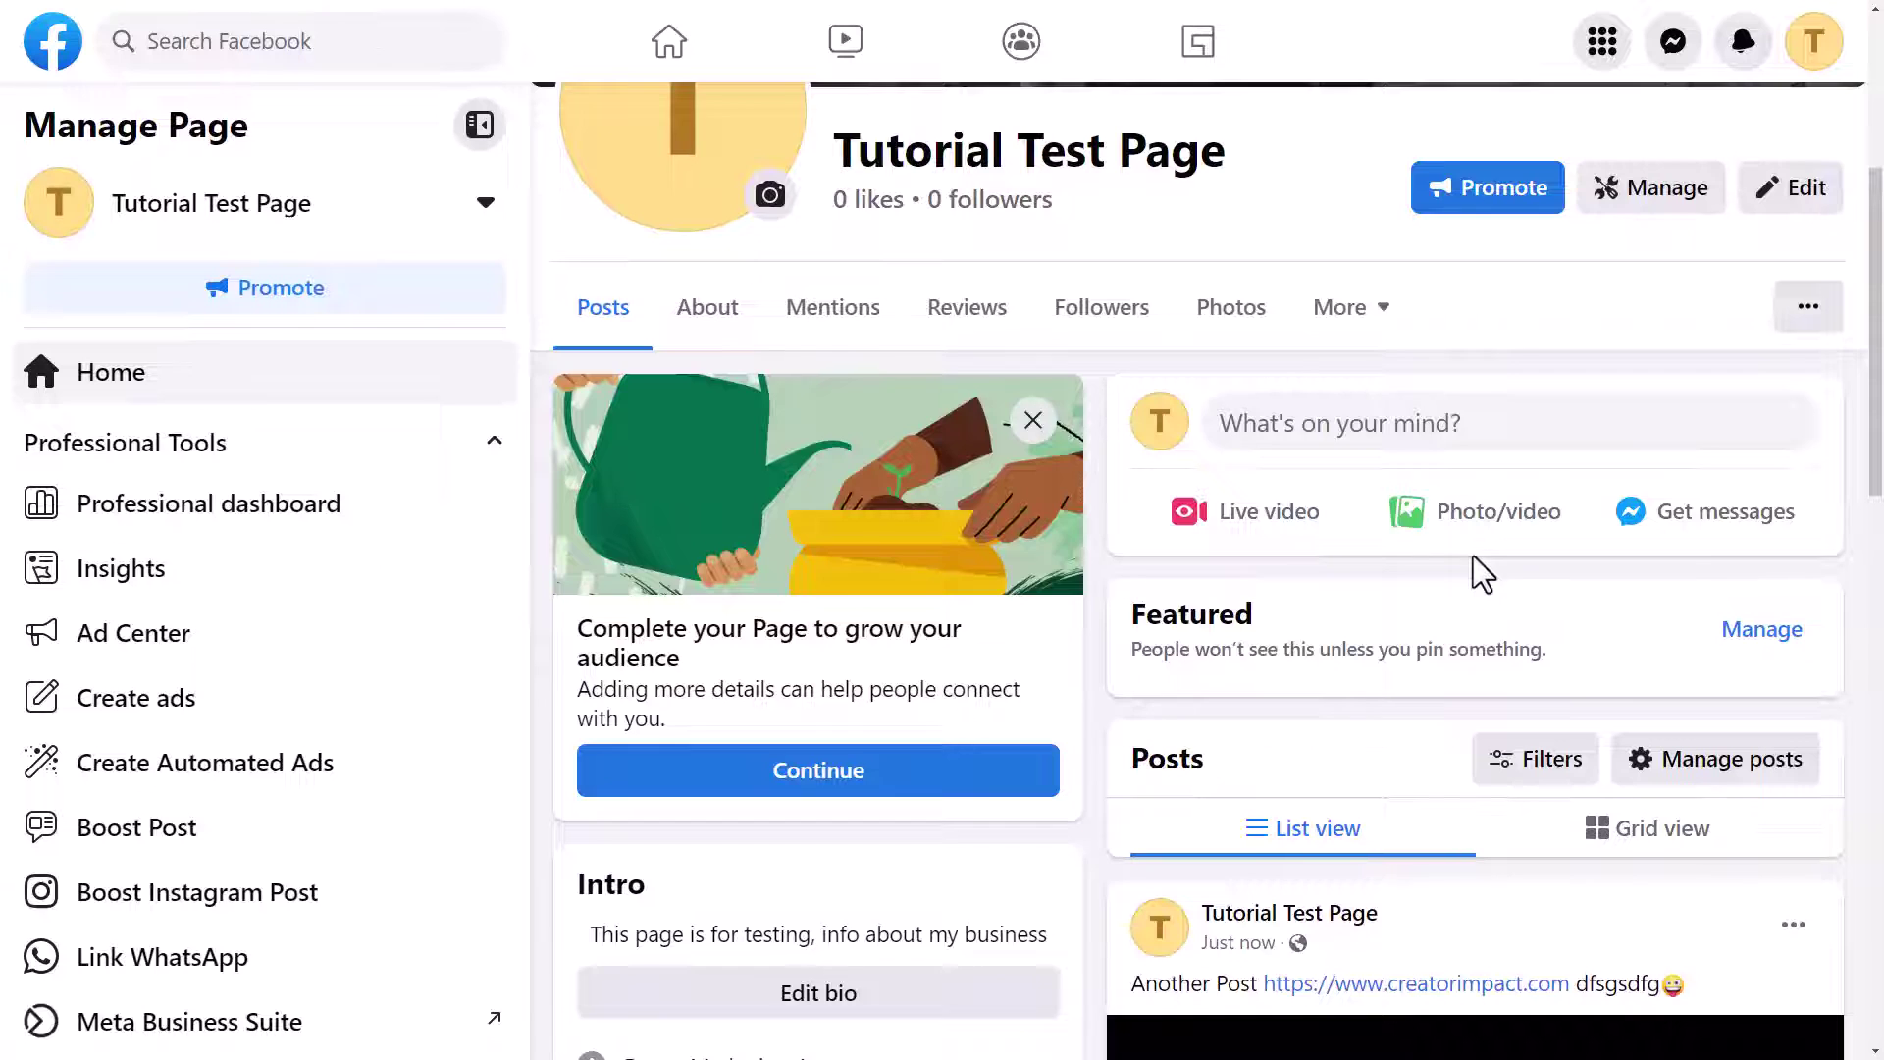
scroll(1398, 496, "down", 4)
scroll(1386, 469, "down", 2)
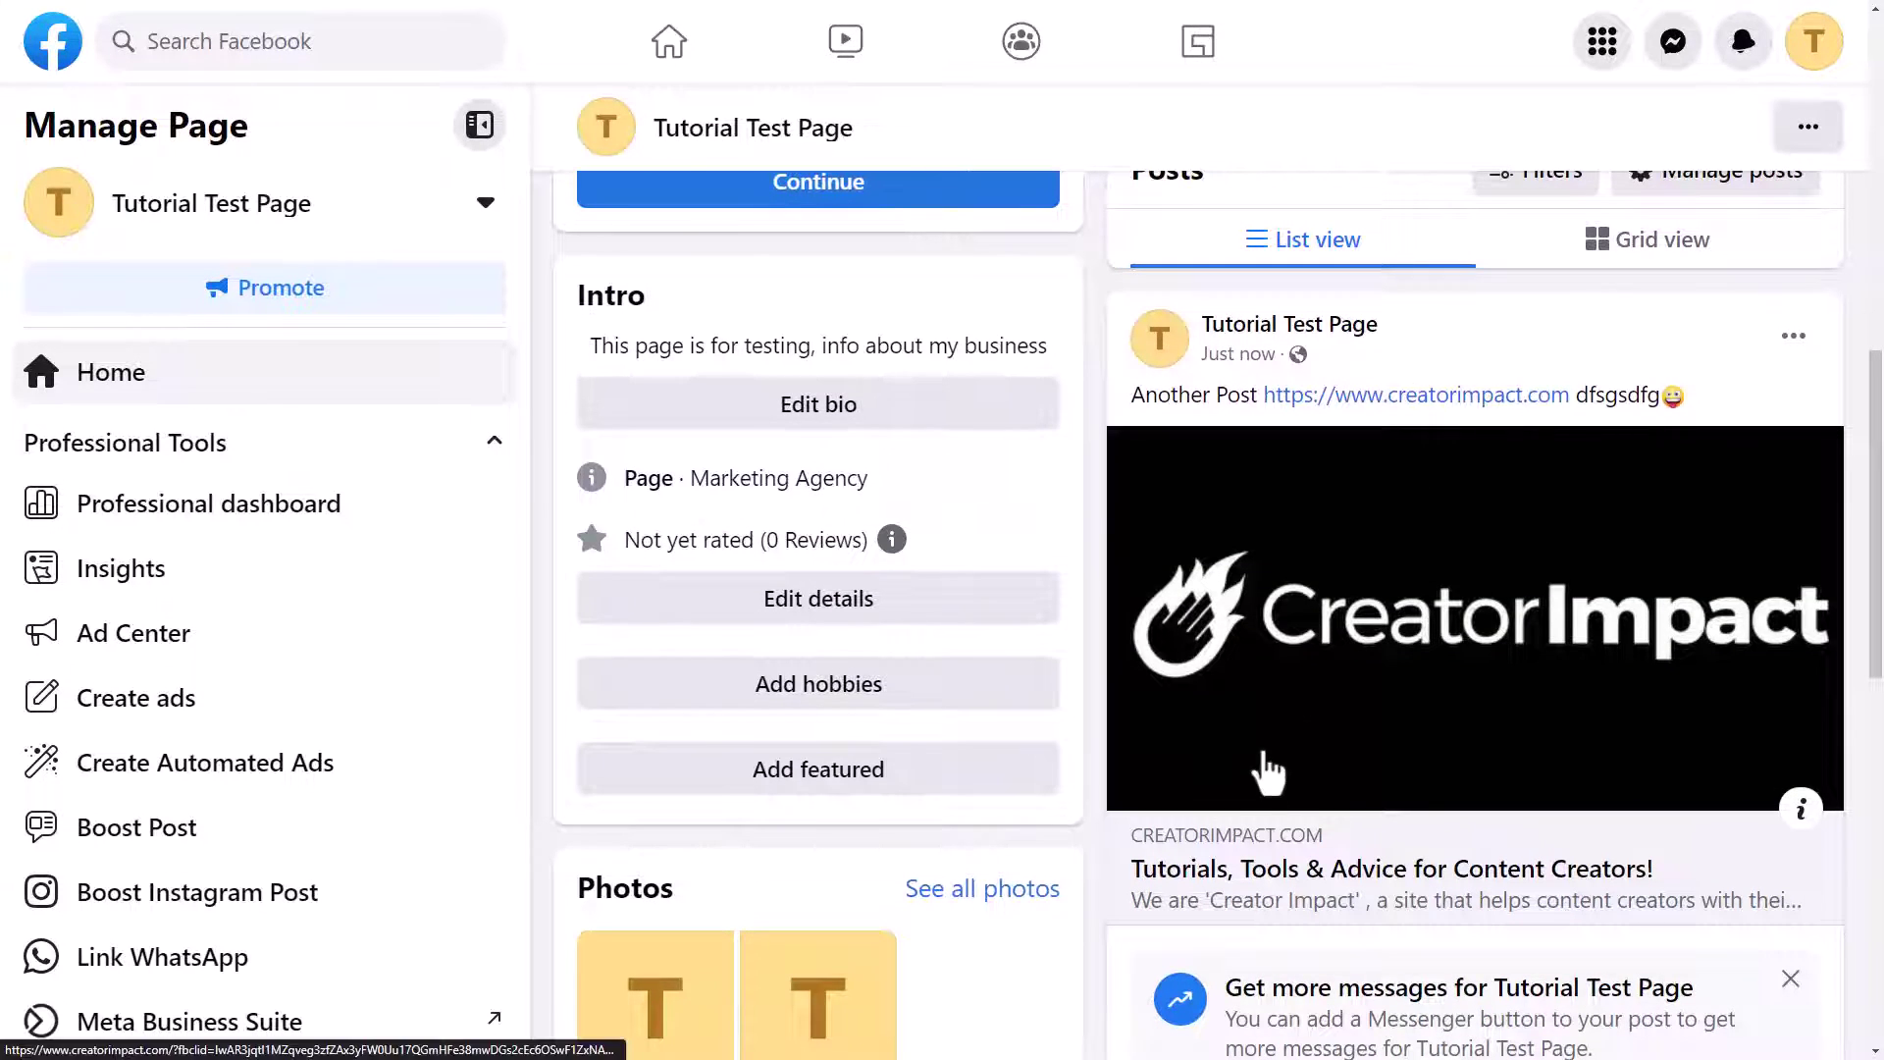
scroll(1340, 712, "down", 10)
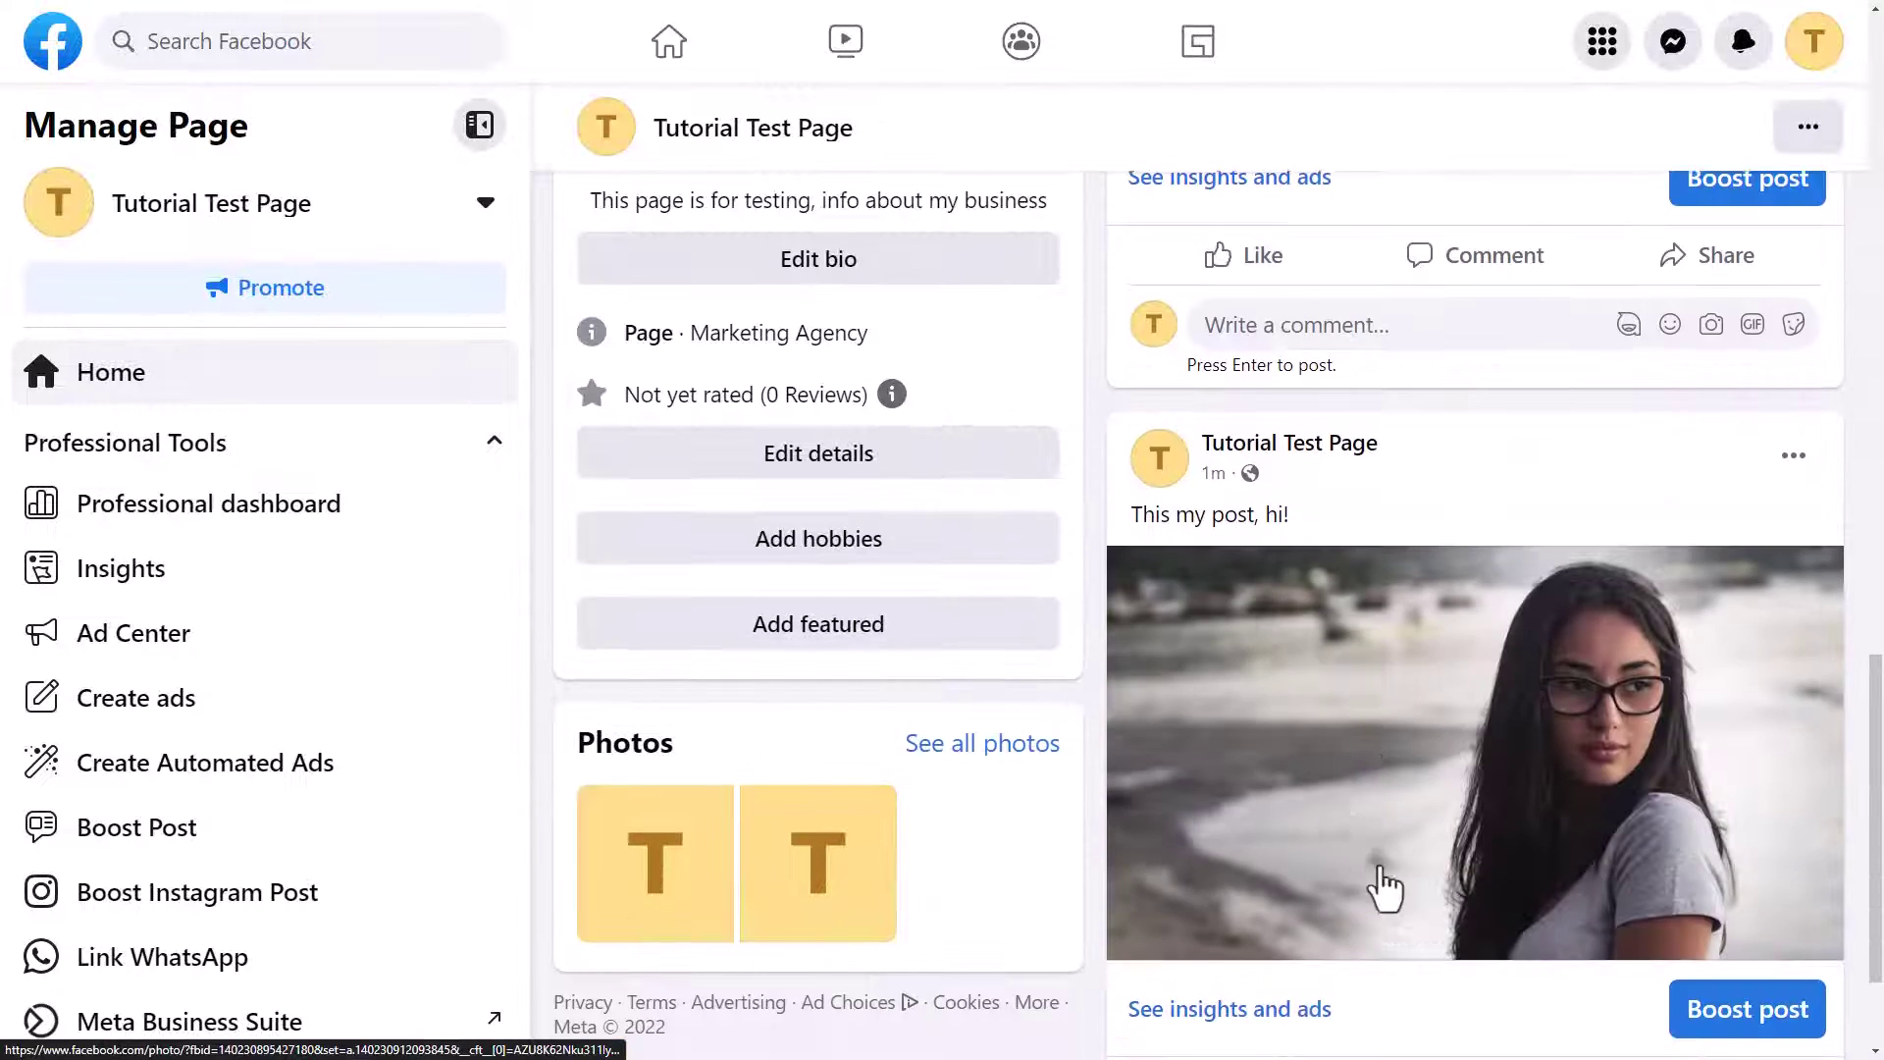
scroll(1394, 898, "up", 12)
scroll(1398, 918, "up", 5)
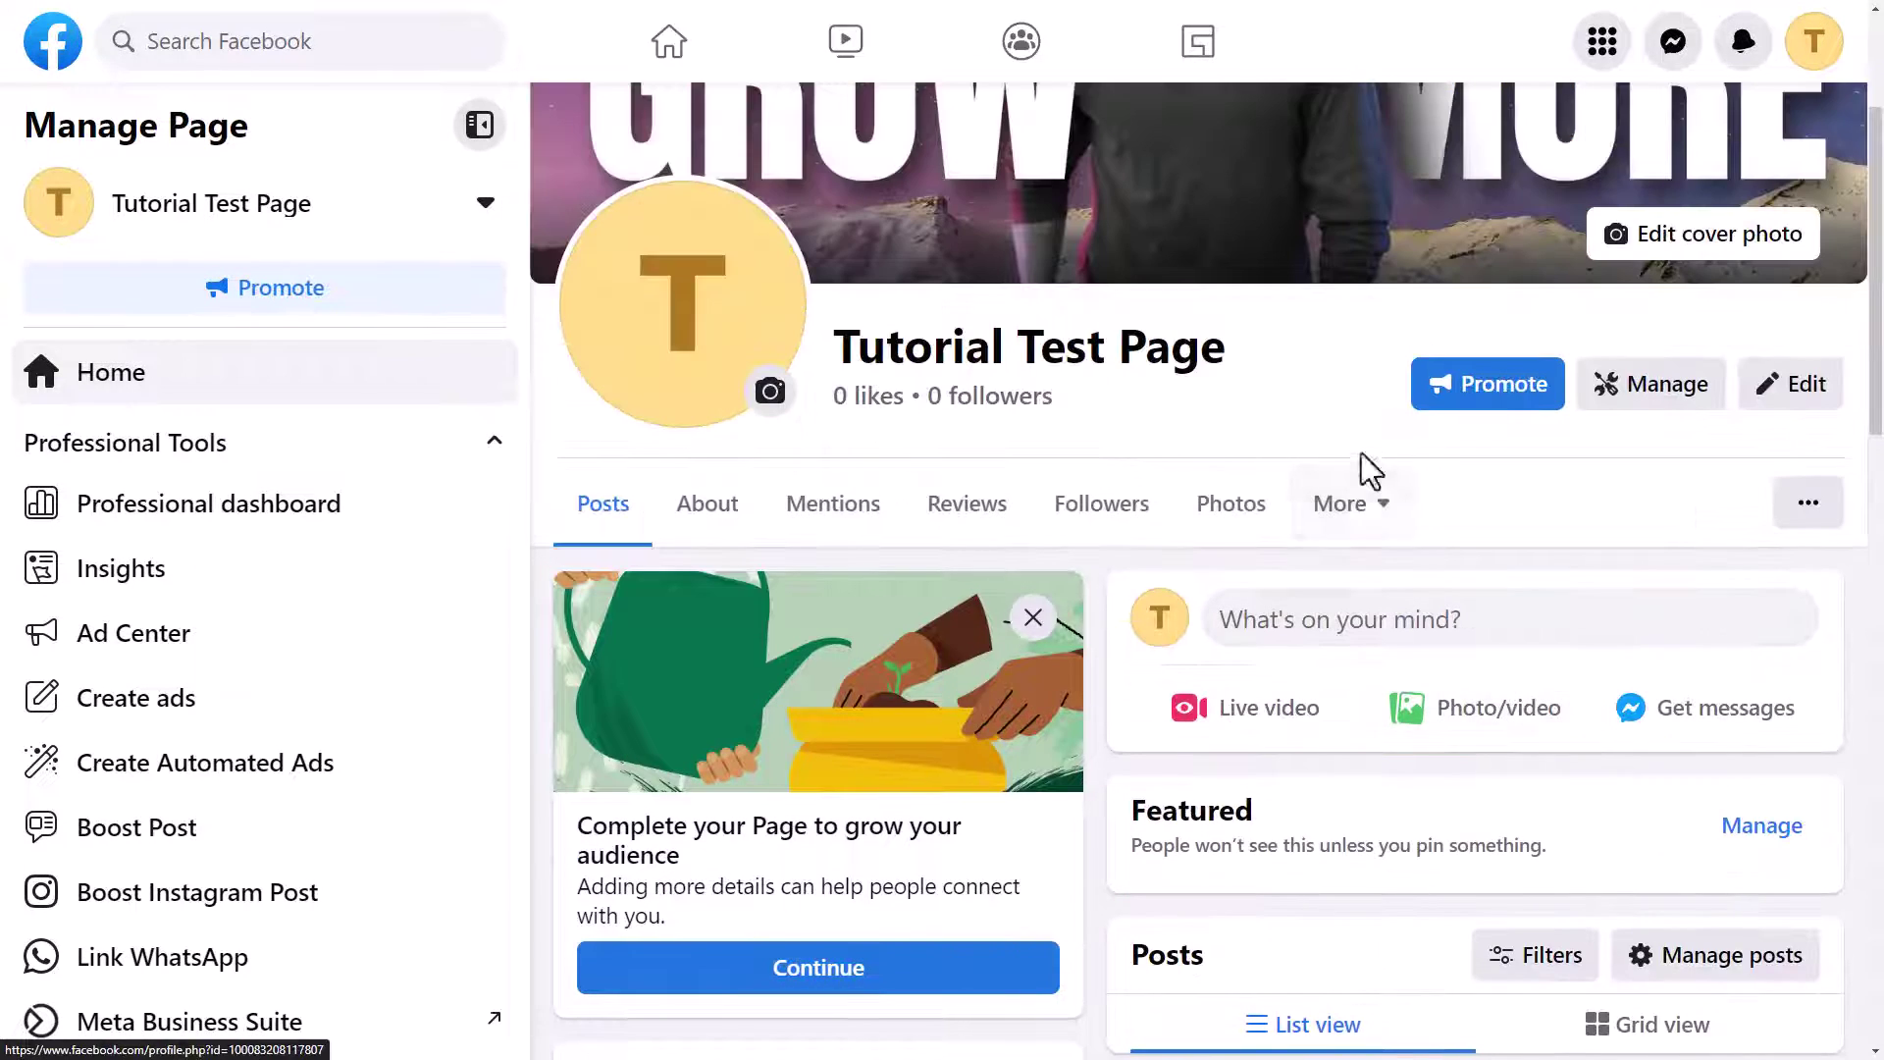
left_click(1359, 633)
type("C")
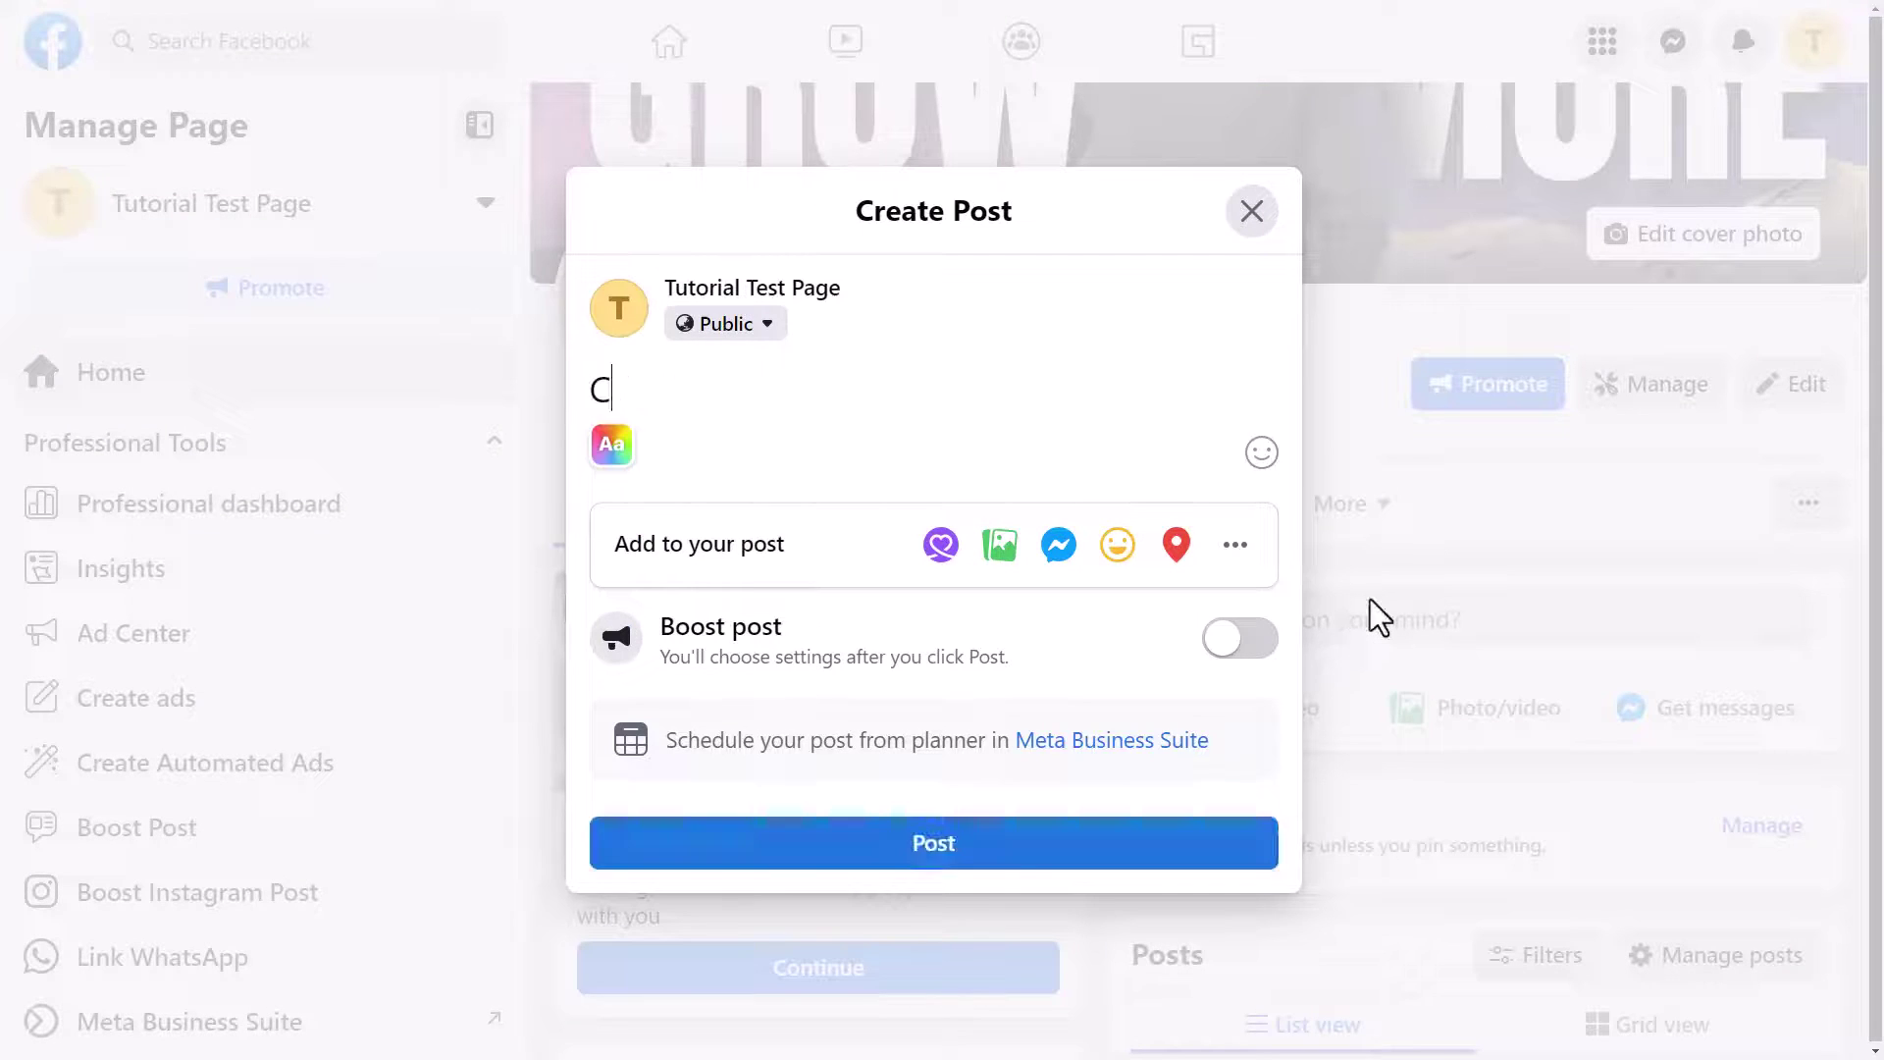
type("heck ou tmy")
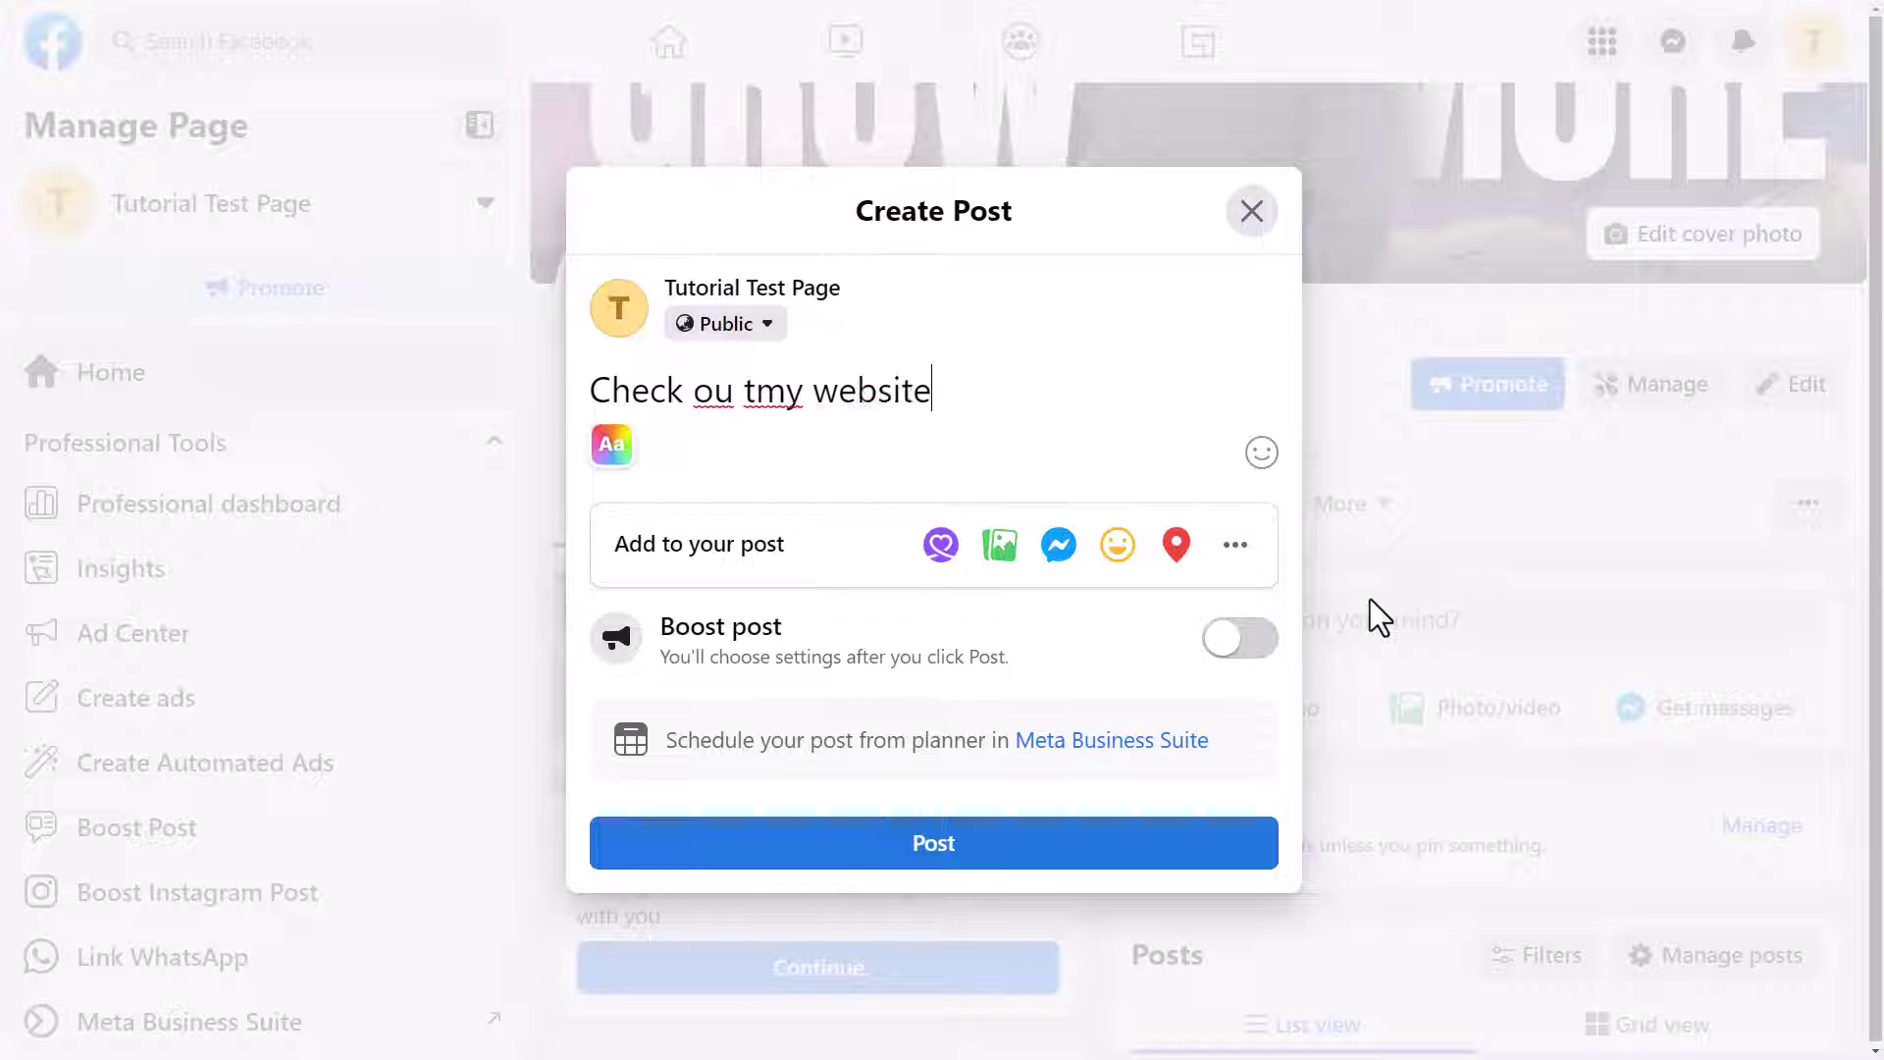
type(" website")
left_click(738, 390)
key("Delete")
key("Right")
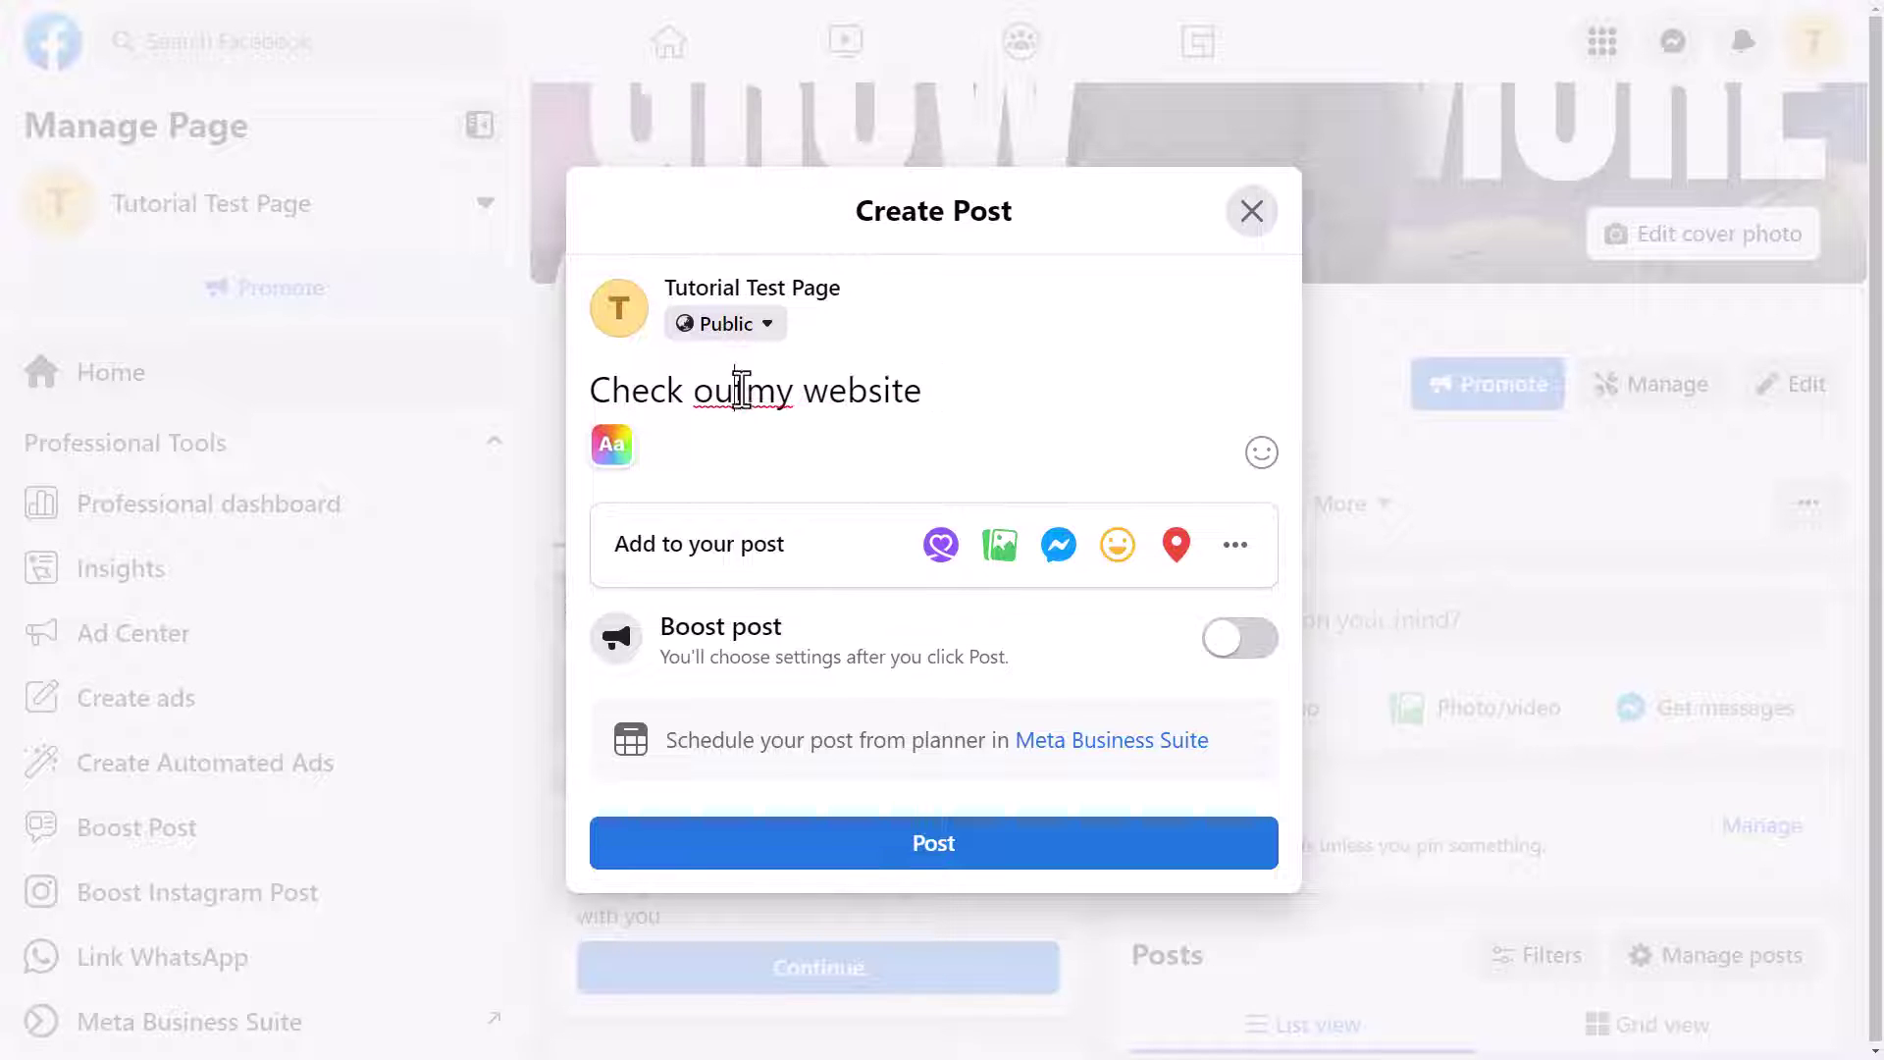
left_click(967, 393)
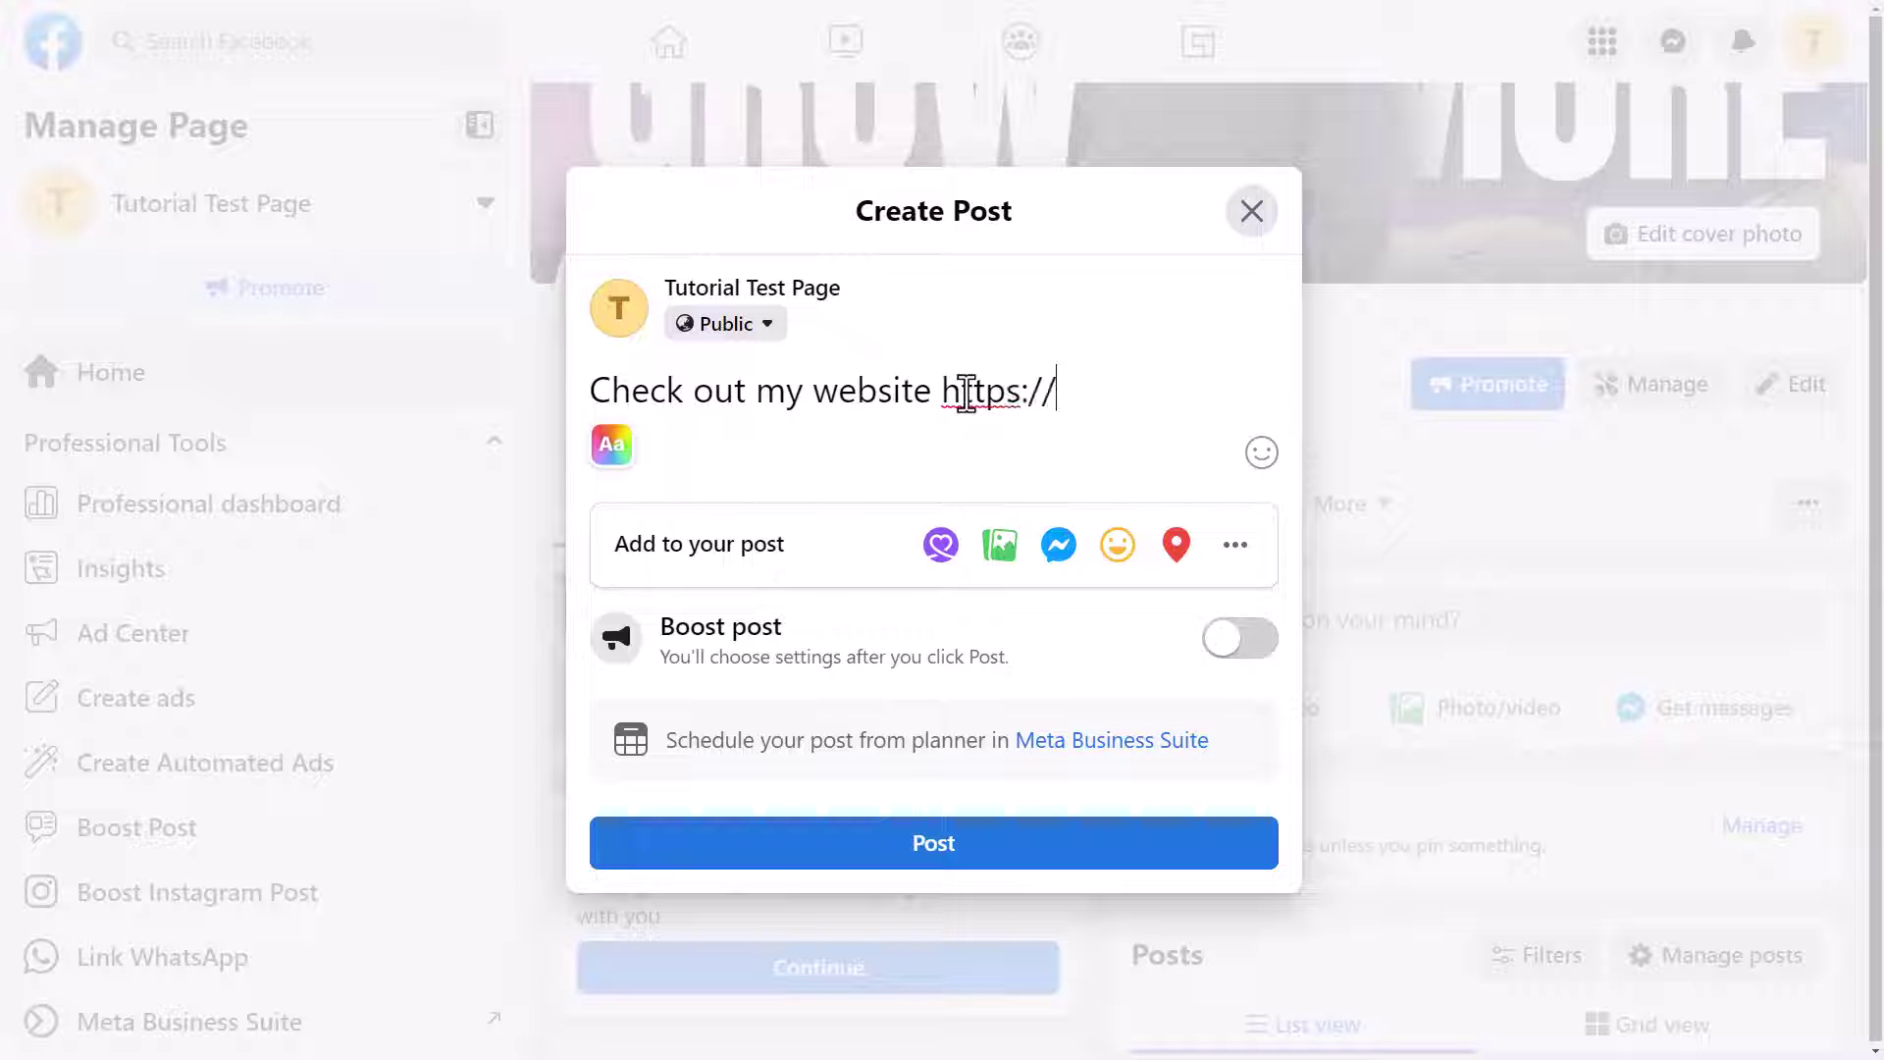
type("https://www.wmcm.com.au")
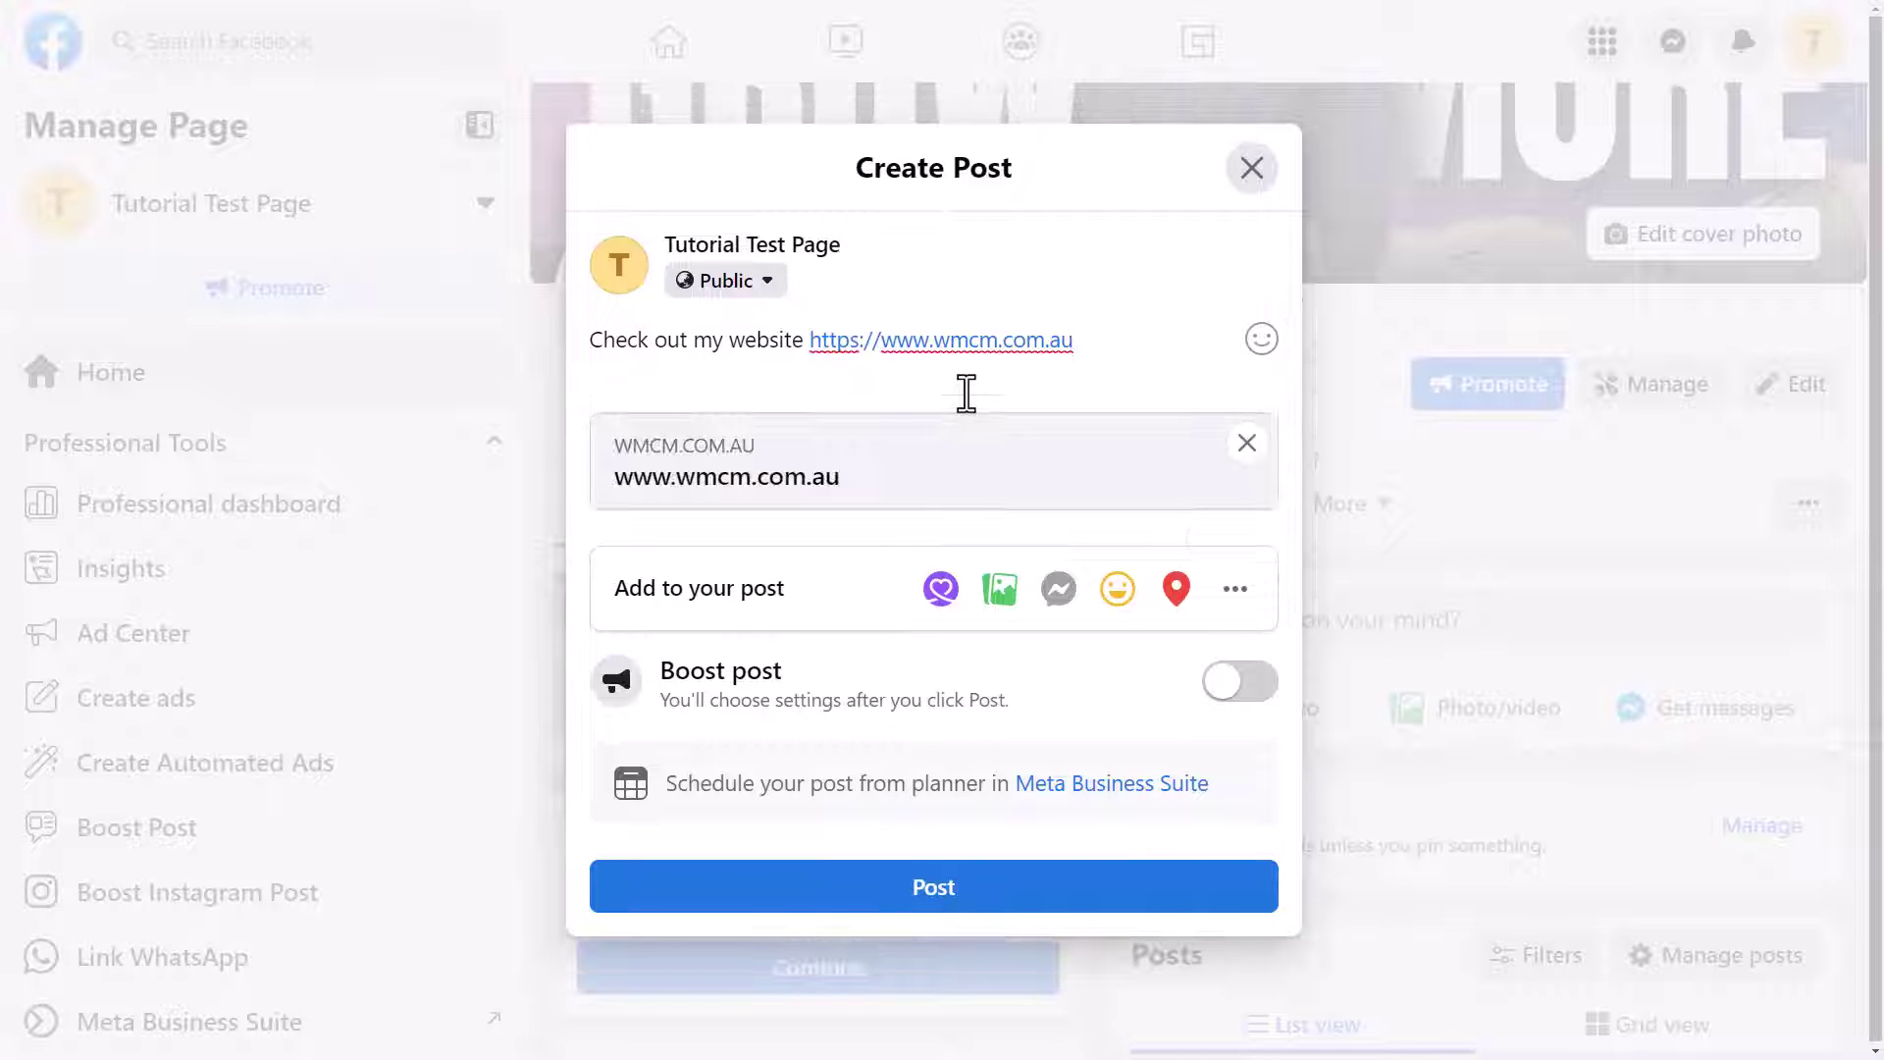
- Attach the image DESIGN-THIS.jpg to the website post and publish it
left_click(1005, 604)
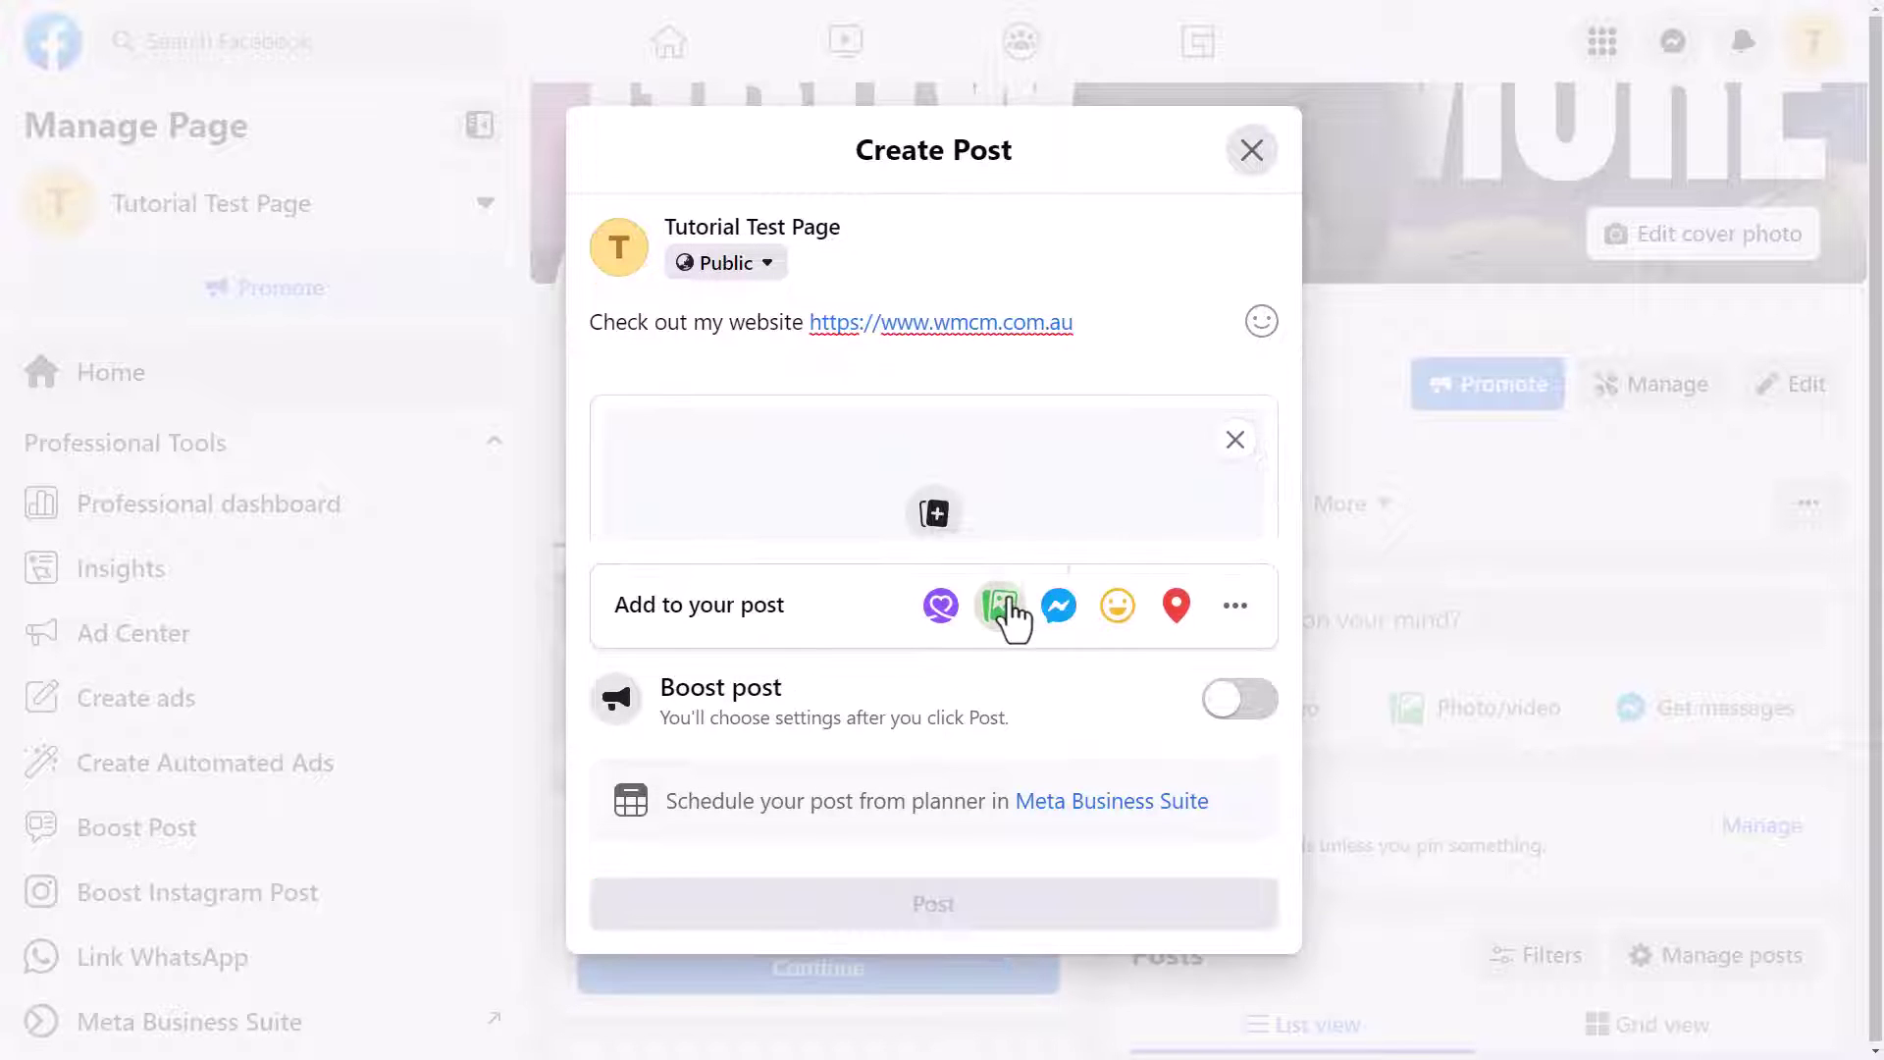
left_click(938, 515)
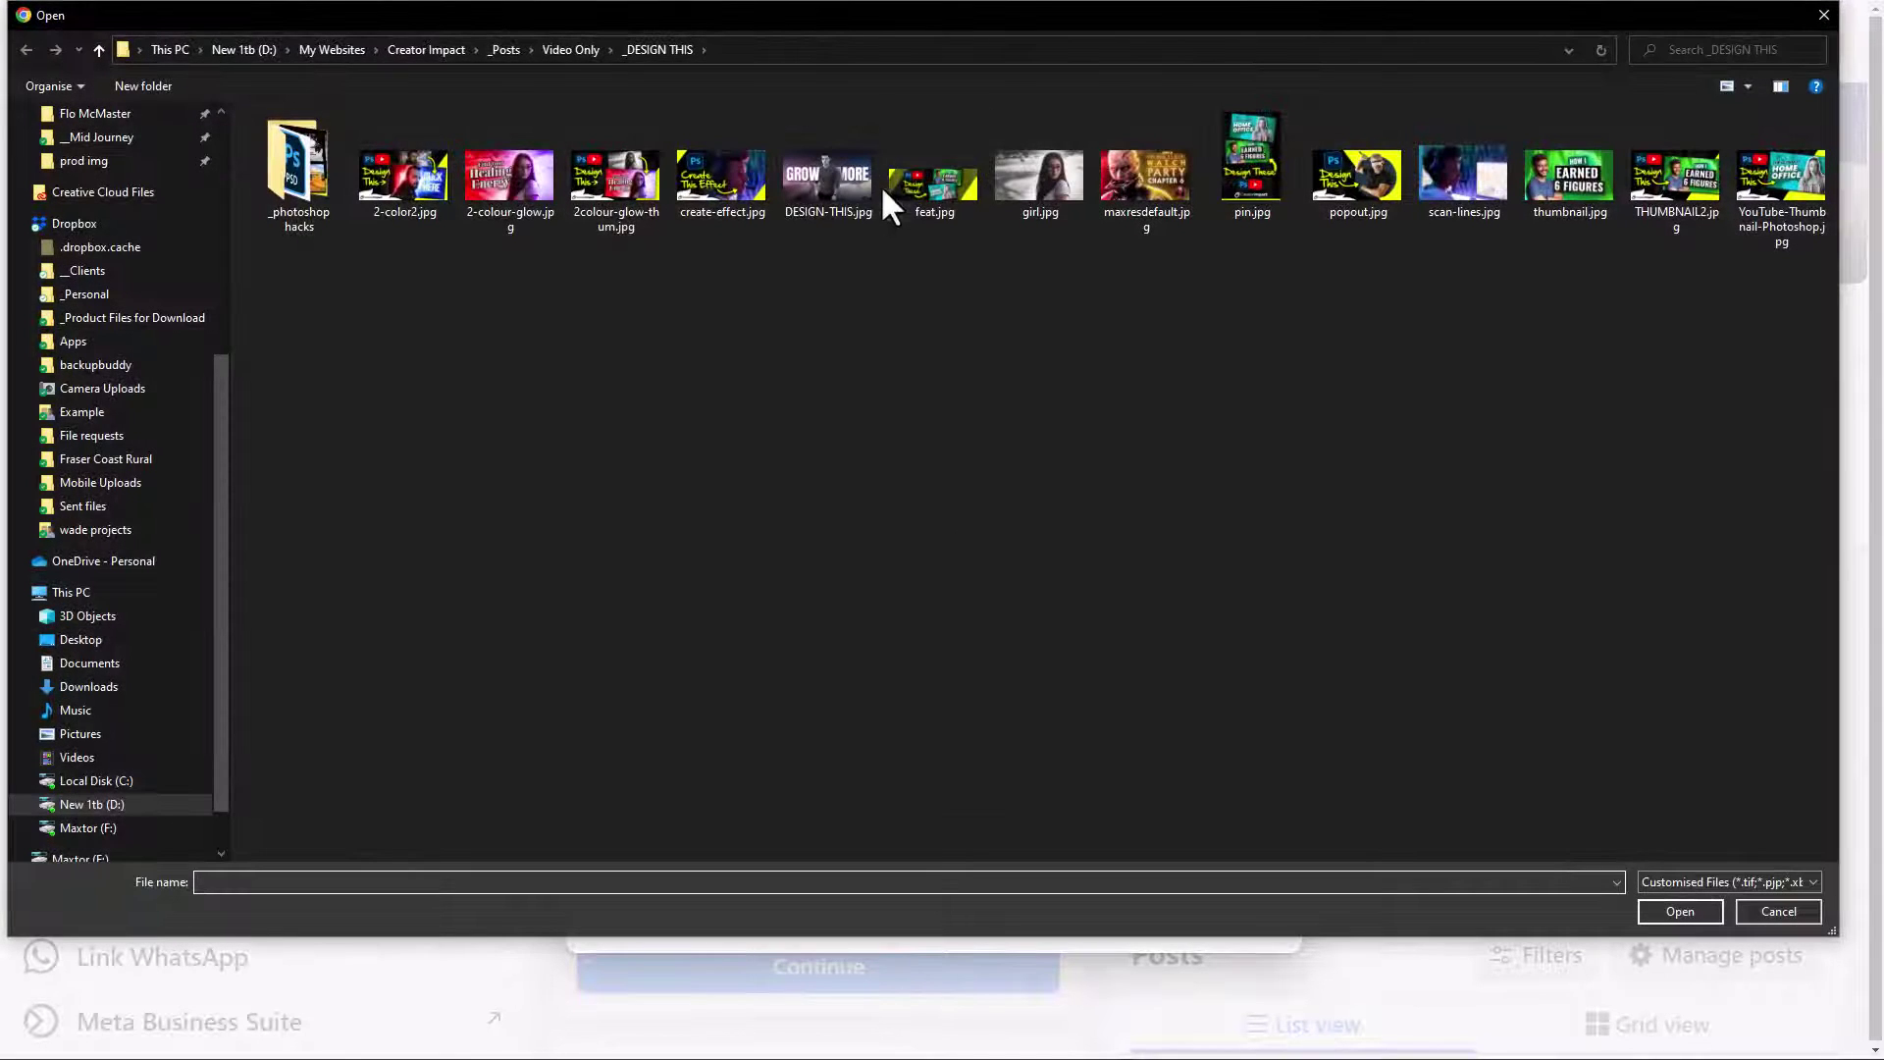
left_click(879, 184)
left_click(1694, 903)
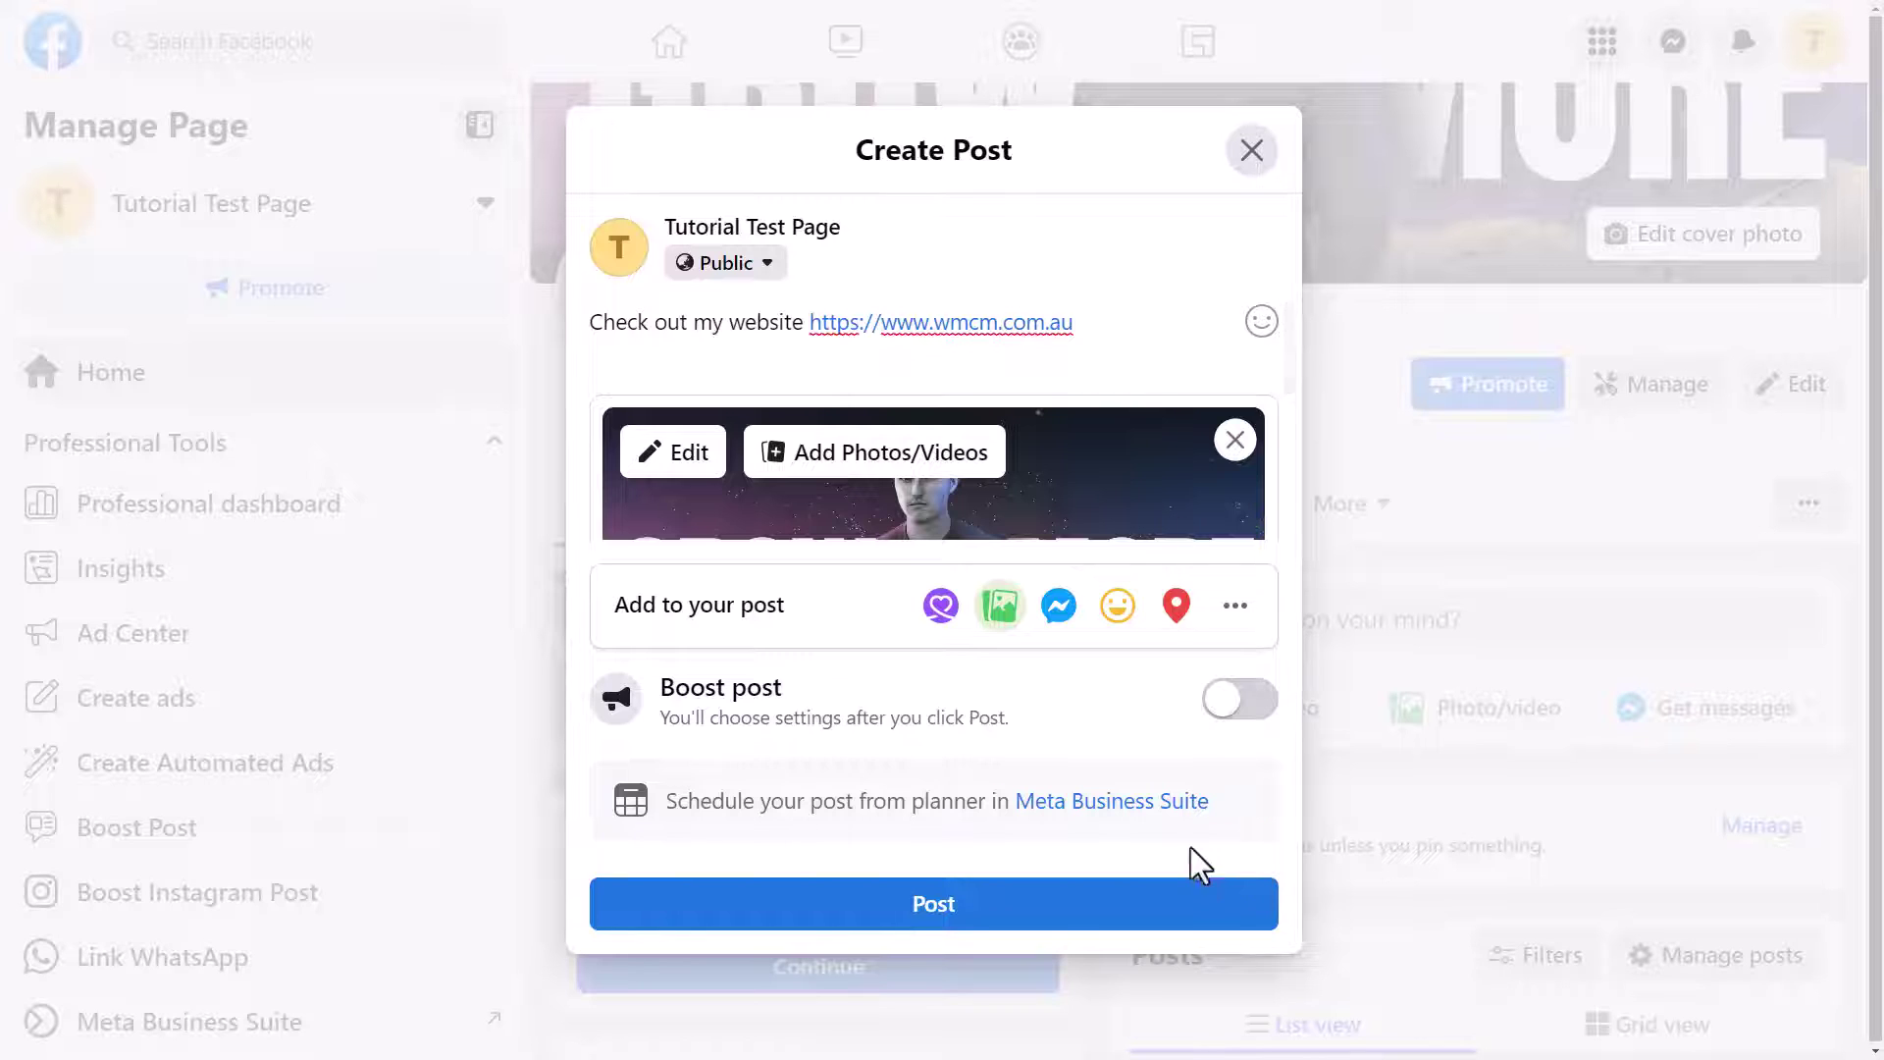
left_click(975, 905)
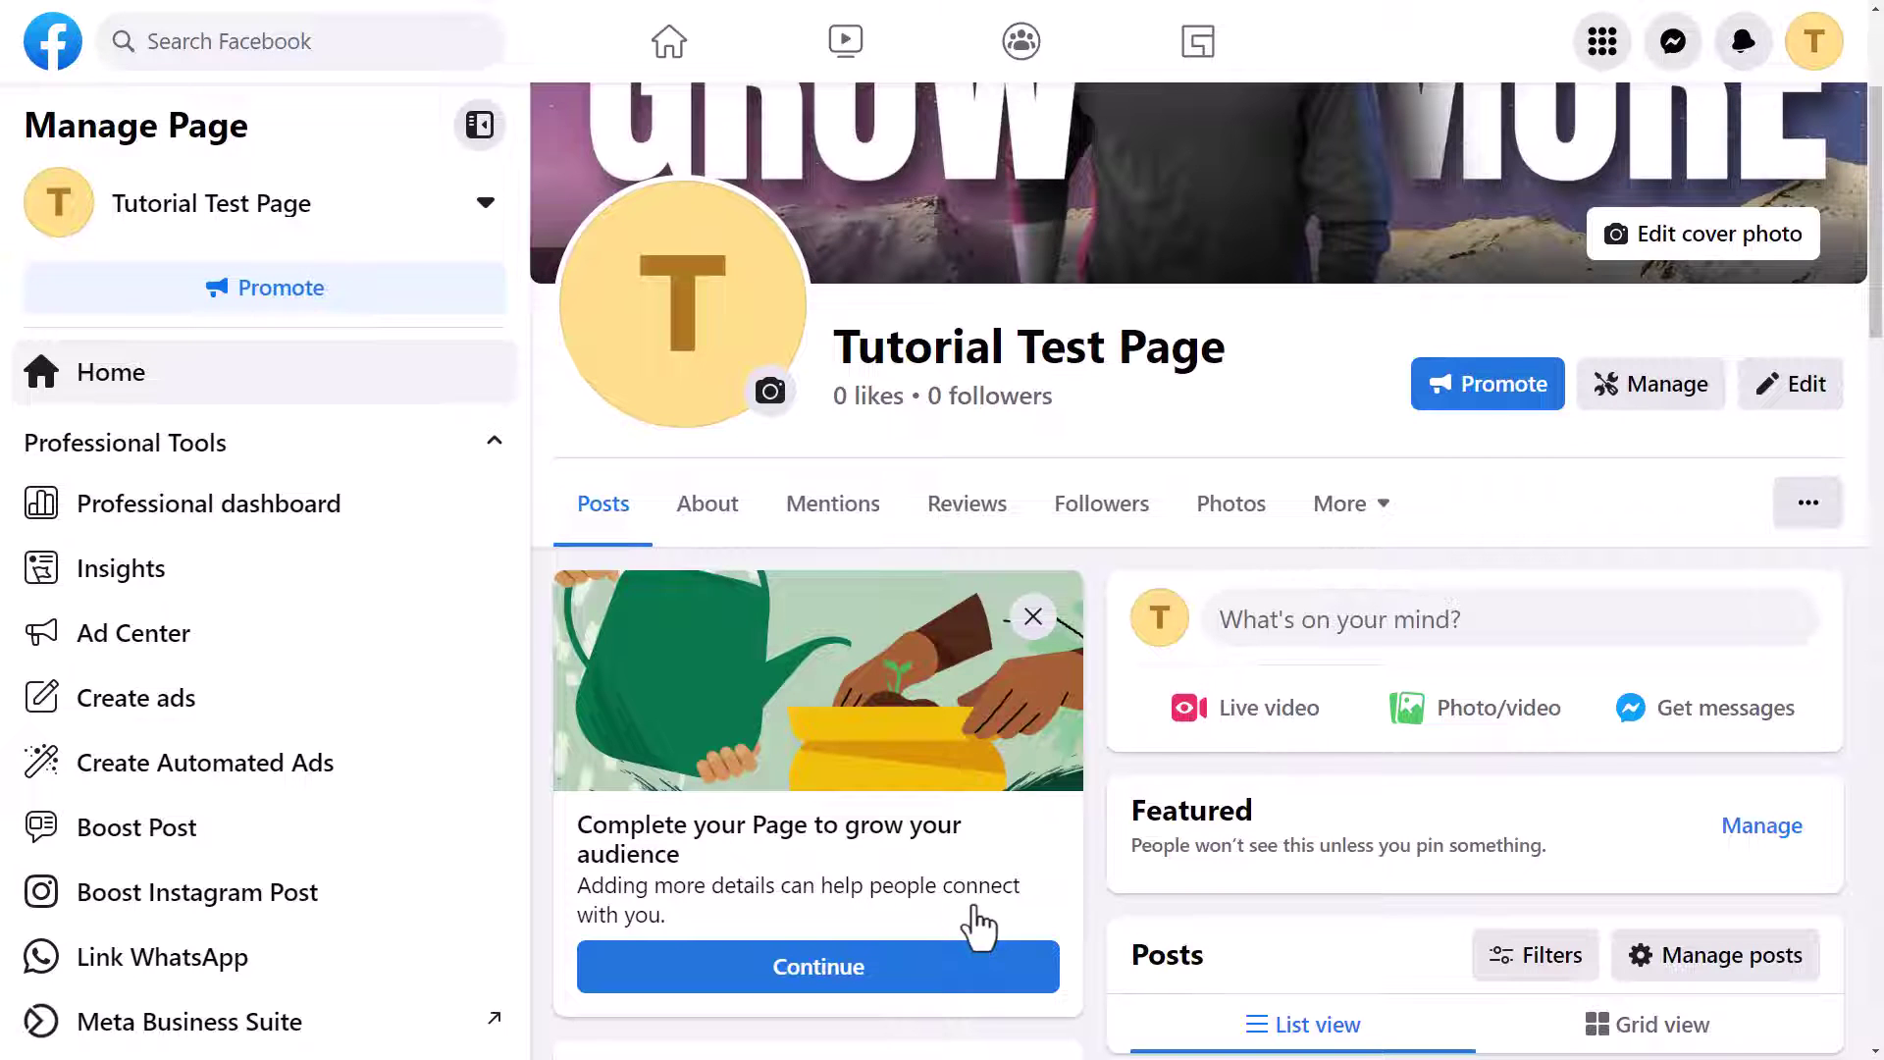
- View the published website post and its image at full size, then return to the feed
scroll(1538, 588, "down", 9)
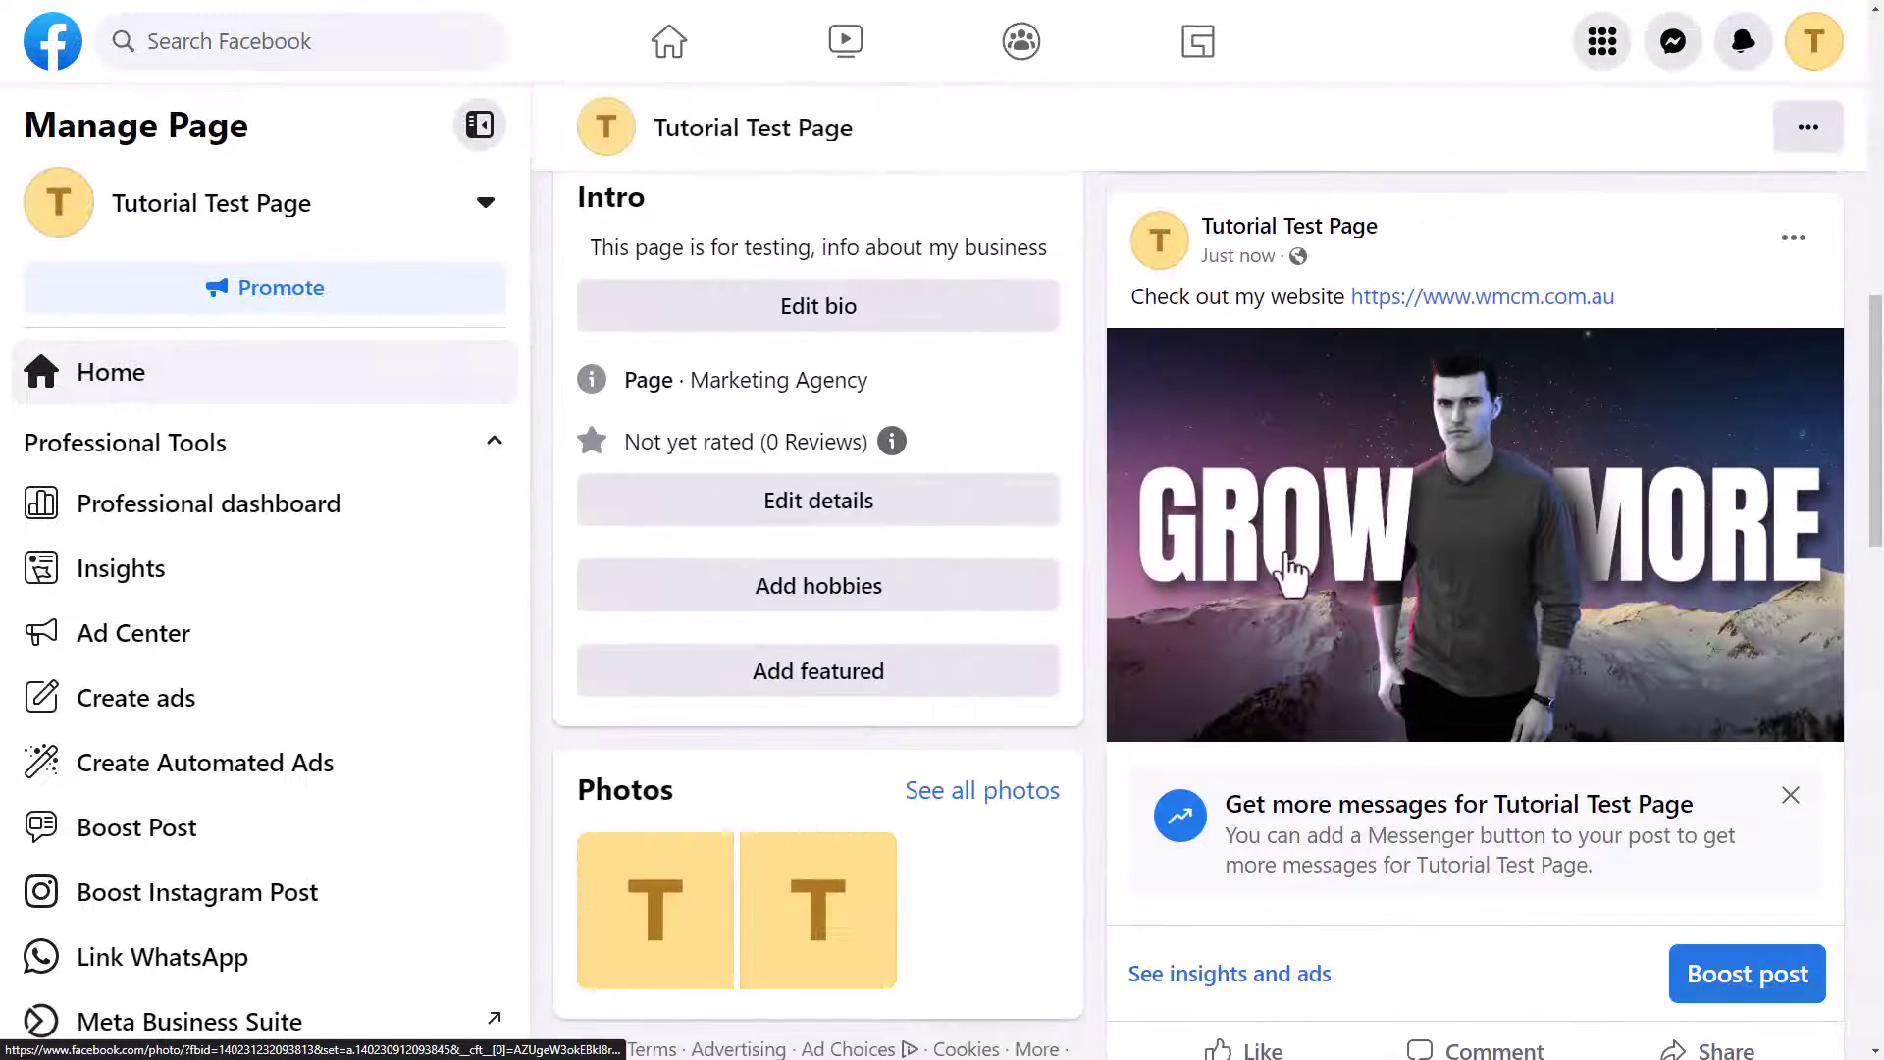
left_click(1441, 478)
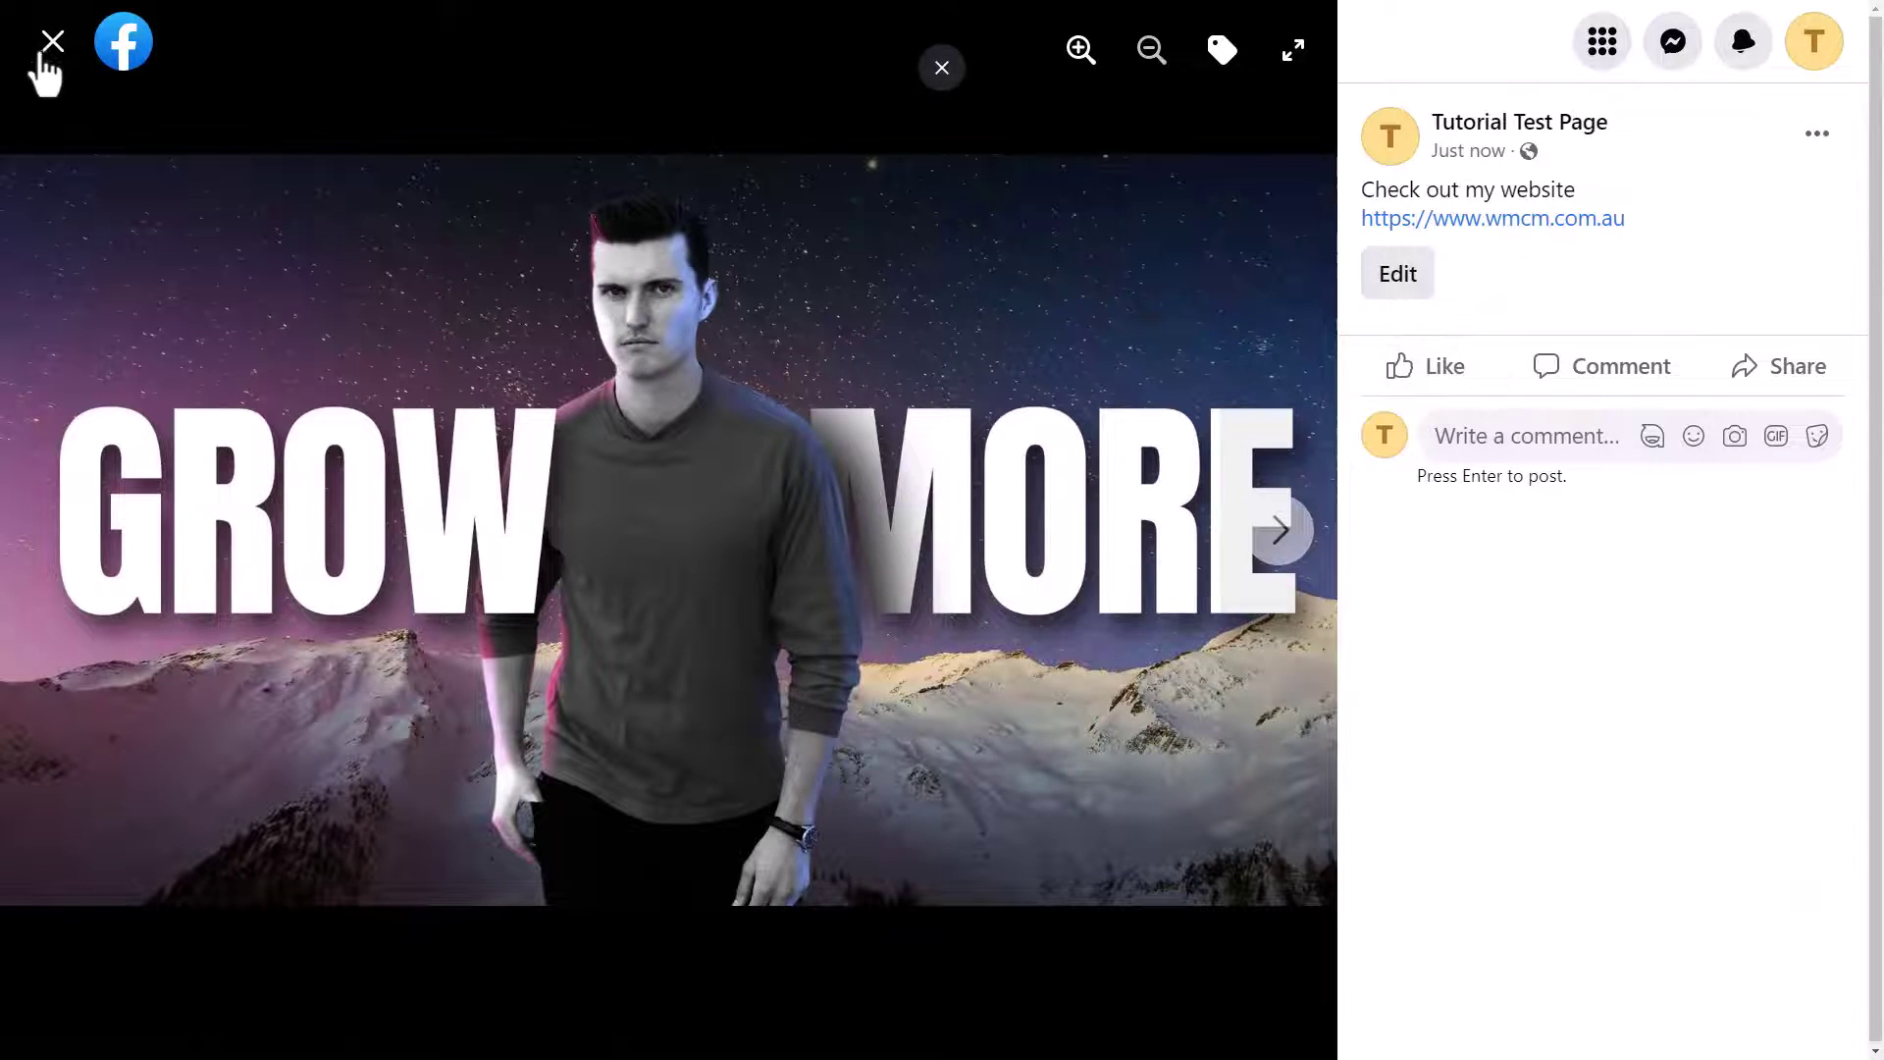
left_click(44, 47)
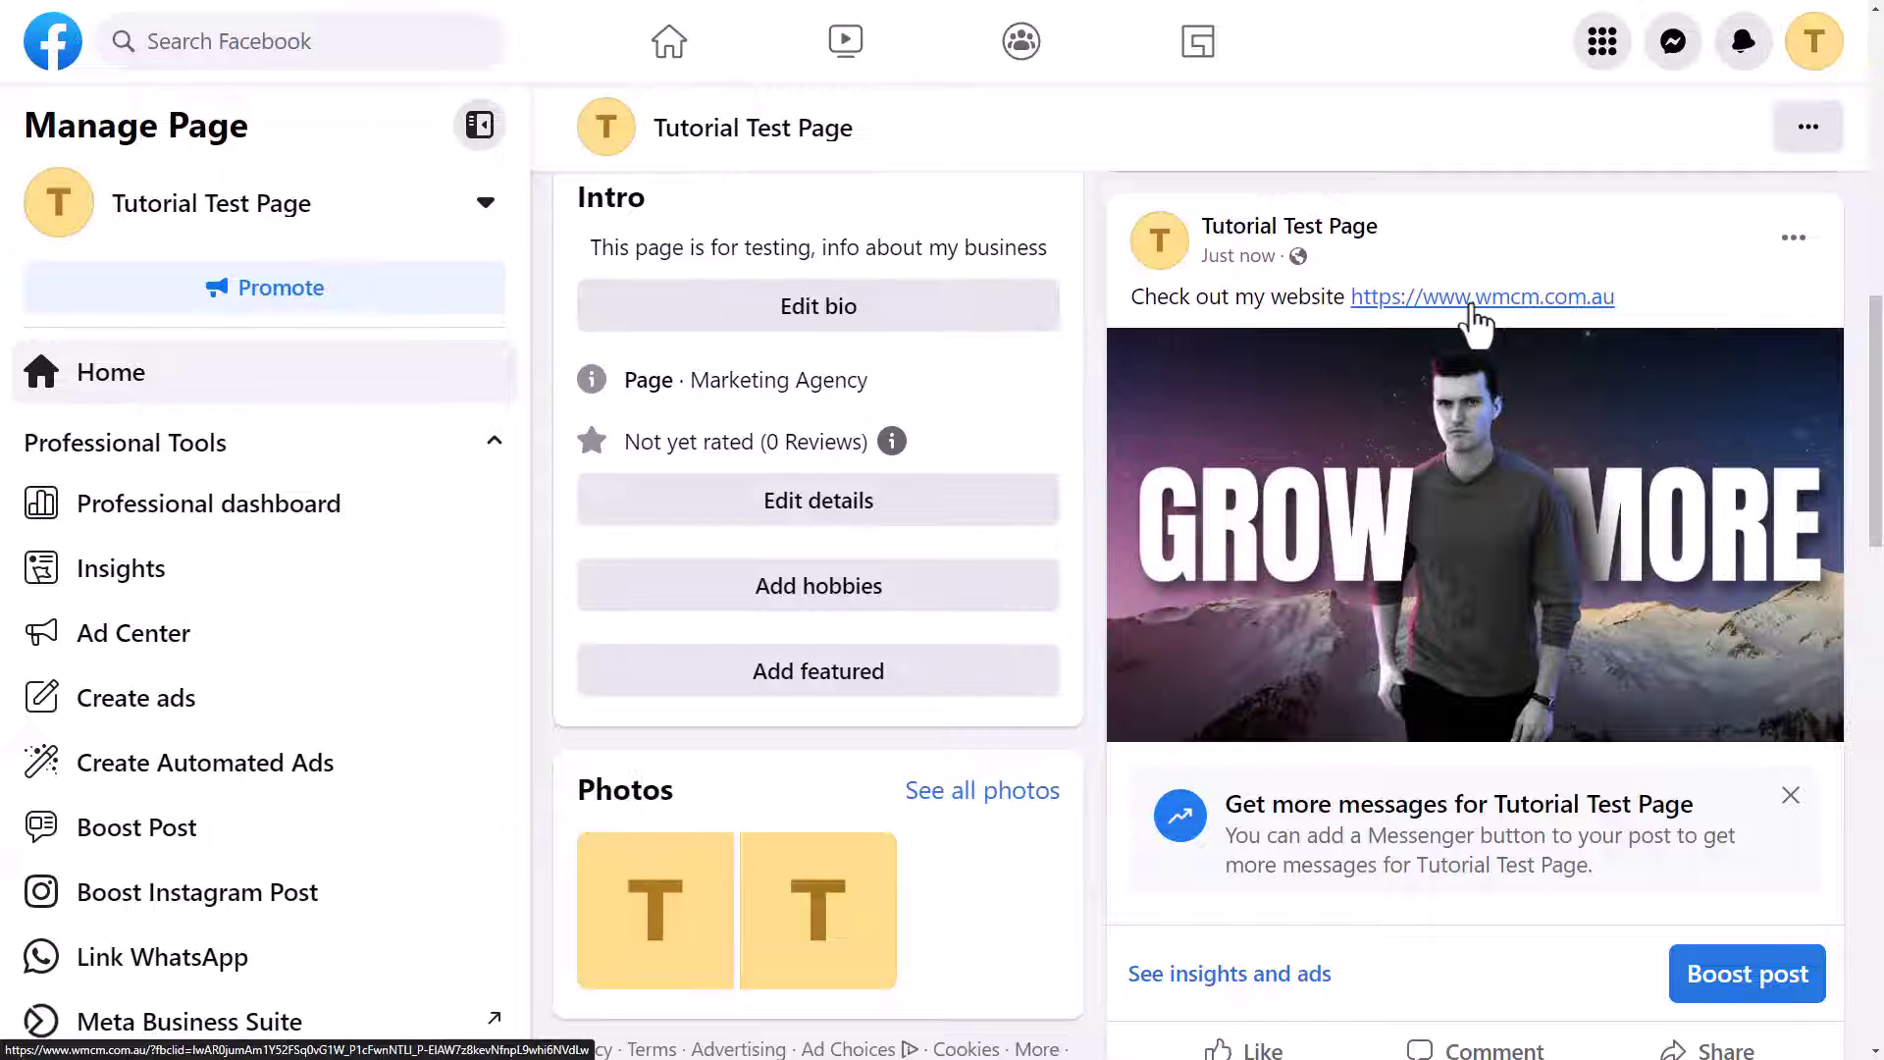
- Pin the "Another Post" post with the creatorimpact.com link and check the page's Featured section
scroll(1264, 446, "down", 4)
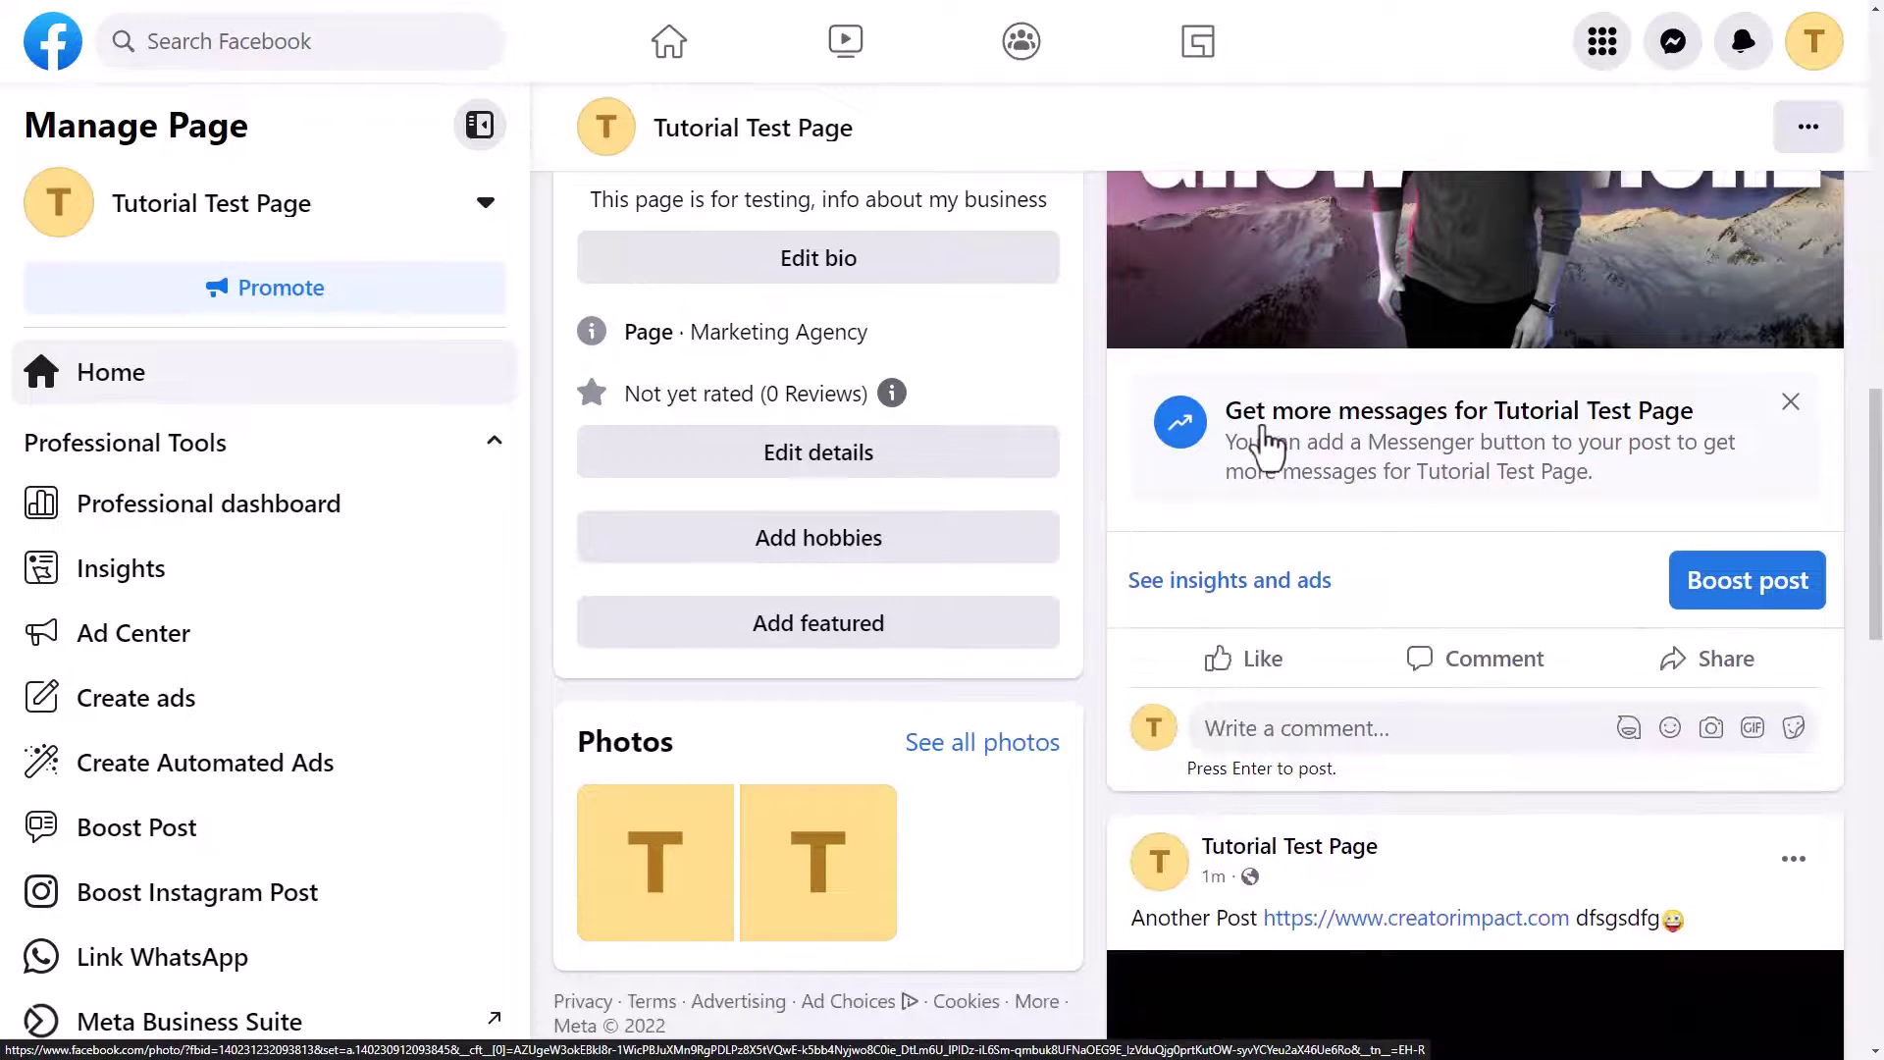
scroll(1264, 447, "down", 5)
scroll(1379, 478, "up", 3)
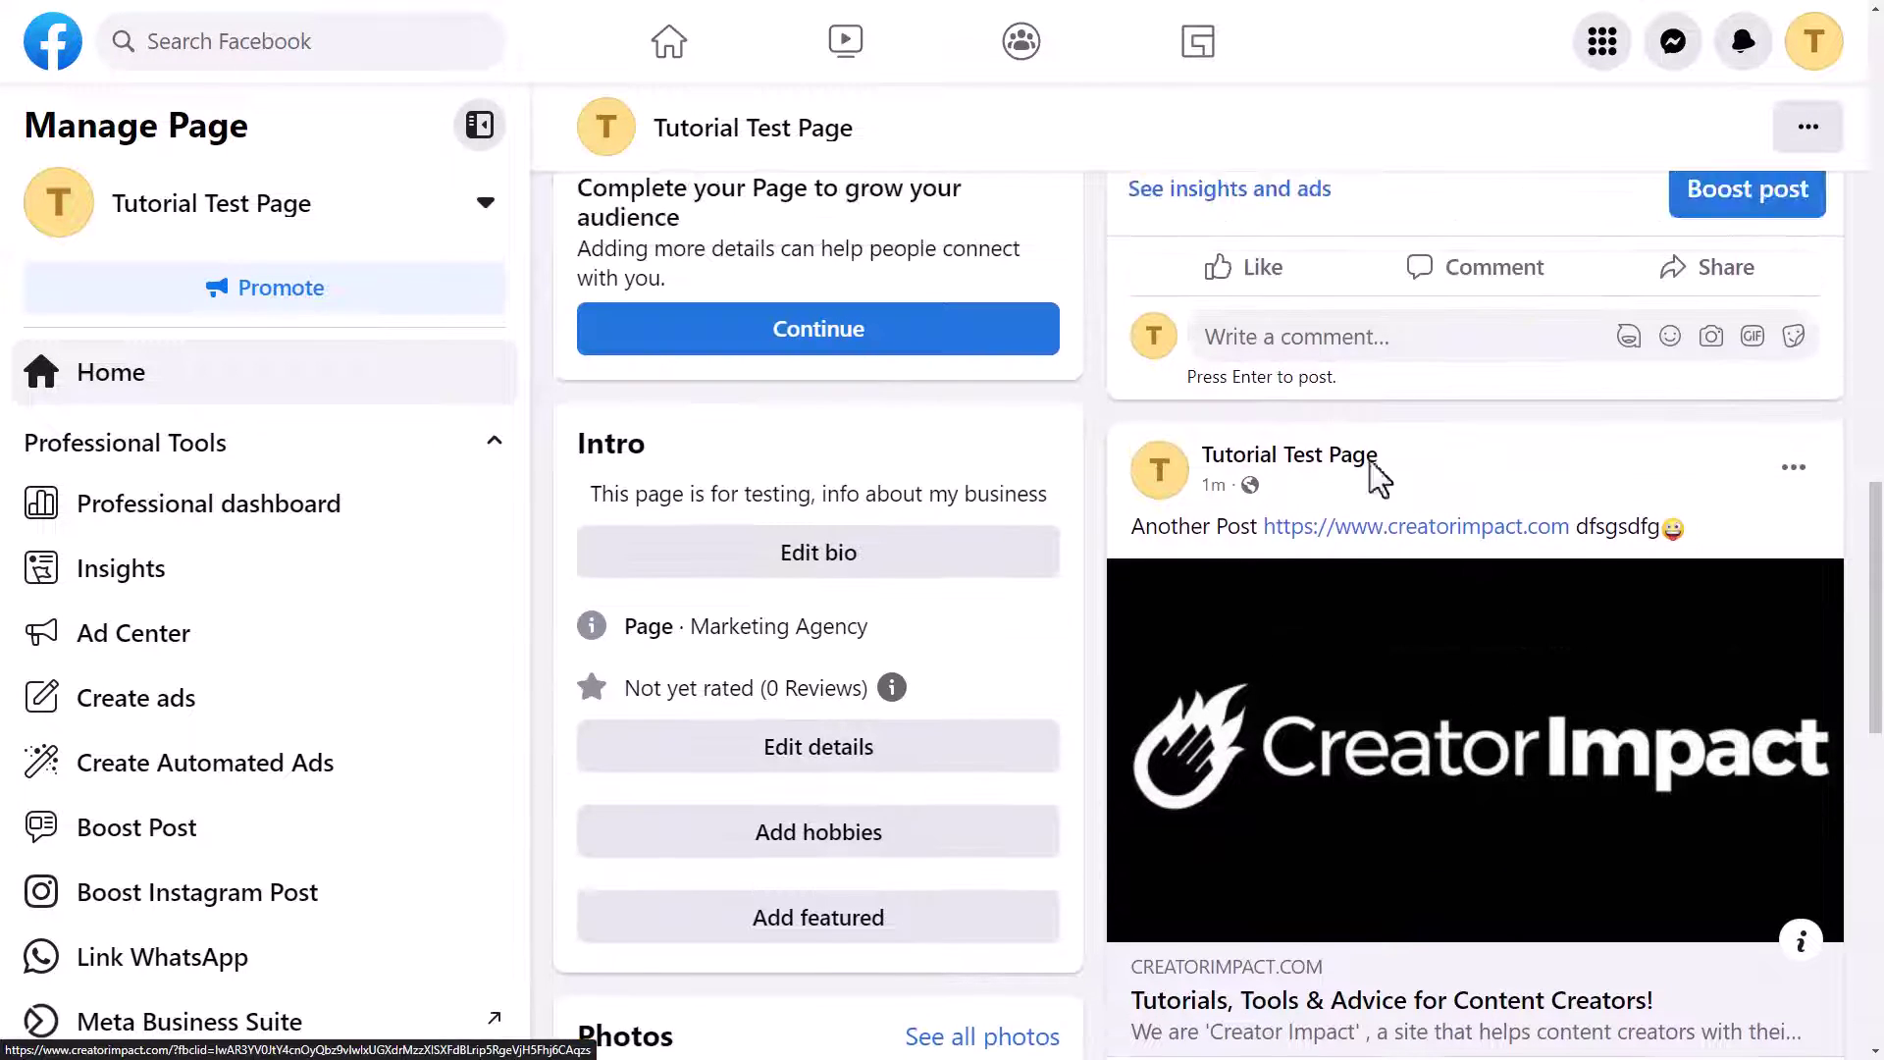
left_click(1796, 477)
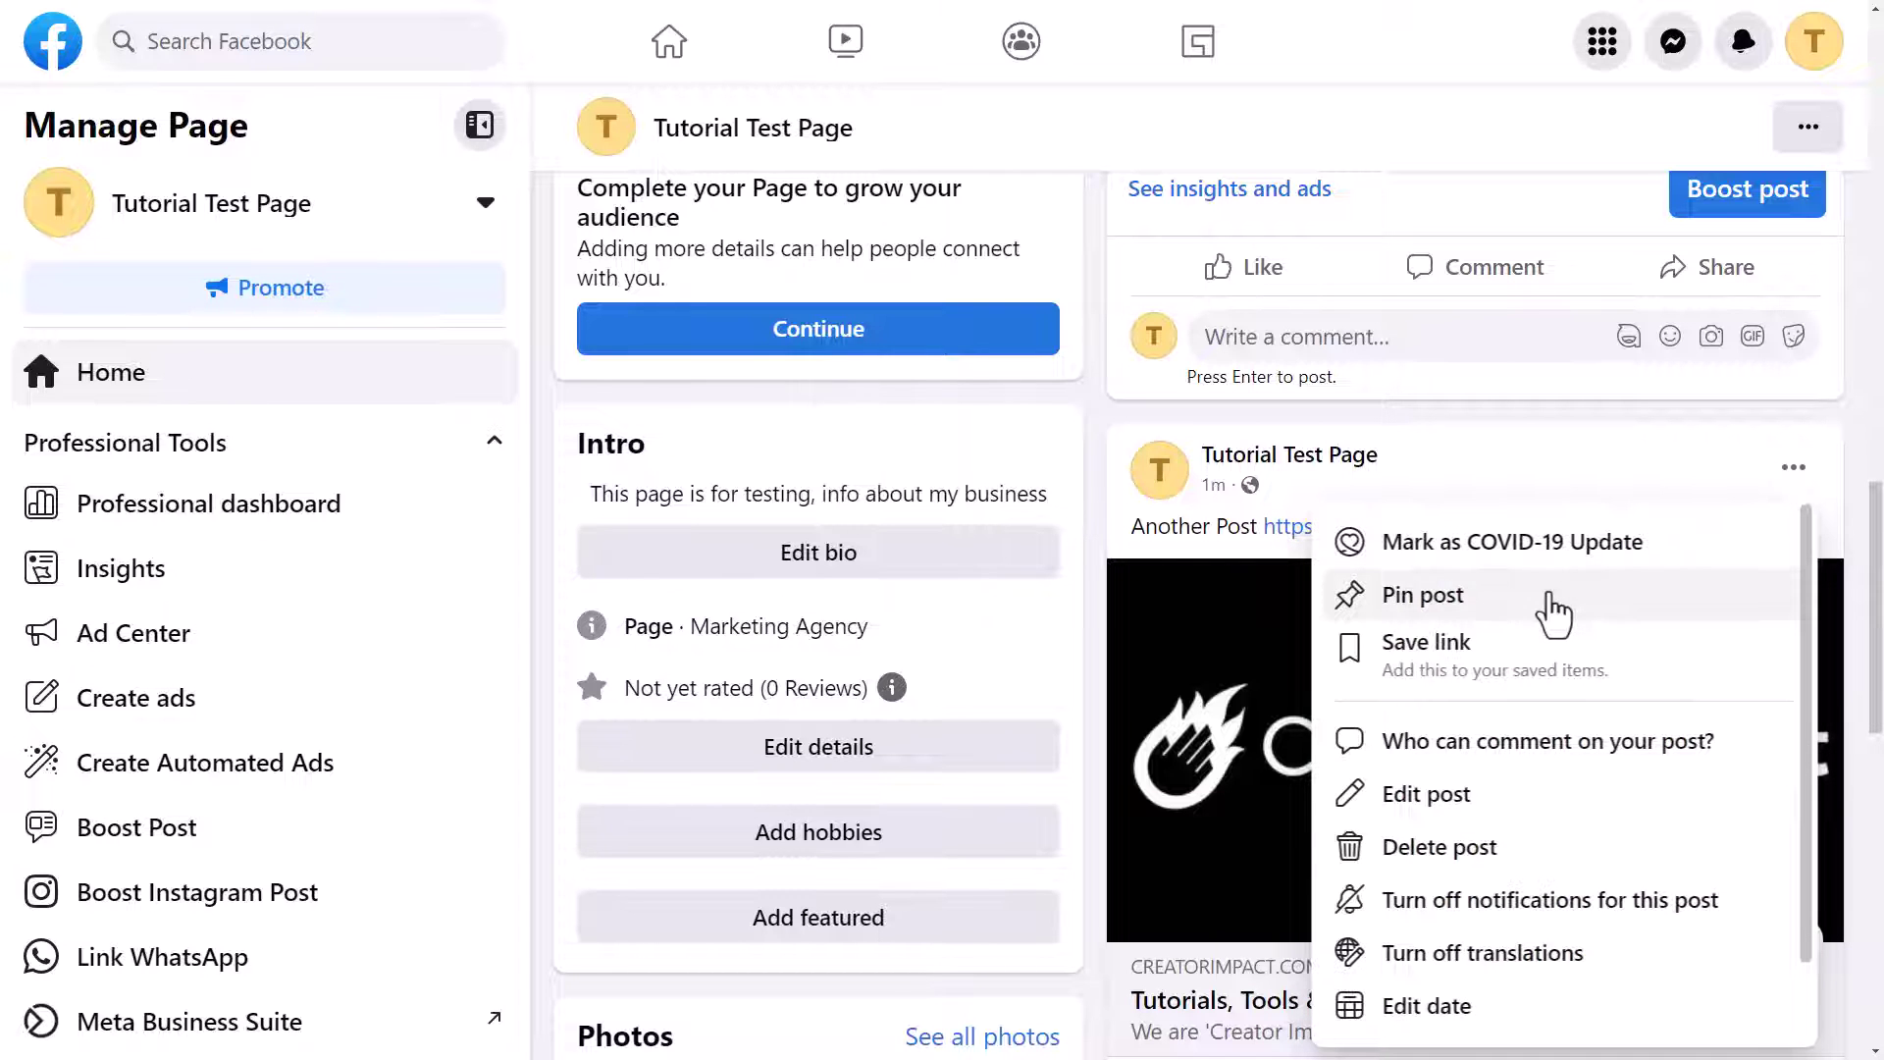
left_click(1553, 614)
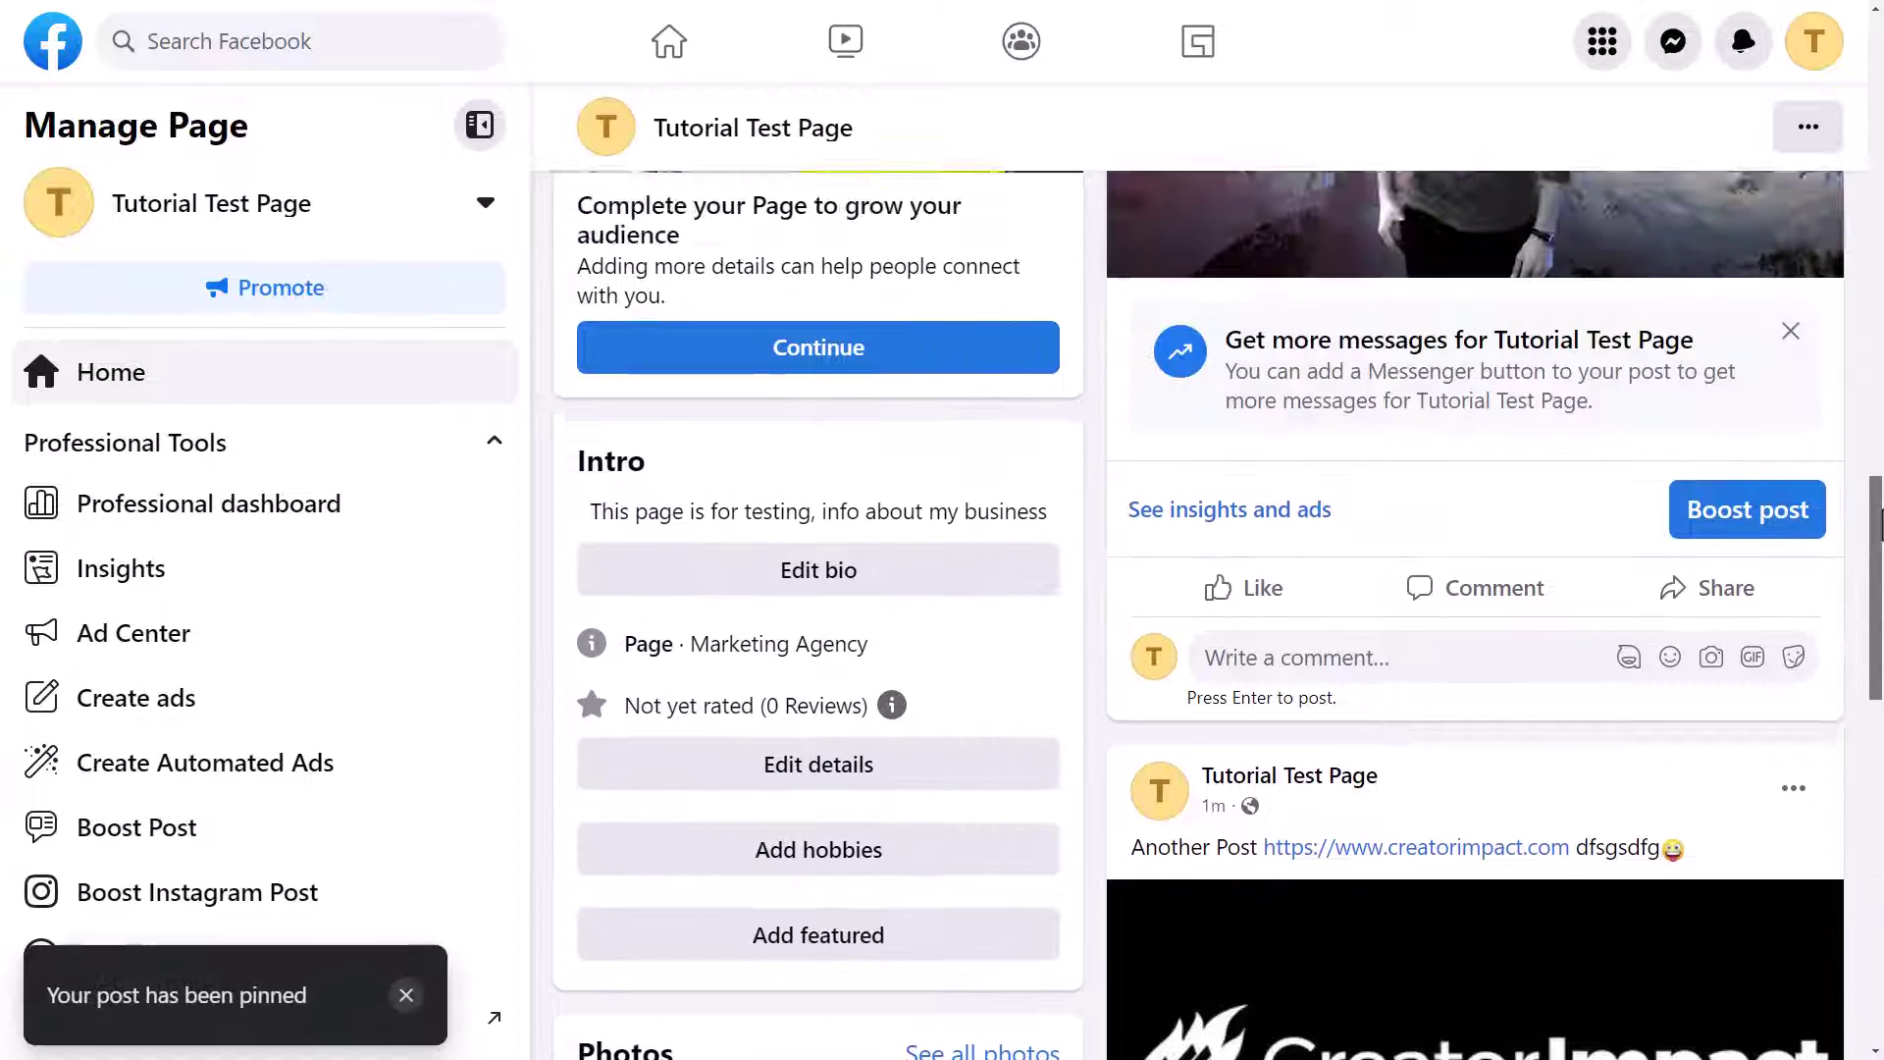
scroll(1881, 525, "up", 10)
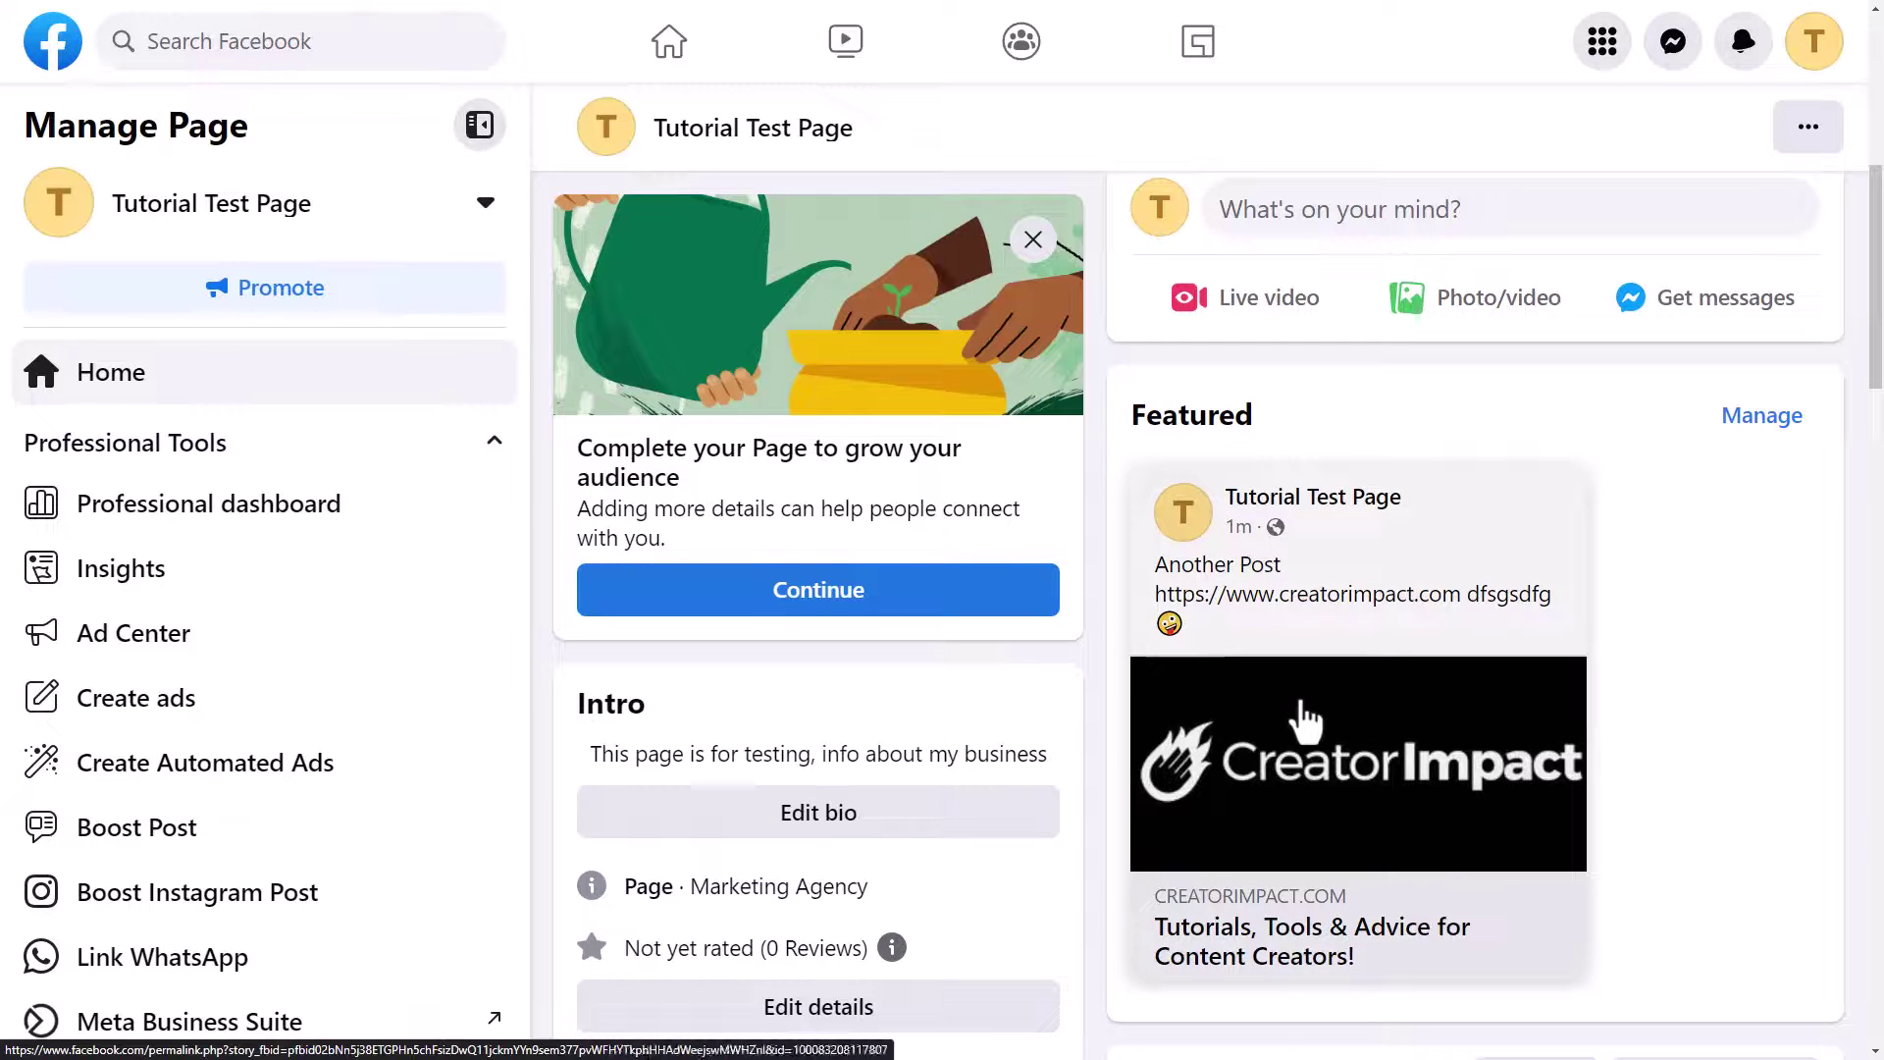
- Examine the management options available for the pinned "Another Post" post, from unpinning to refreshing the share attachment
scroll(1375, 709, "down", 12)
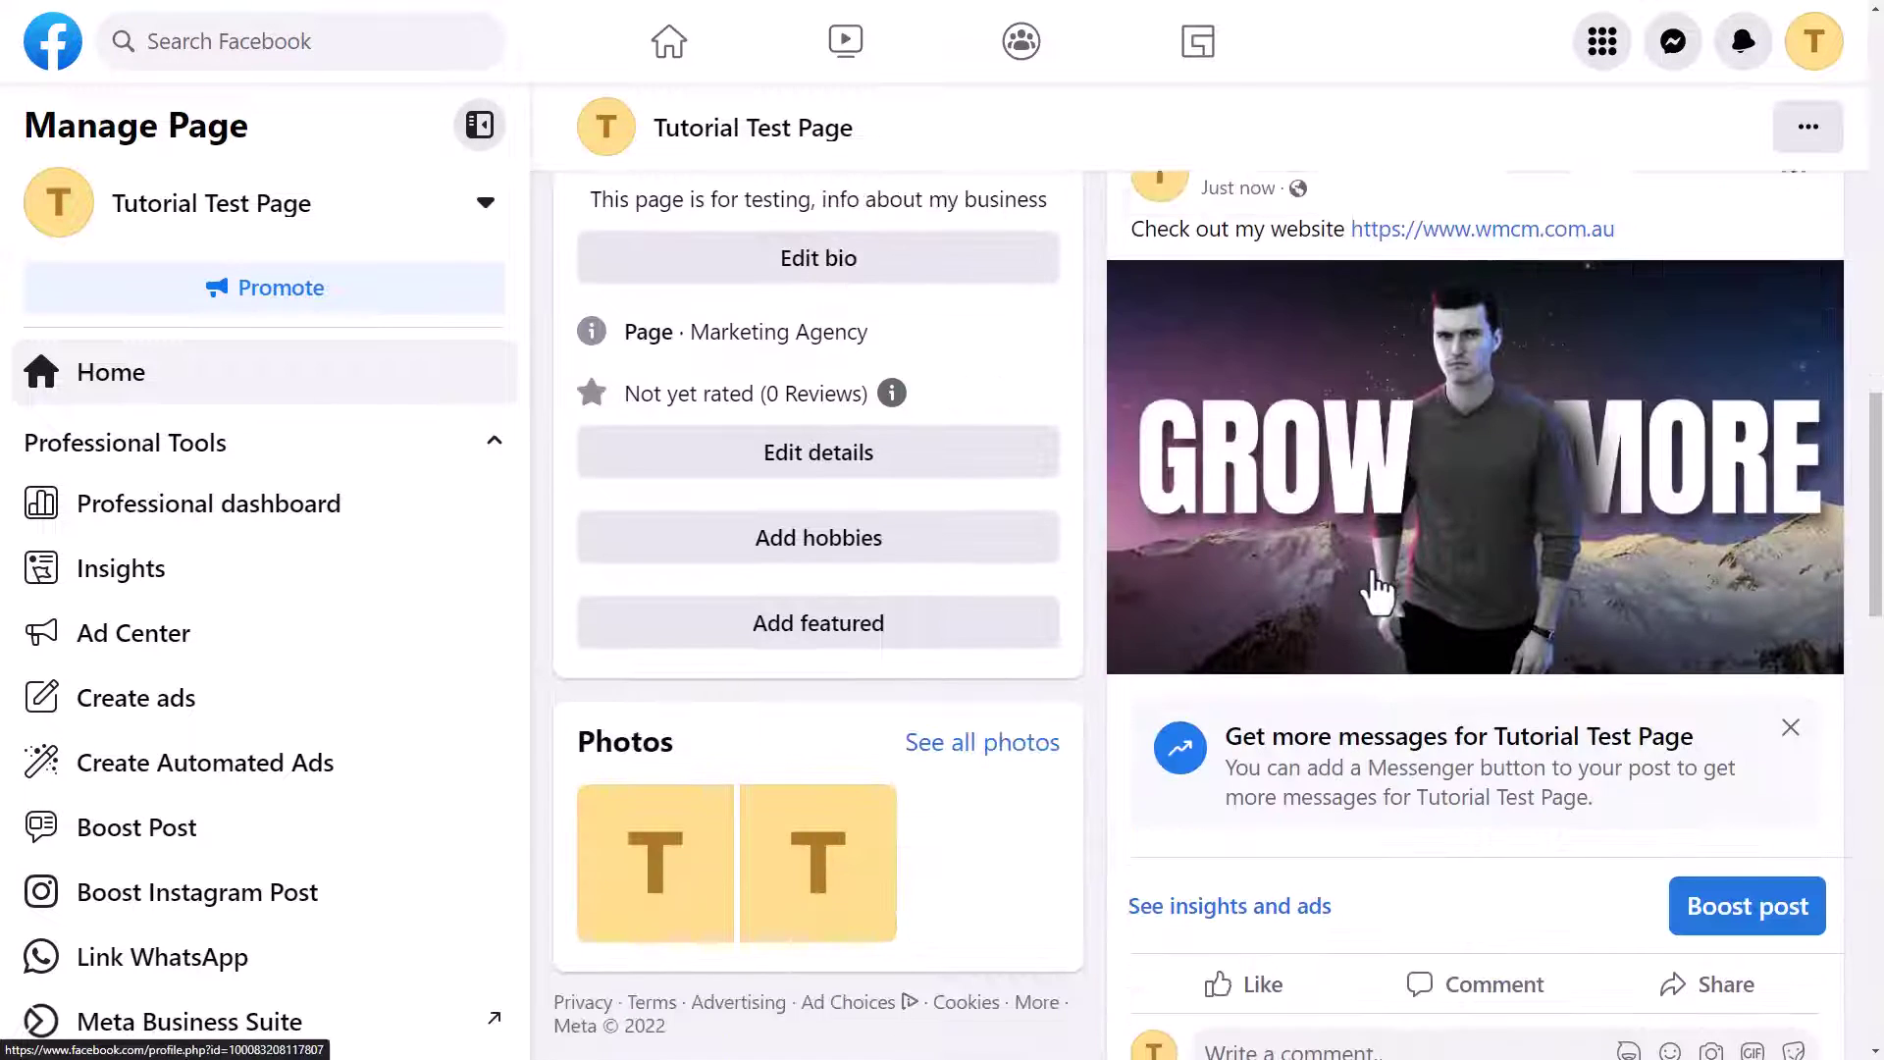
left_click(1794, 400)
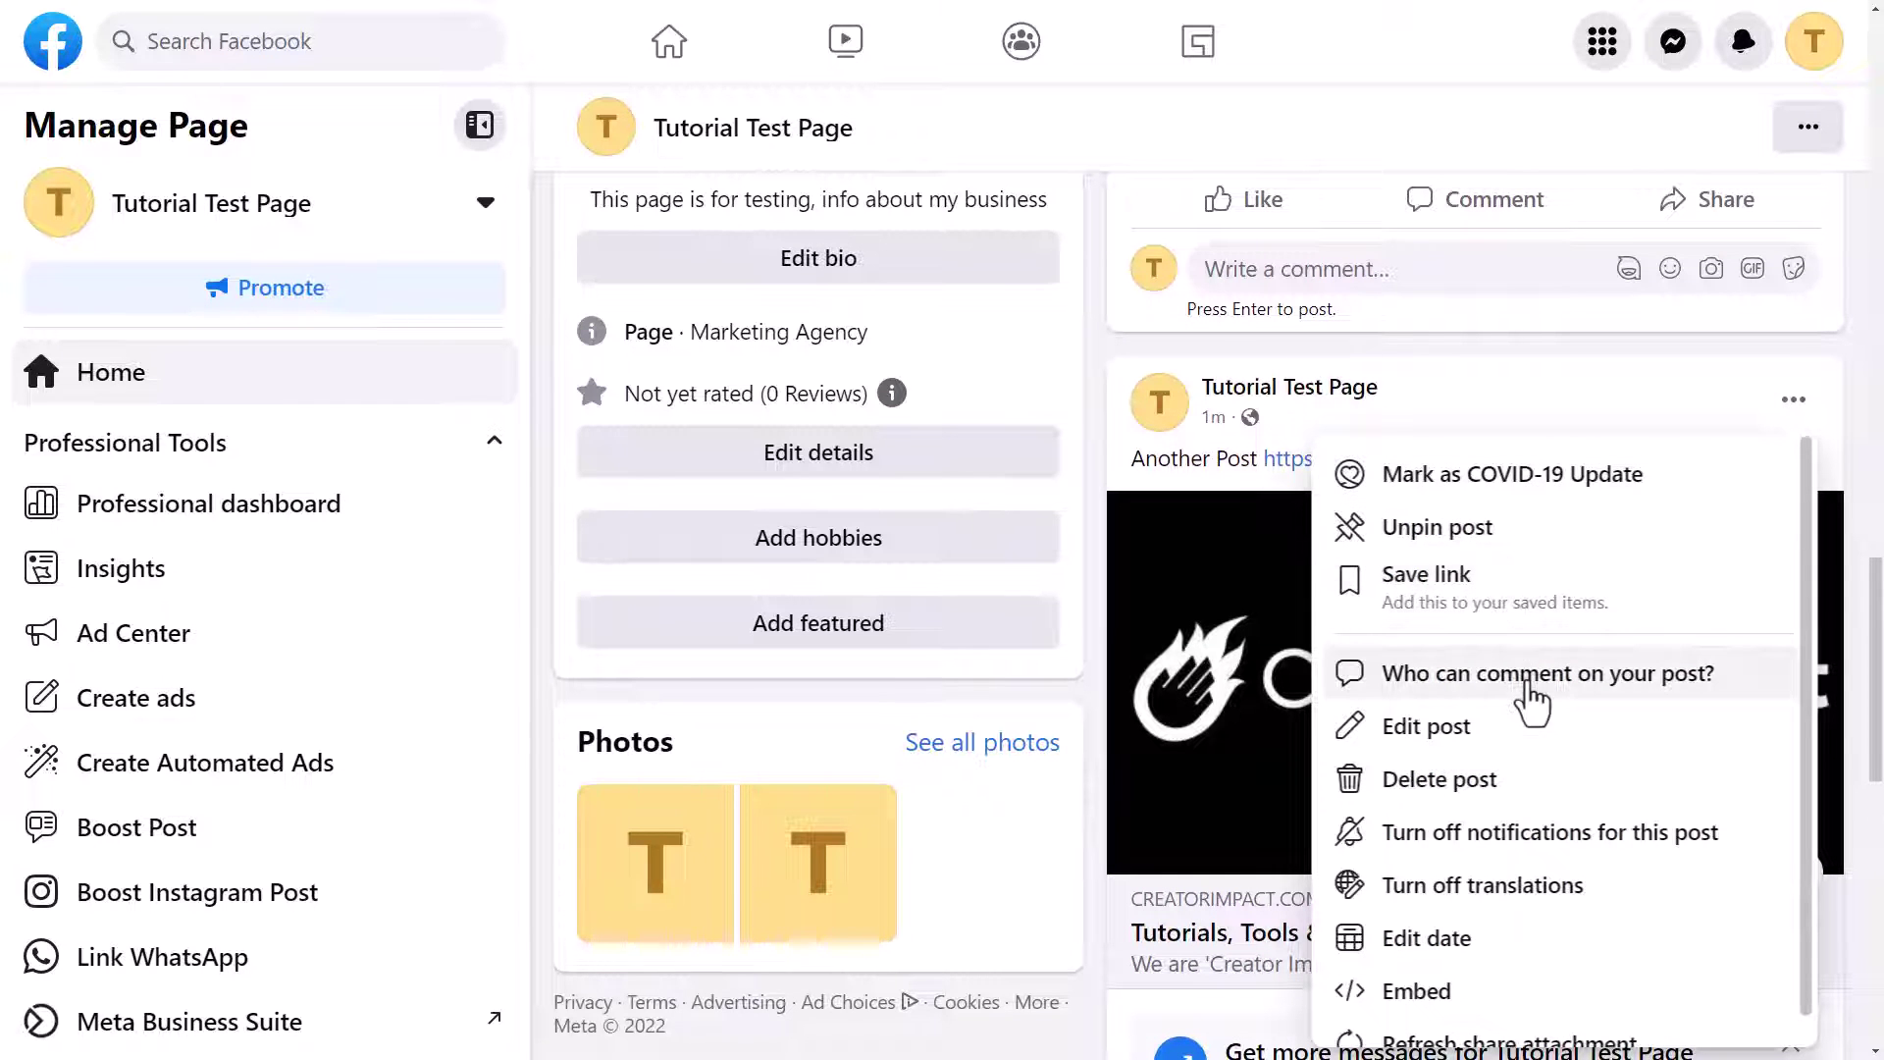
scroll(1602, 513, "down", 1)
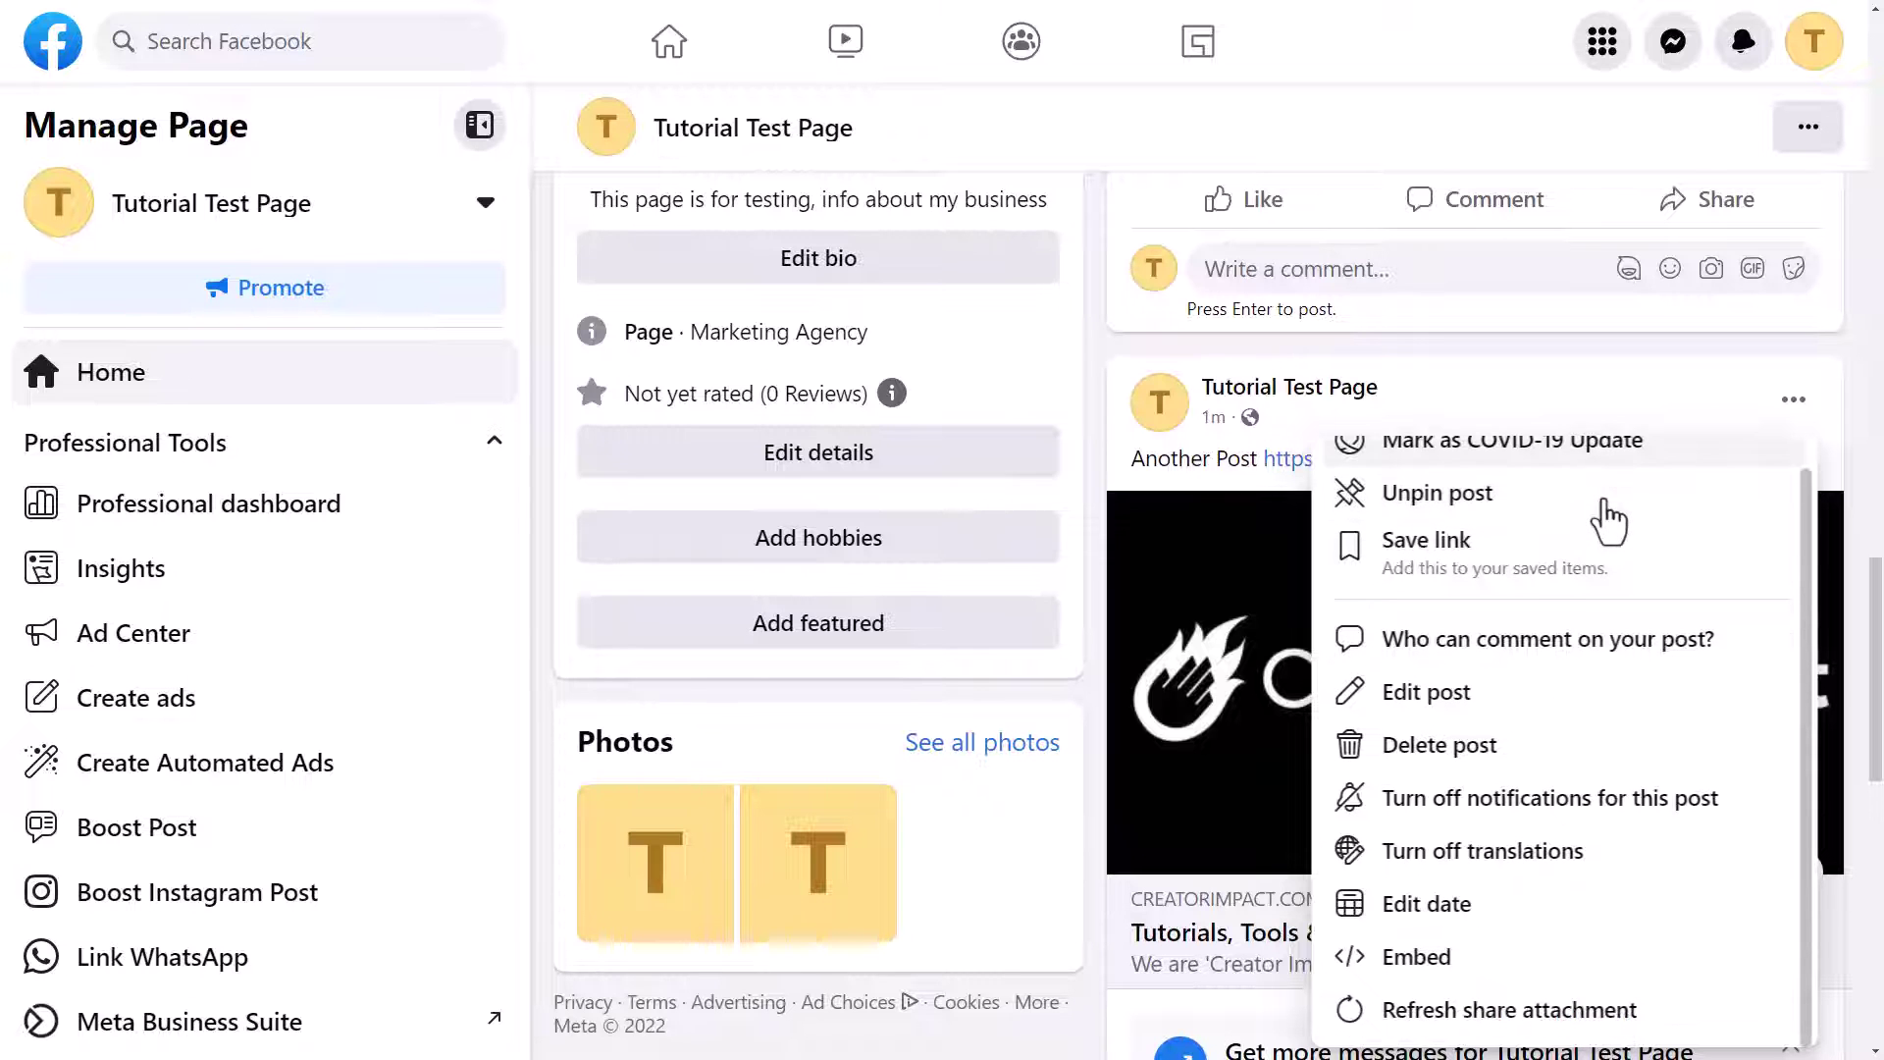
scroll(1875, 555, "down", 2)
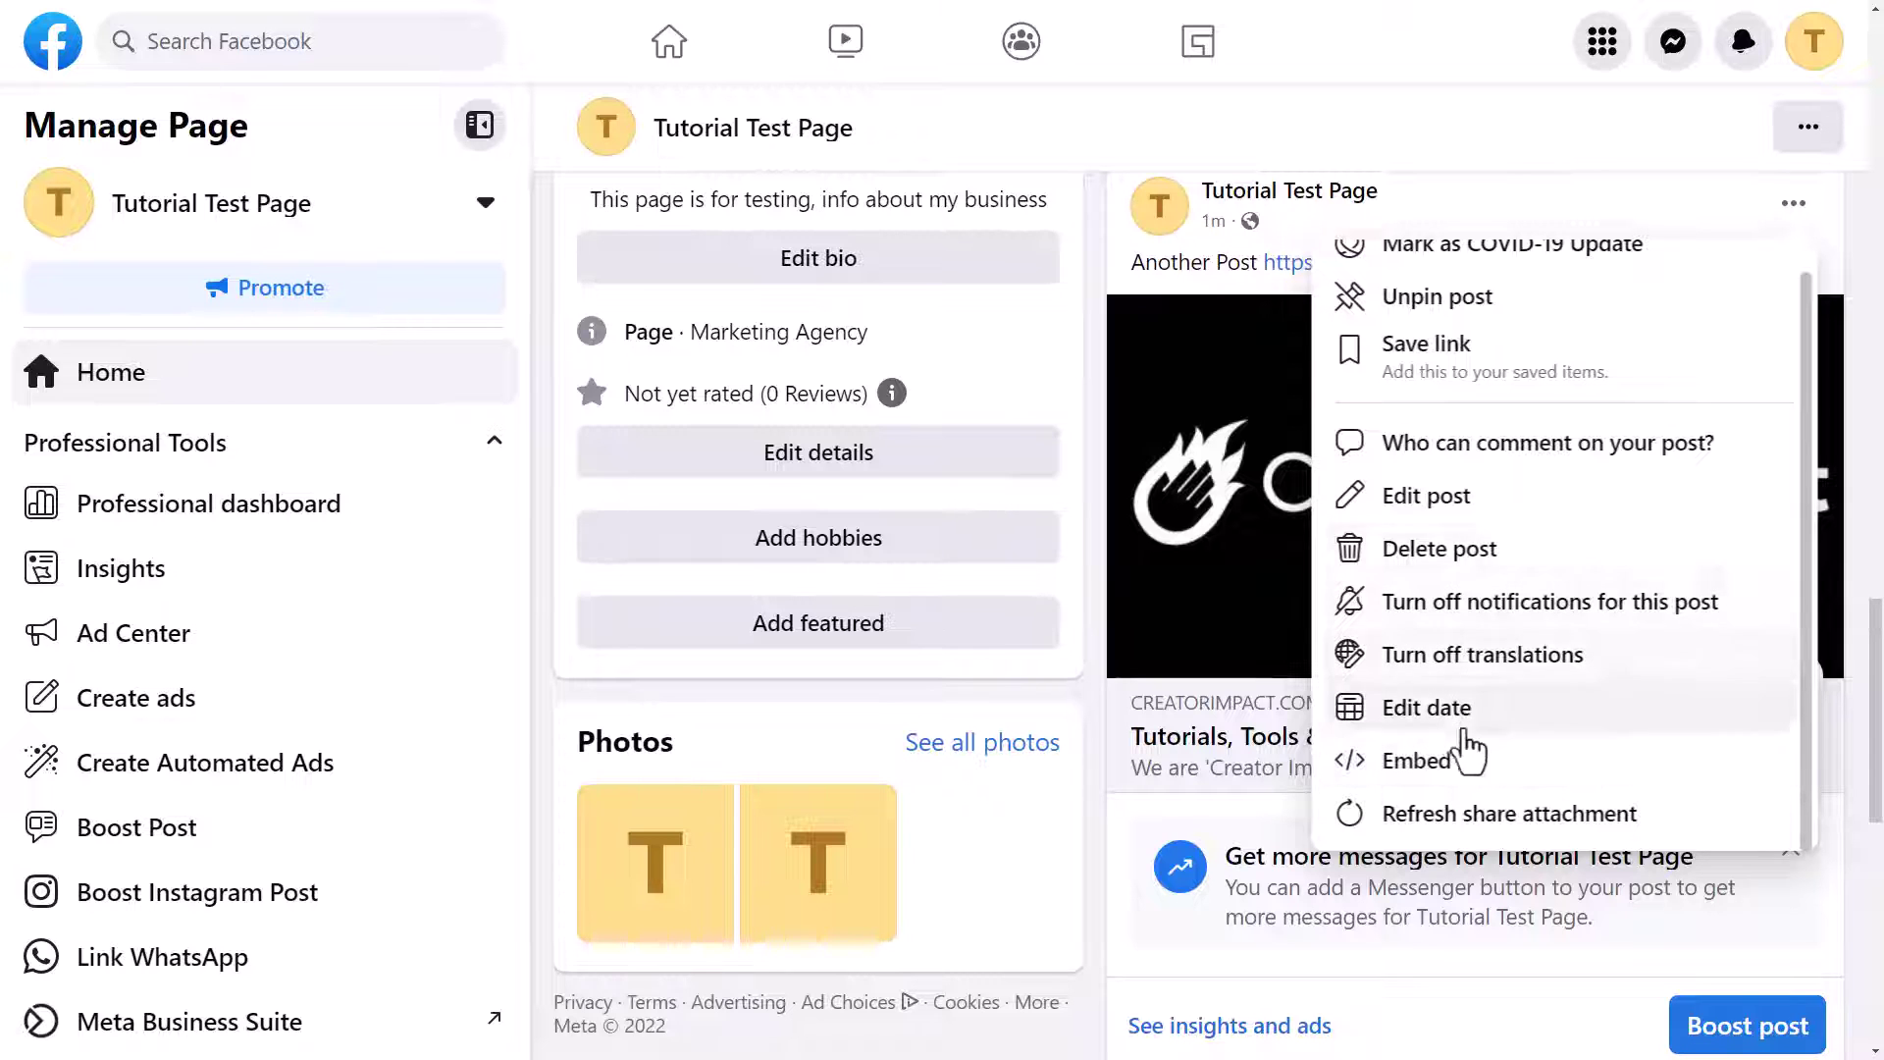
scroll(1491, 743, "up", 1)
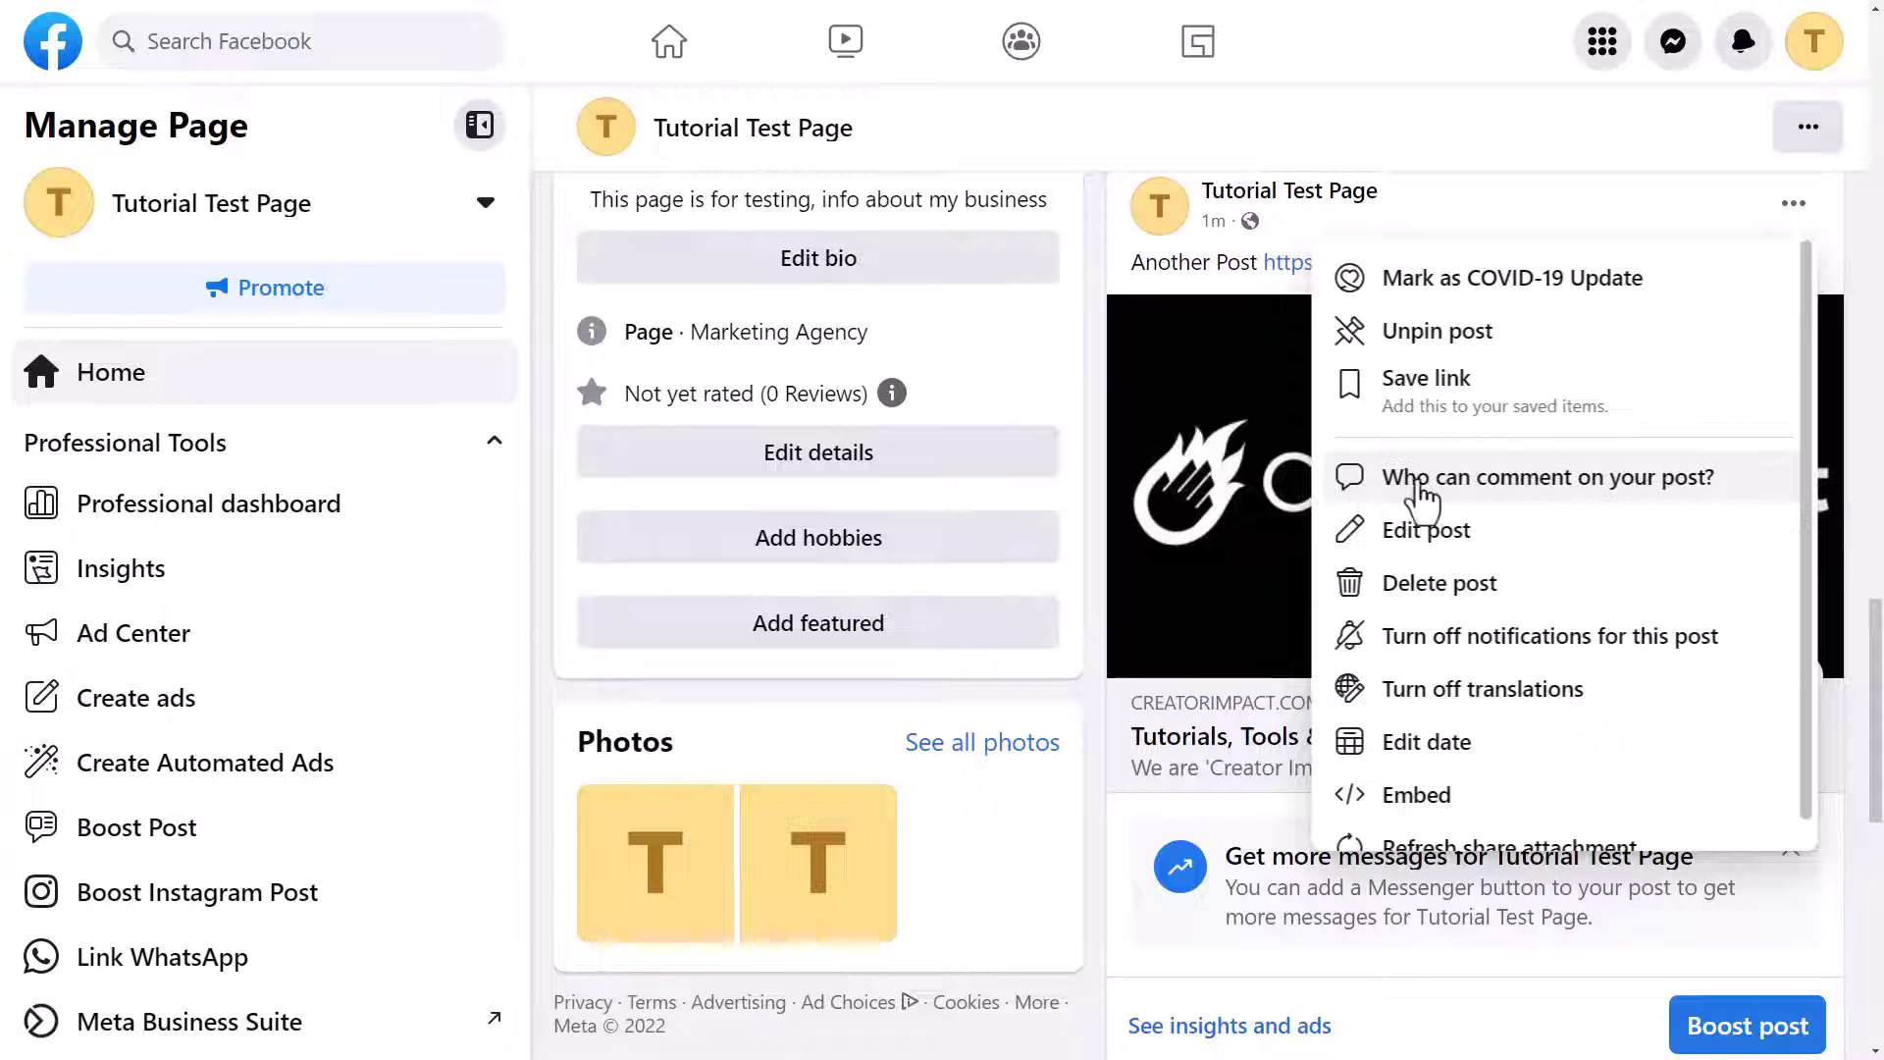
- Examine the choices for who can comment on the "Another Post" post, from Public to Profiles and Pages you mention, without applying a change
left_click(1584, 481)
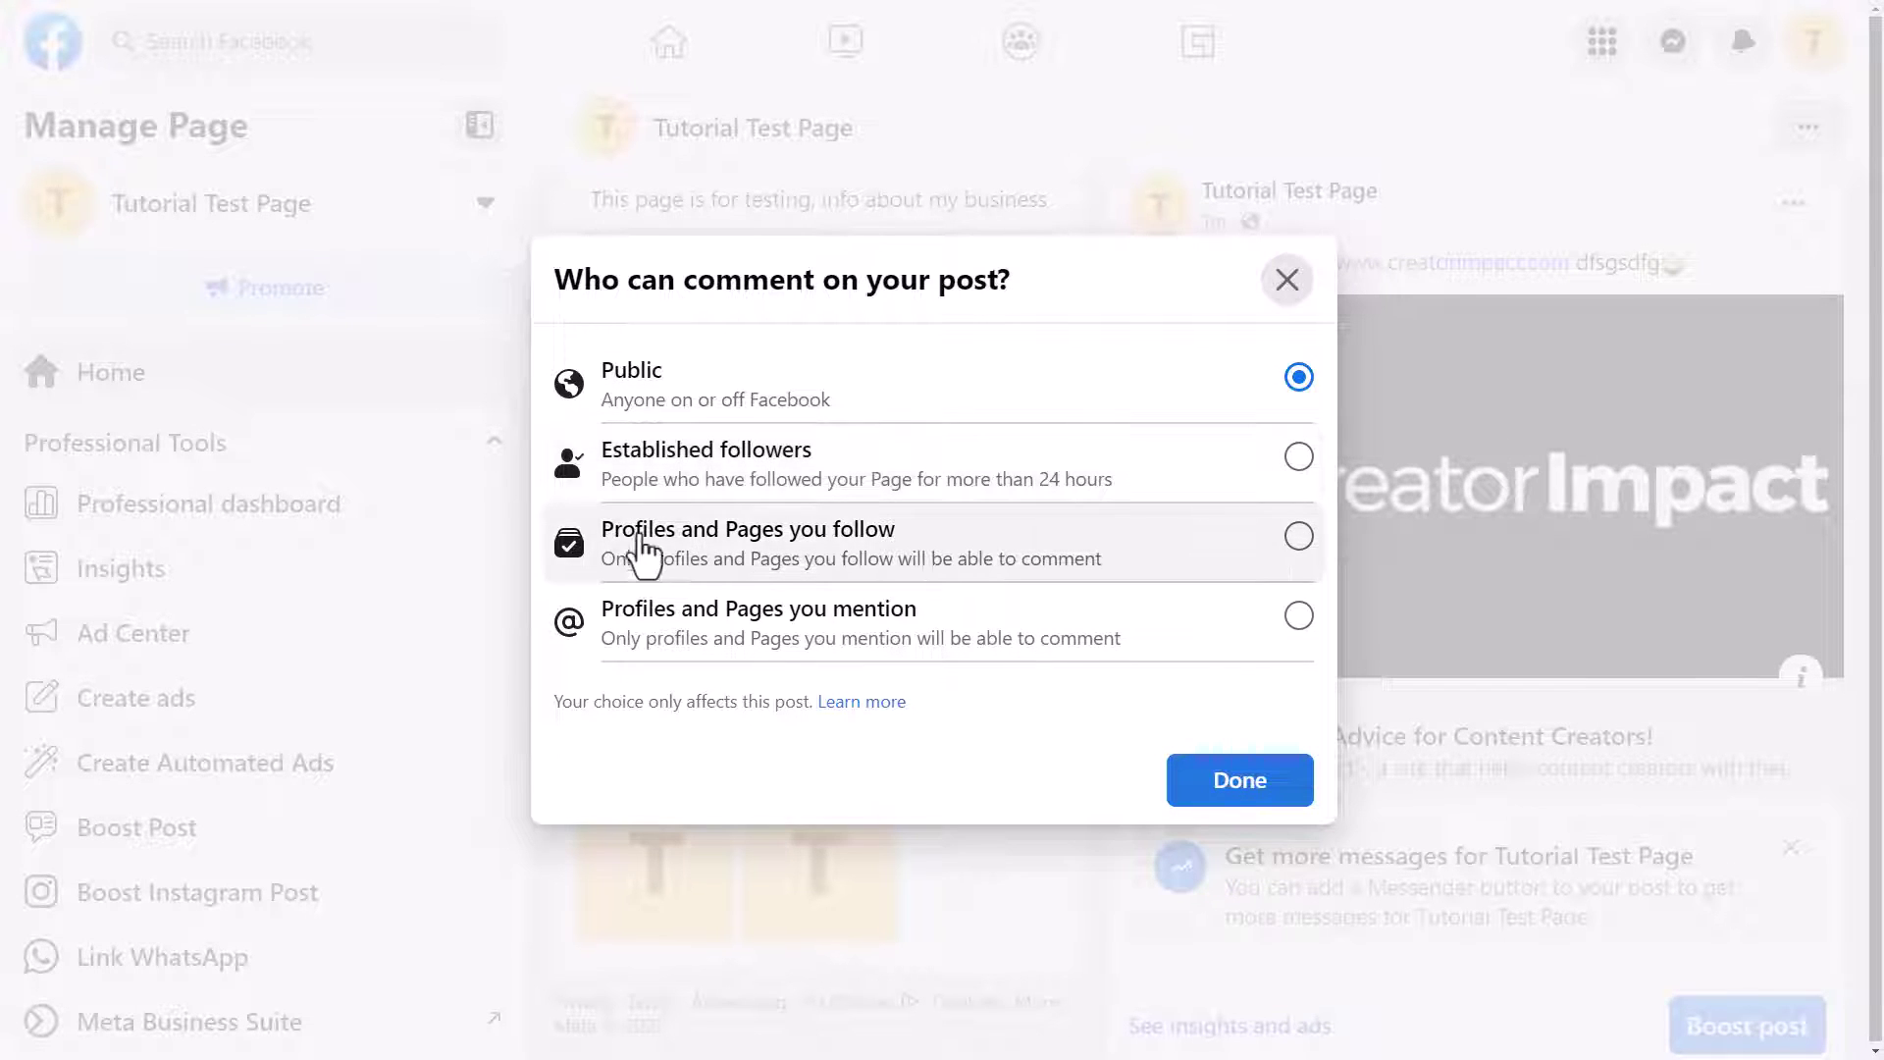
left_click(1298, 538)
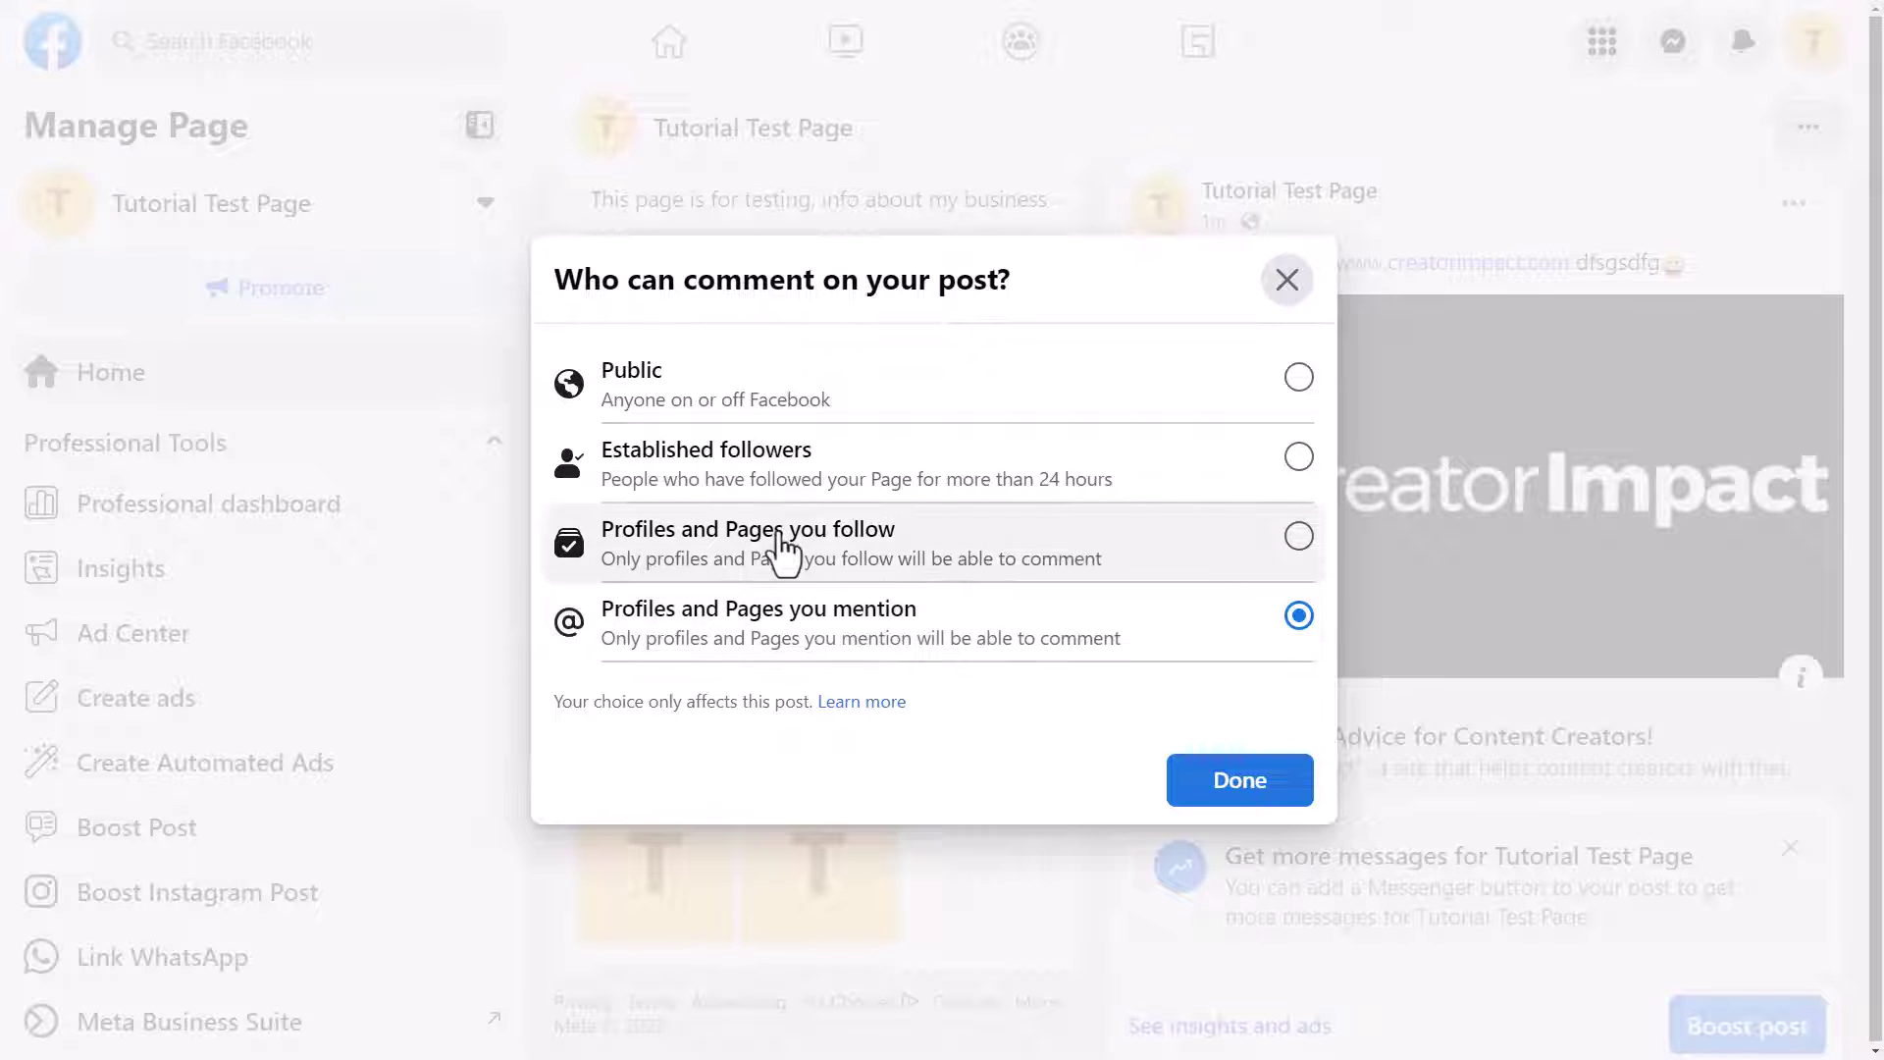
left_click(1299, 379)
left_click(1299, 458)
left_click(1299, 536)
left_click(1296, 618)
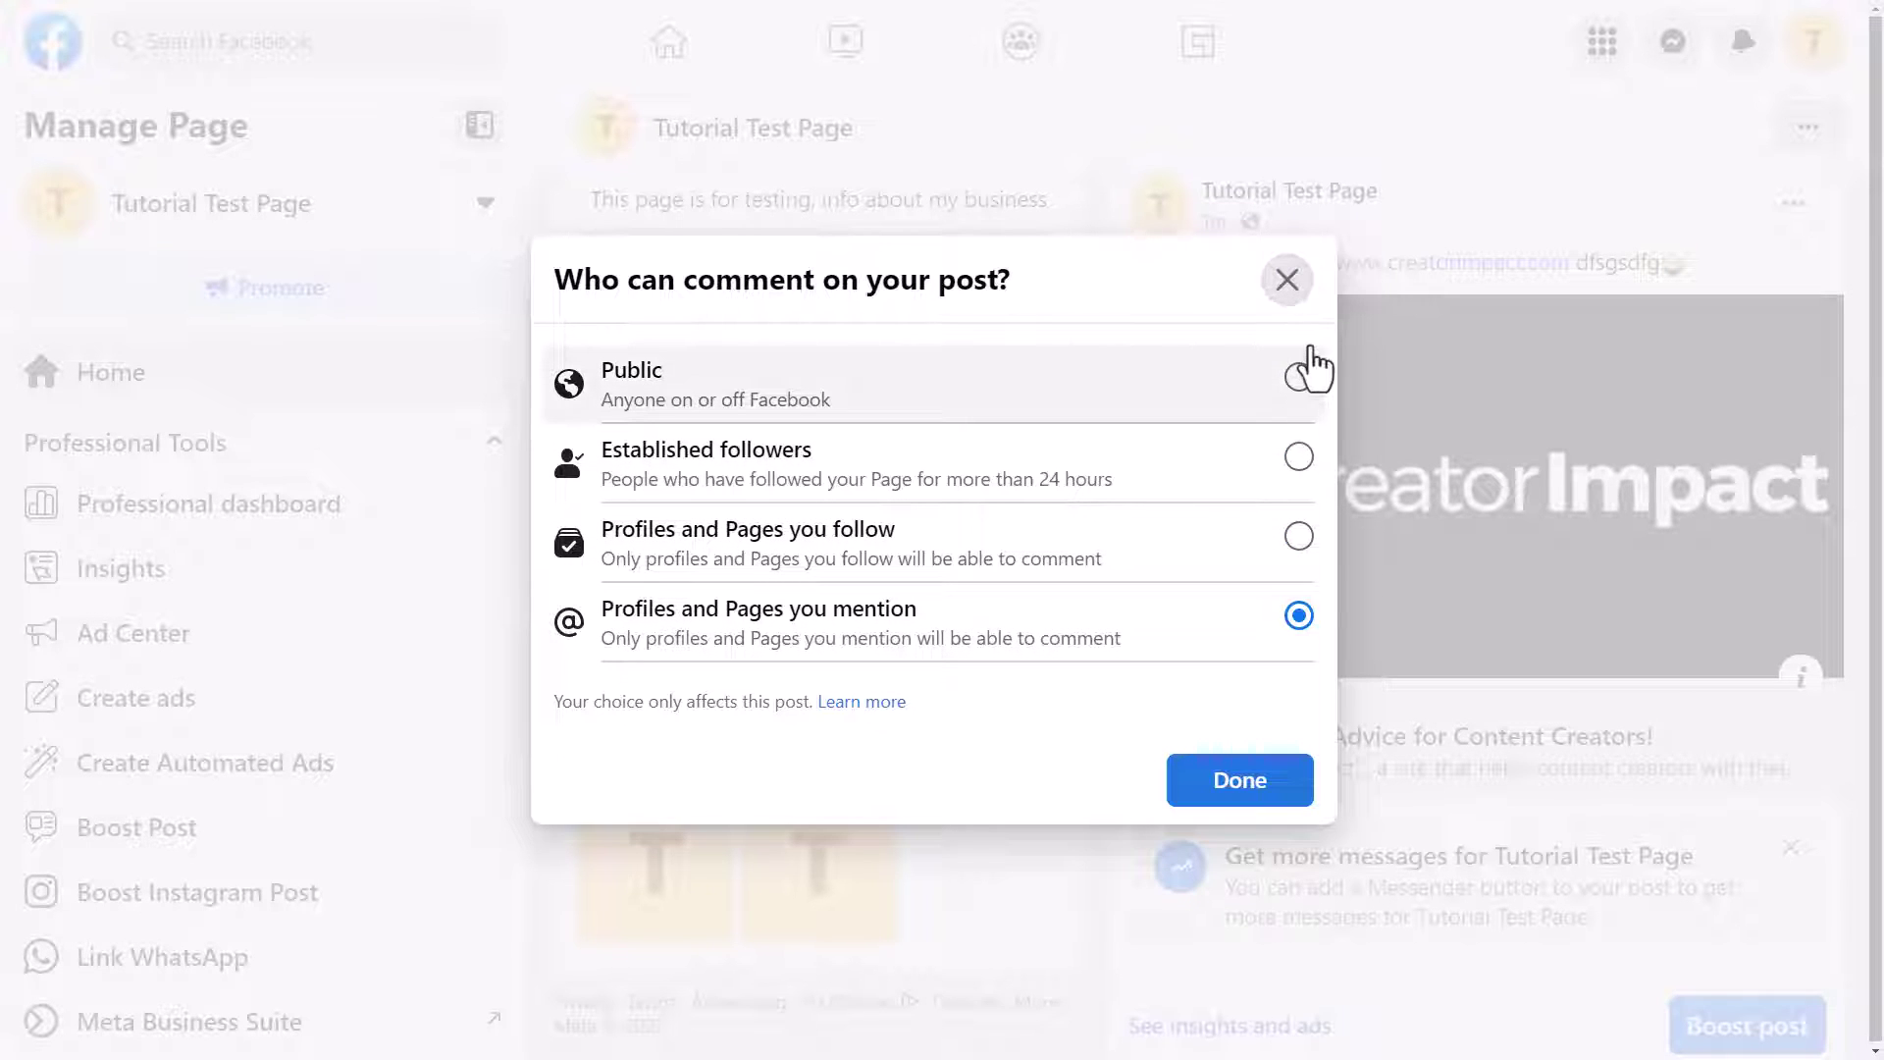
left_click(1288, 284)
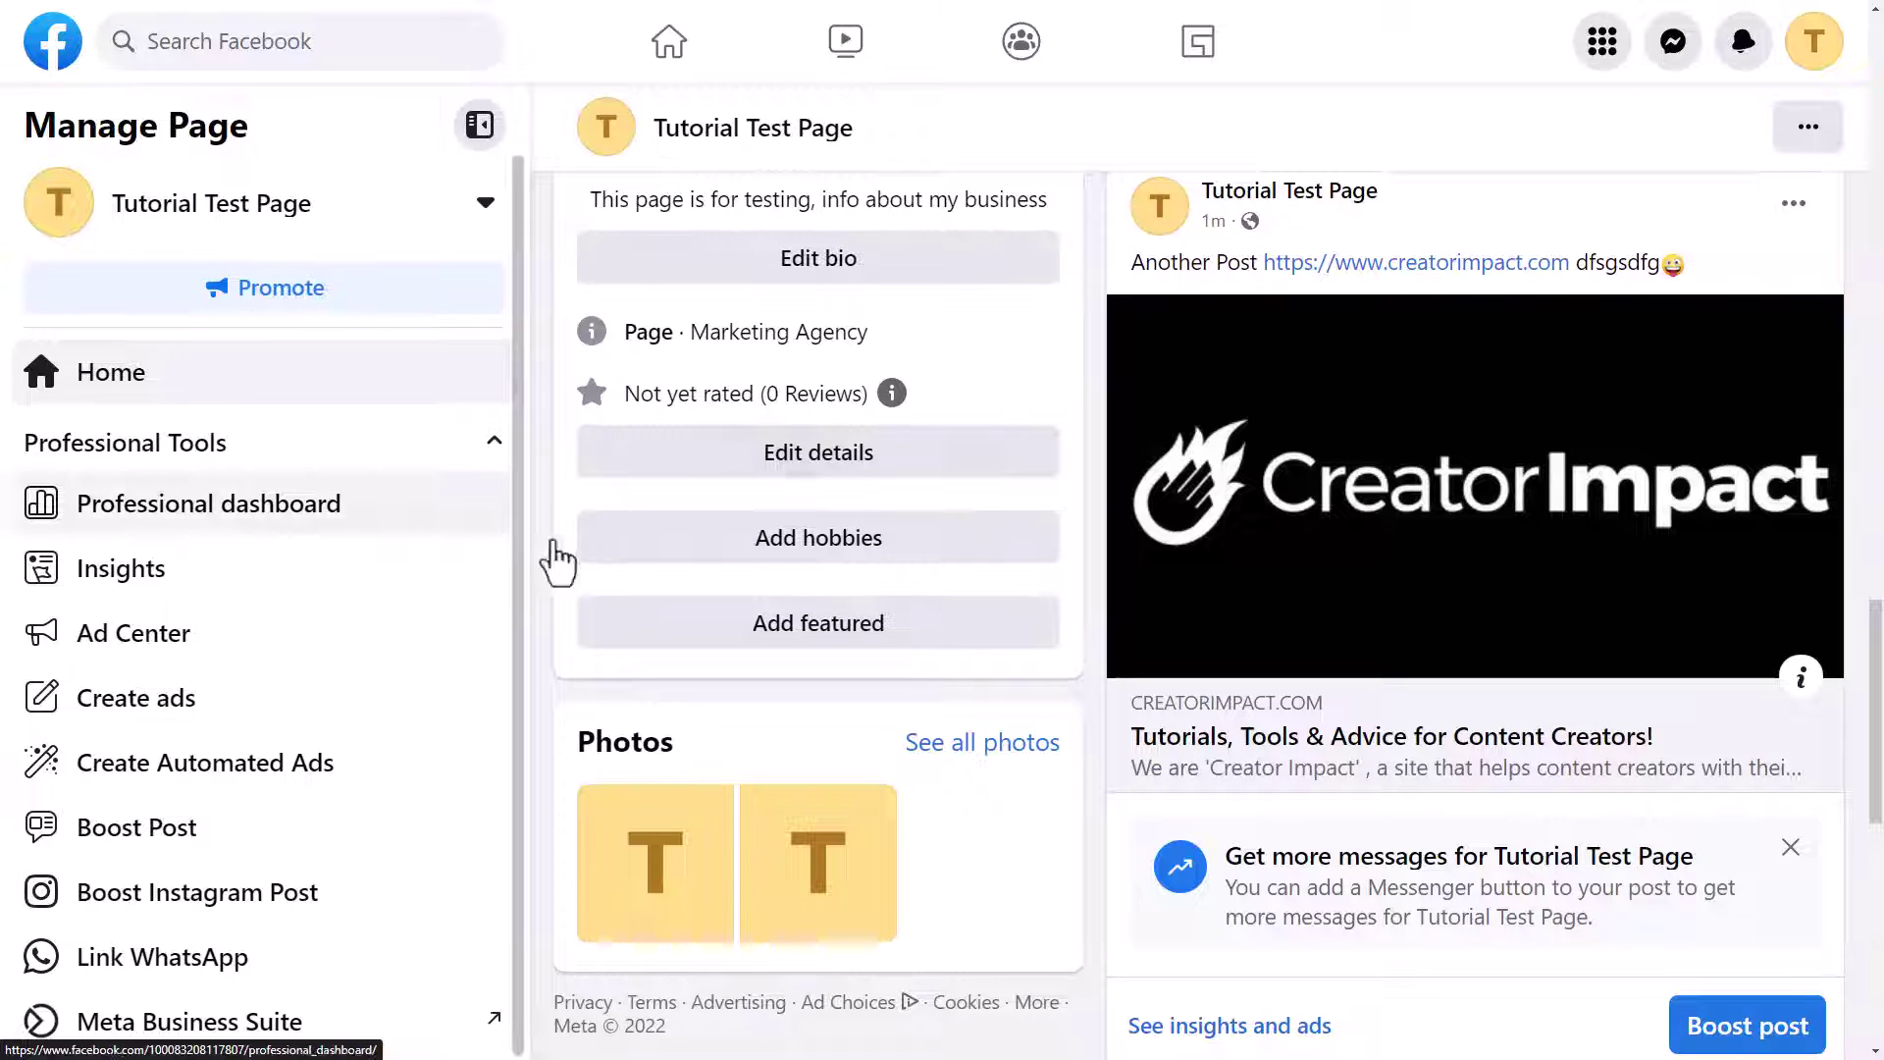
- Review the page's additional options, check how to invite friends to Tutorial Test Page, and dismiss the profile-switching prompt
left_click(917, 746)
scroll(946, 762, "up", 8)
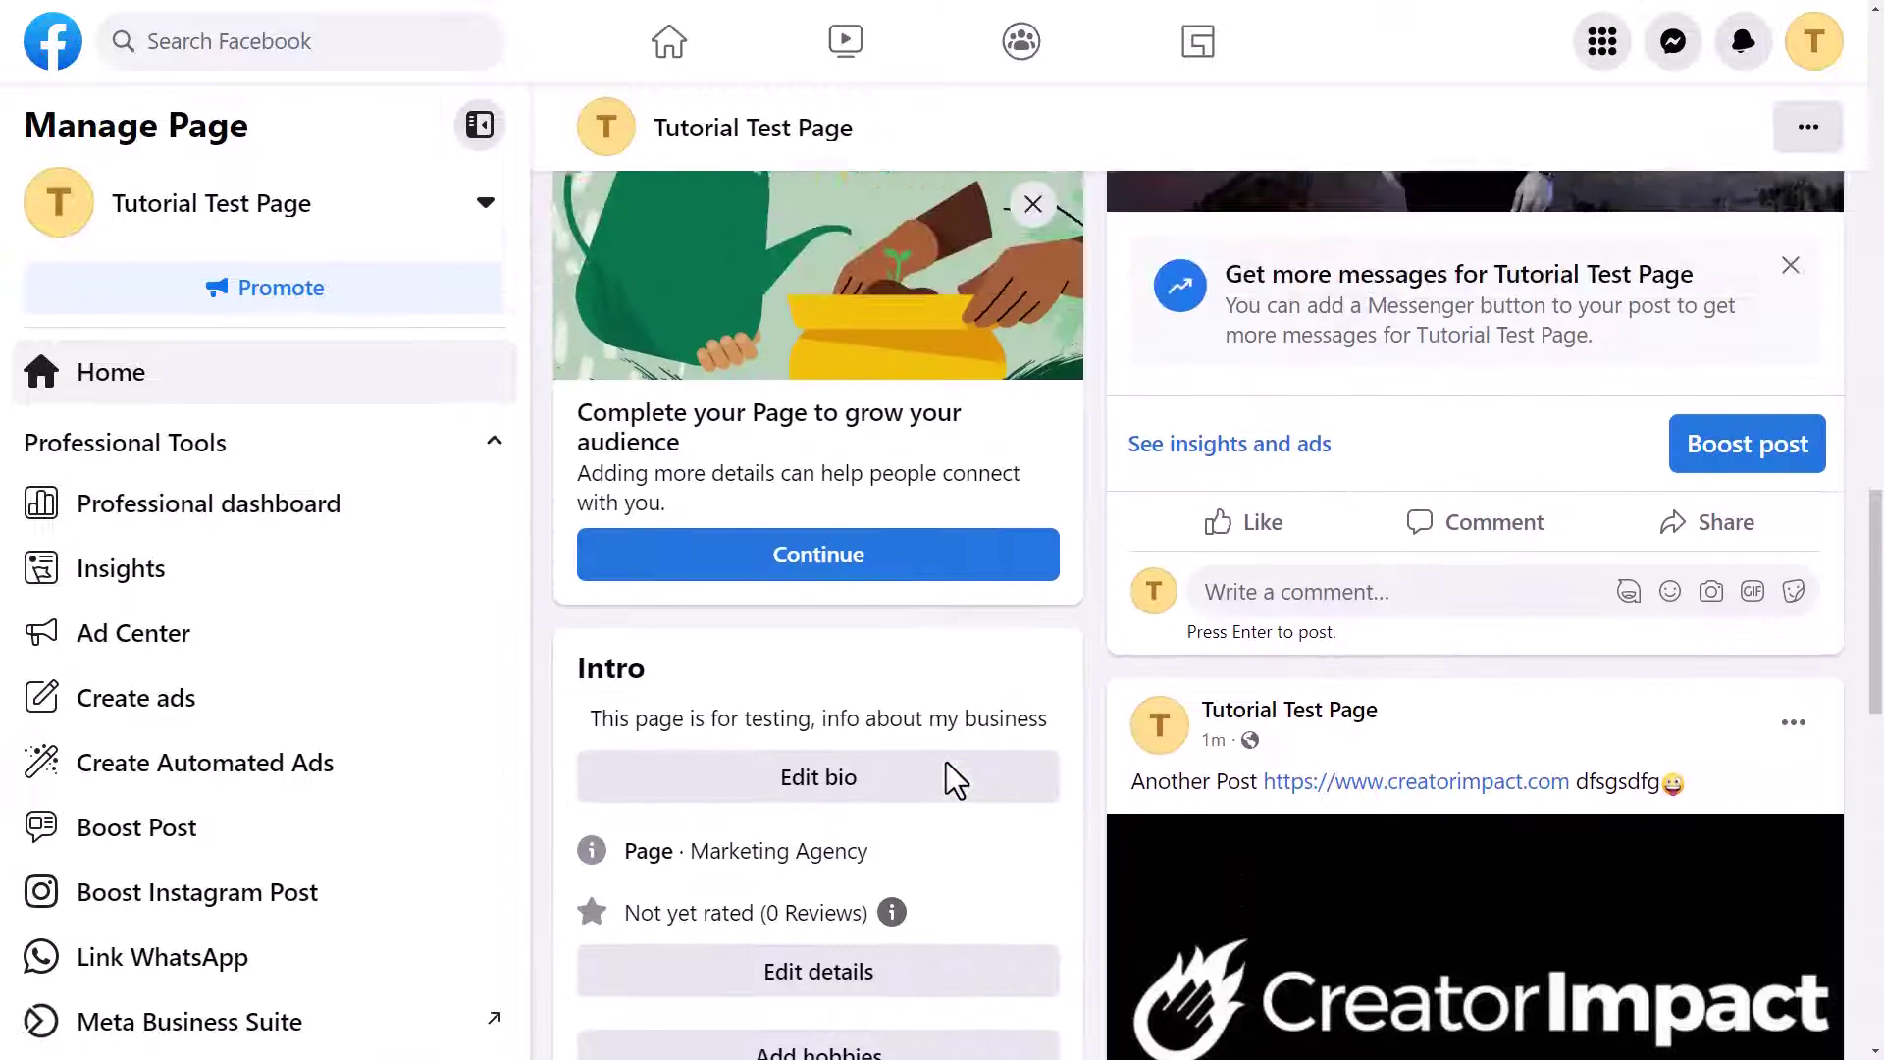
scroll(947, 763, "up", 10)
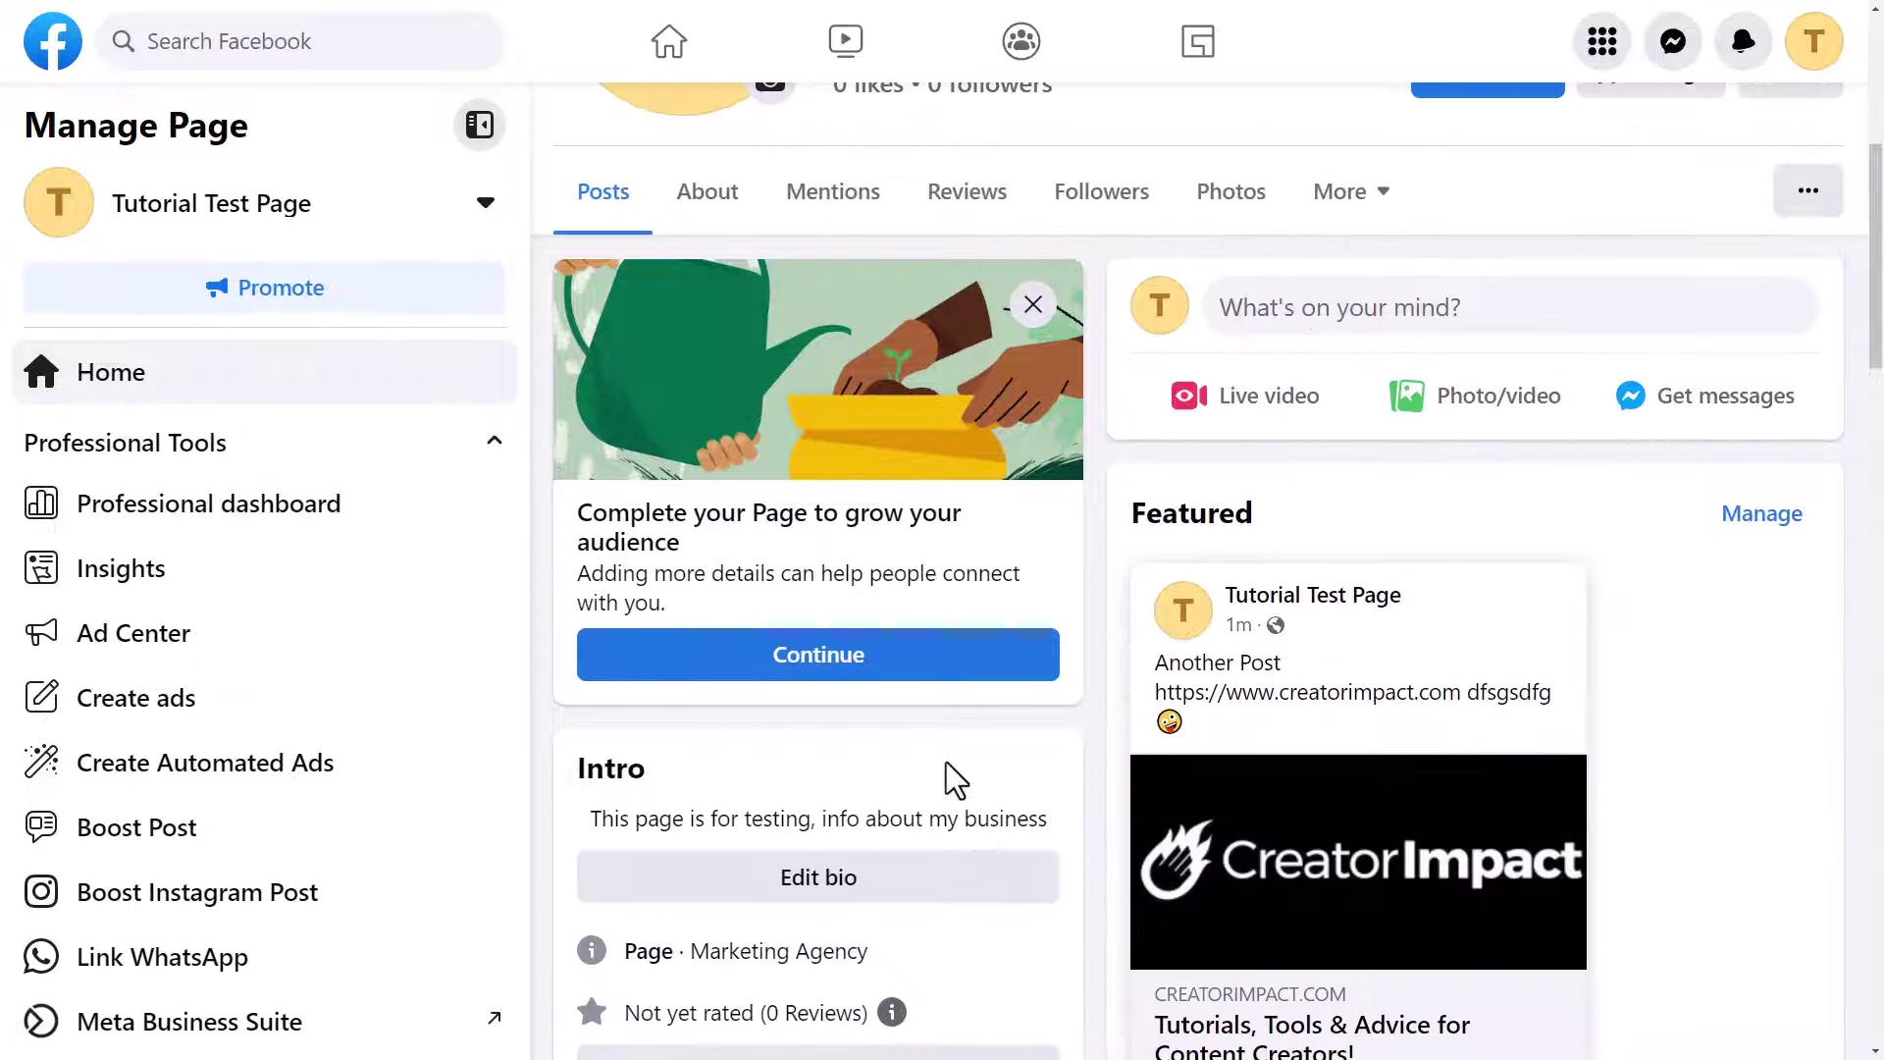
scroll(1115, 168, "up", 4)
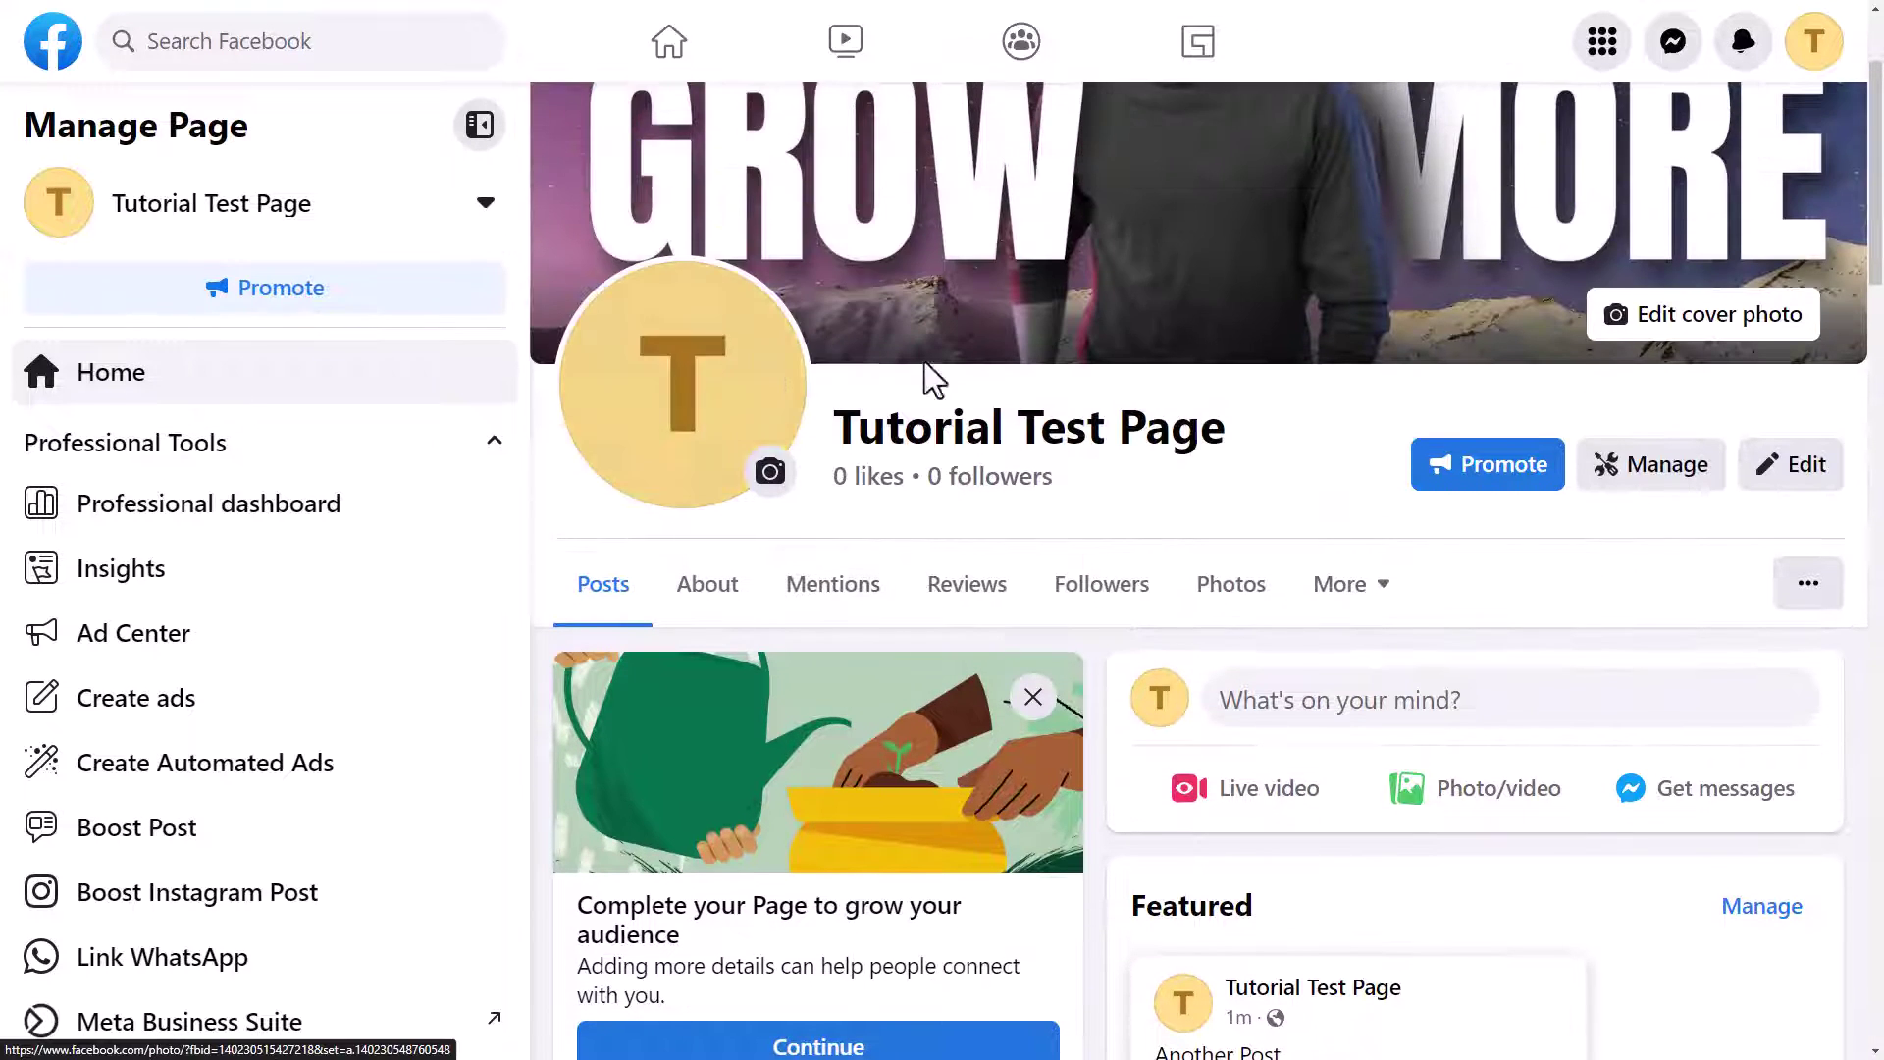
scroll(997, 451, "down", 6)
scroll(1355, 413, "up", 3)
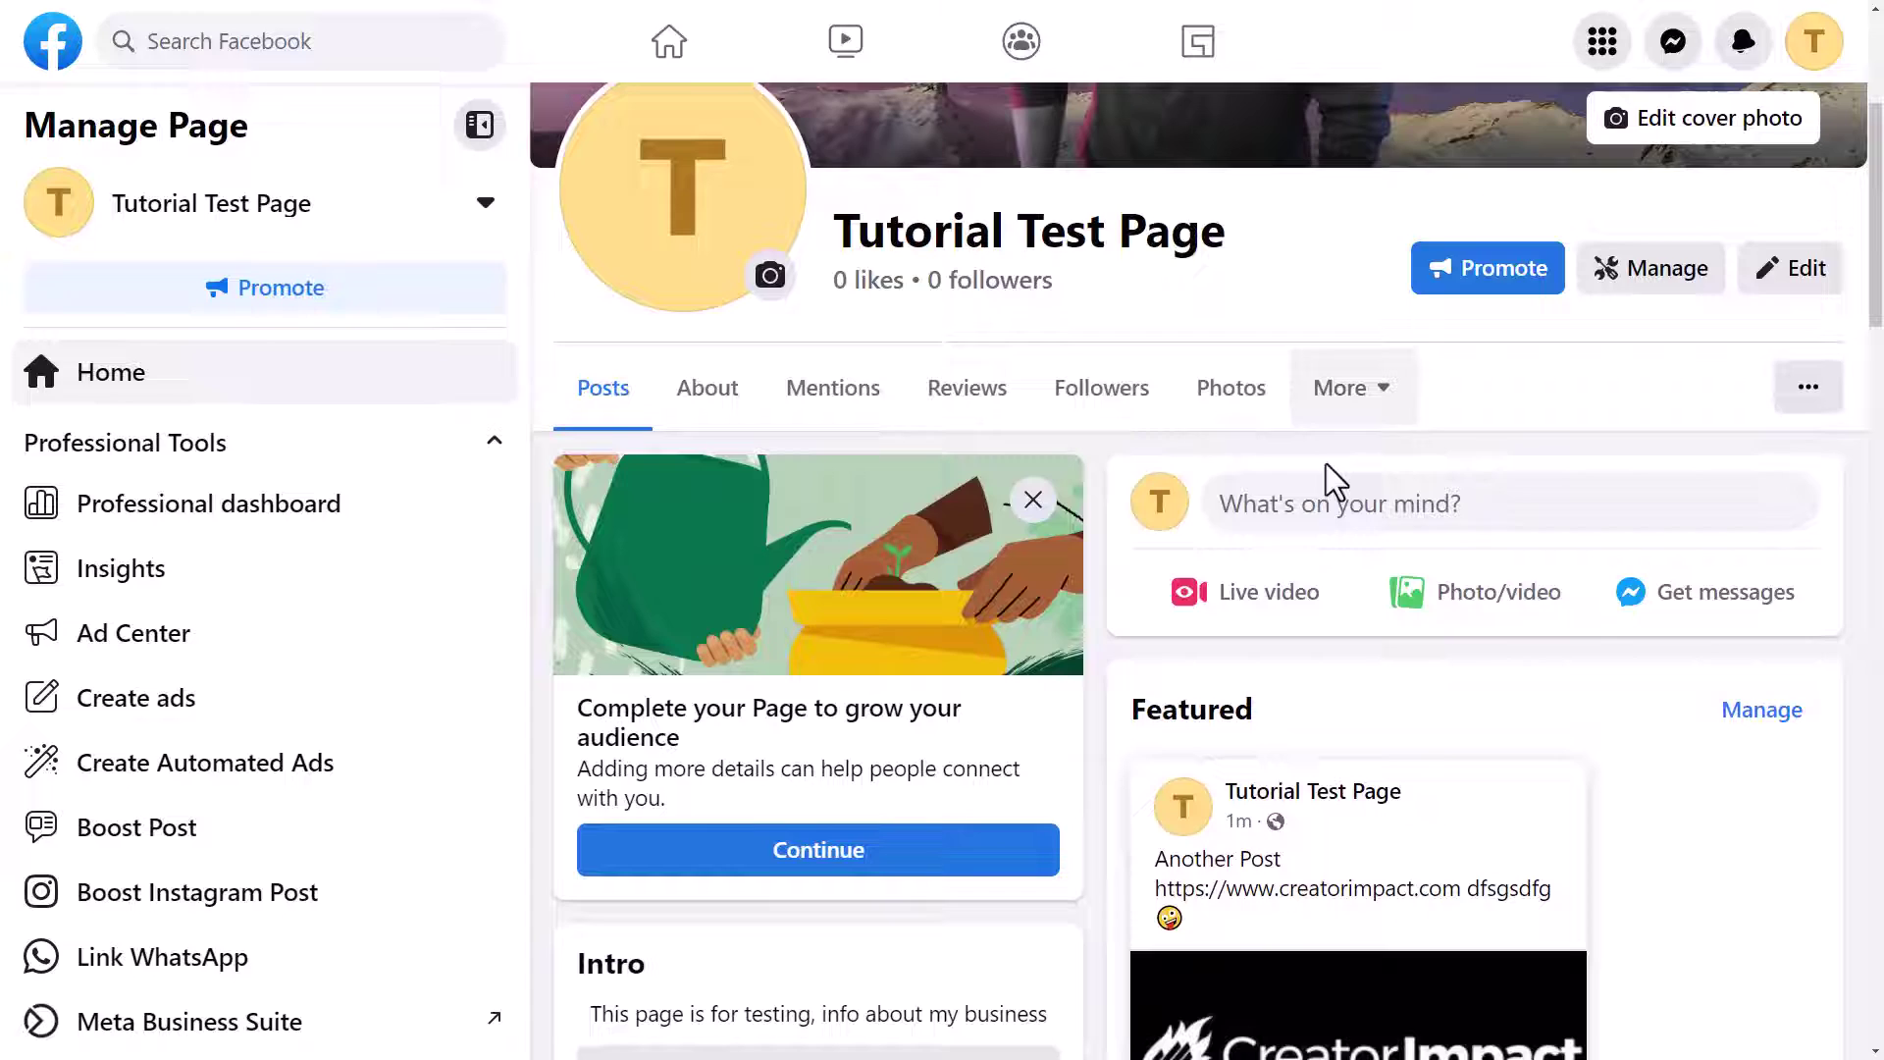
left_click(1346, 518)
left_click(1251, 212)
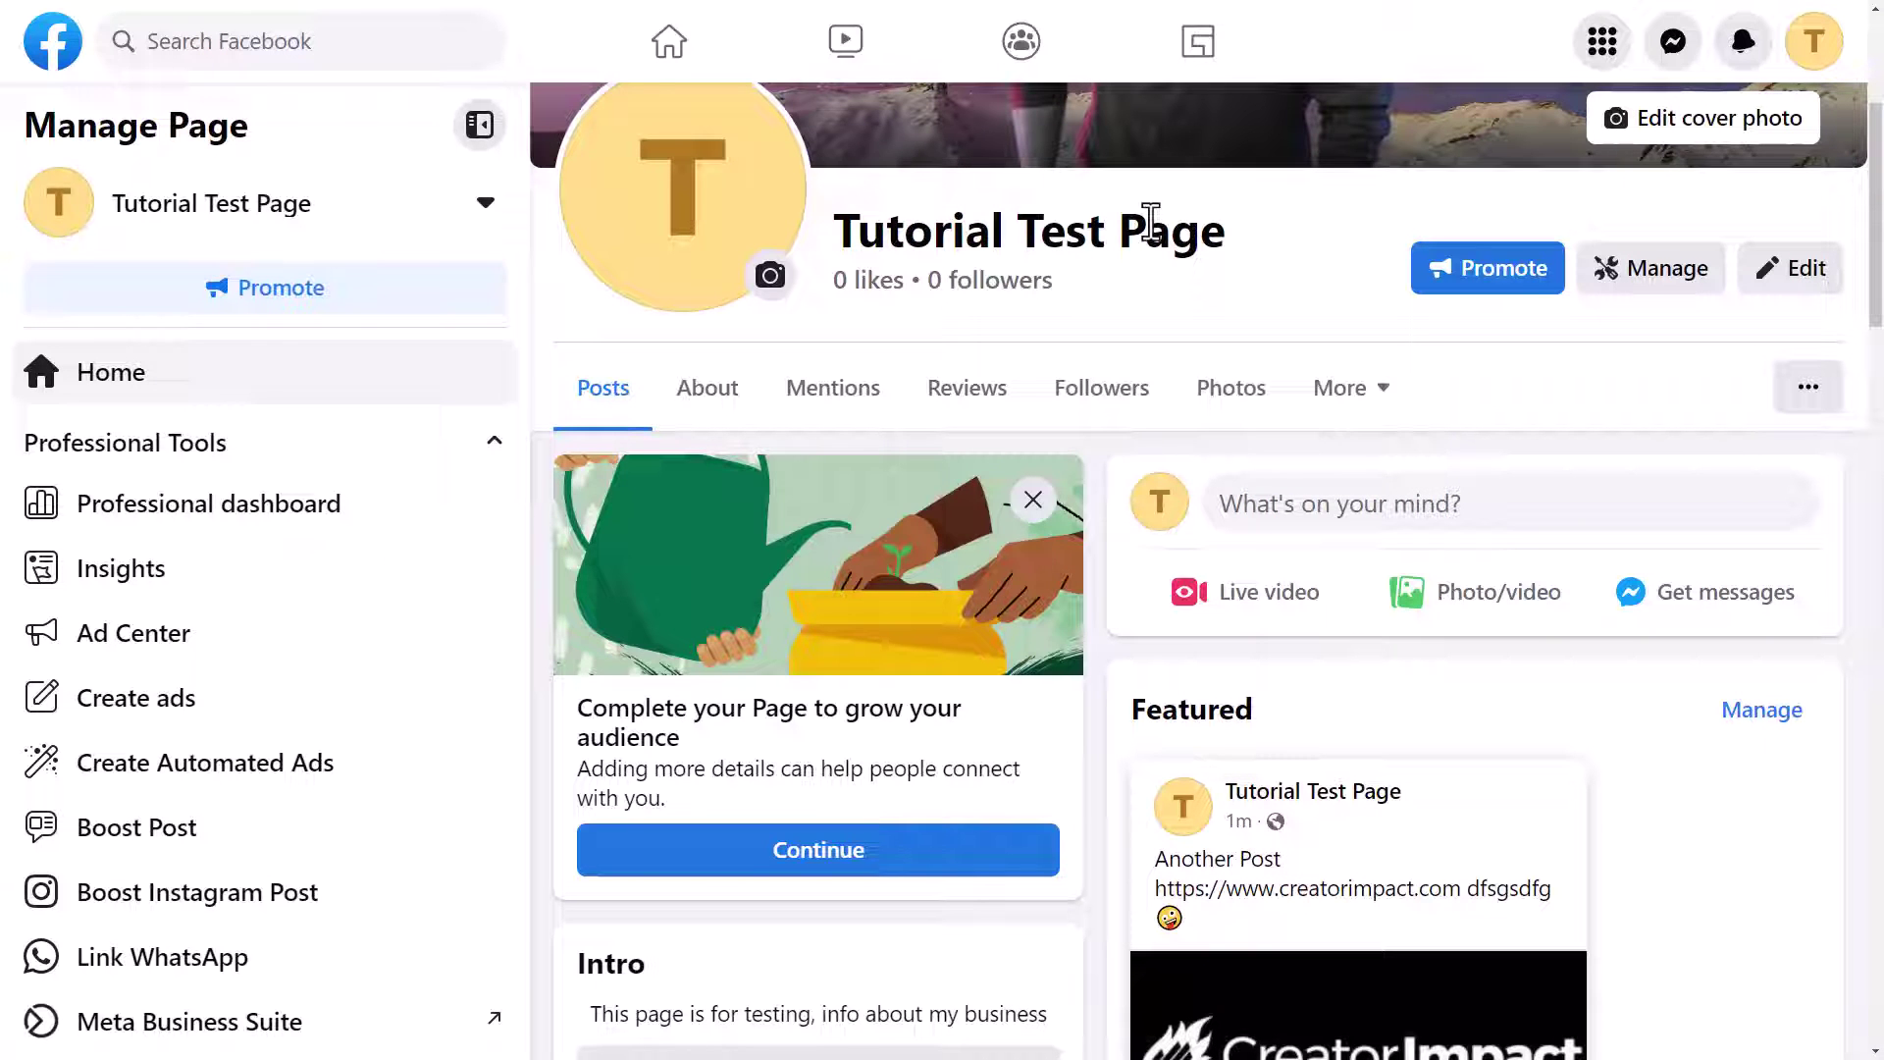
left_click(1811, 393)
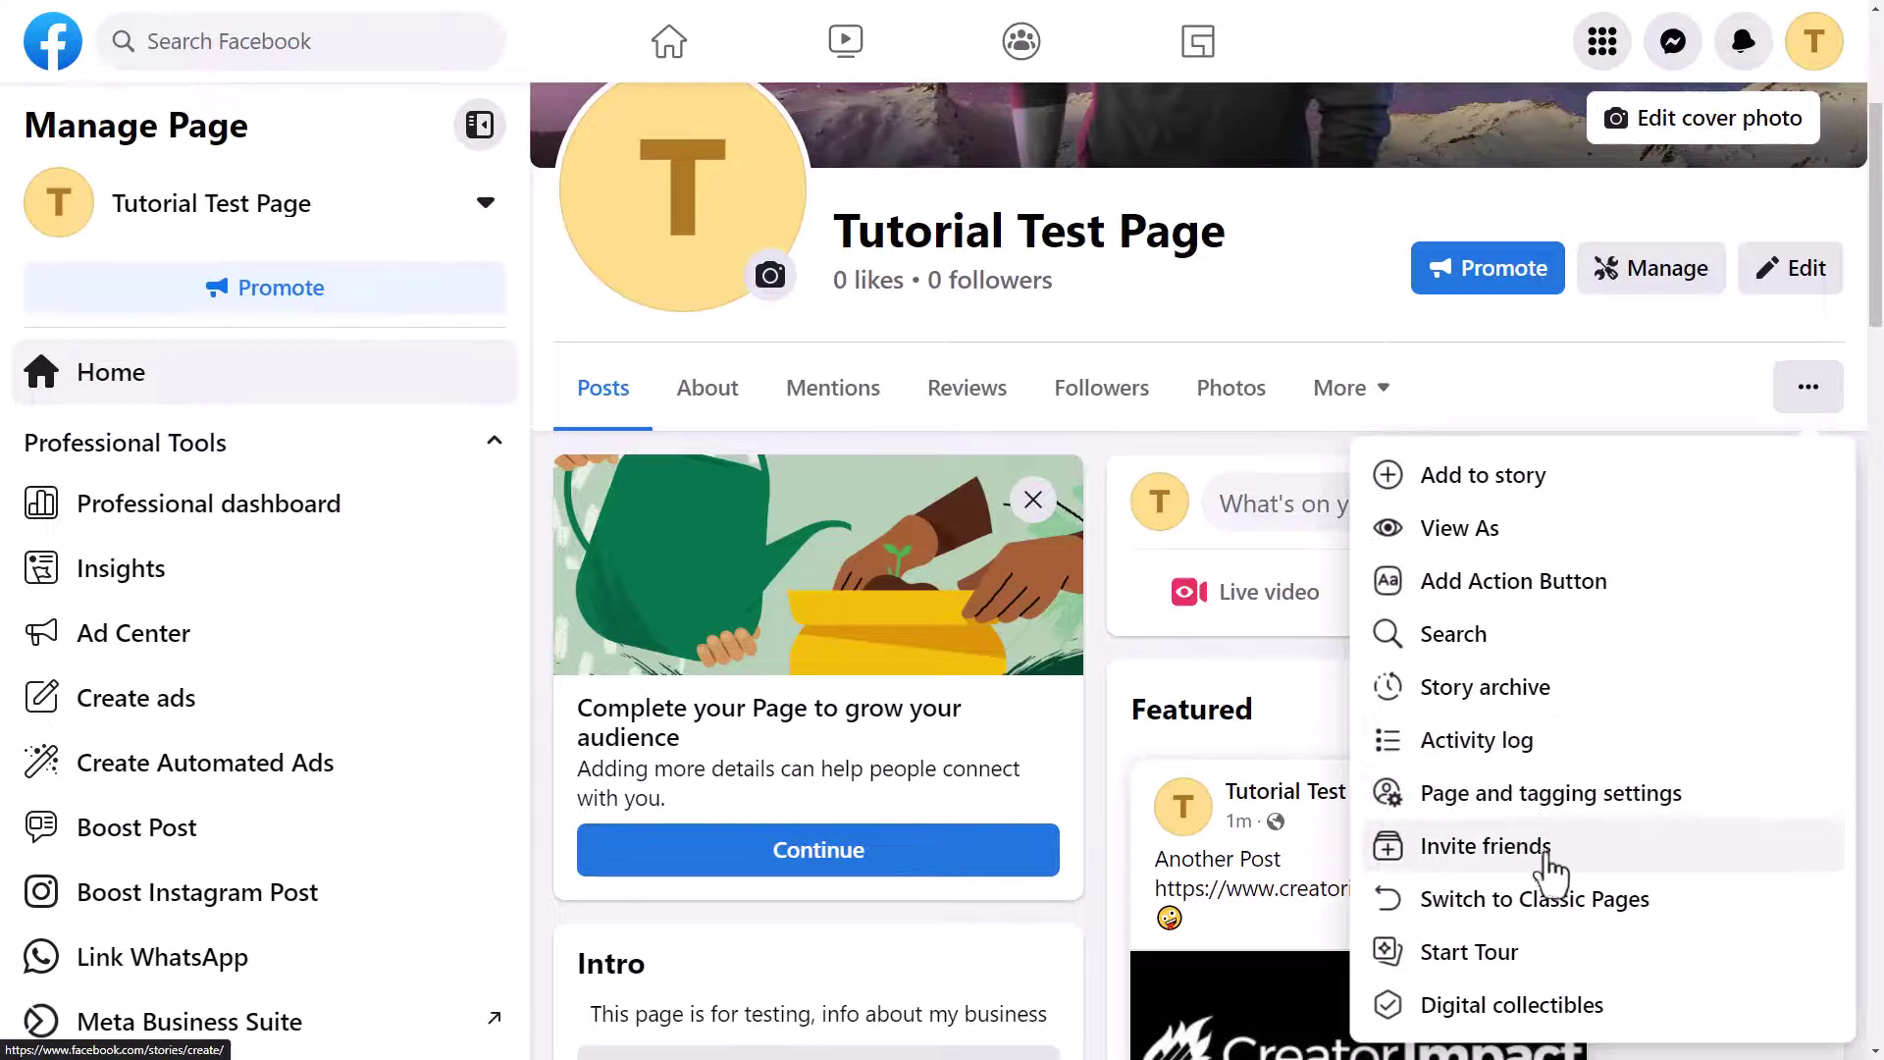
left_click(1520, 868)
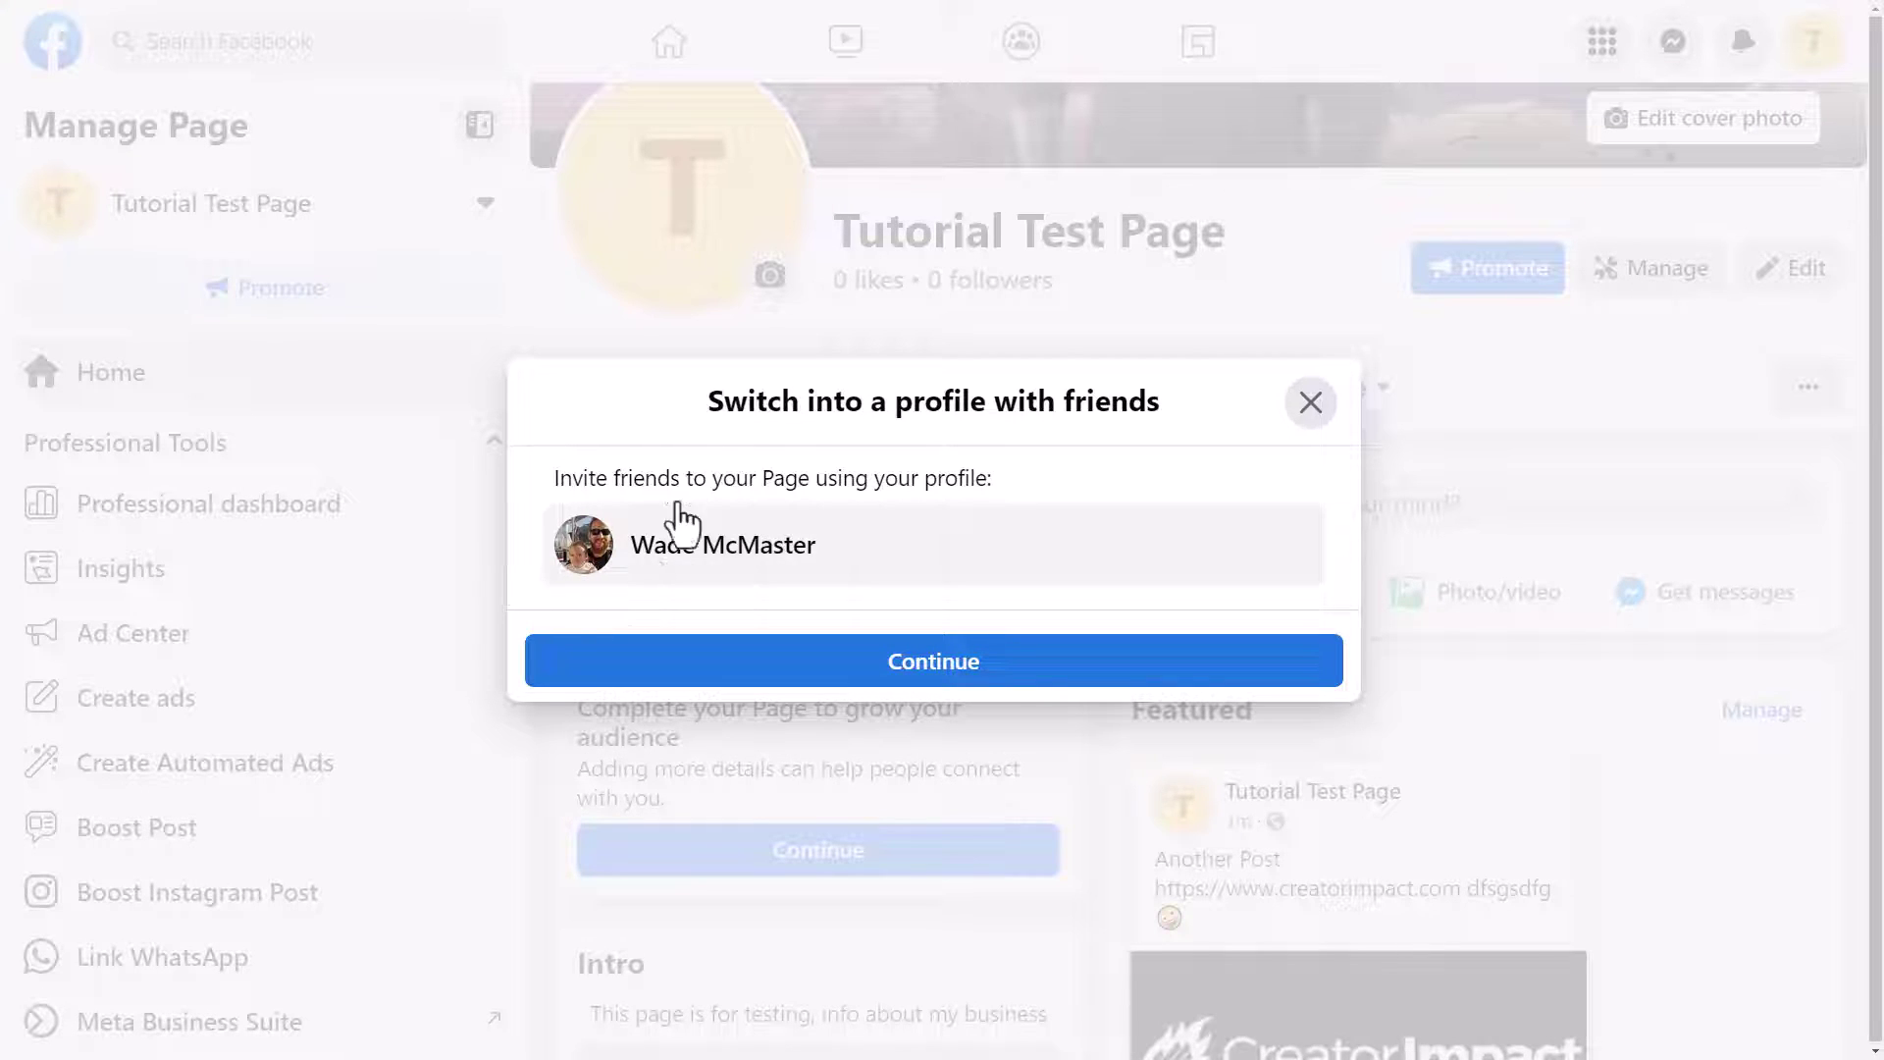
left_click(1311, 404)
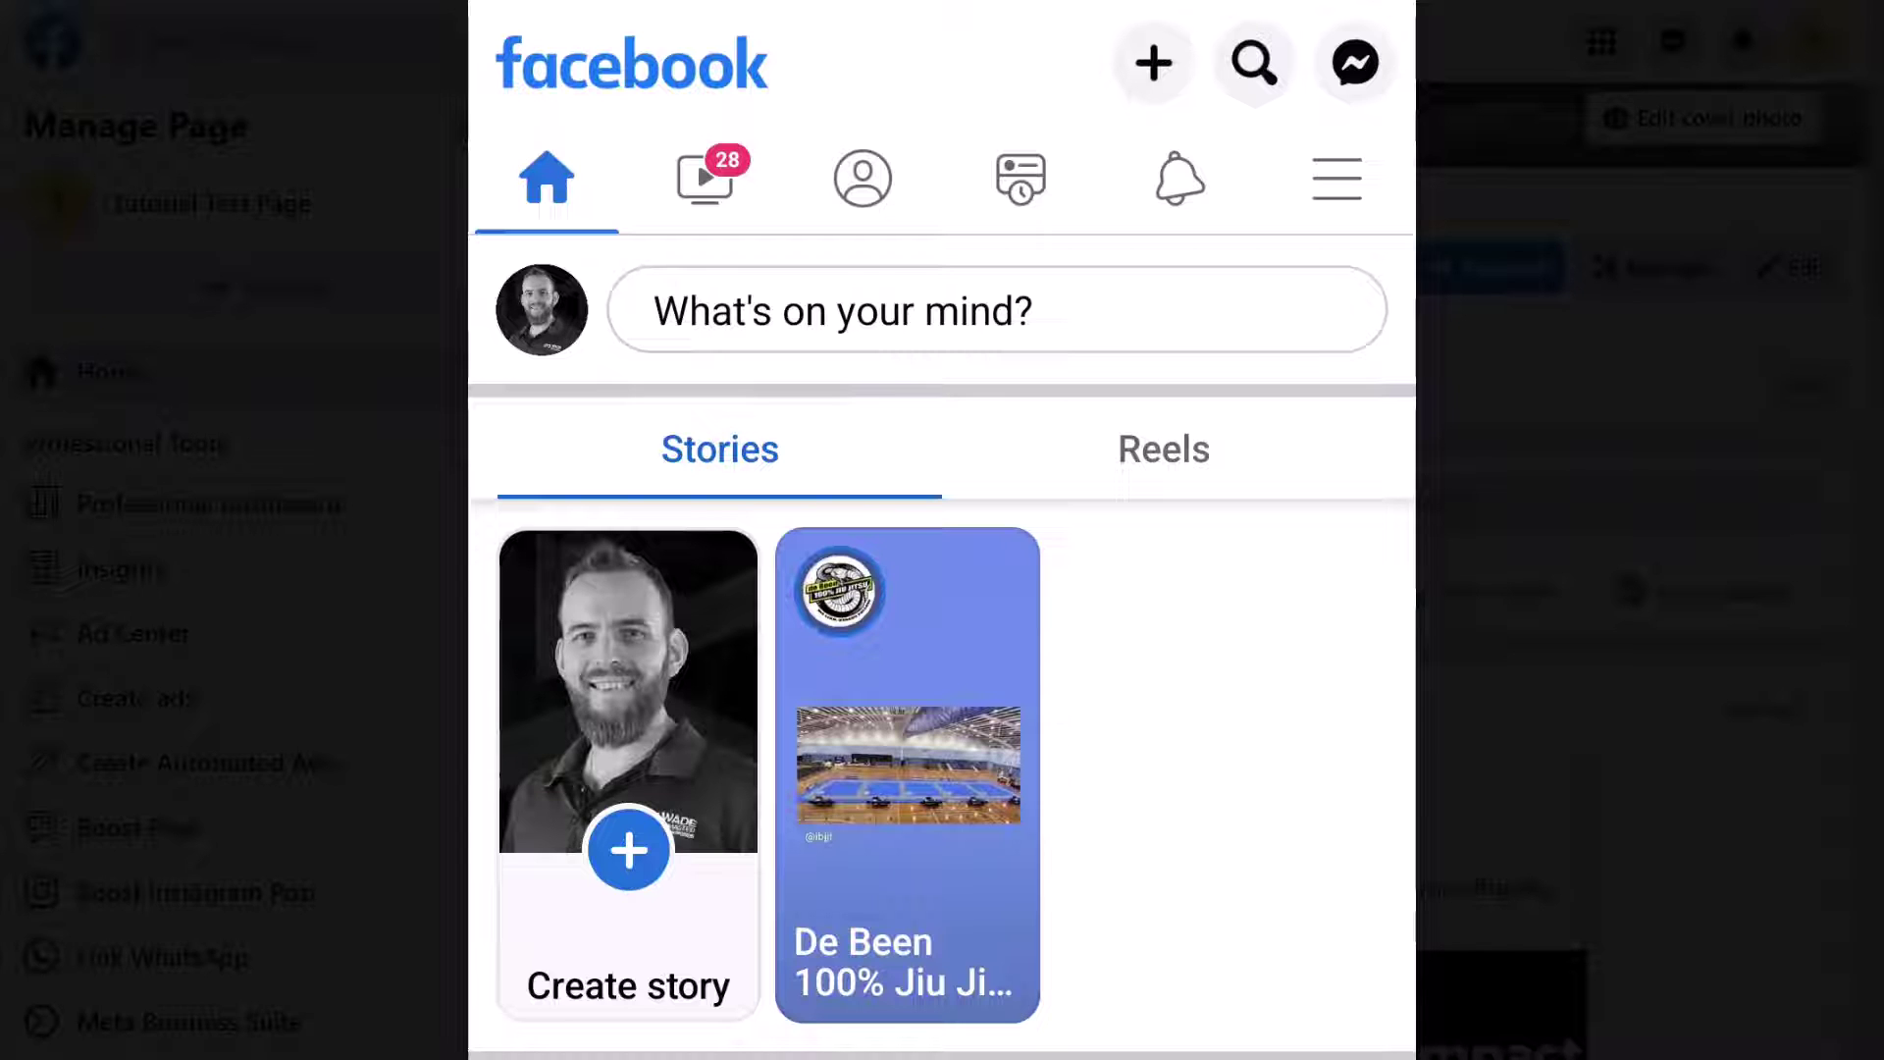
- In the Facebook mobile app, switch to the Tutorial Test Page profile and open its page
left_click(1345, 189)
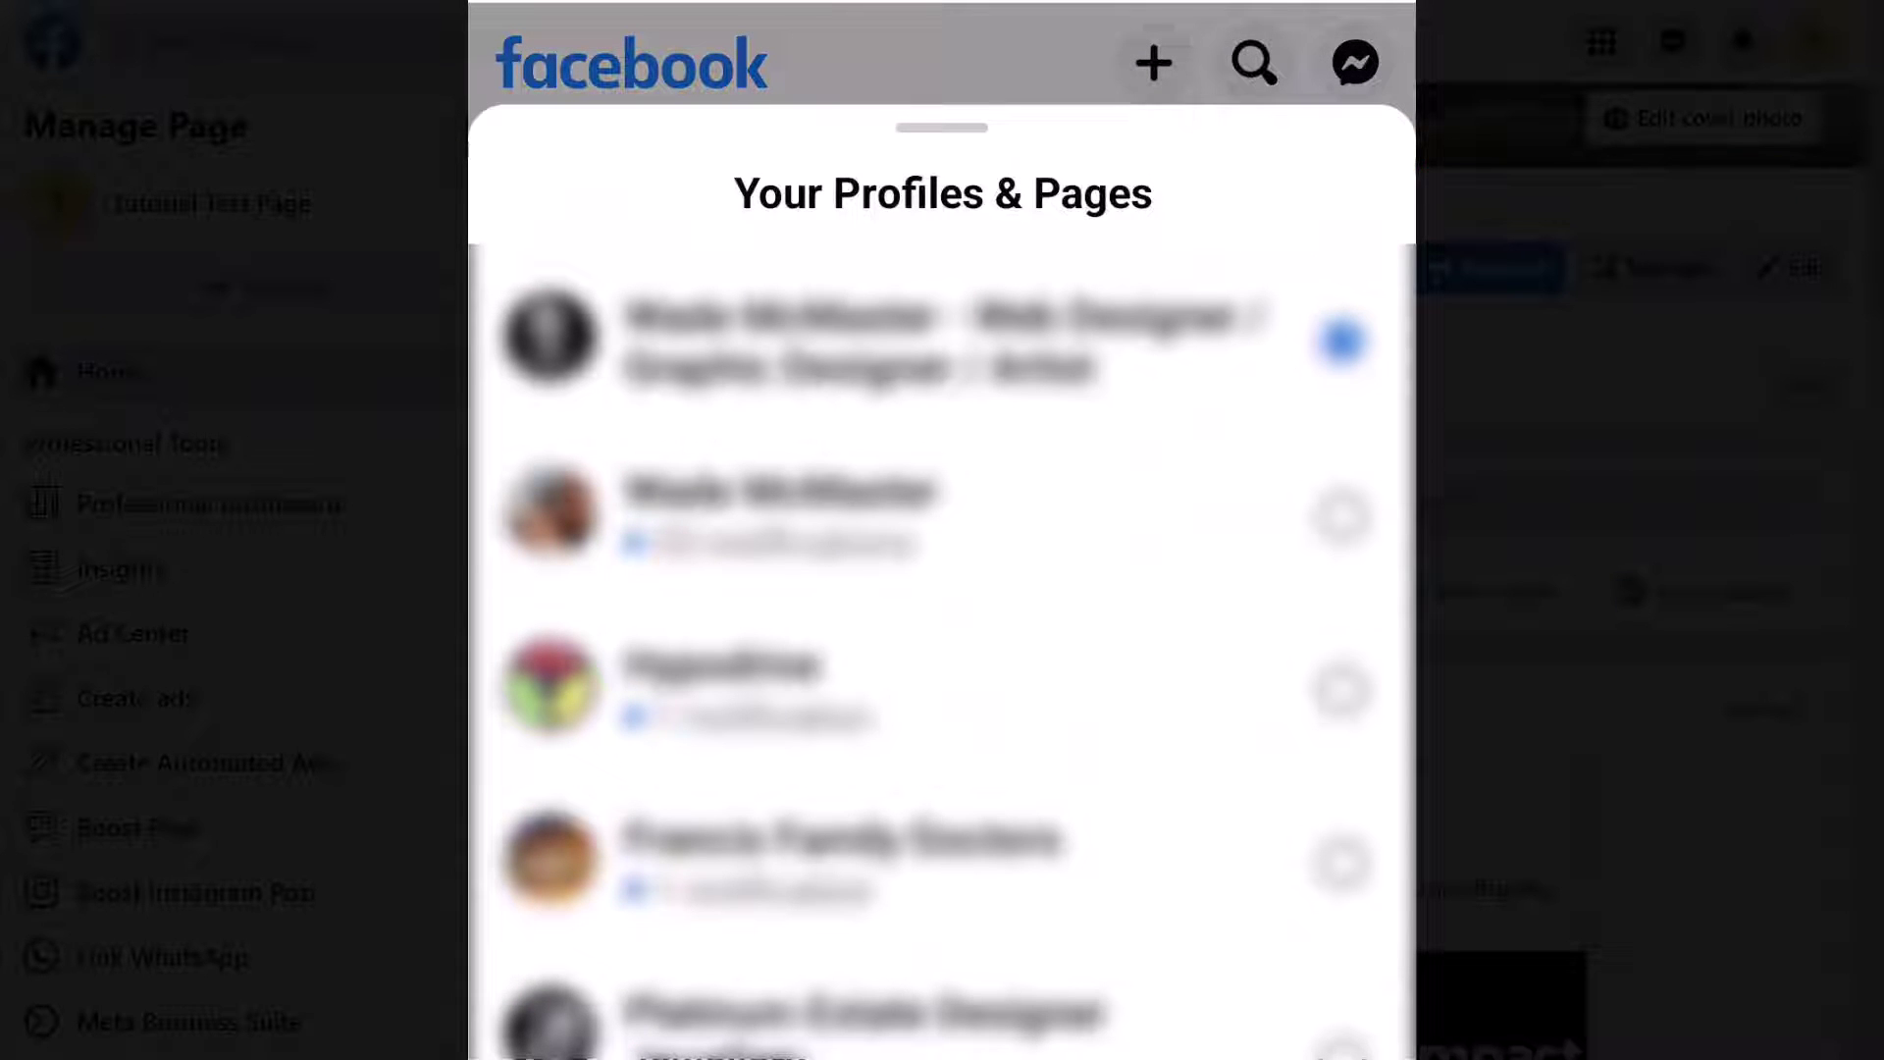
scroll(942, 589, "down", 10)
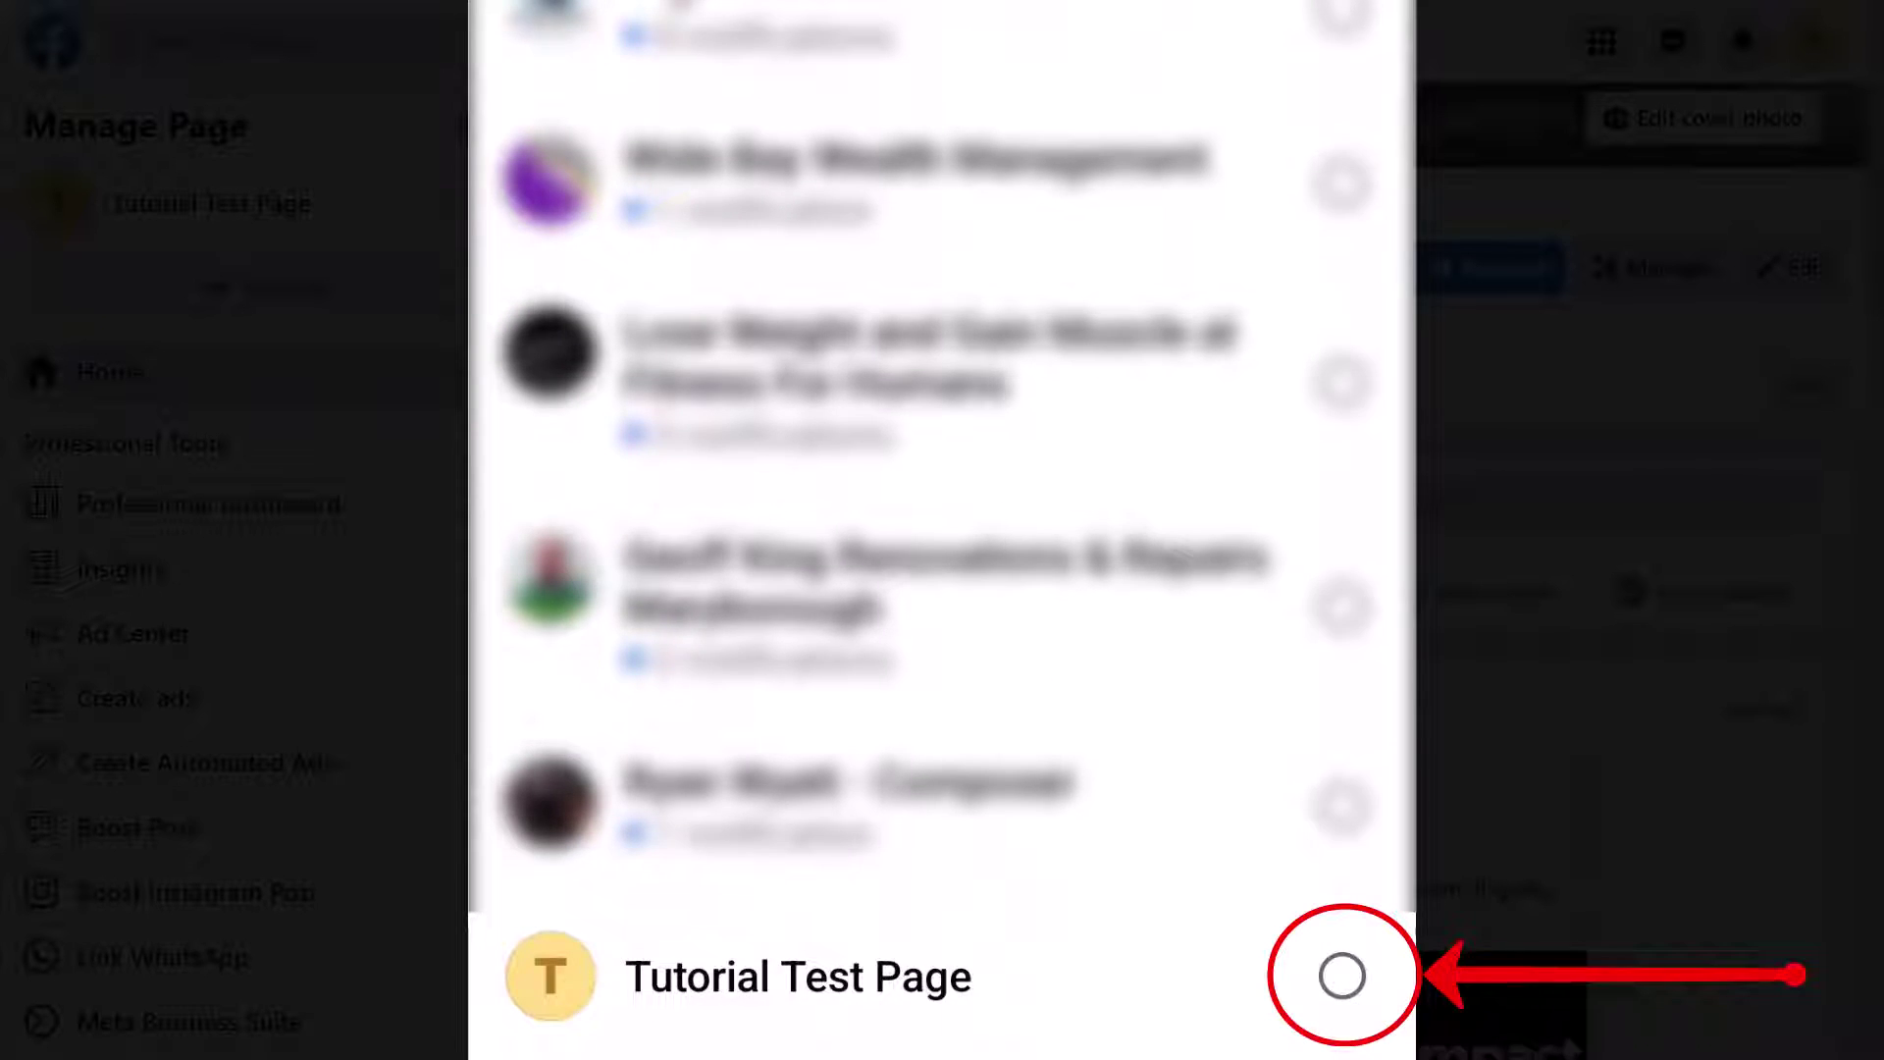
left_click(892, 984)
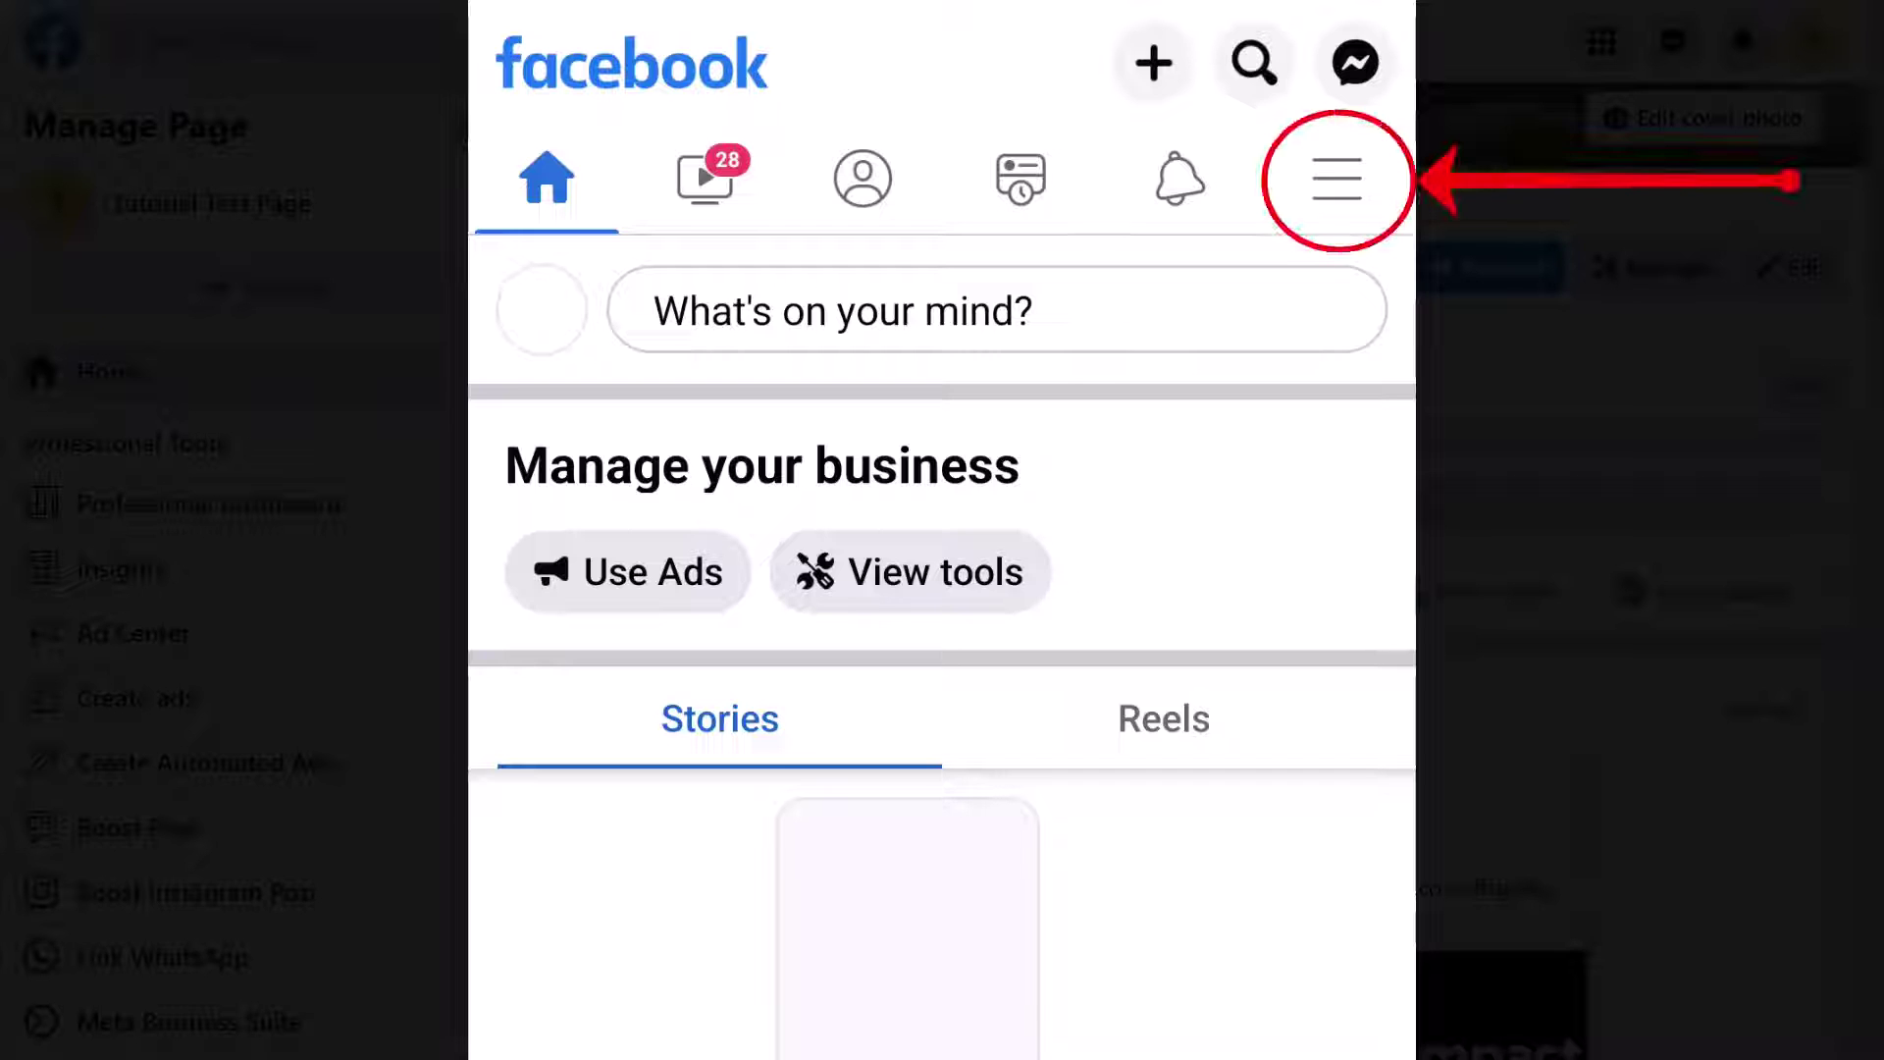
left_click(1336, 179)
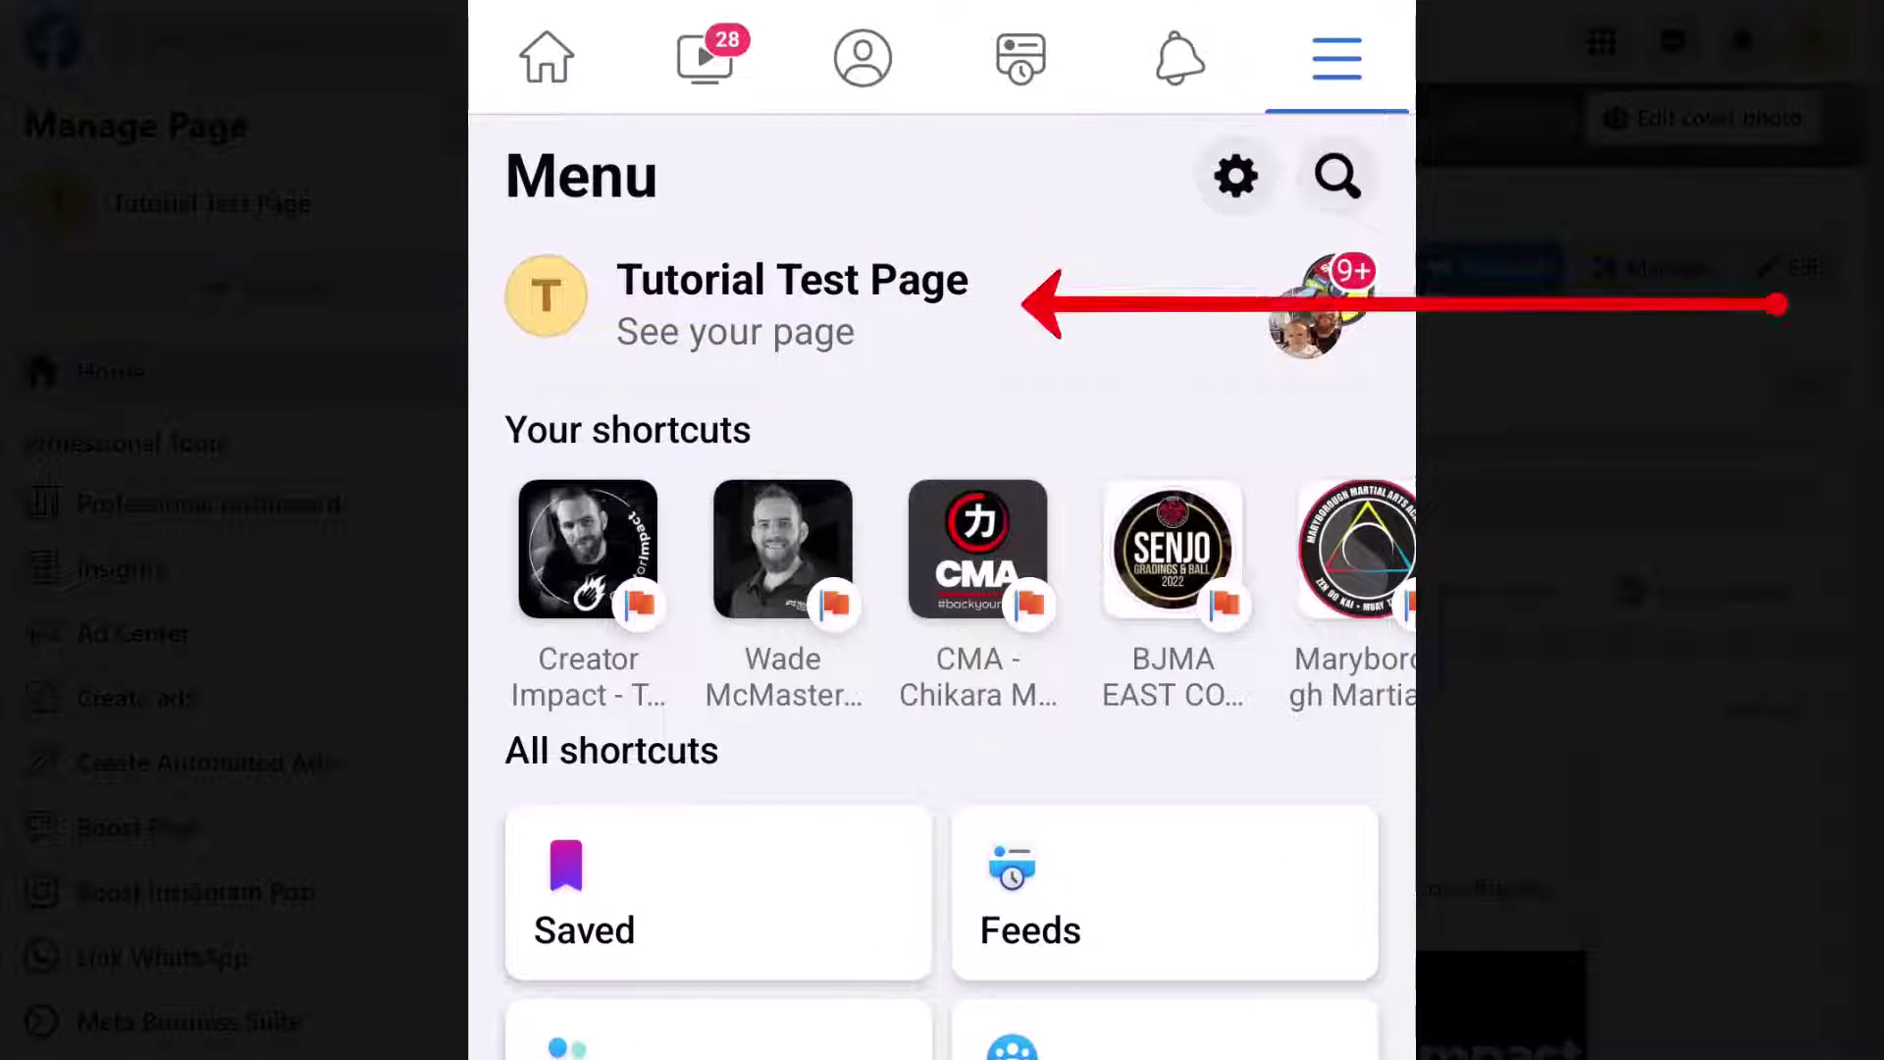
left_click(785, 304)
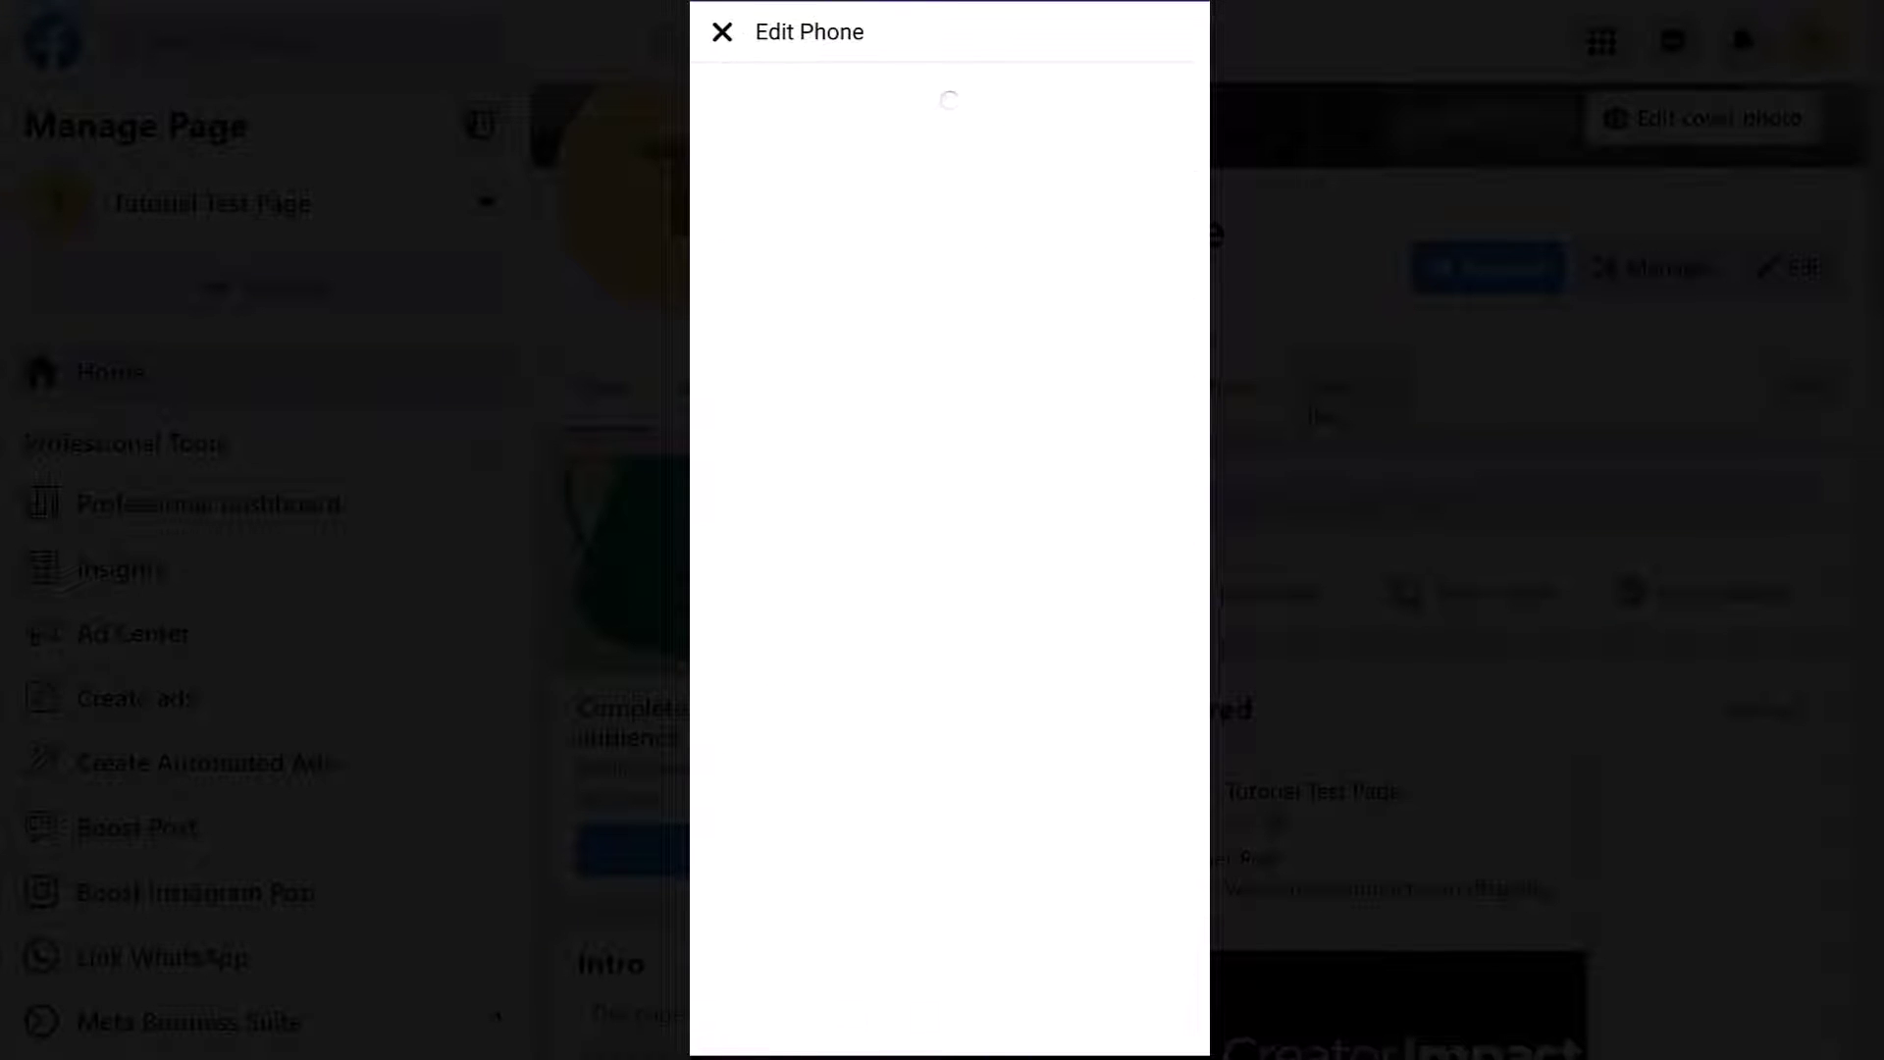
- Try entering a phone number in the page's contact details, leaving the phone and details editors without saving
type("12356")
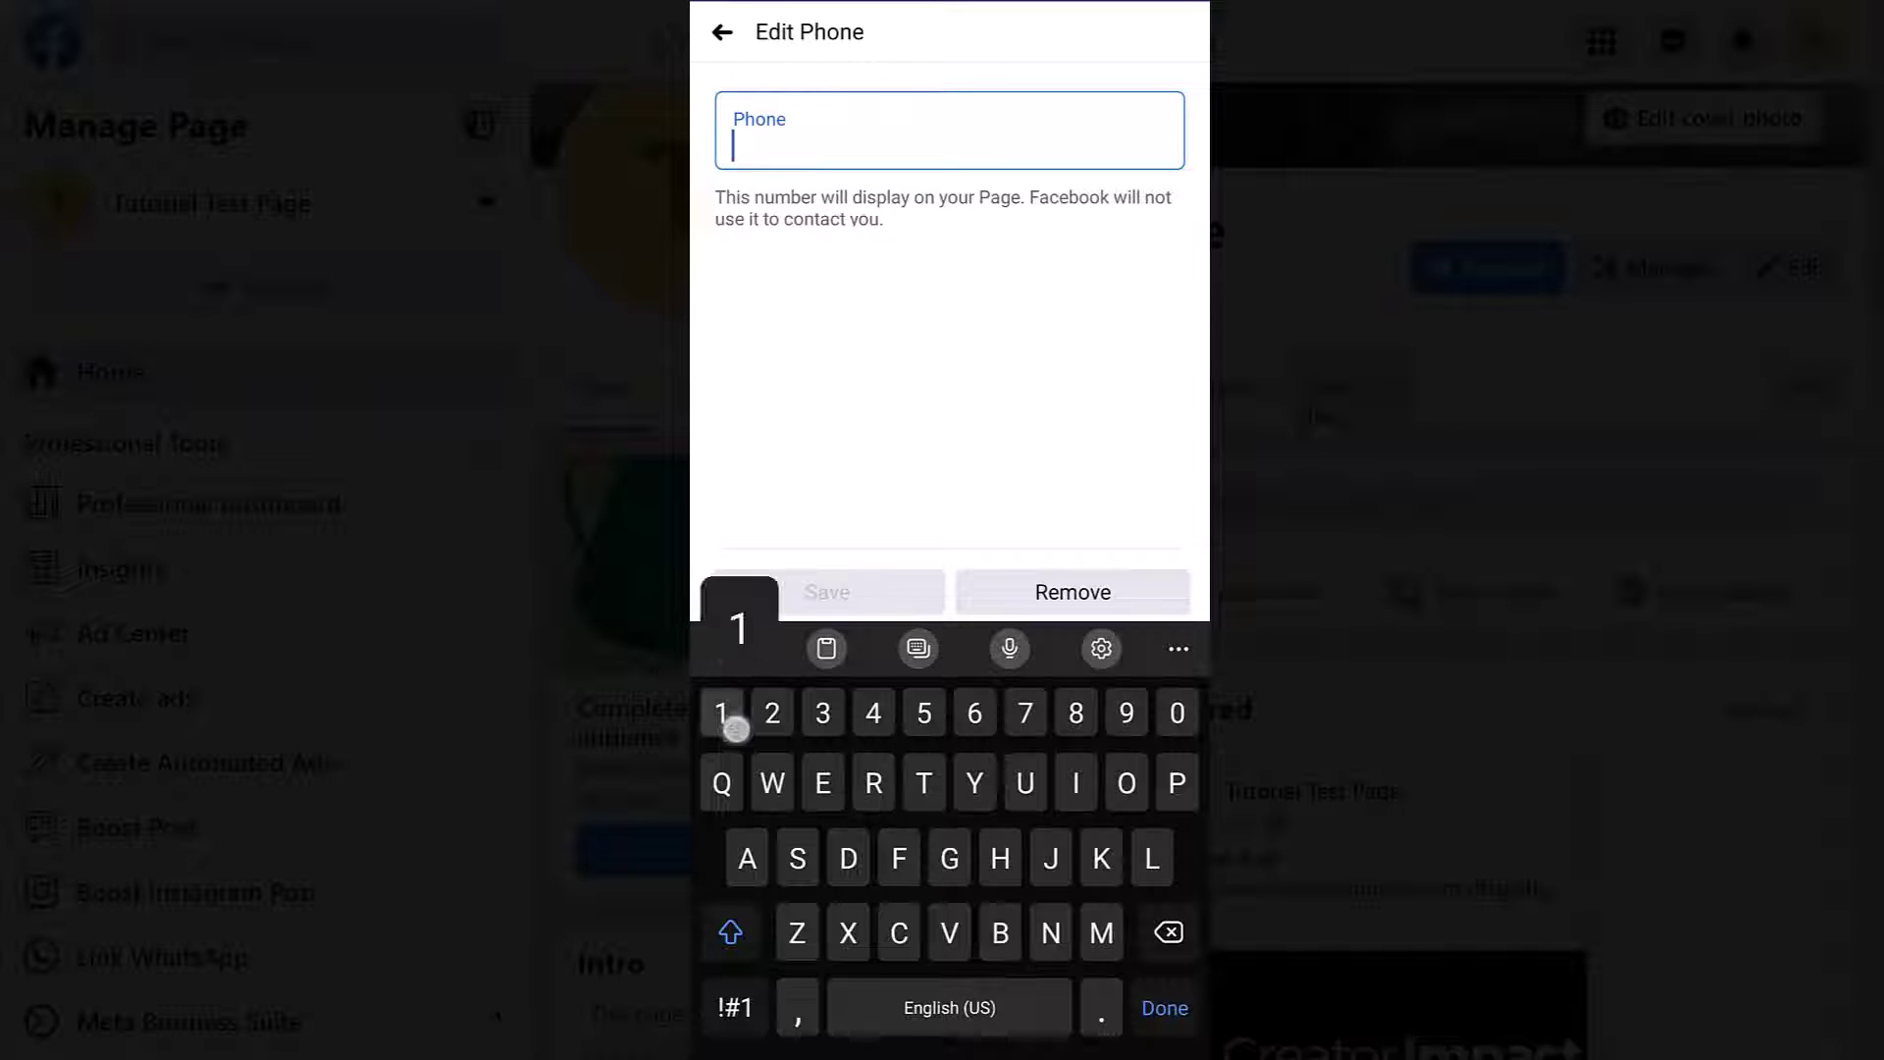
type("6")
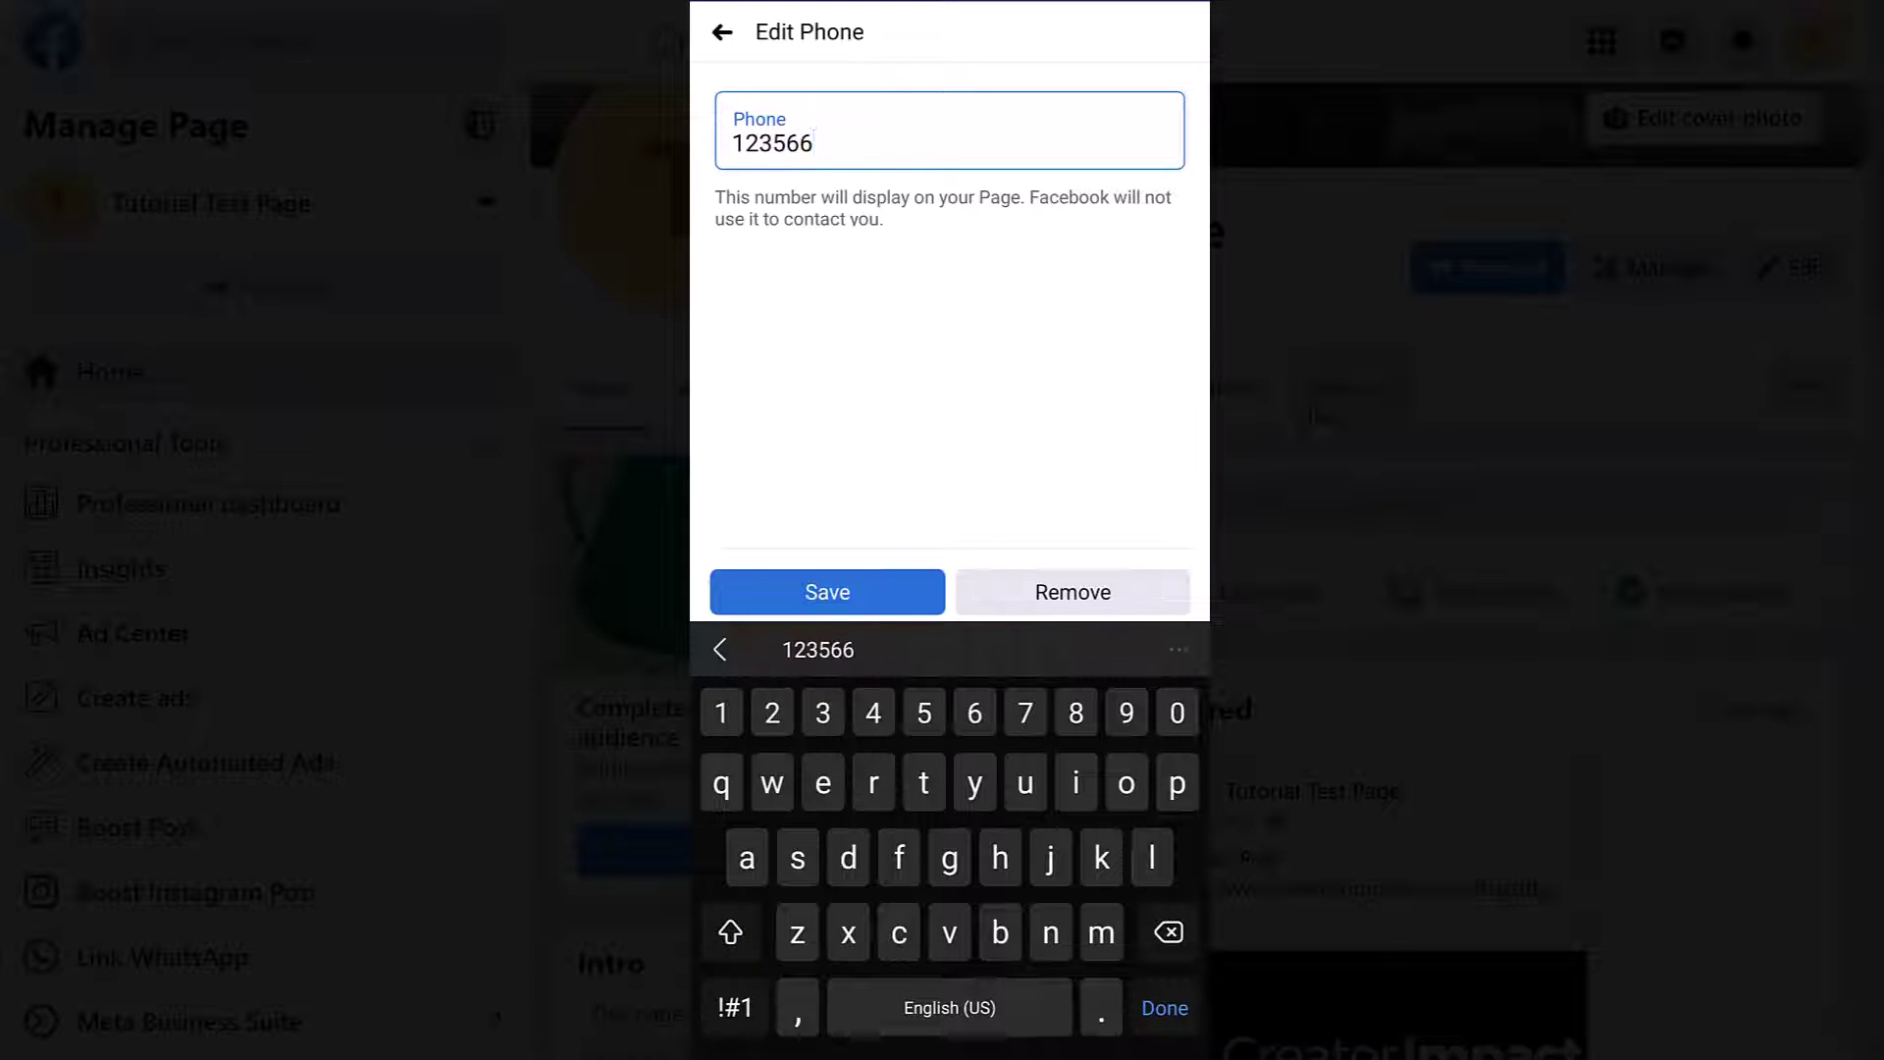
left_click(722, 33)
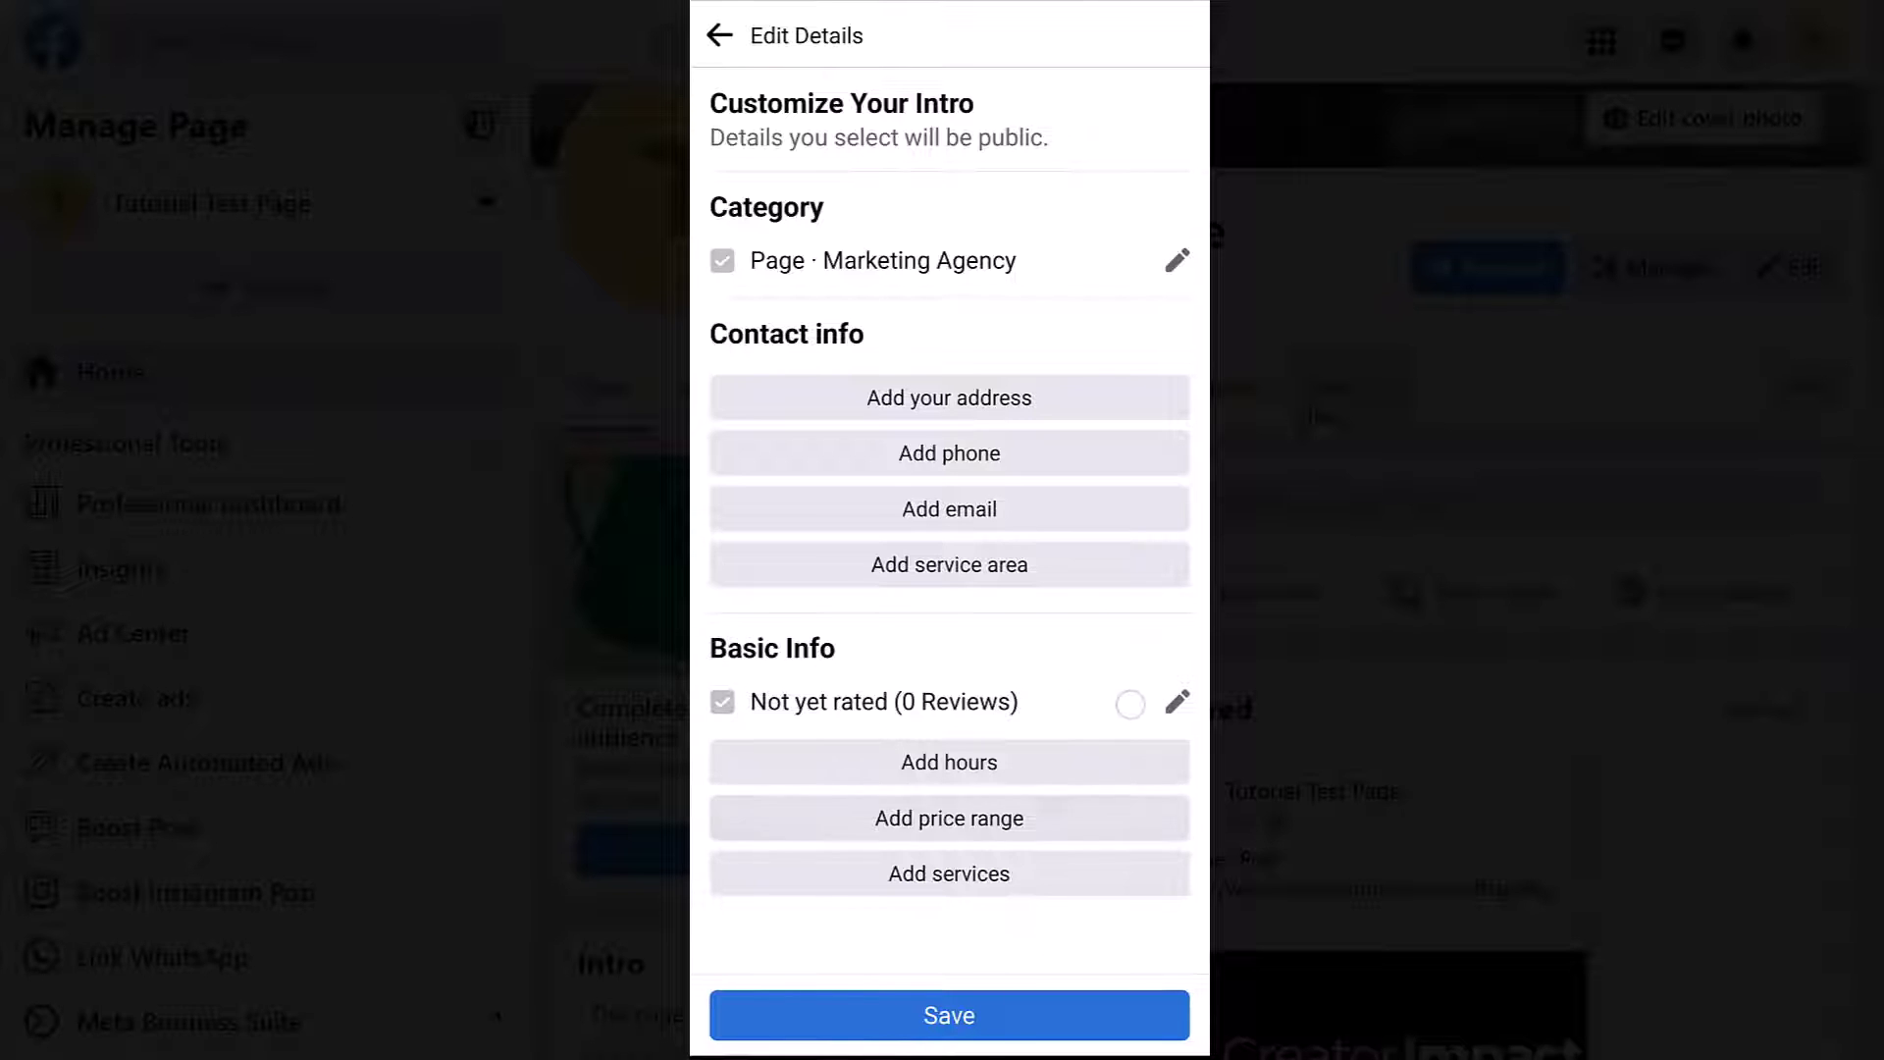
left_click(720, 36)
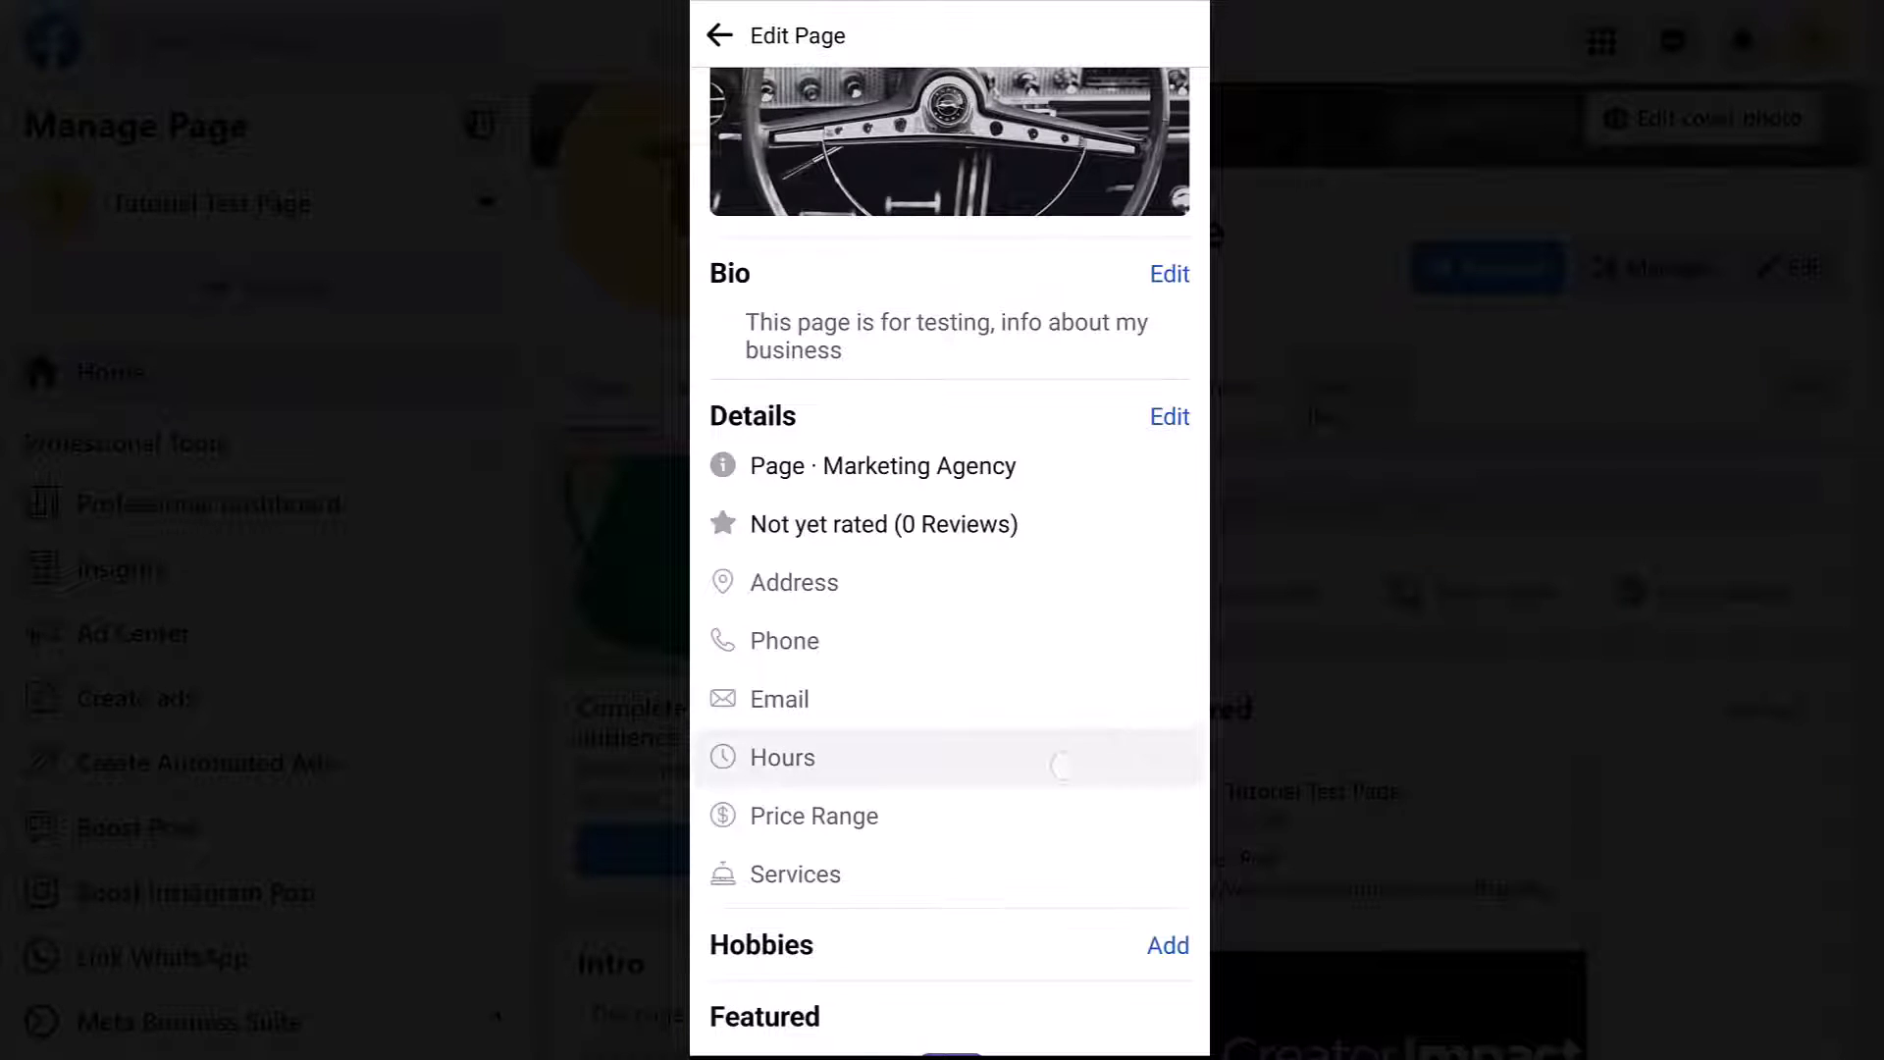
- Review the editable page sections, from details and links up to the profile picture and cover photo, and return to the page
left_click_drag(1061, 761, 1061, 317)
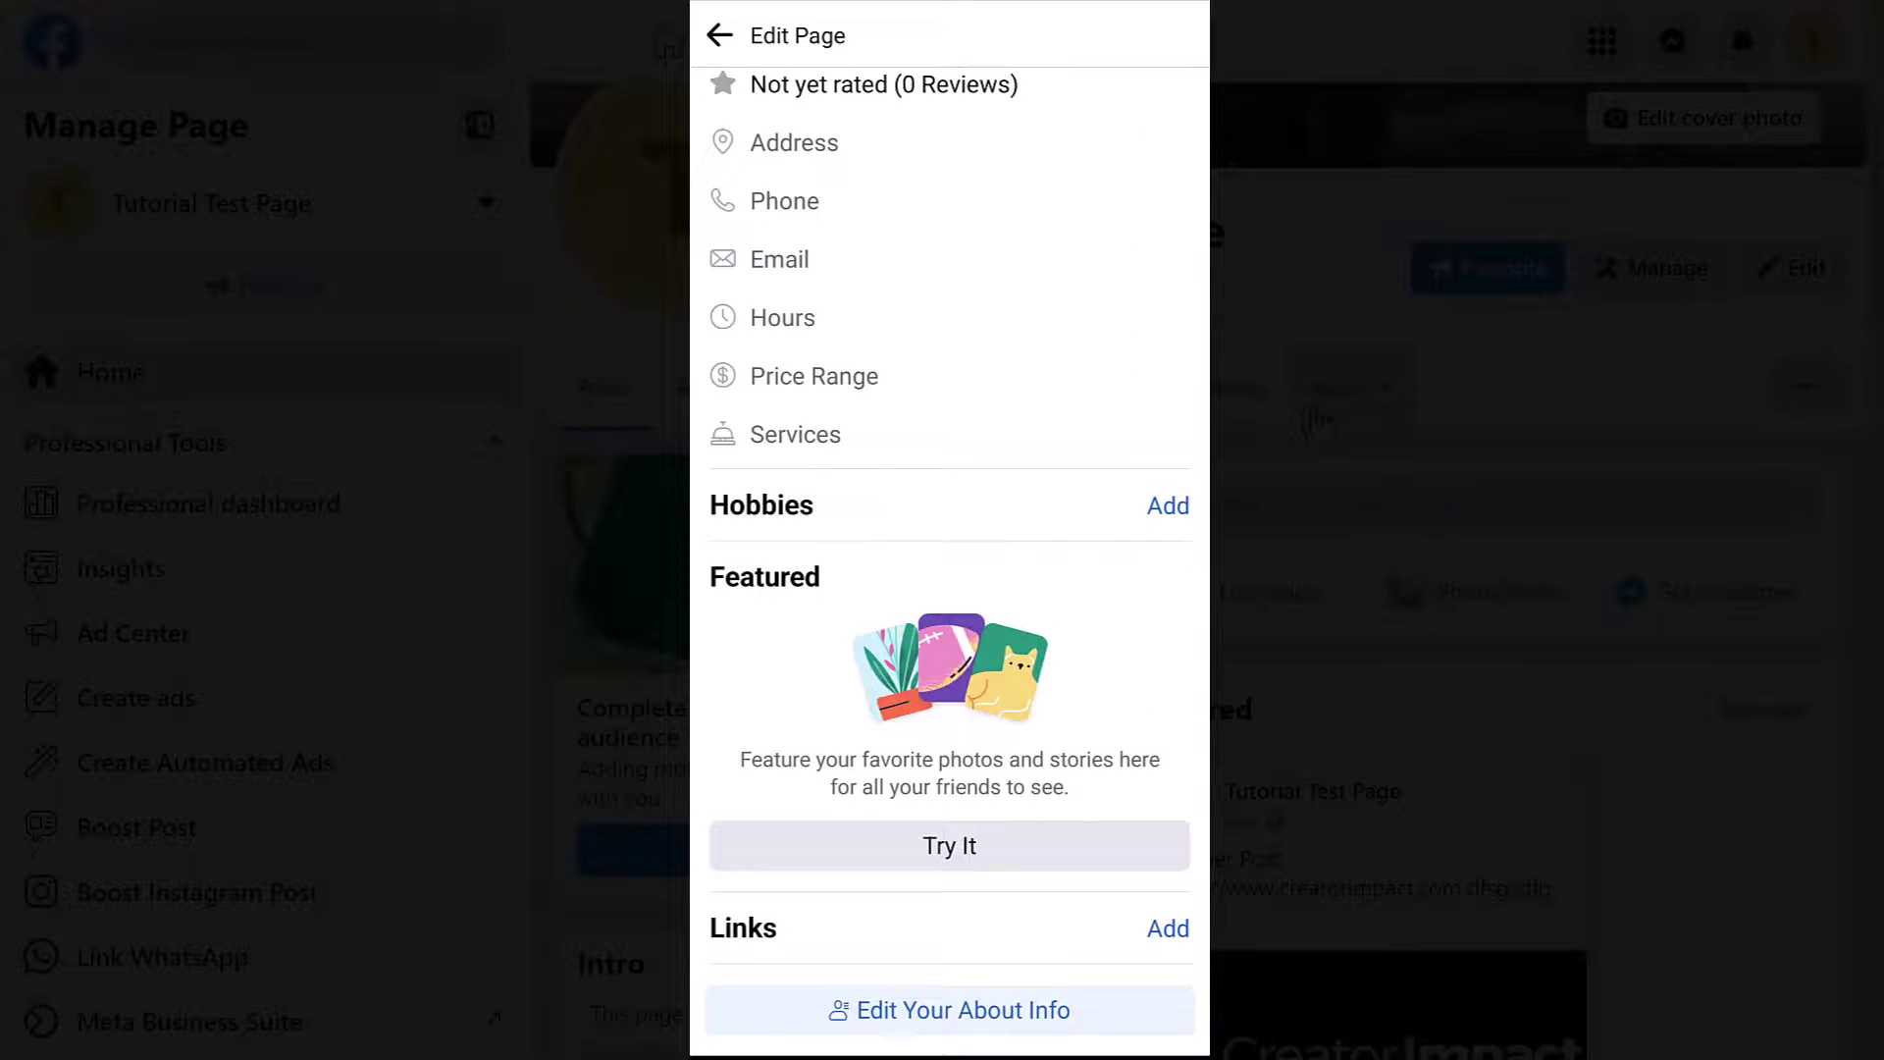
scroll(950, 559, "up", 6)
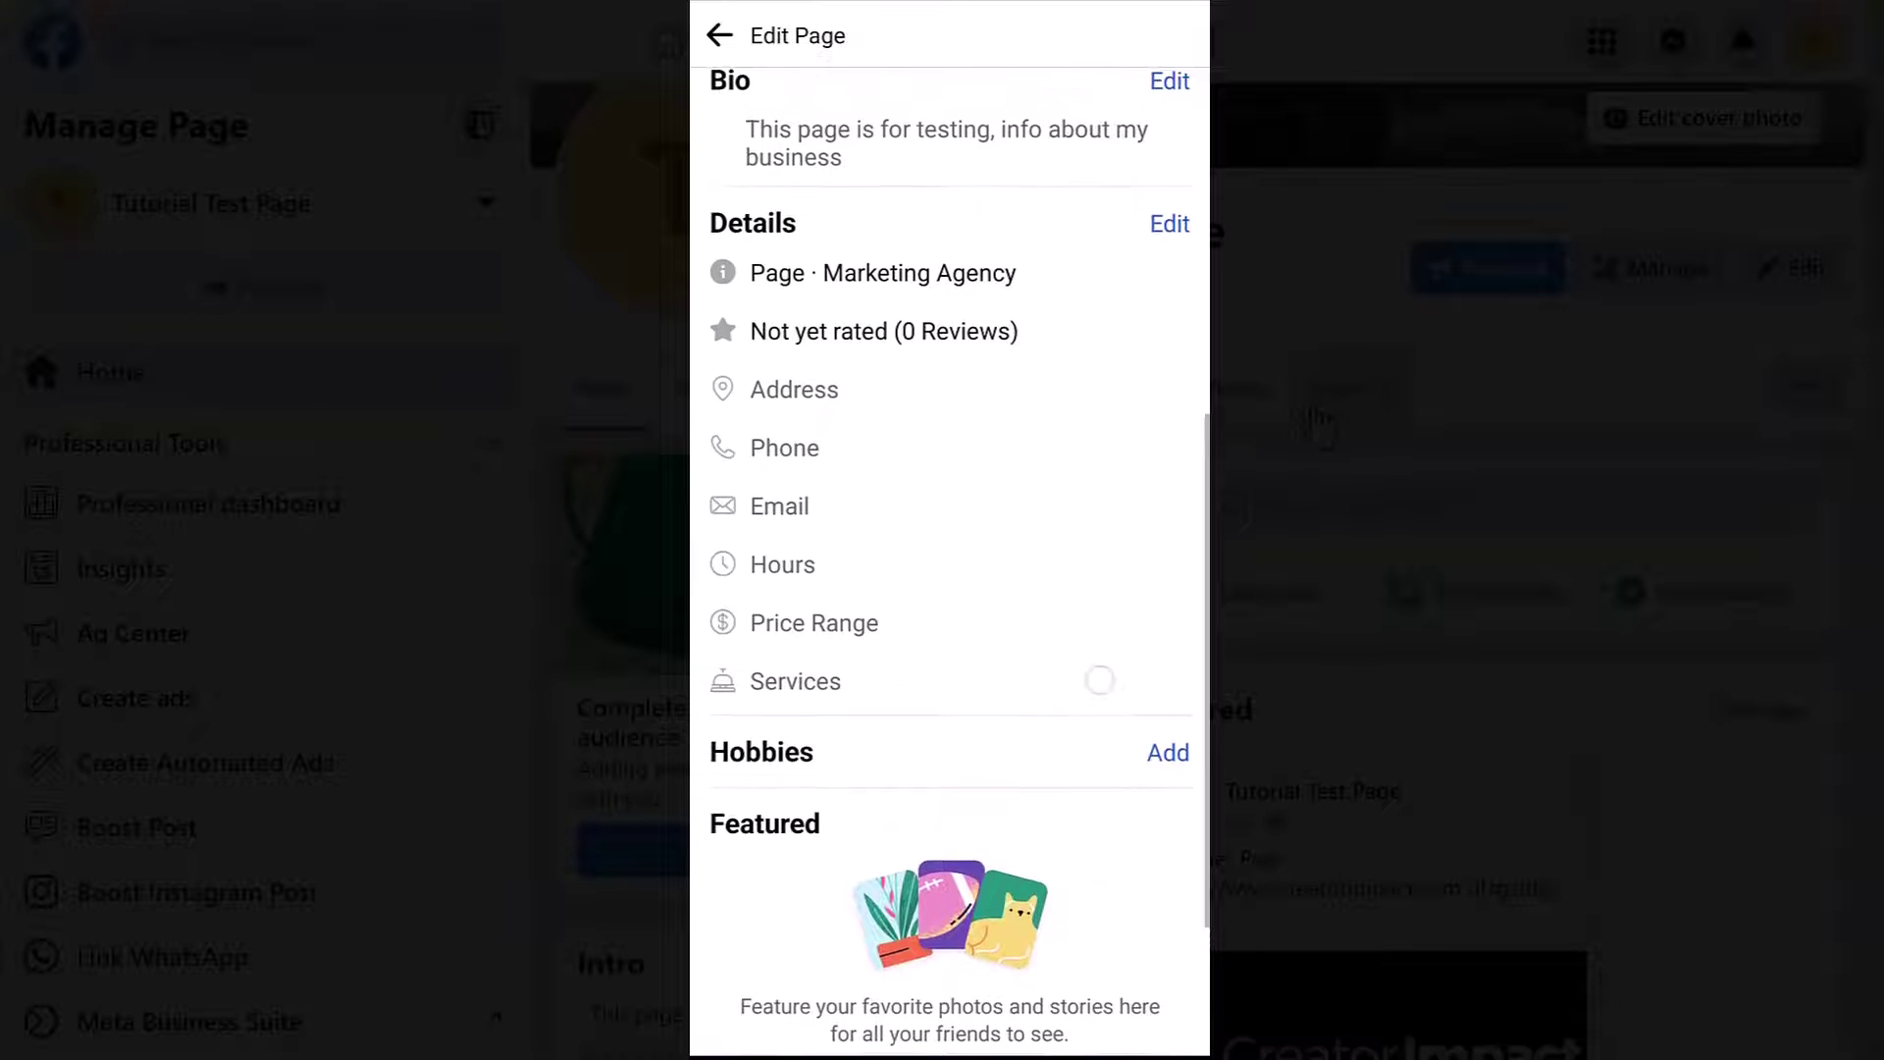
scroll(950, 559, "up", 3)
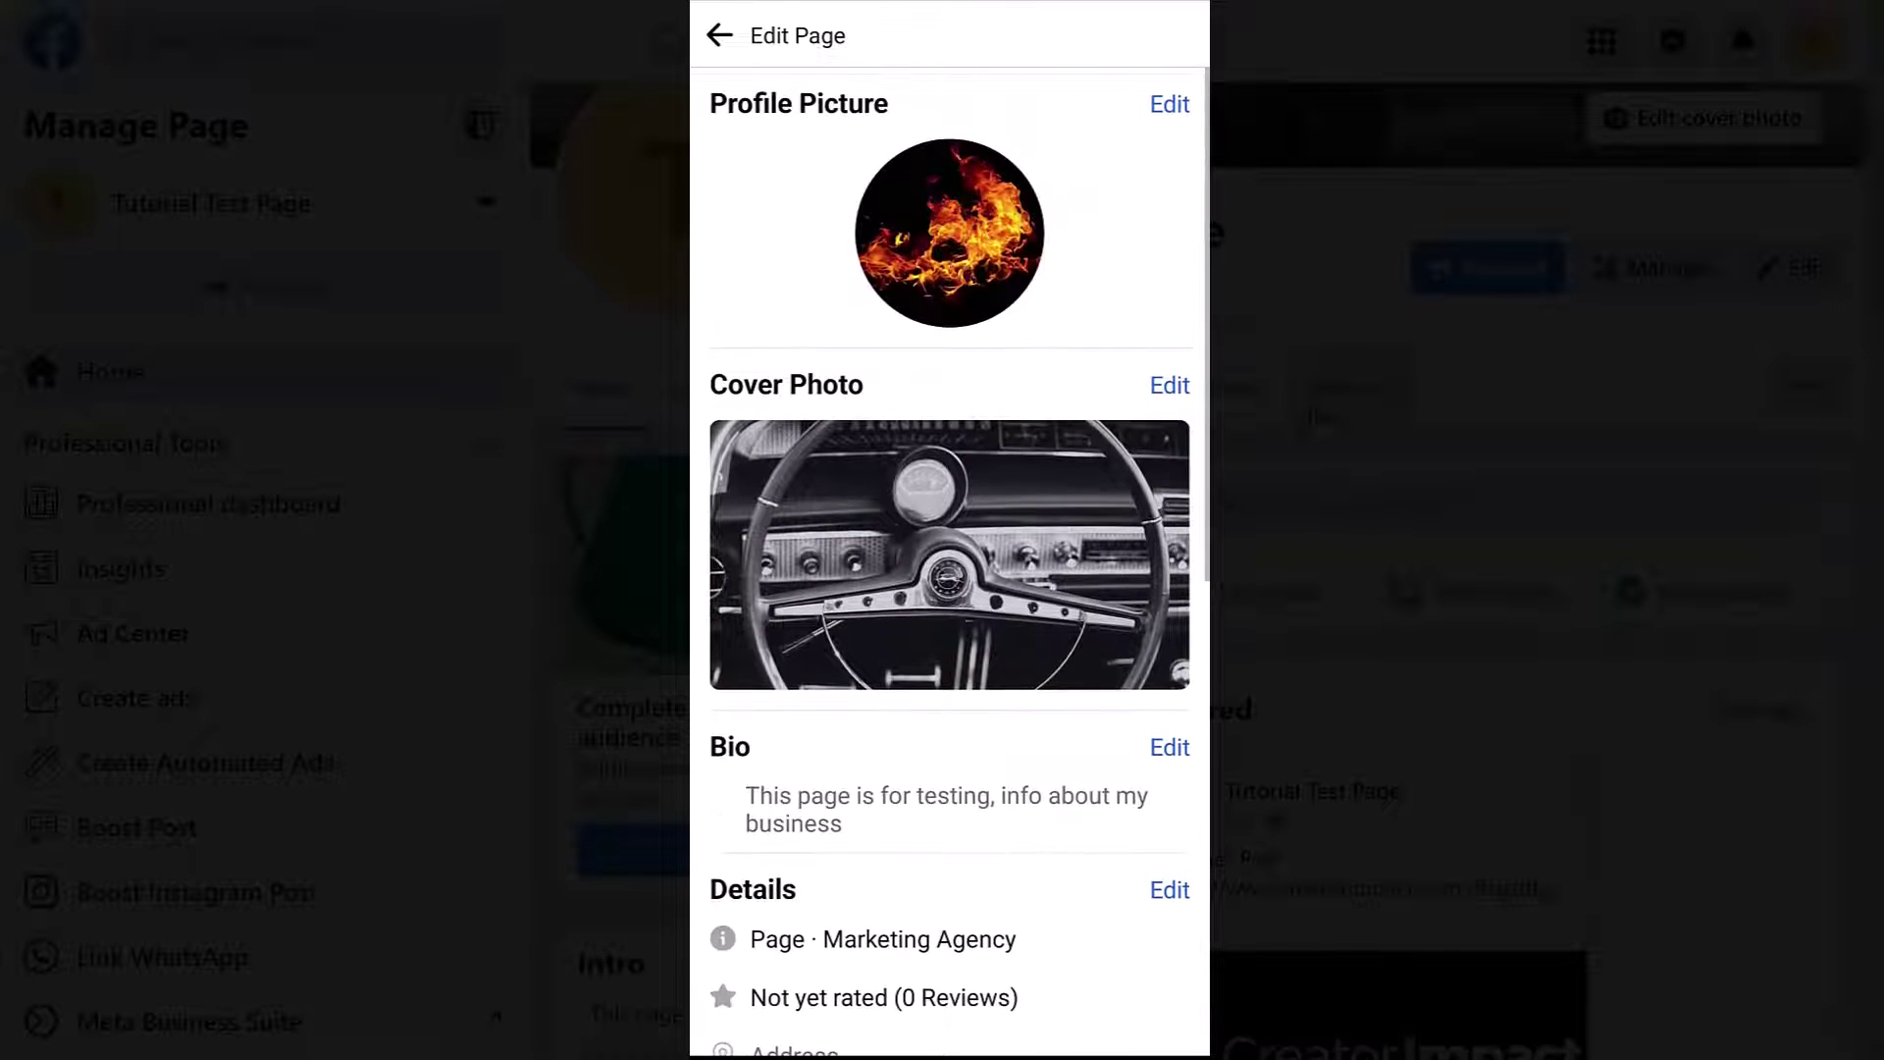
left_click(719, 35)
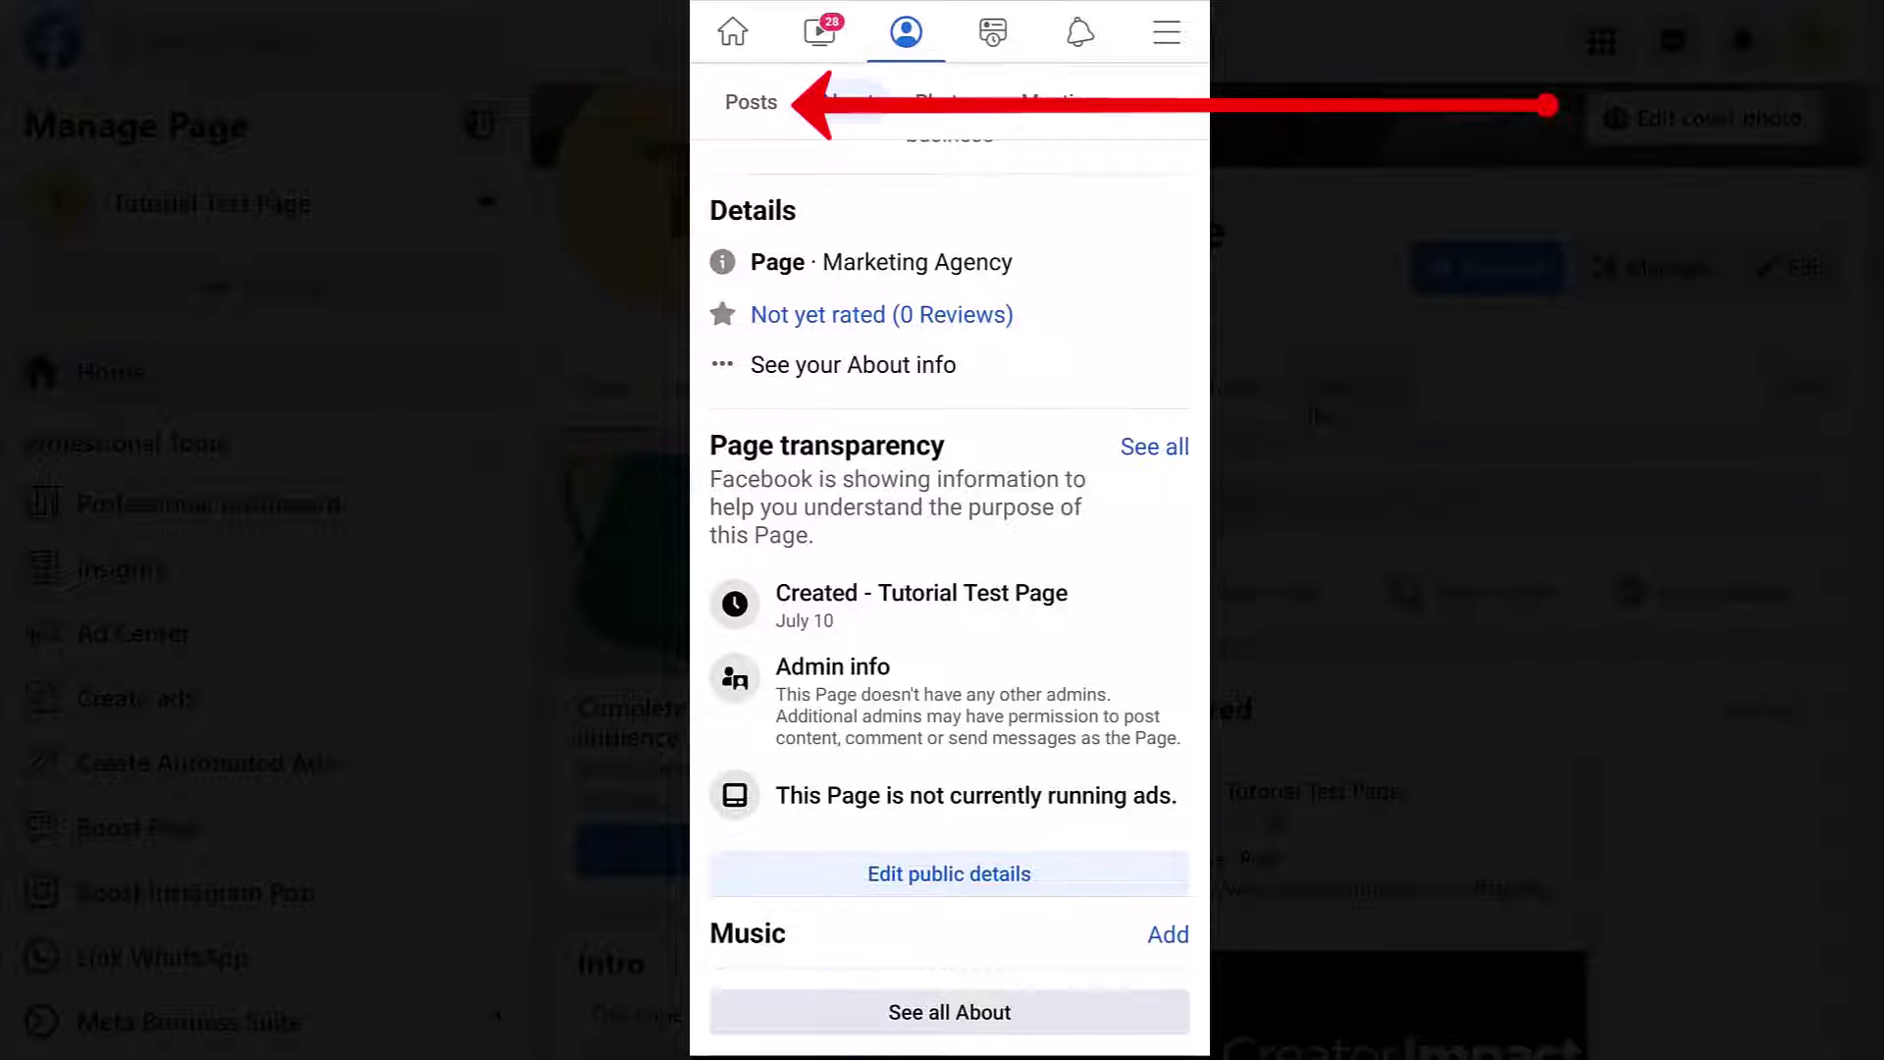
- Show the page's Posts section, look at the app's main menu, and return to the page
left_click(751, 102)
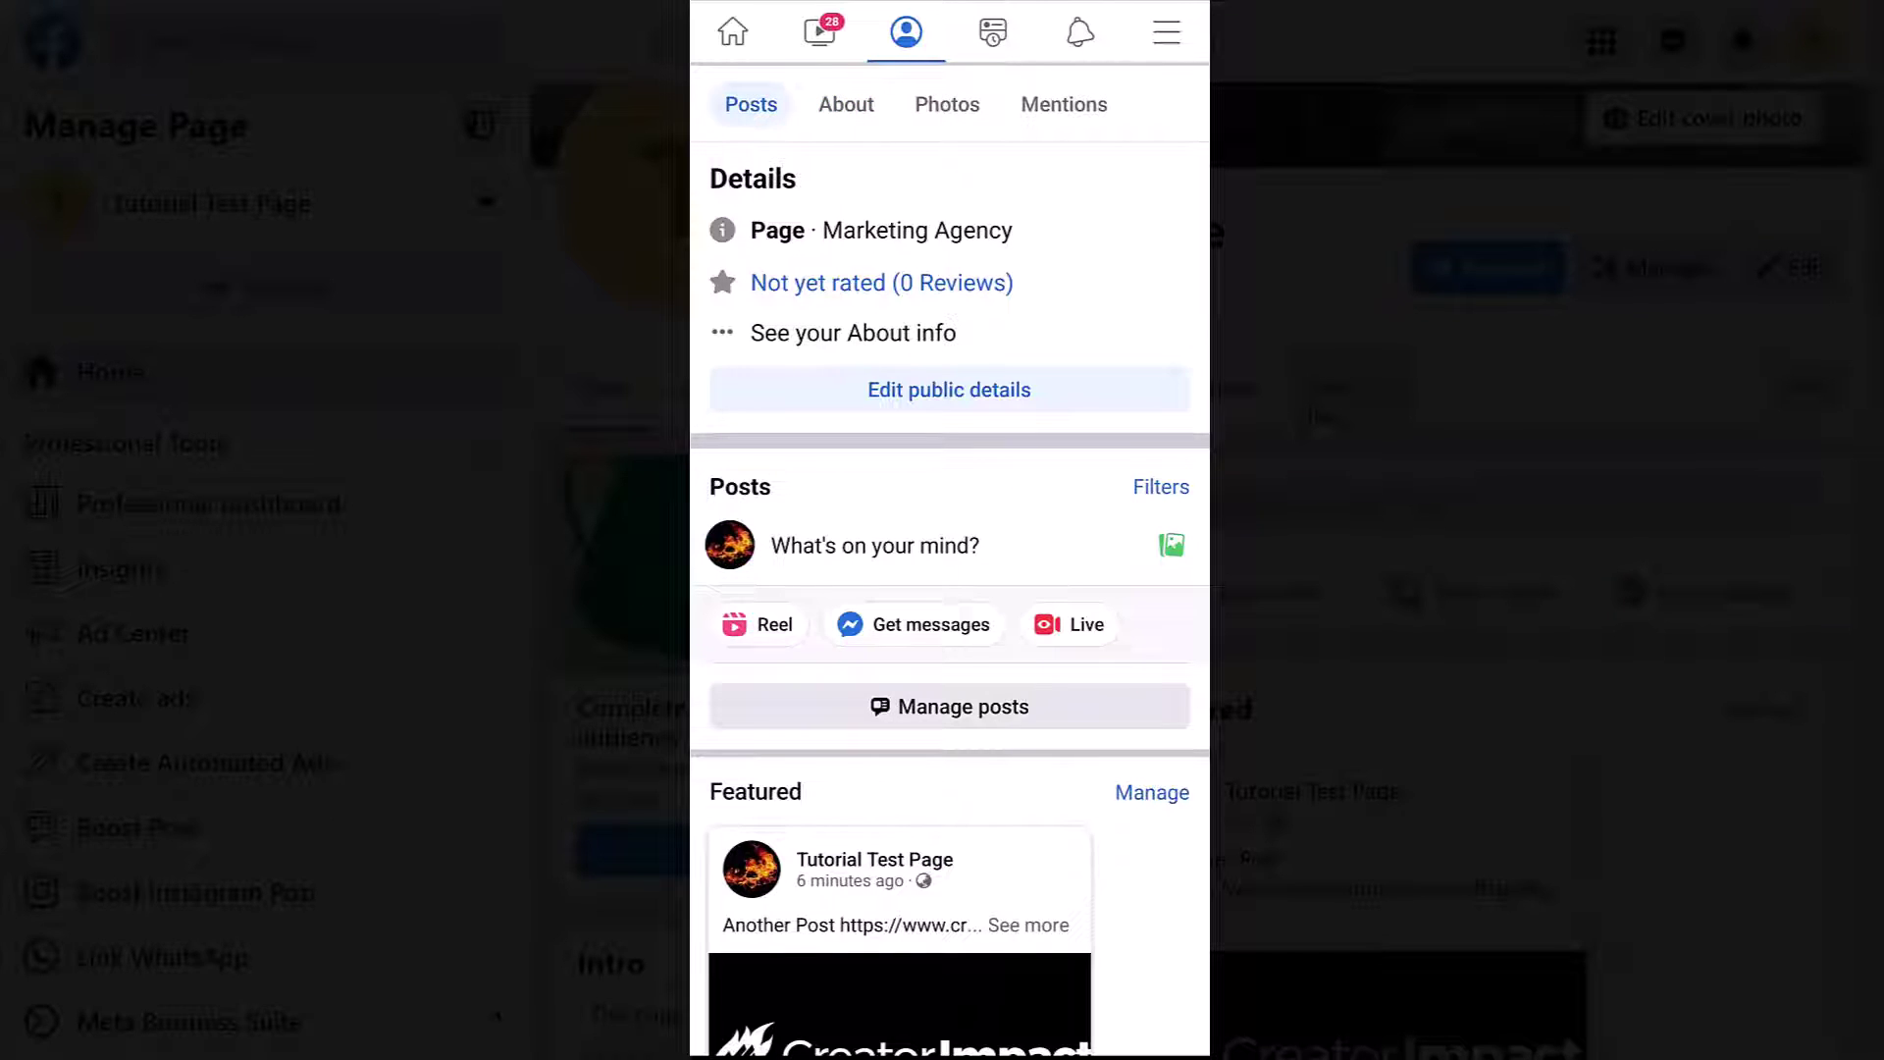
left_click(1165, 33)
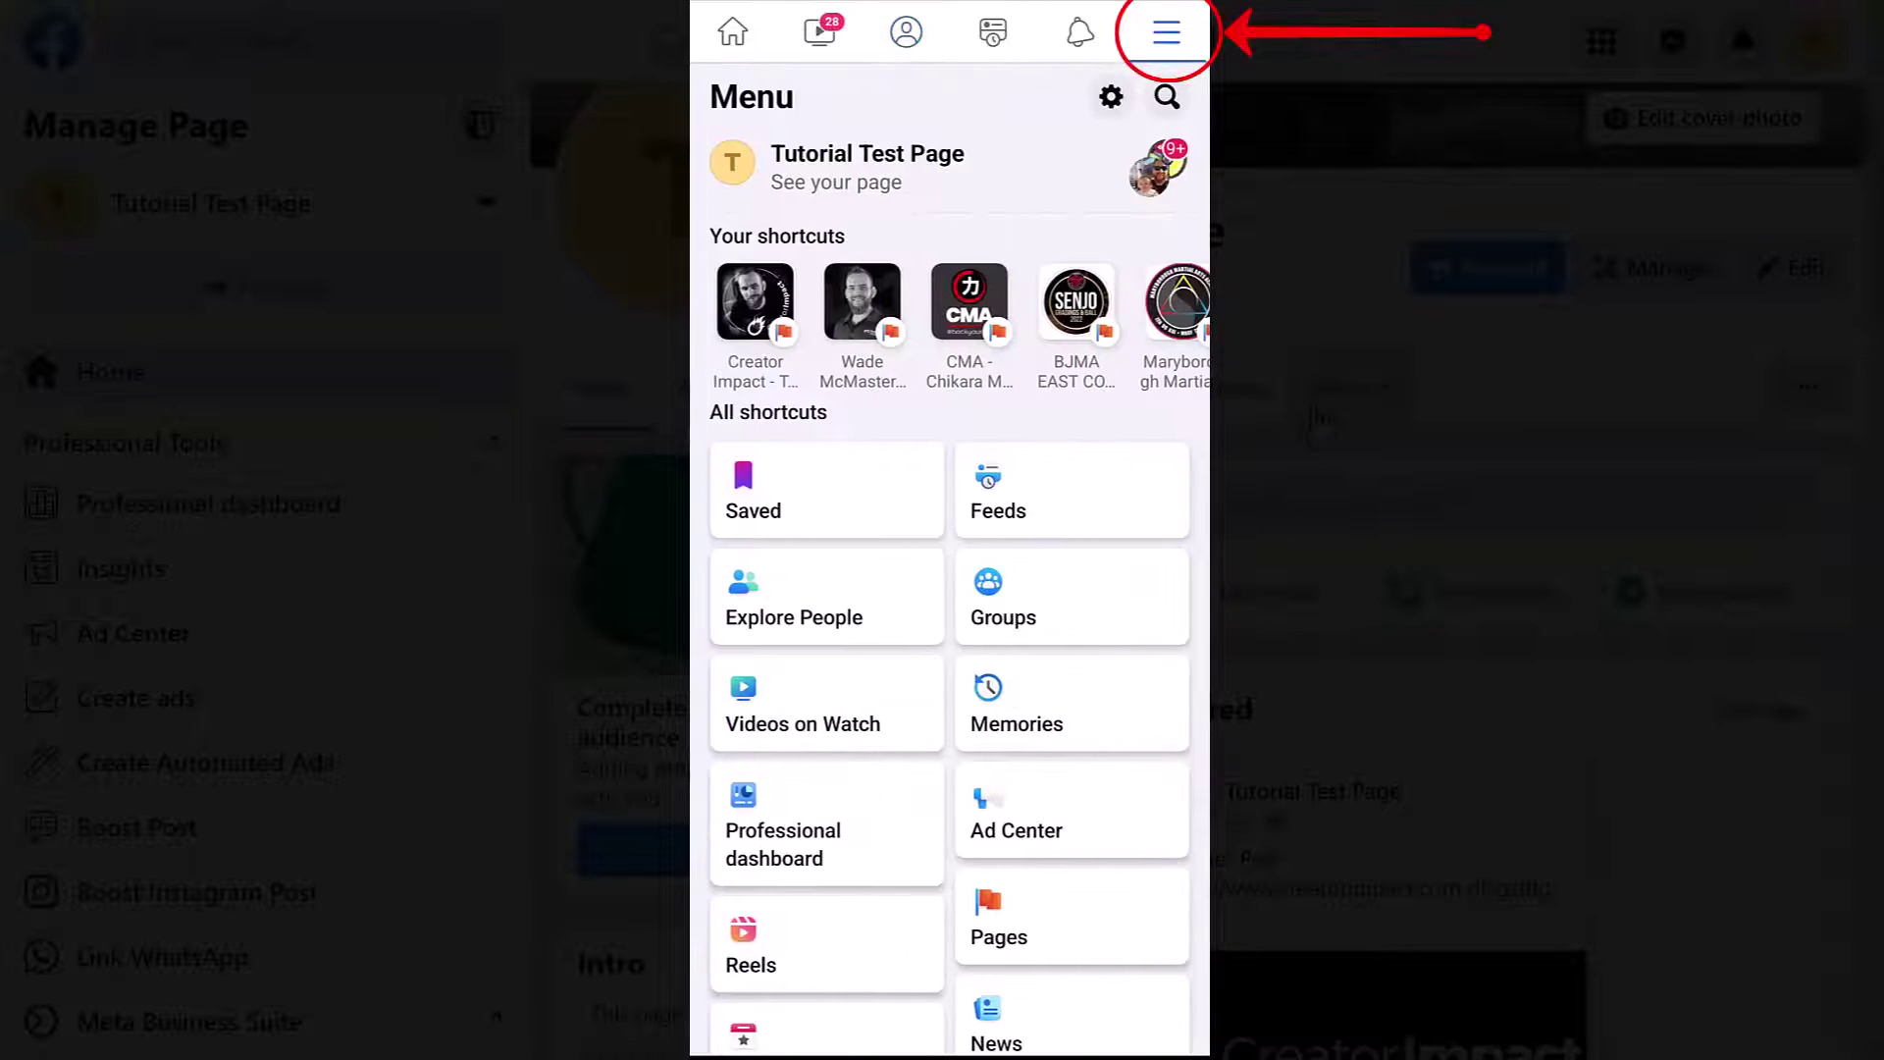
left_click(906, 32)
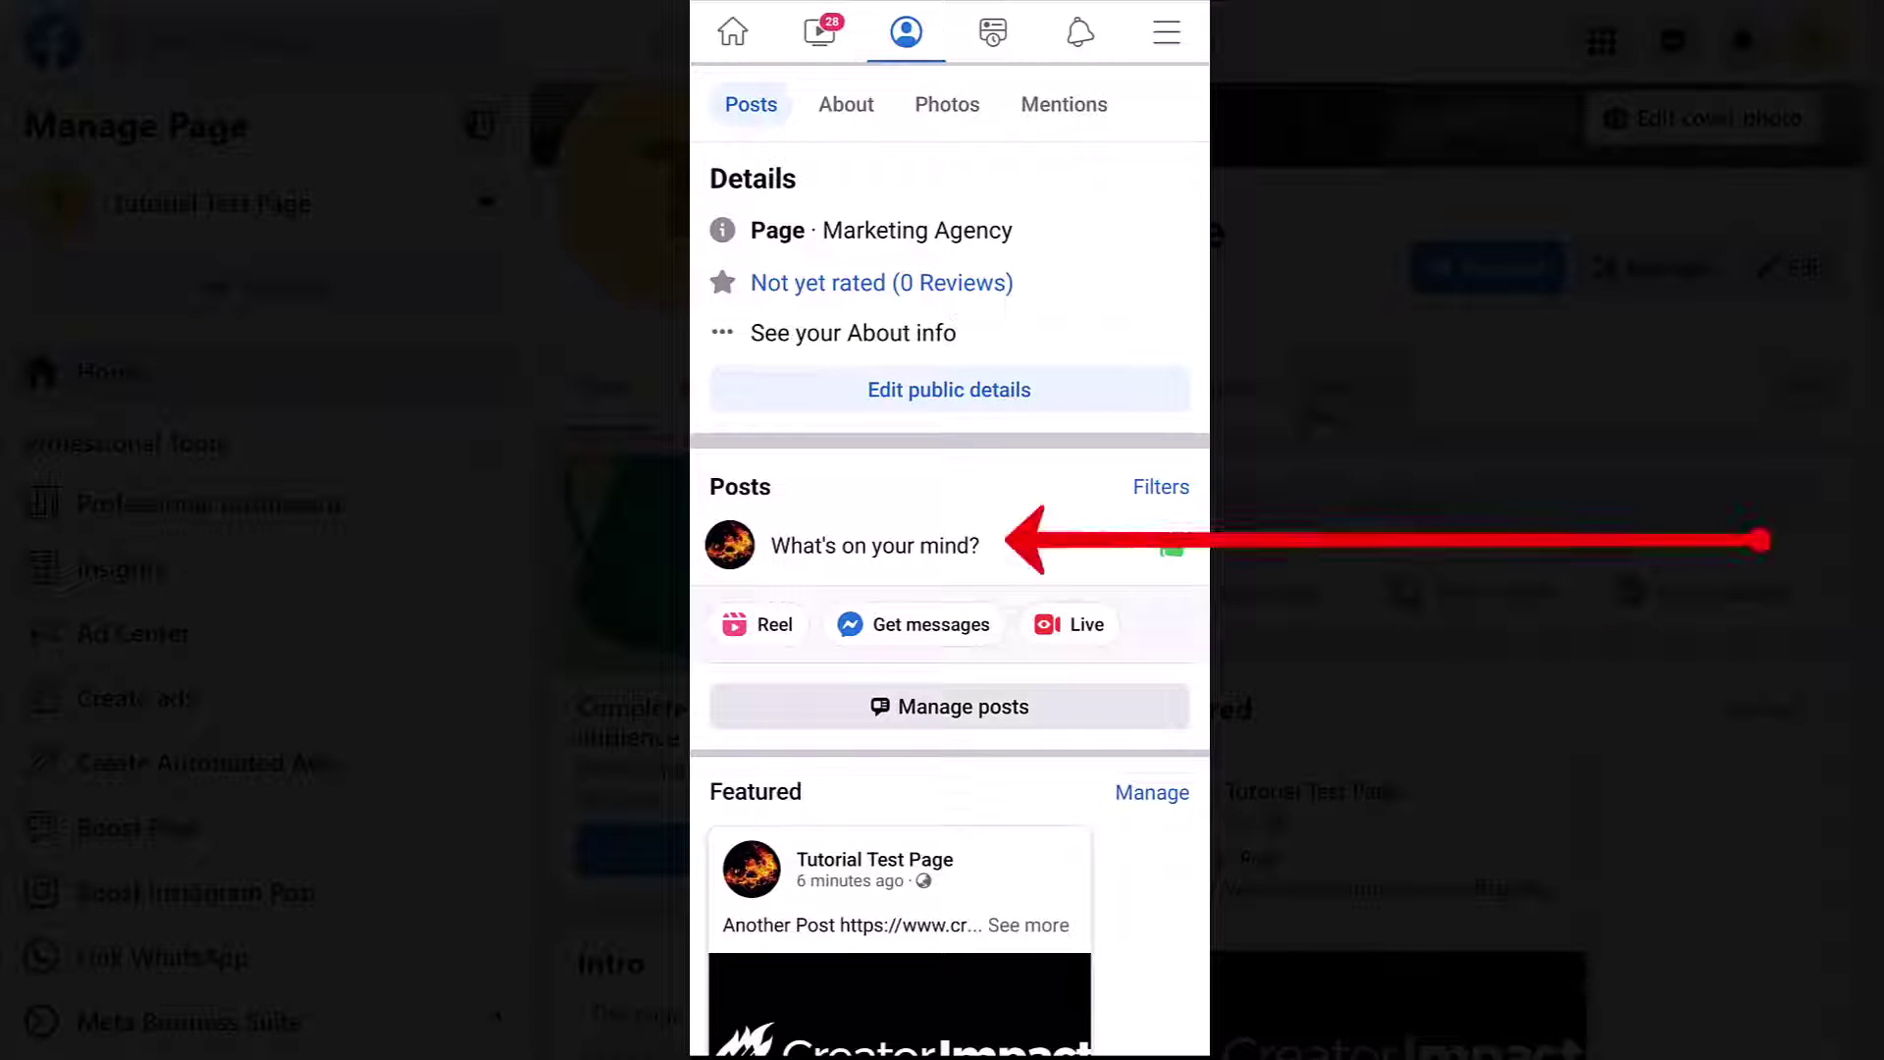
- Start a new public post on Tutorial Test Page with the text "Heres my rhoughts"
left_click(807, 546)
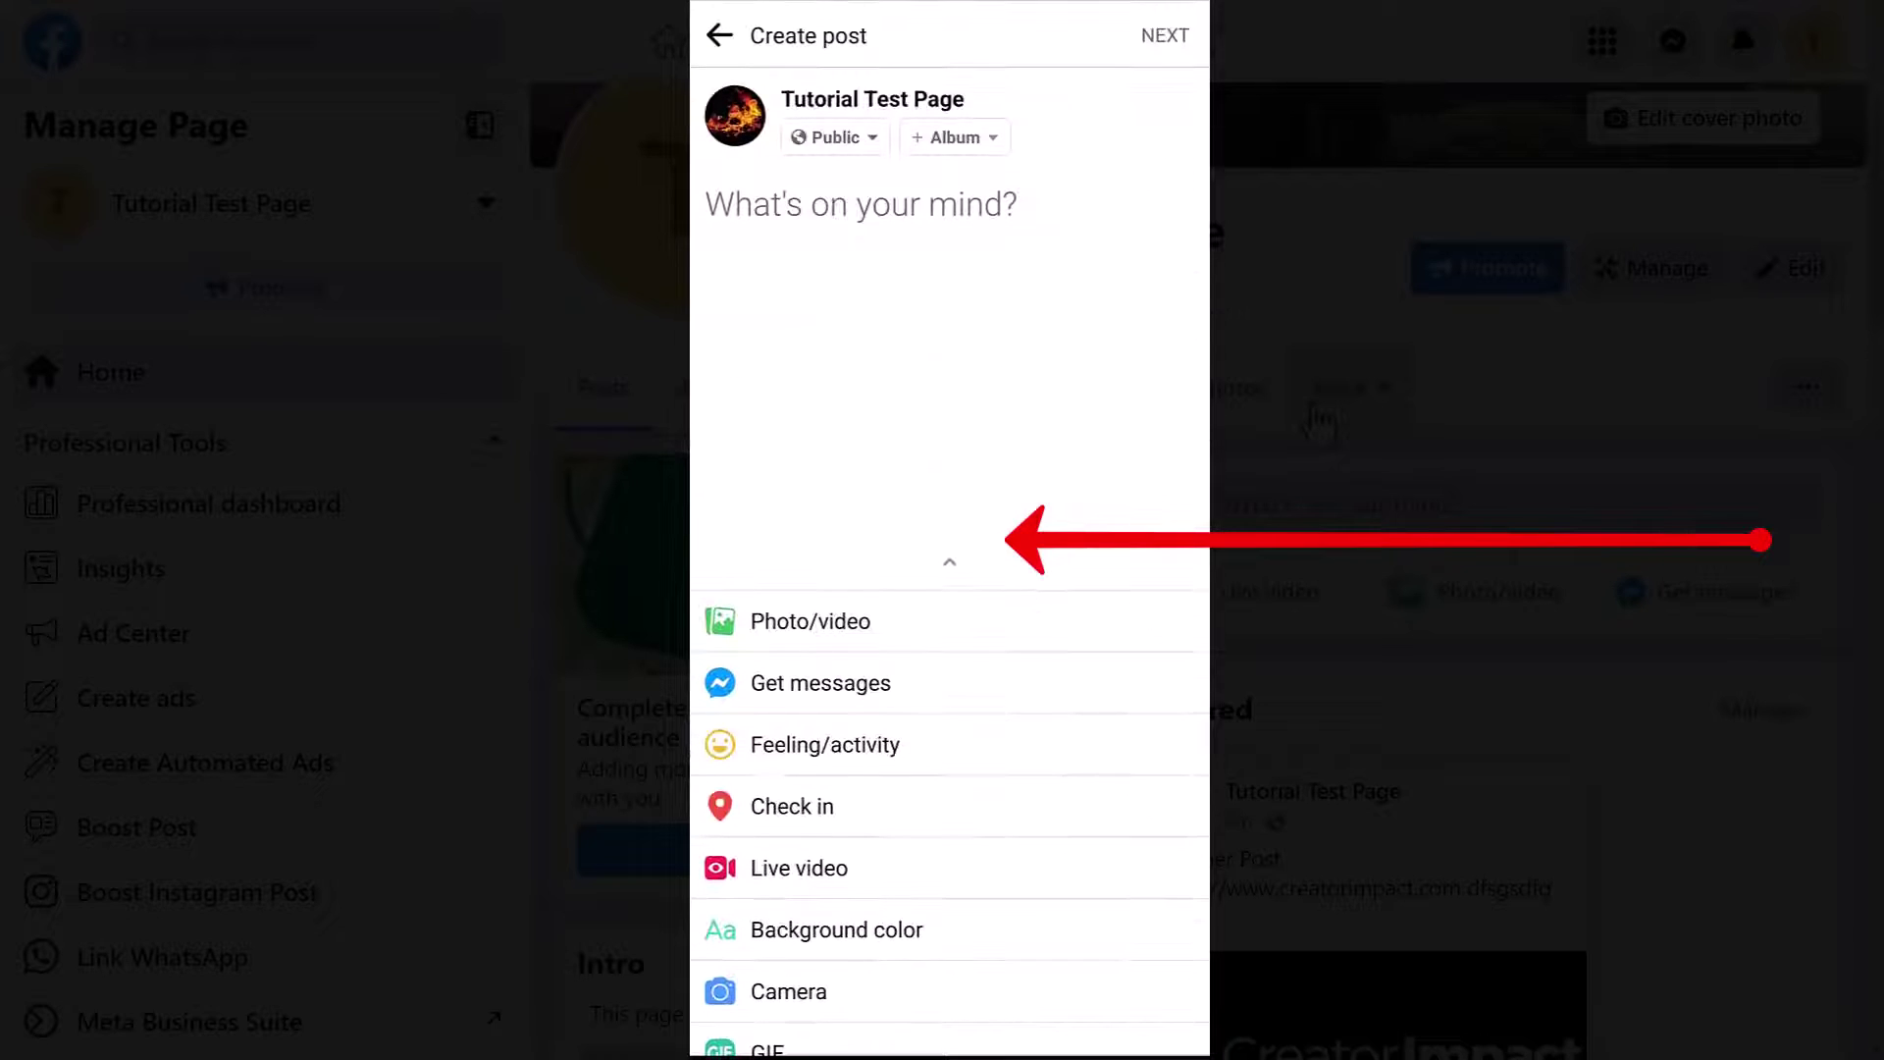
type("Here")
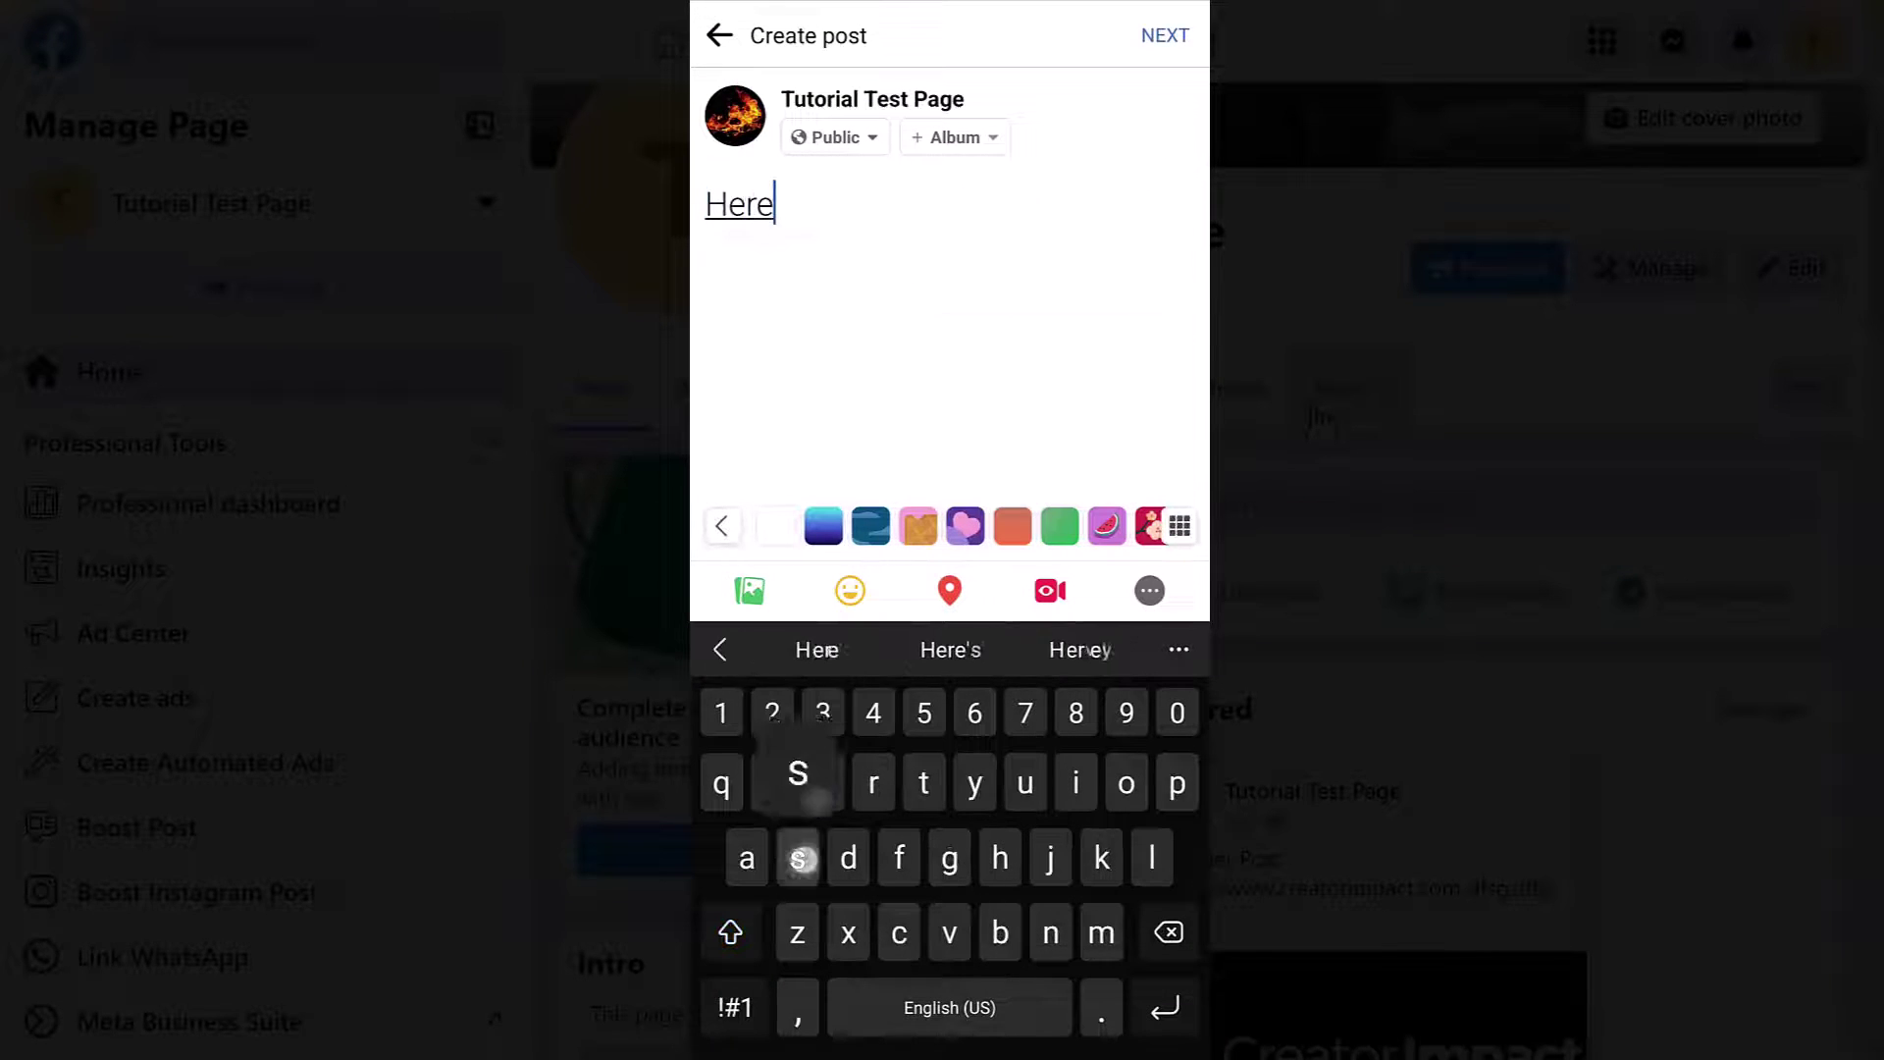
type("s my rhoughts")
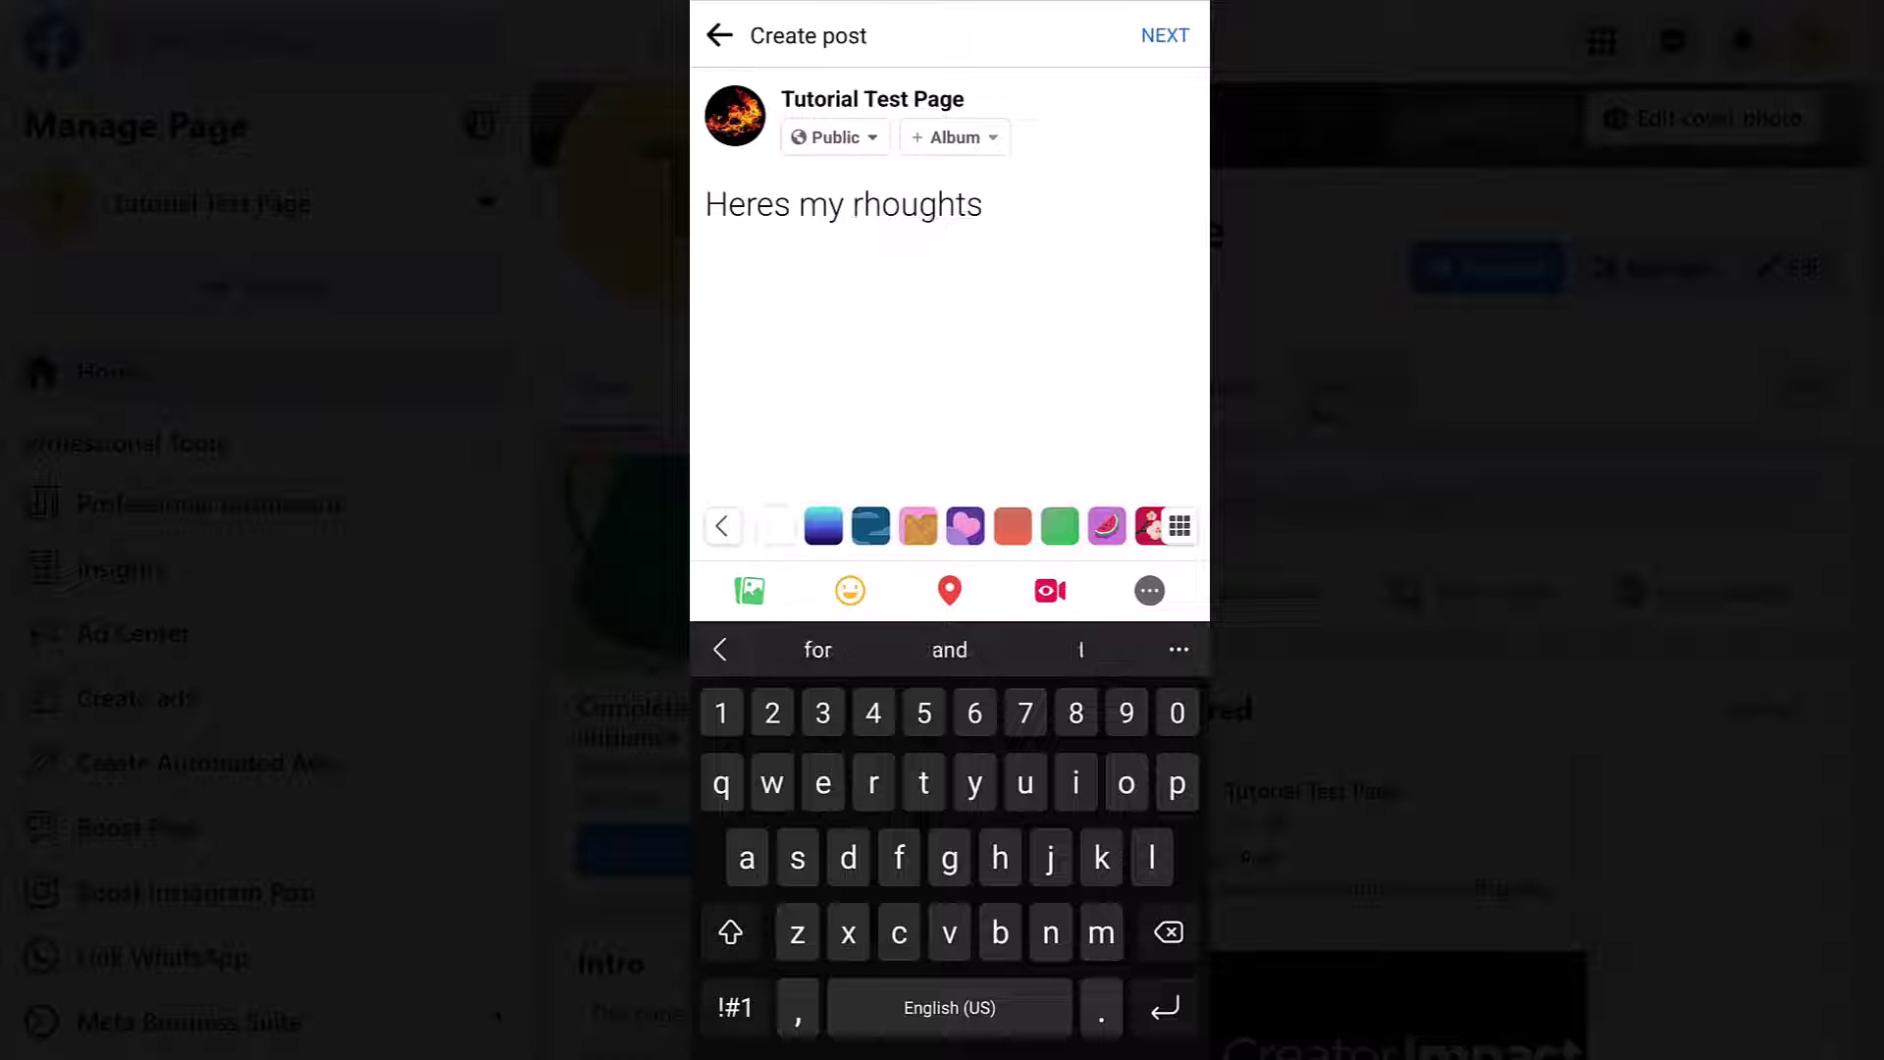
type(" http")
left_click(734, 1008)
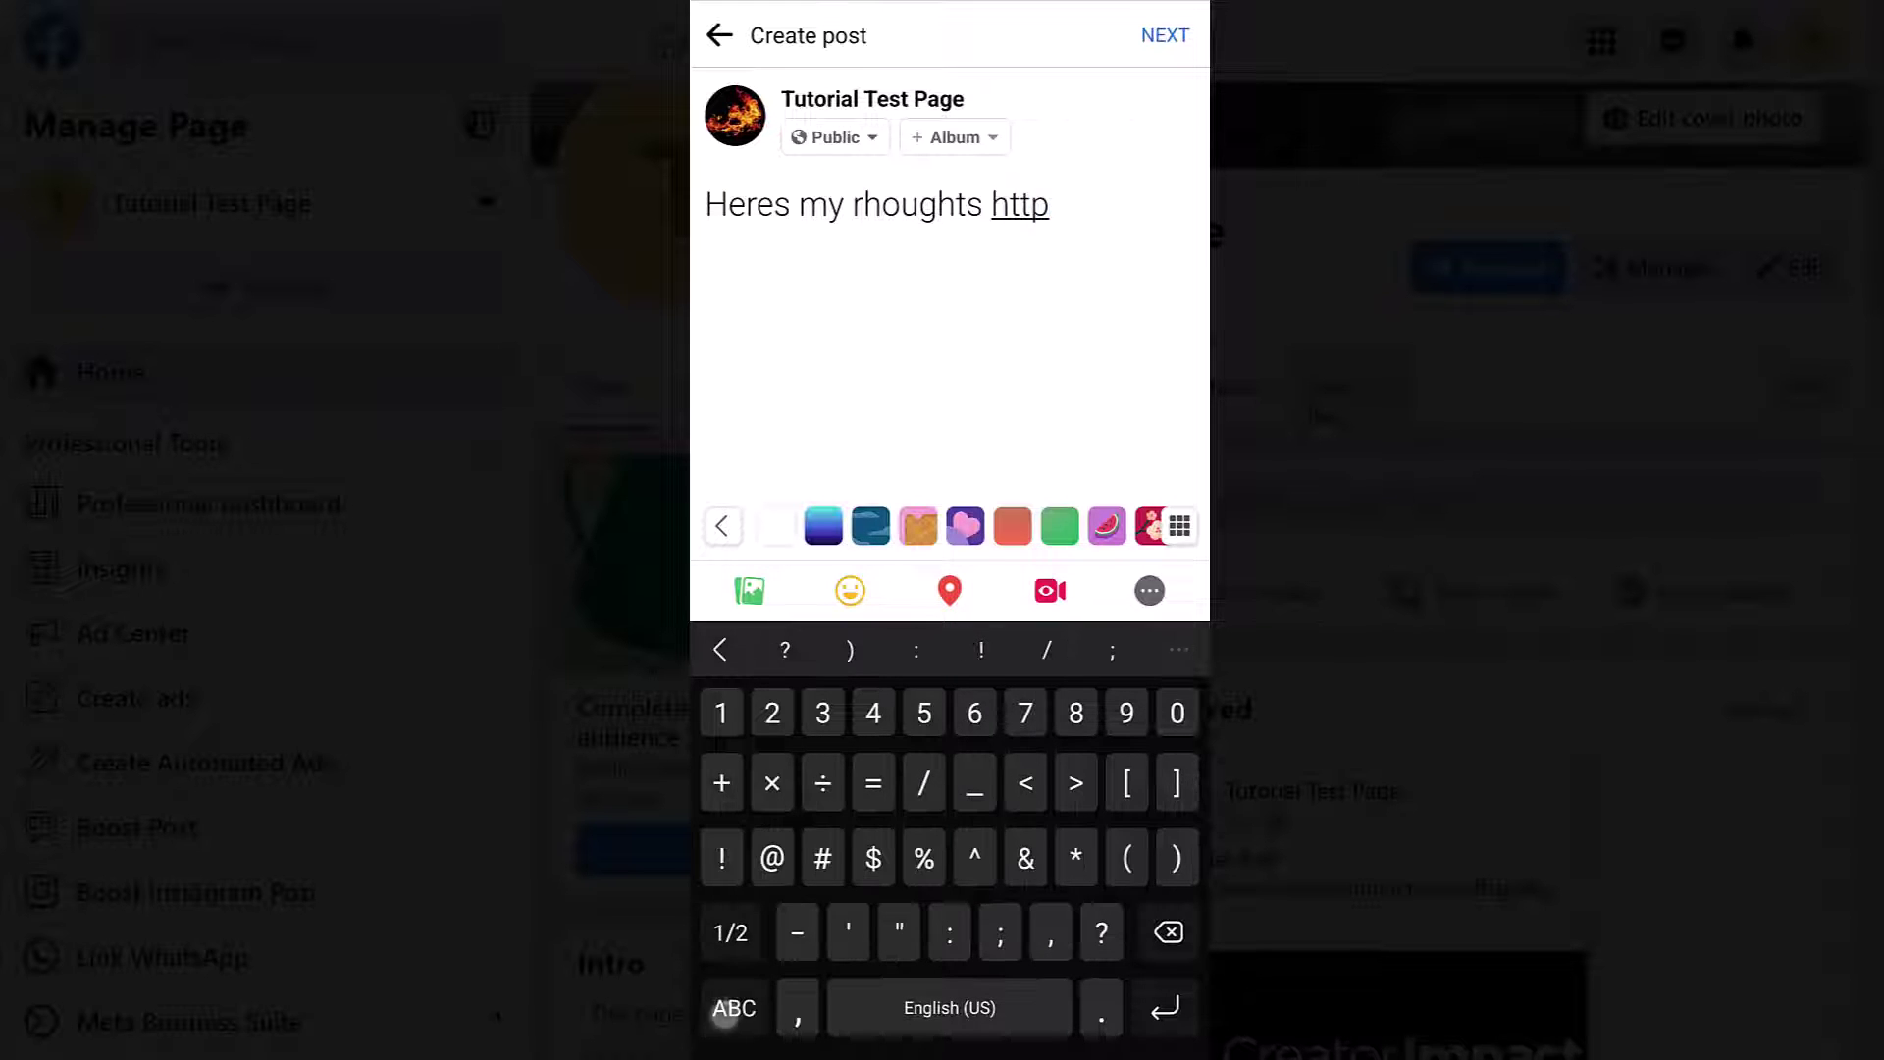
left_click(735, 1008)
type("s")
left_click(734, 1008)
type(":")
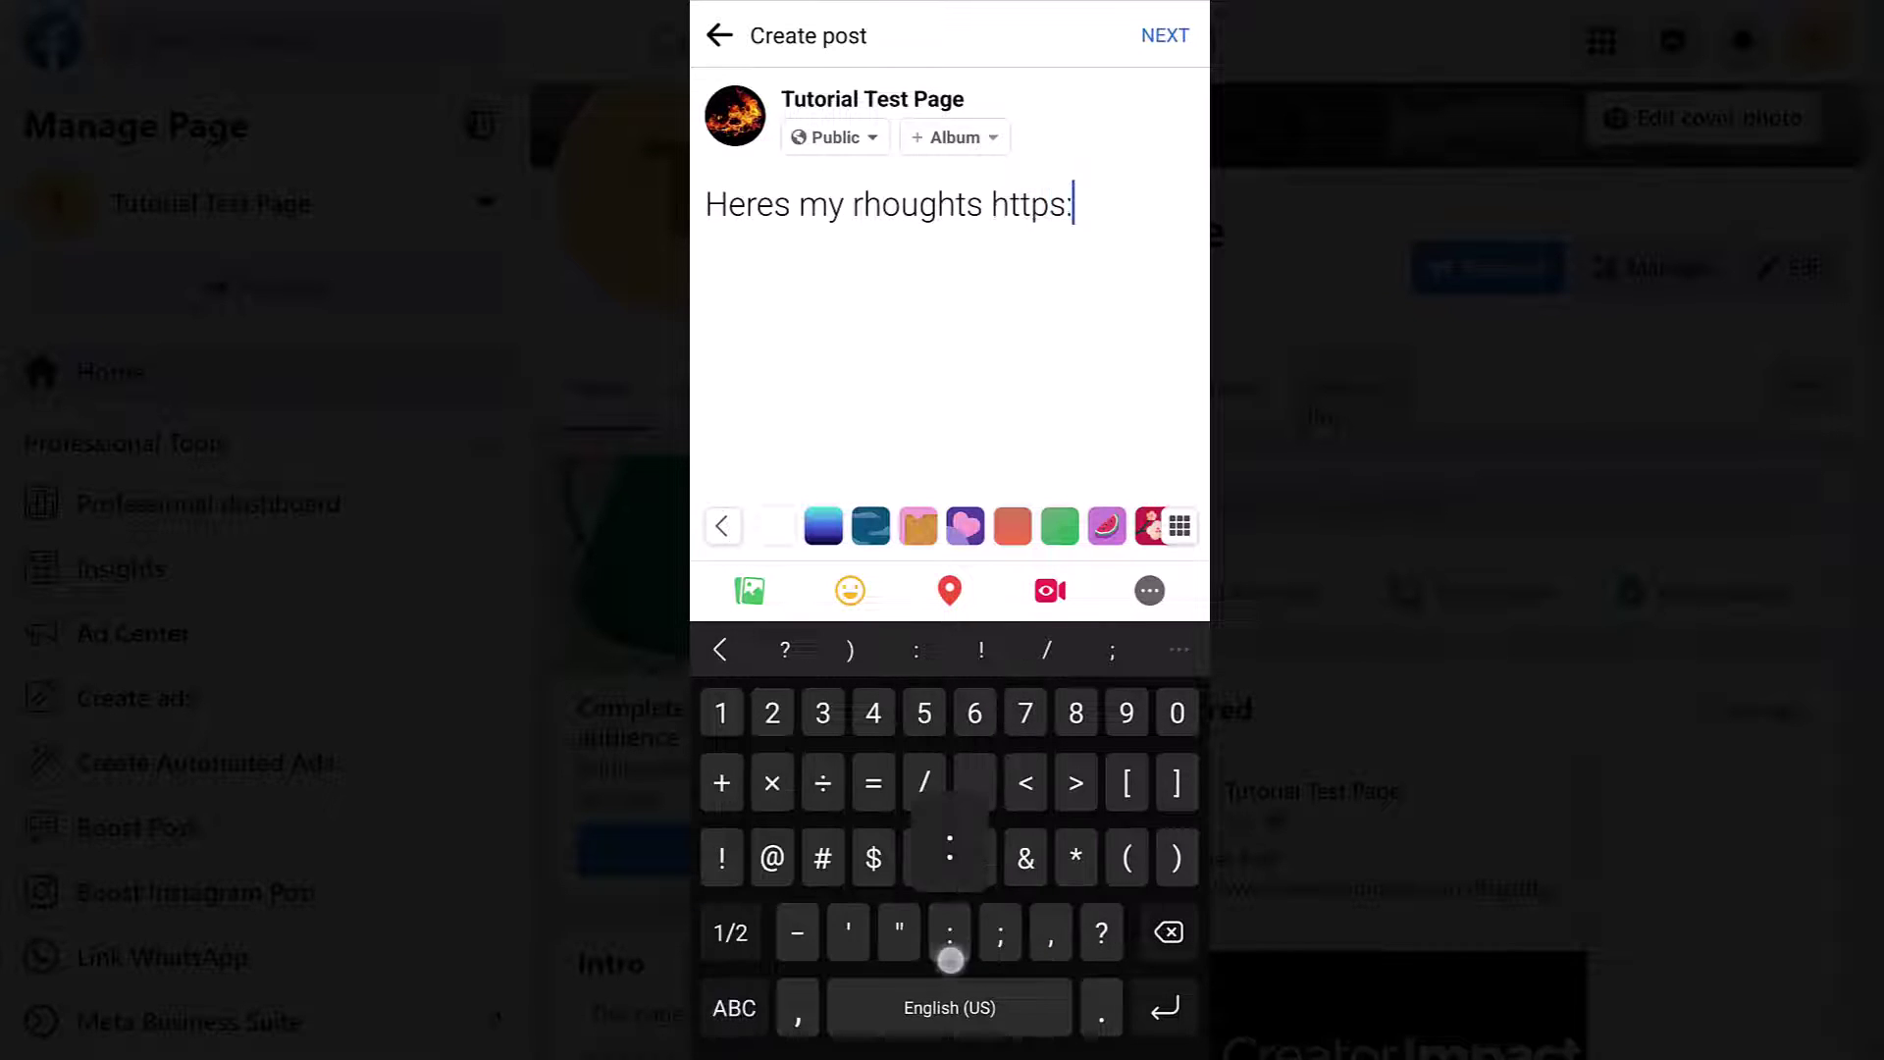
left_click(734, 1008)
left_click(734, 1008)
type("//")
left_click(734, 1008)
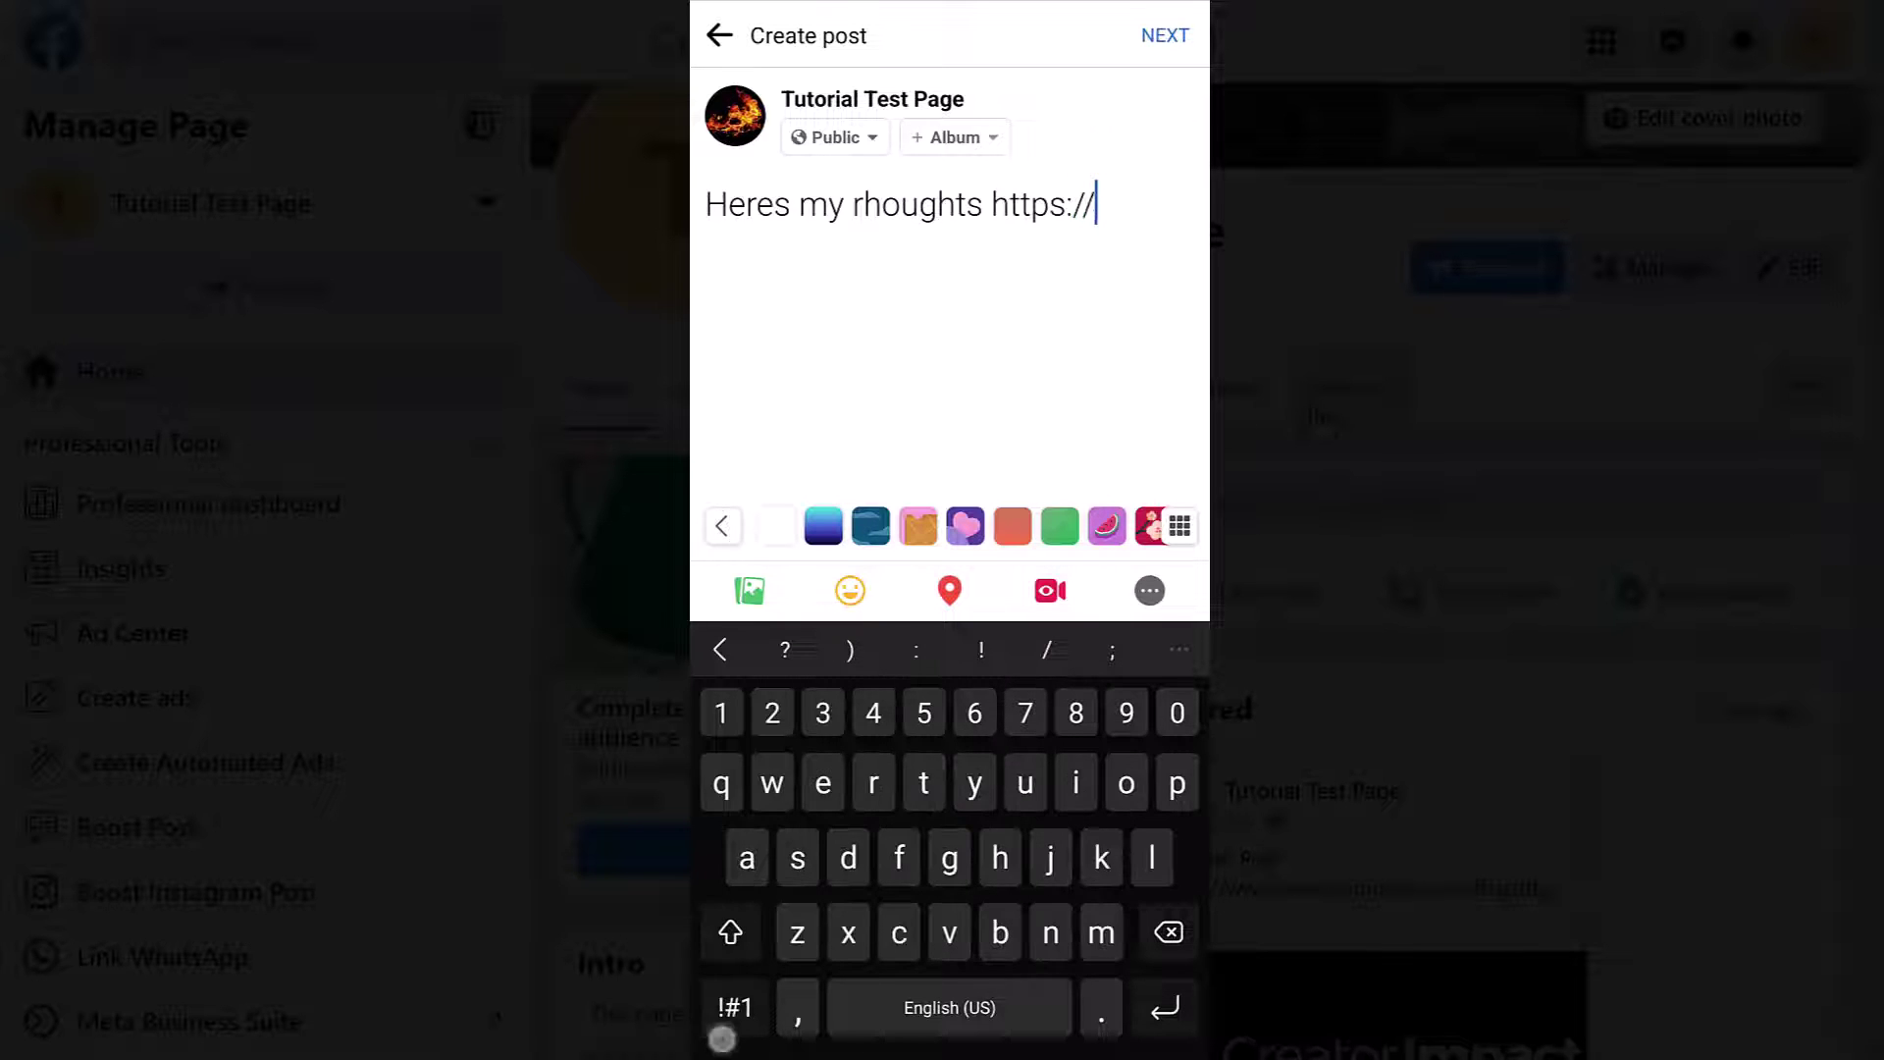
type("www.")
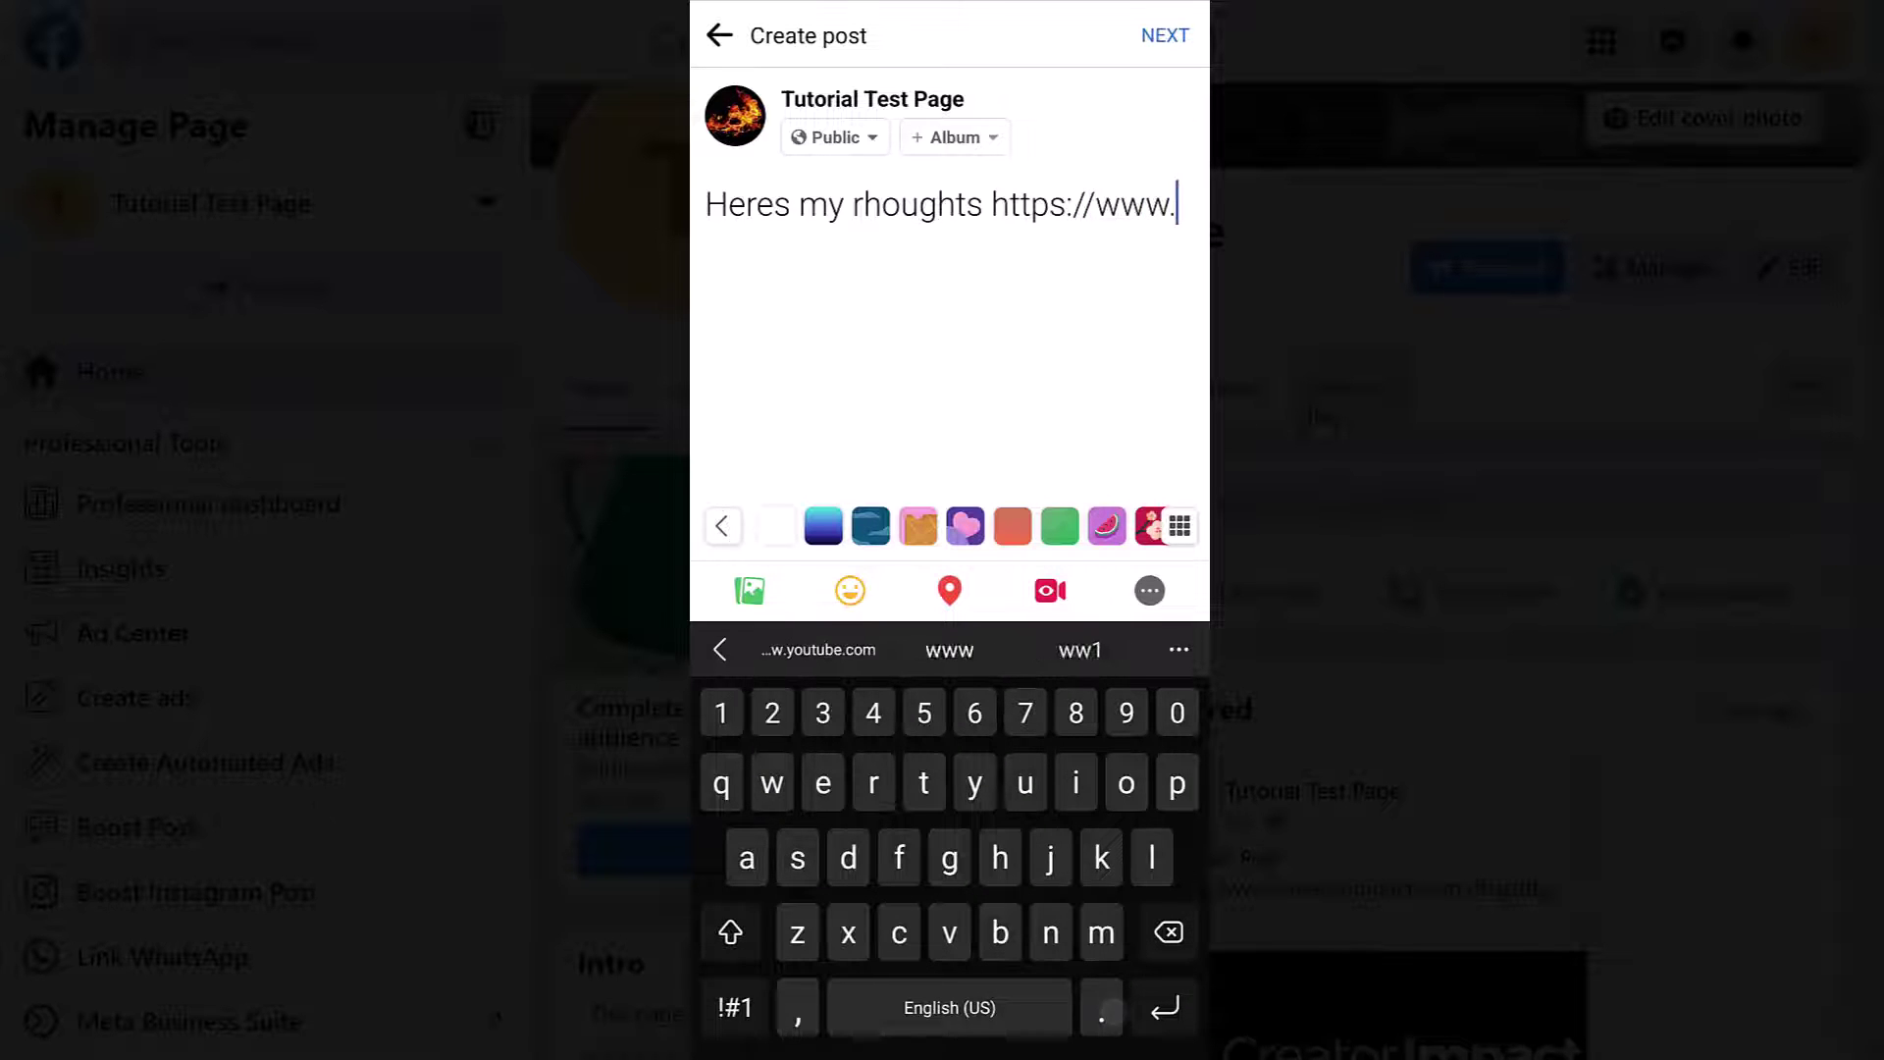
type("wmcm")
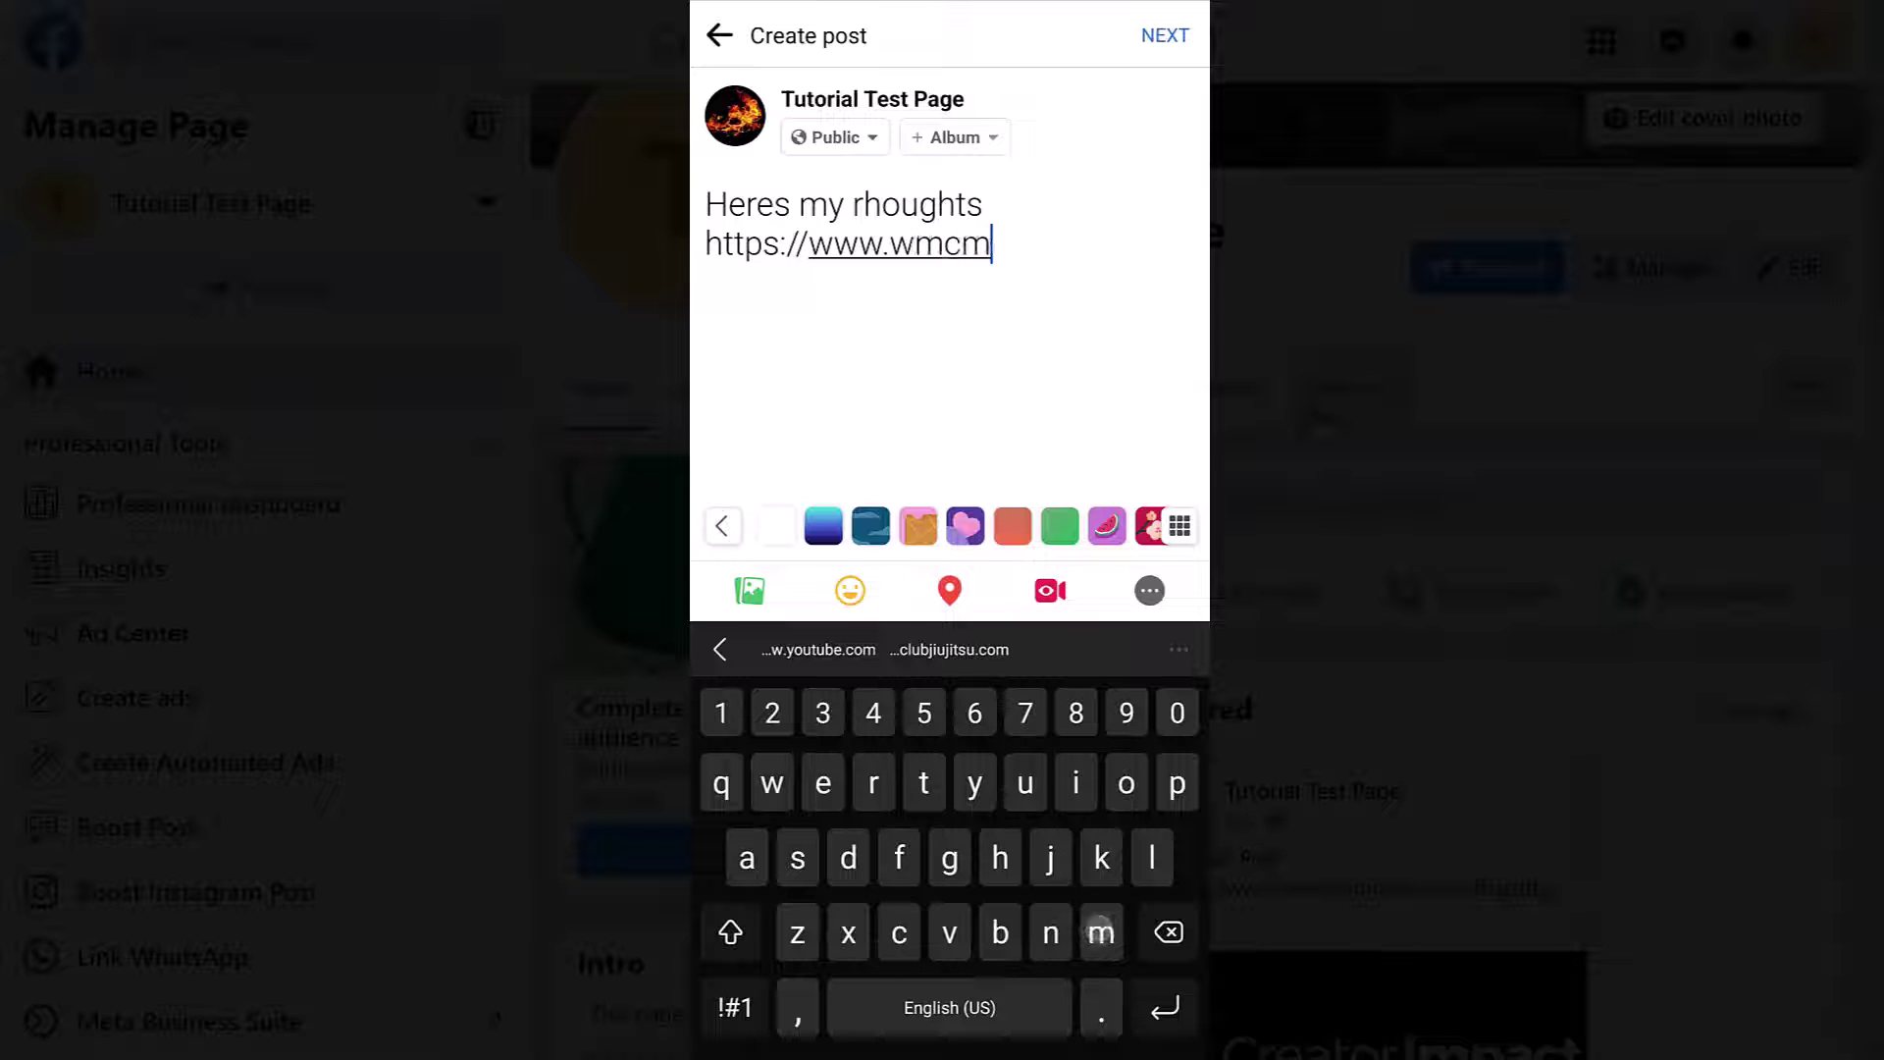
type(".com.au")
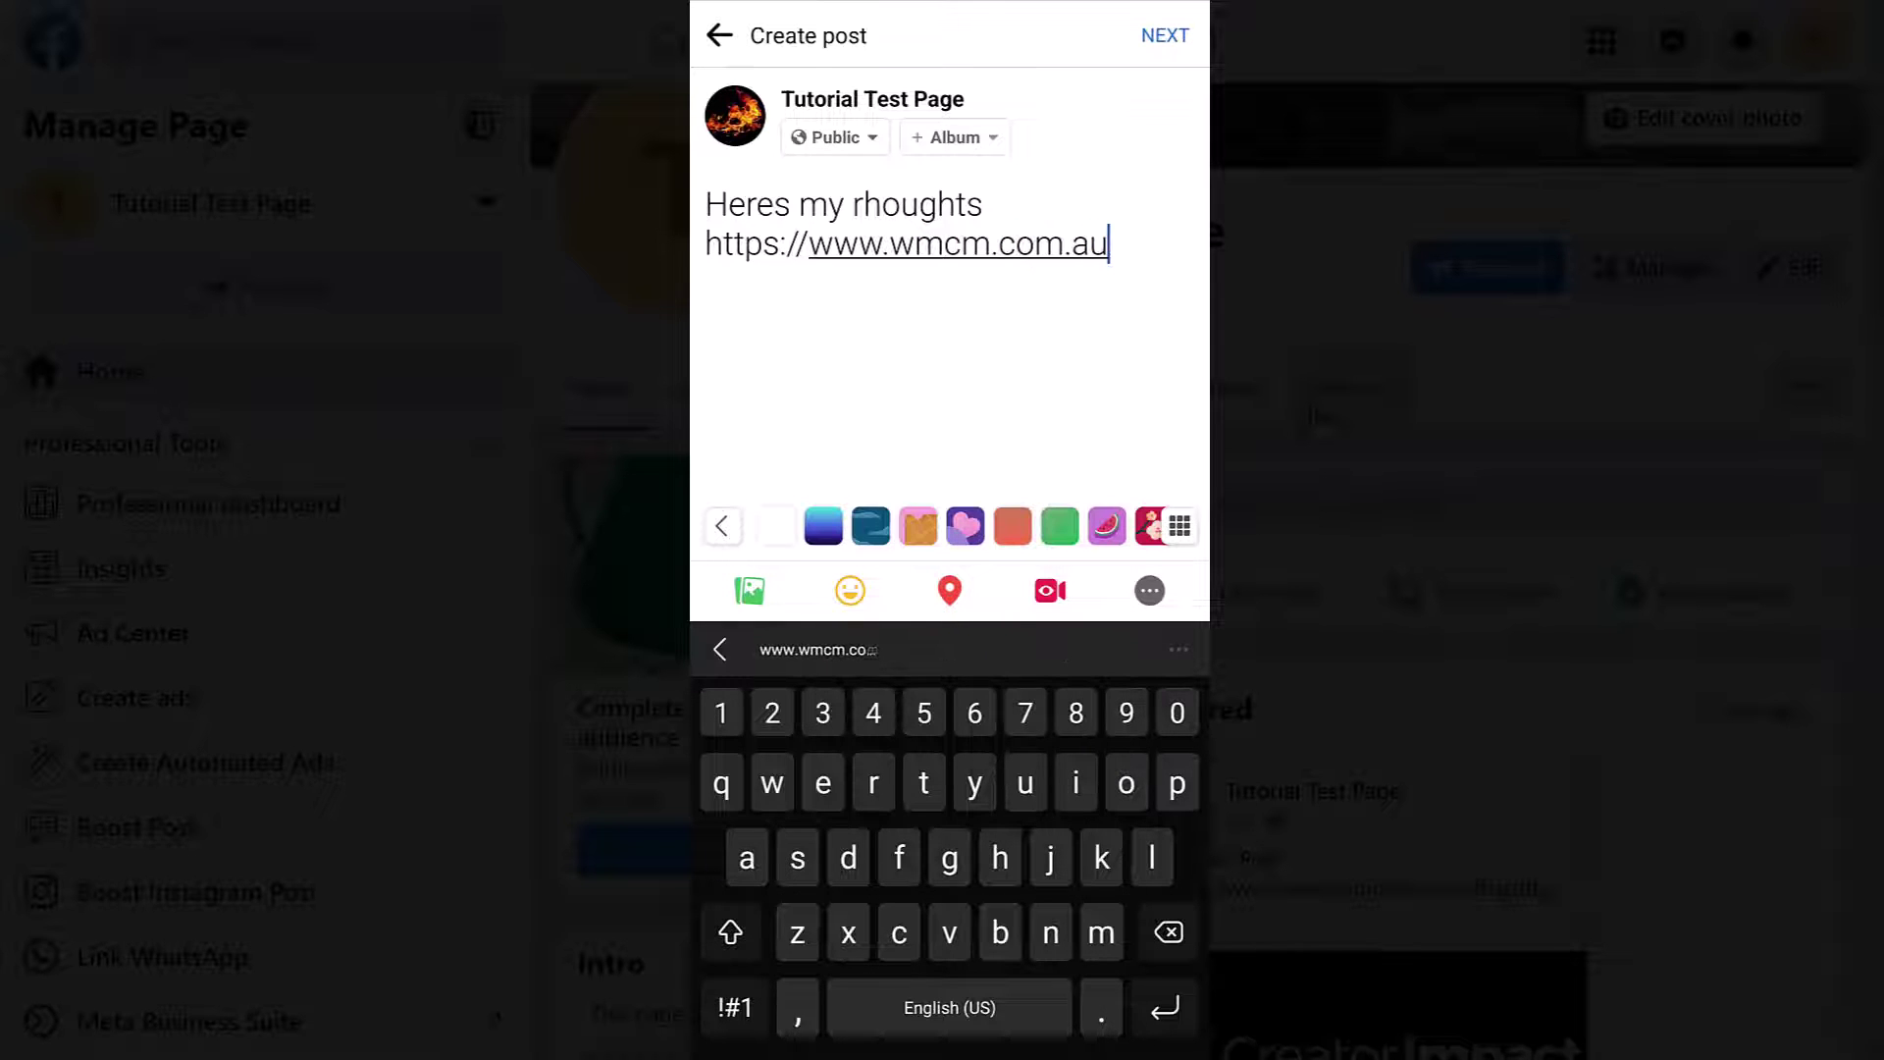
key("Return")
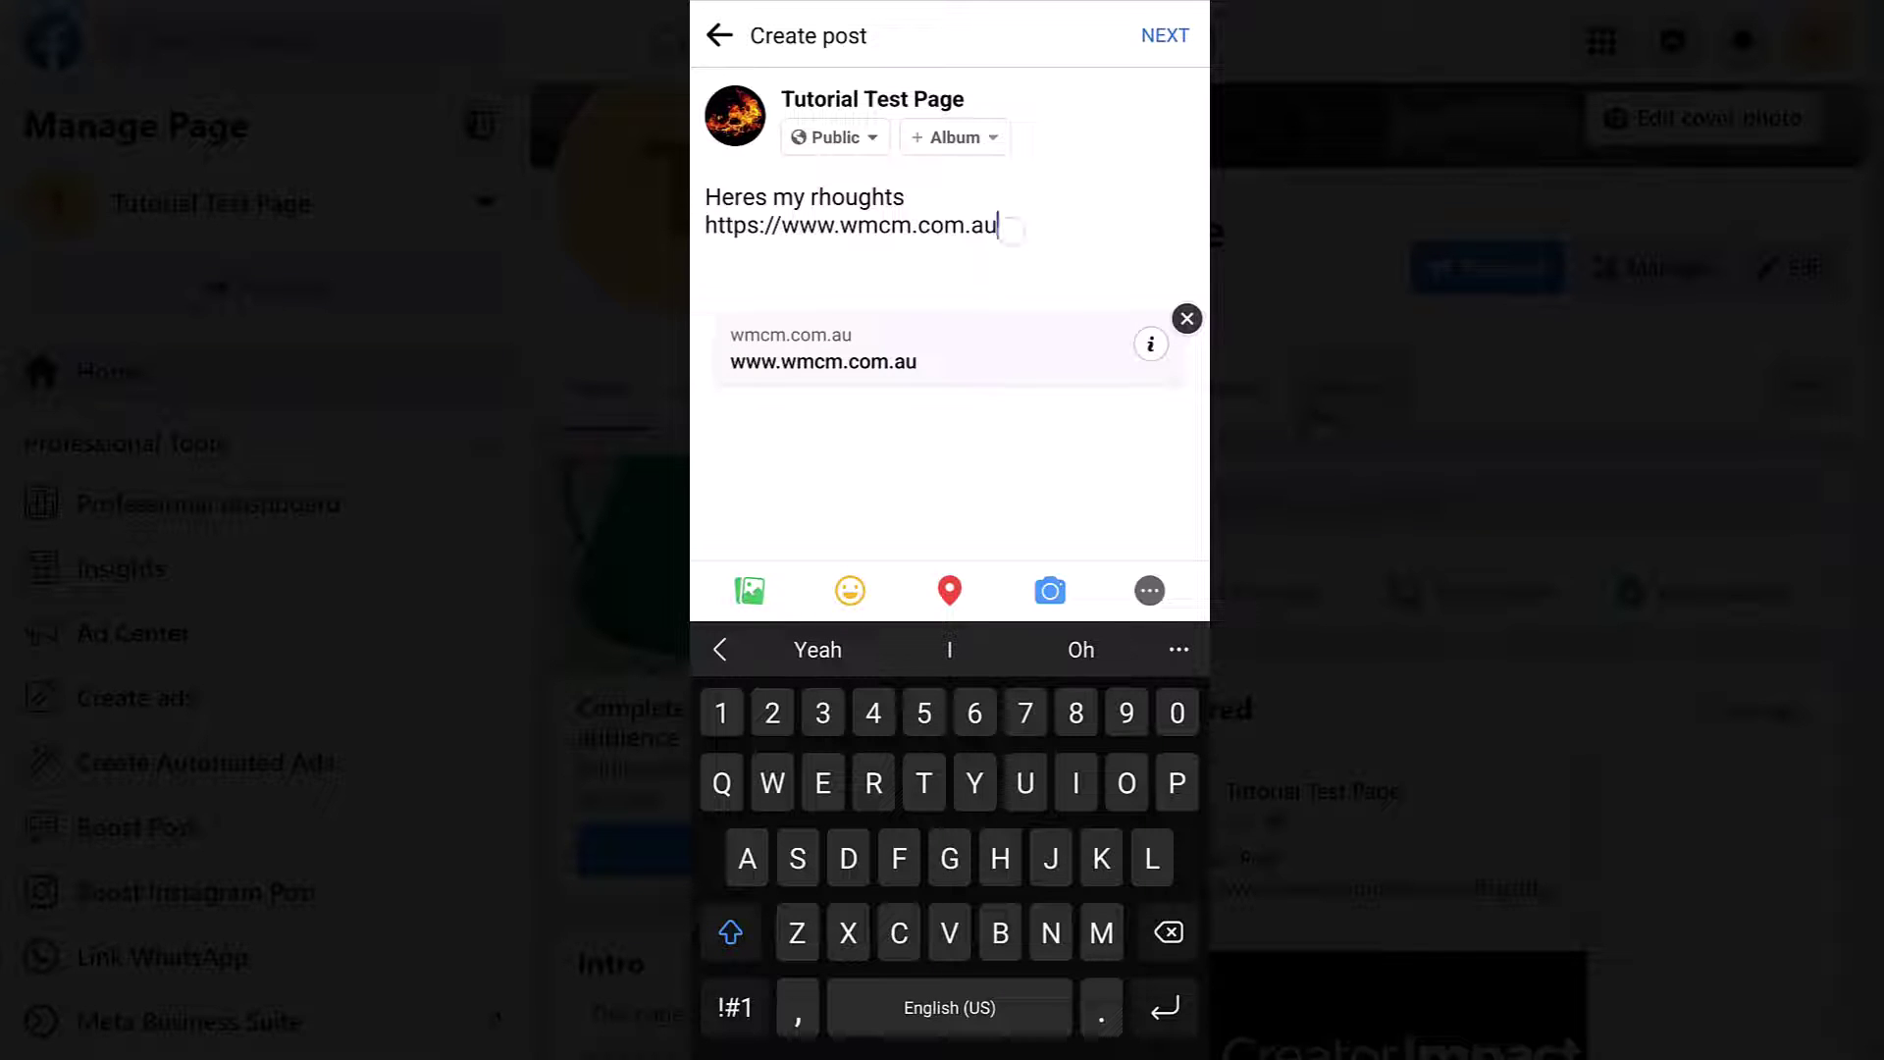
left_click(1001, 227)
key("BackSpace")
key("BackSpace")
key("BackSpace")
key("BackSpace")
key("BackSpace")
key("BackSpace")
key("BackSpace")
key("BackSpace")
key("BackSpace")
key("BackSpace")
key("BackSpace")
key("BackSpace")
key("BackSpace")
key("BackSpace")
key("BackSpace")
key("BackSpace")
key("BackSpace")
key("BackSpace")
key("BackSpace")
key("BackSpace")
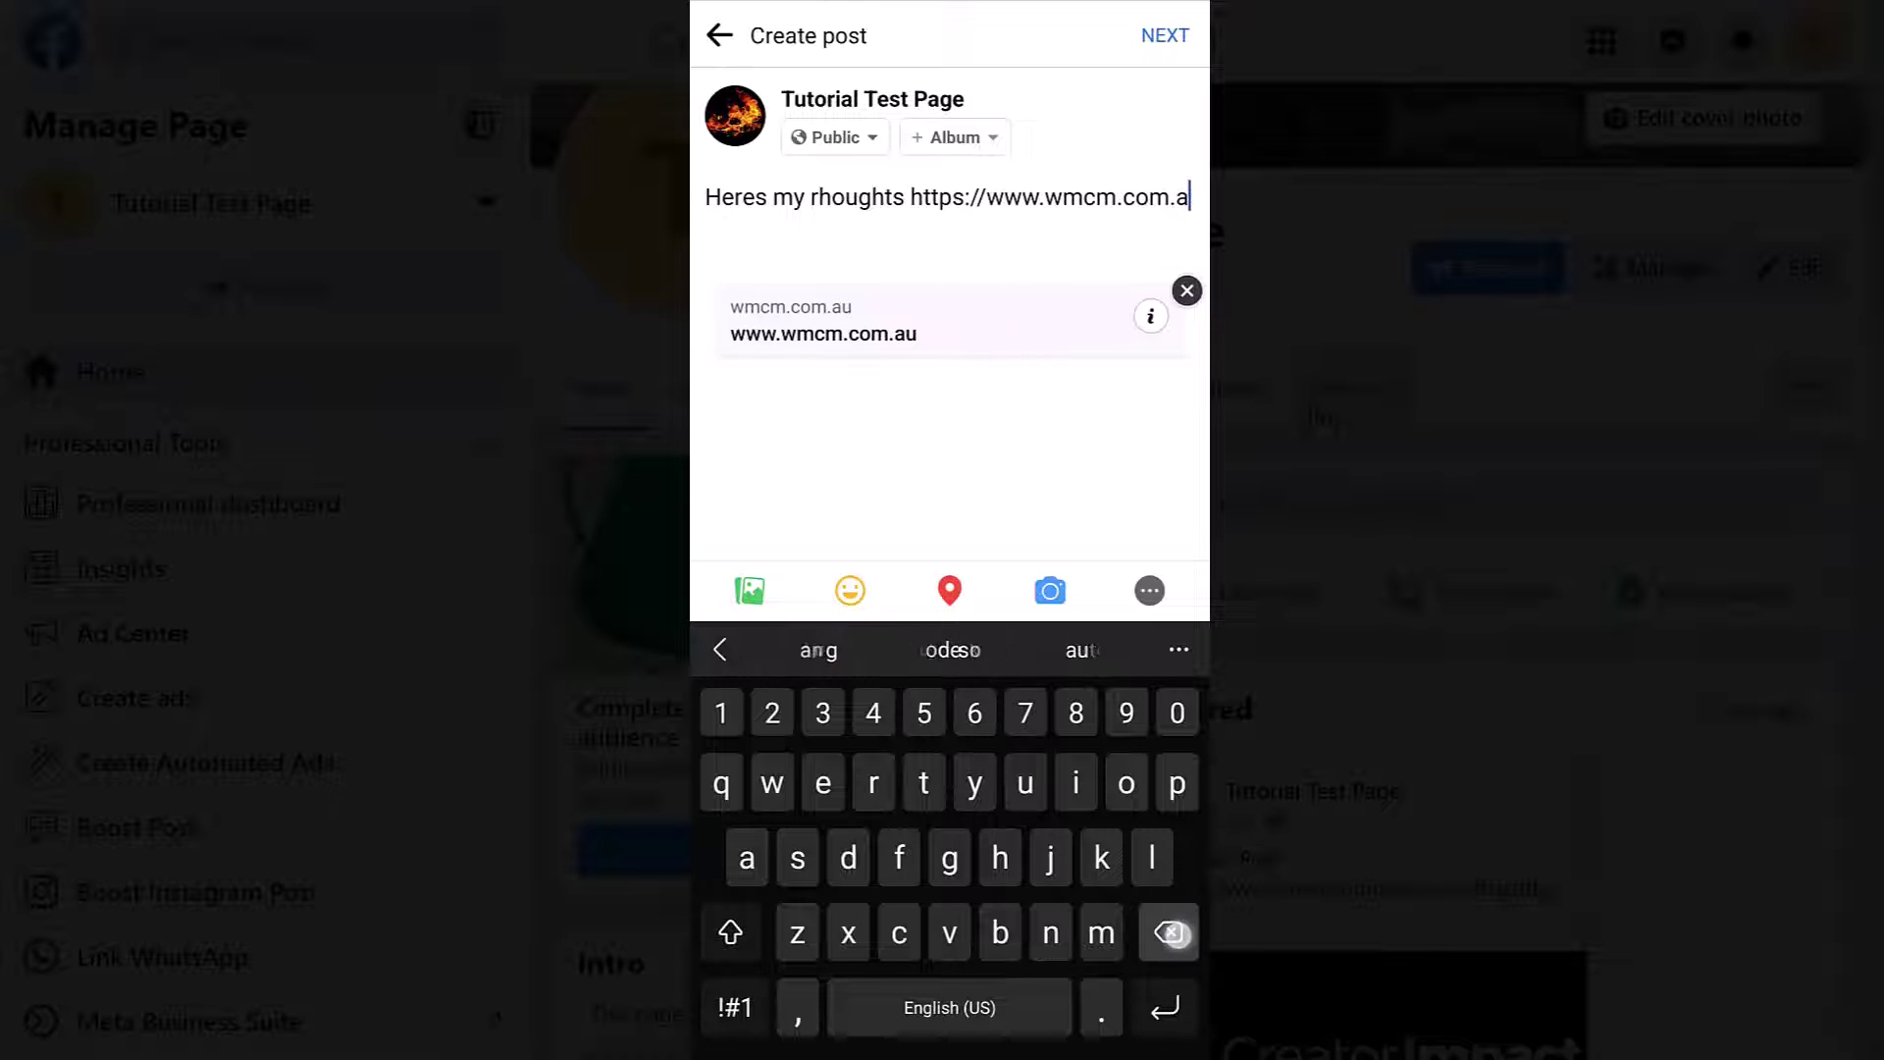
type("https://www.creatorimpact.com")
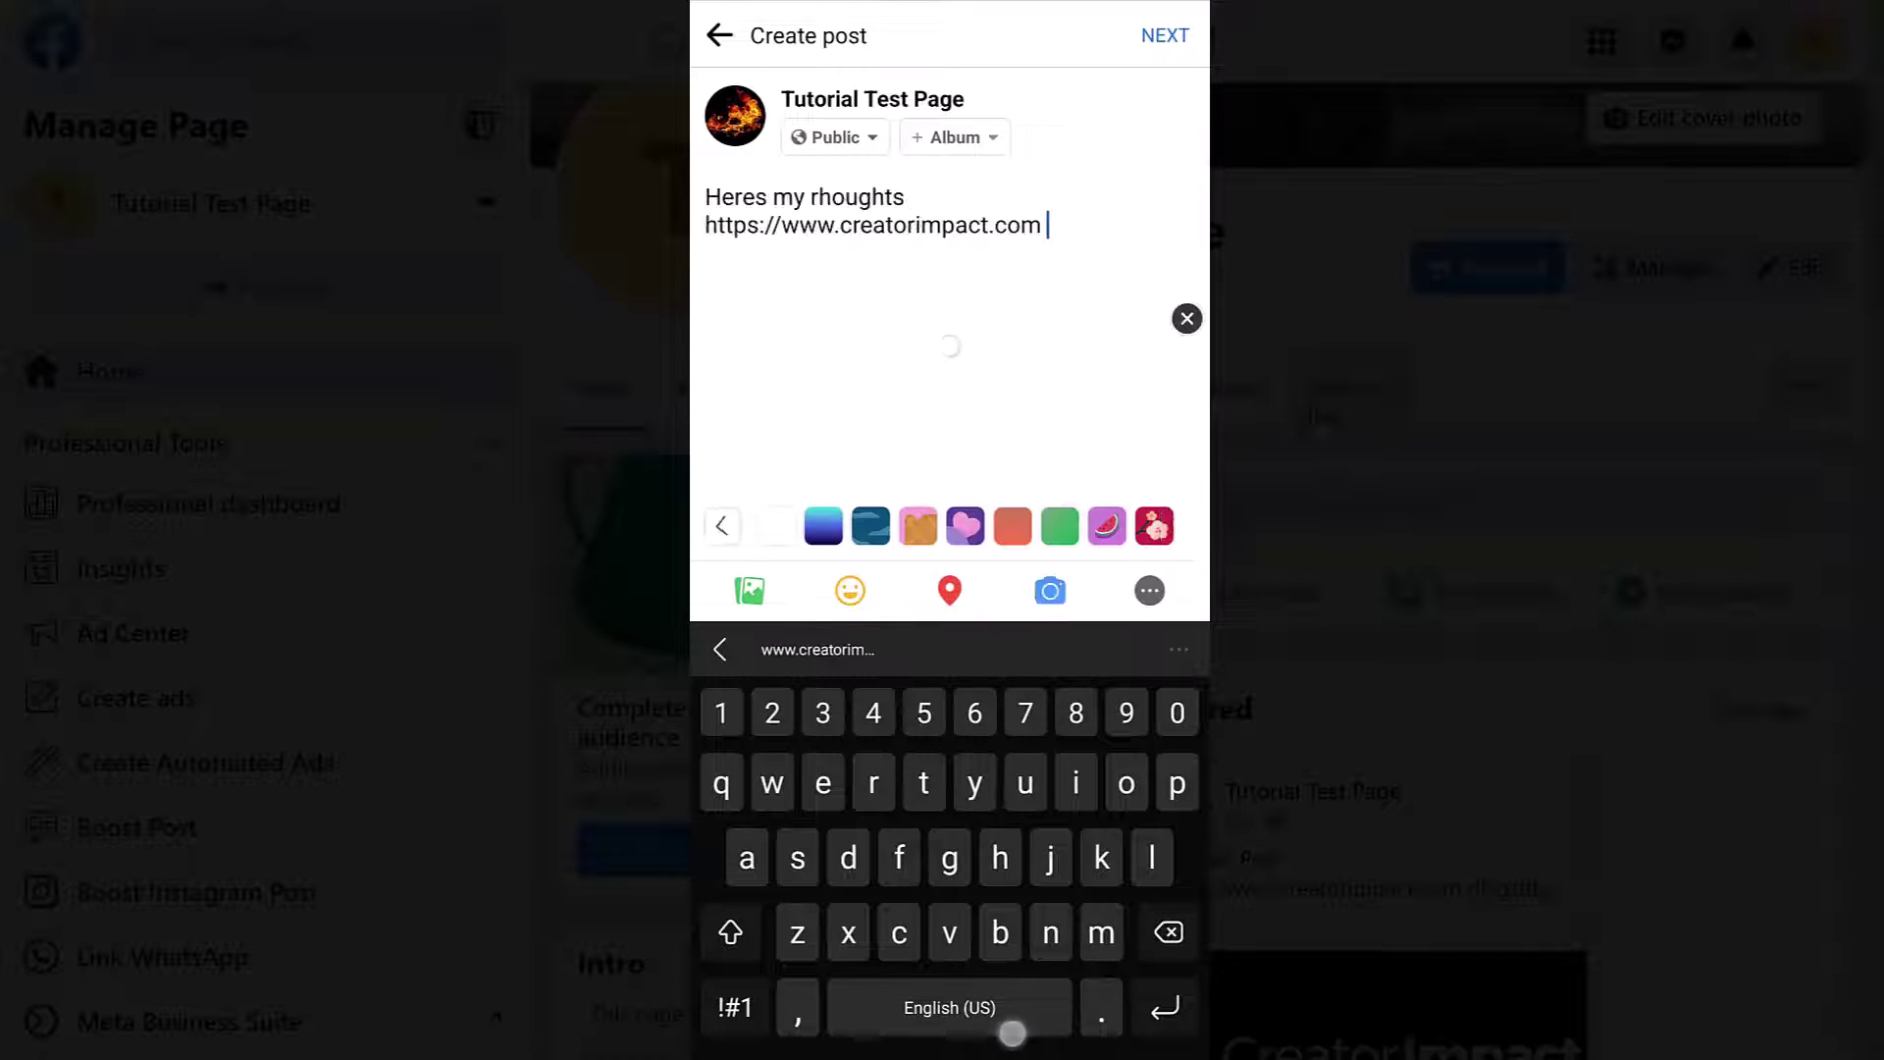
- Look over the CreatorImpact link preview and remove it from the post, keeping the link text
left_click_drag(769, 429, 736, 219)
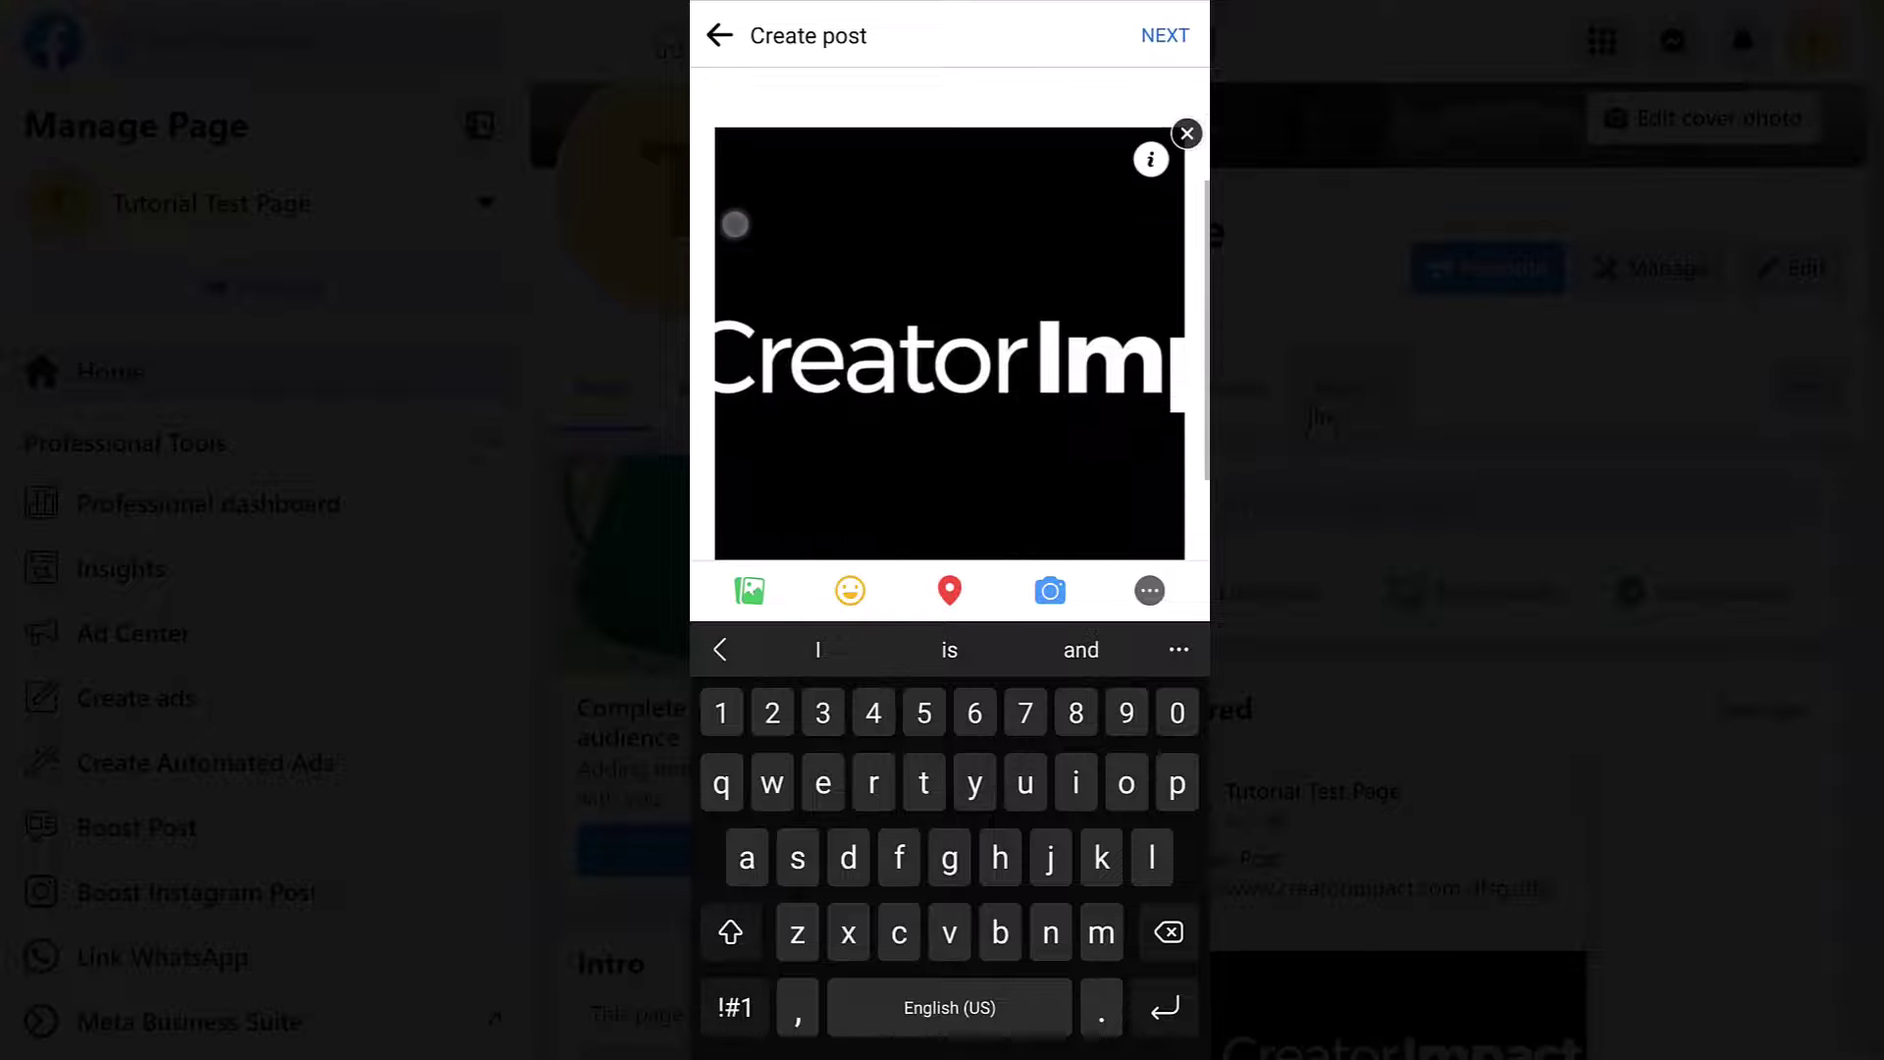
left_click_drag(782, 345, 782, 583)
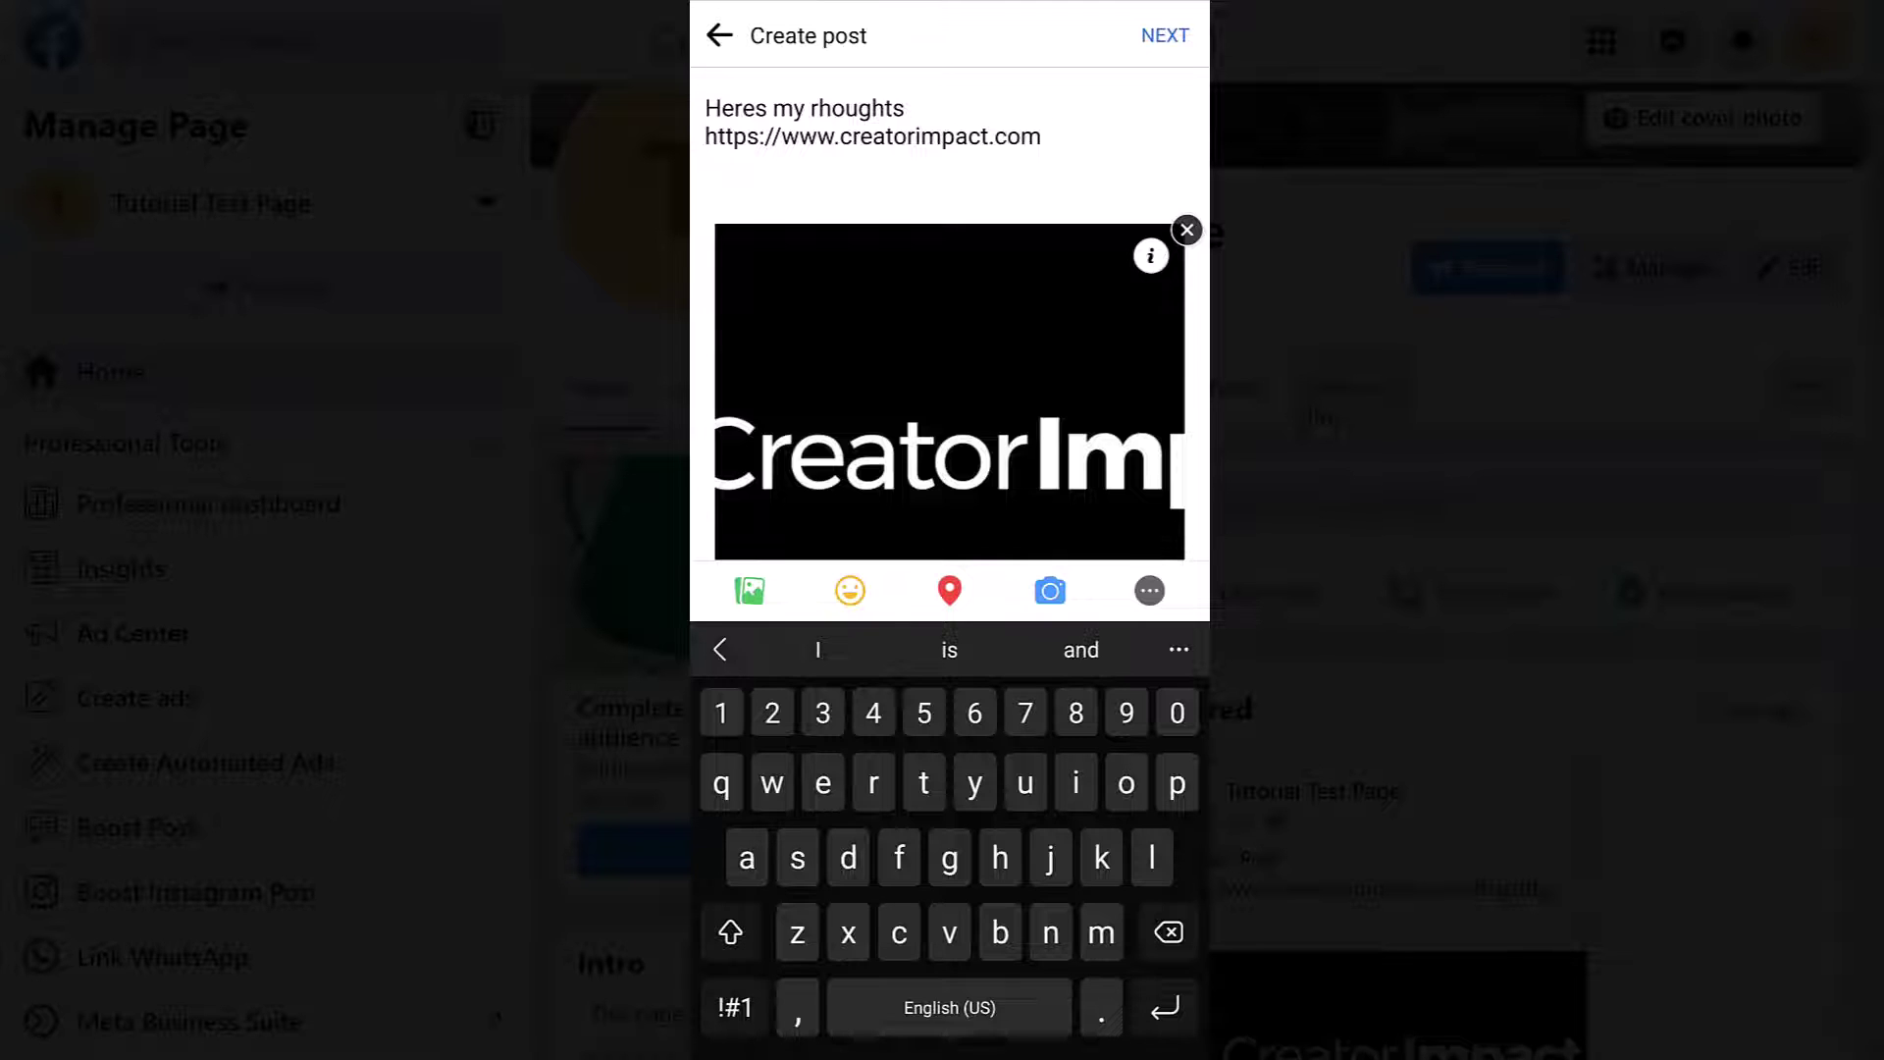
left_click(1187, 230)
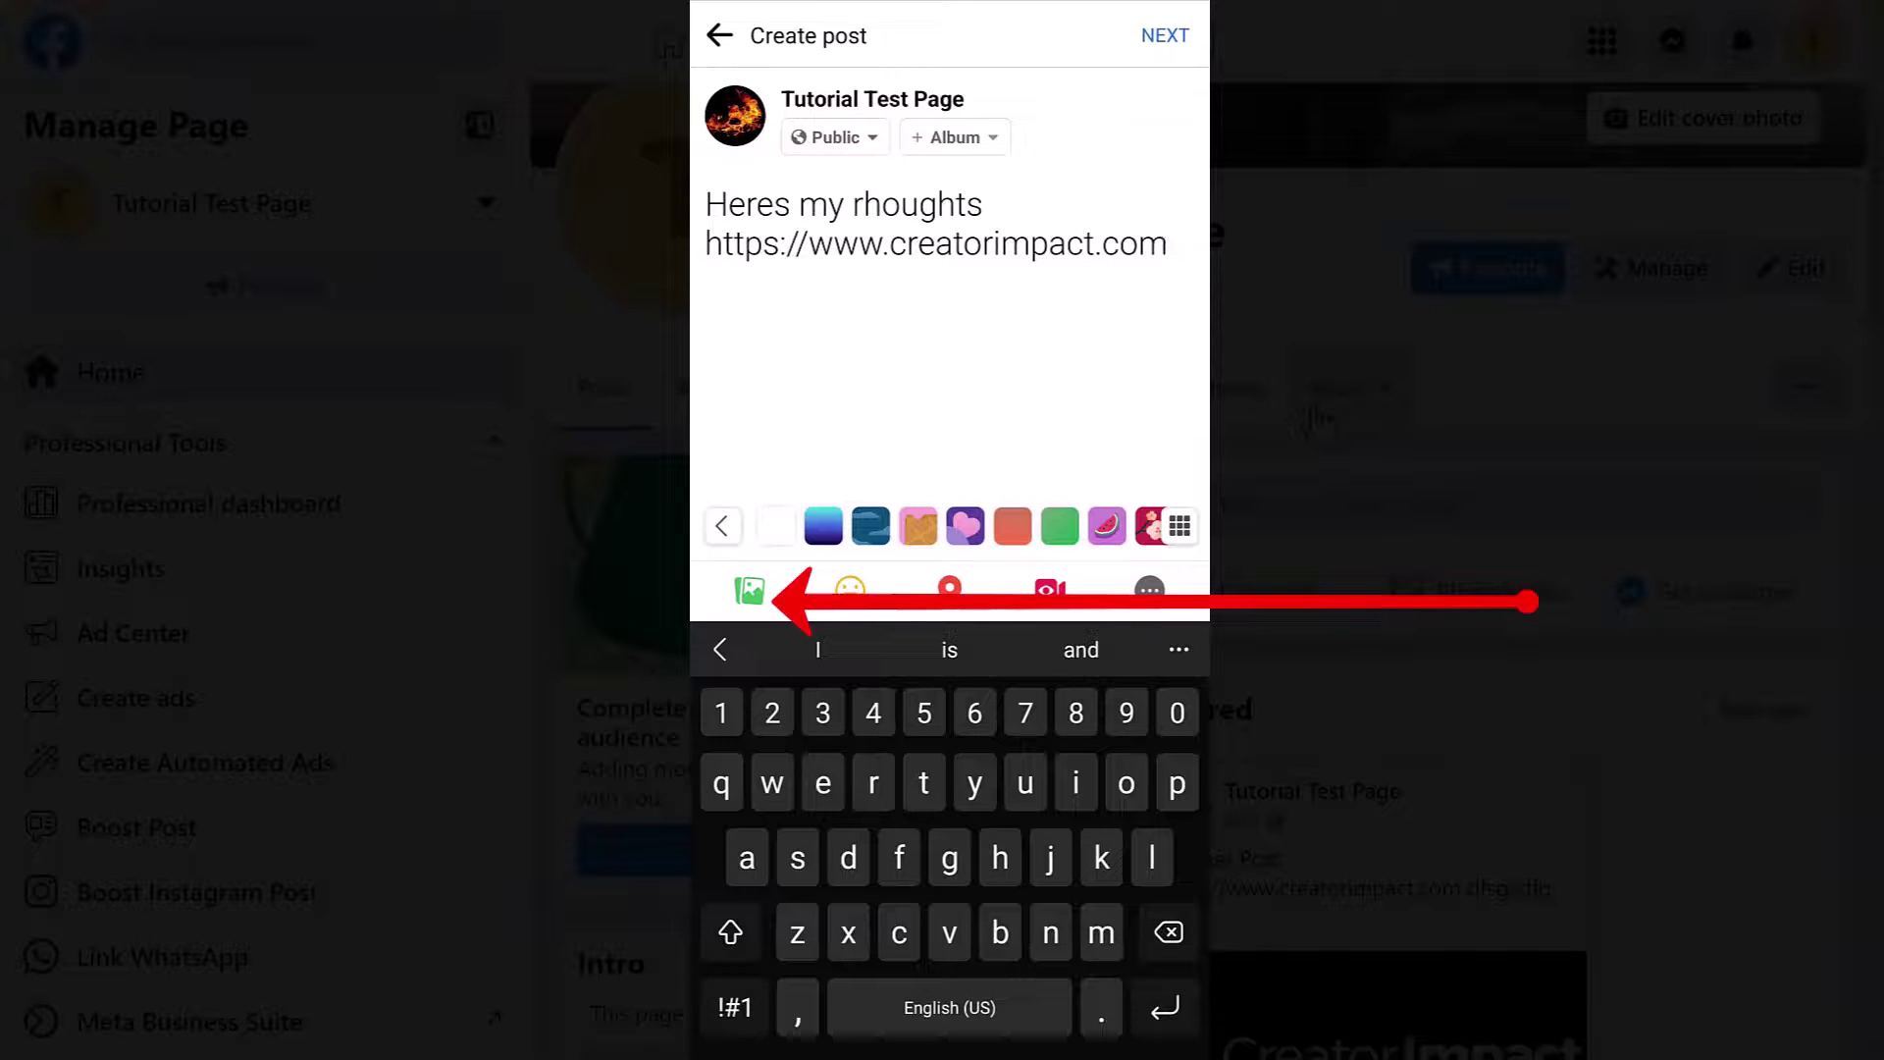
- Attach the black-and-white flower photo from the gallery to the post and view it in full
left_click(749, 590)
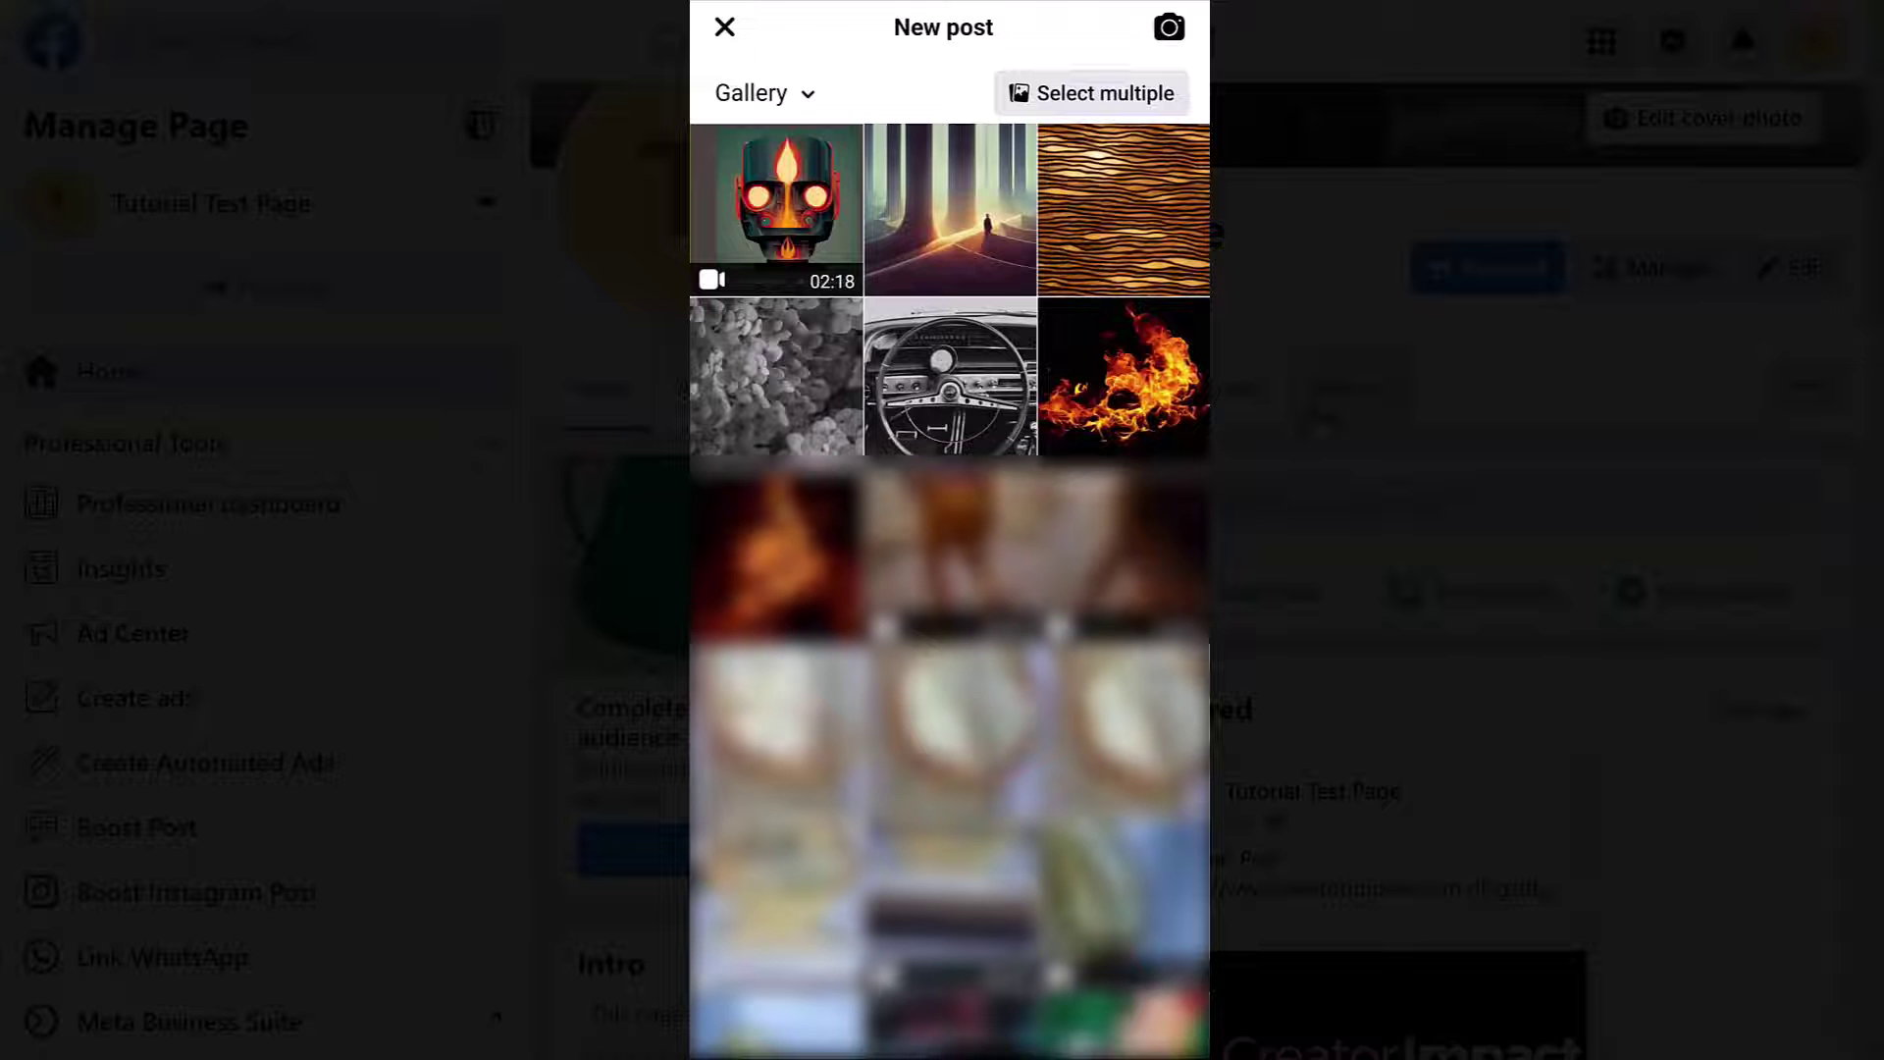
left_click(775, 376)
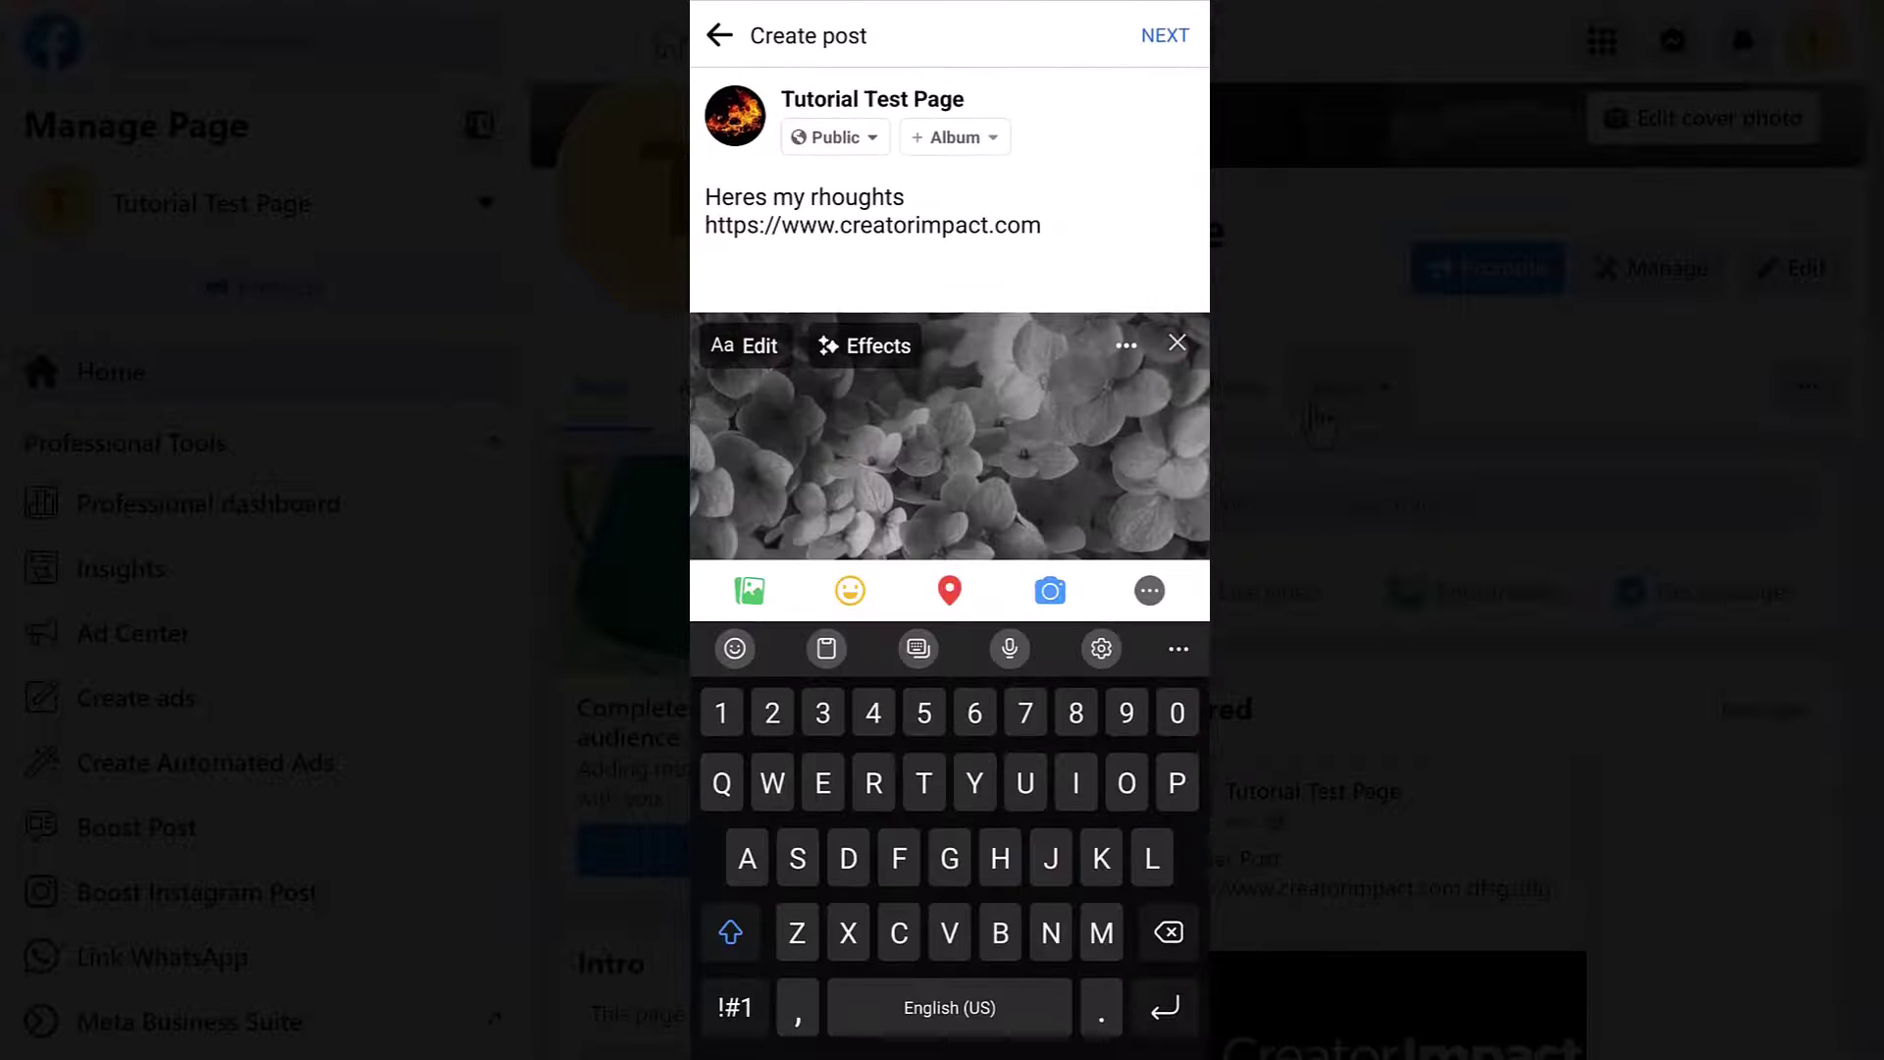
key("Escape")
left_click_drag(1160, 800, 1102, 761)
scroll(950, 549, "up", 3)
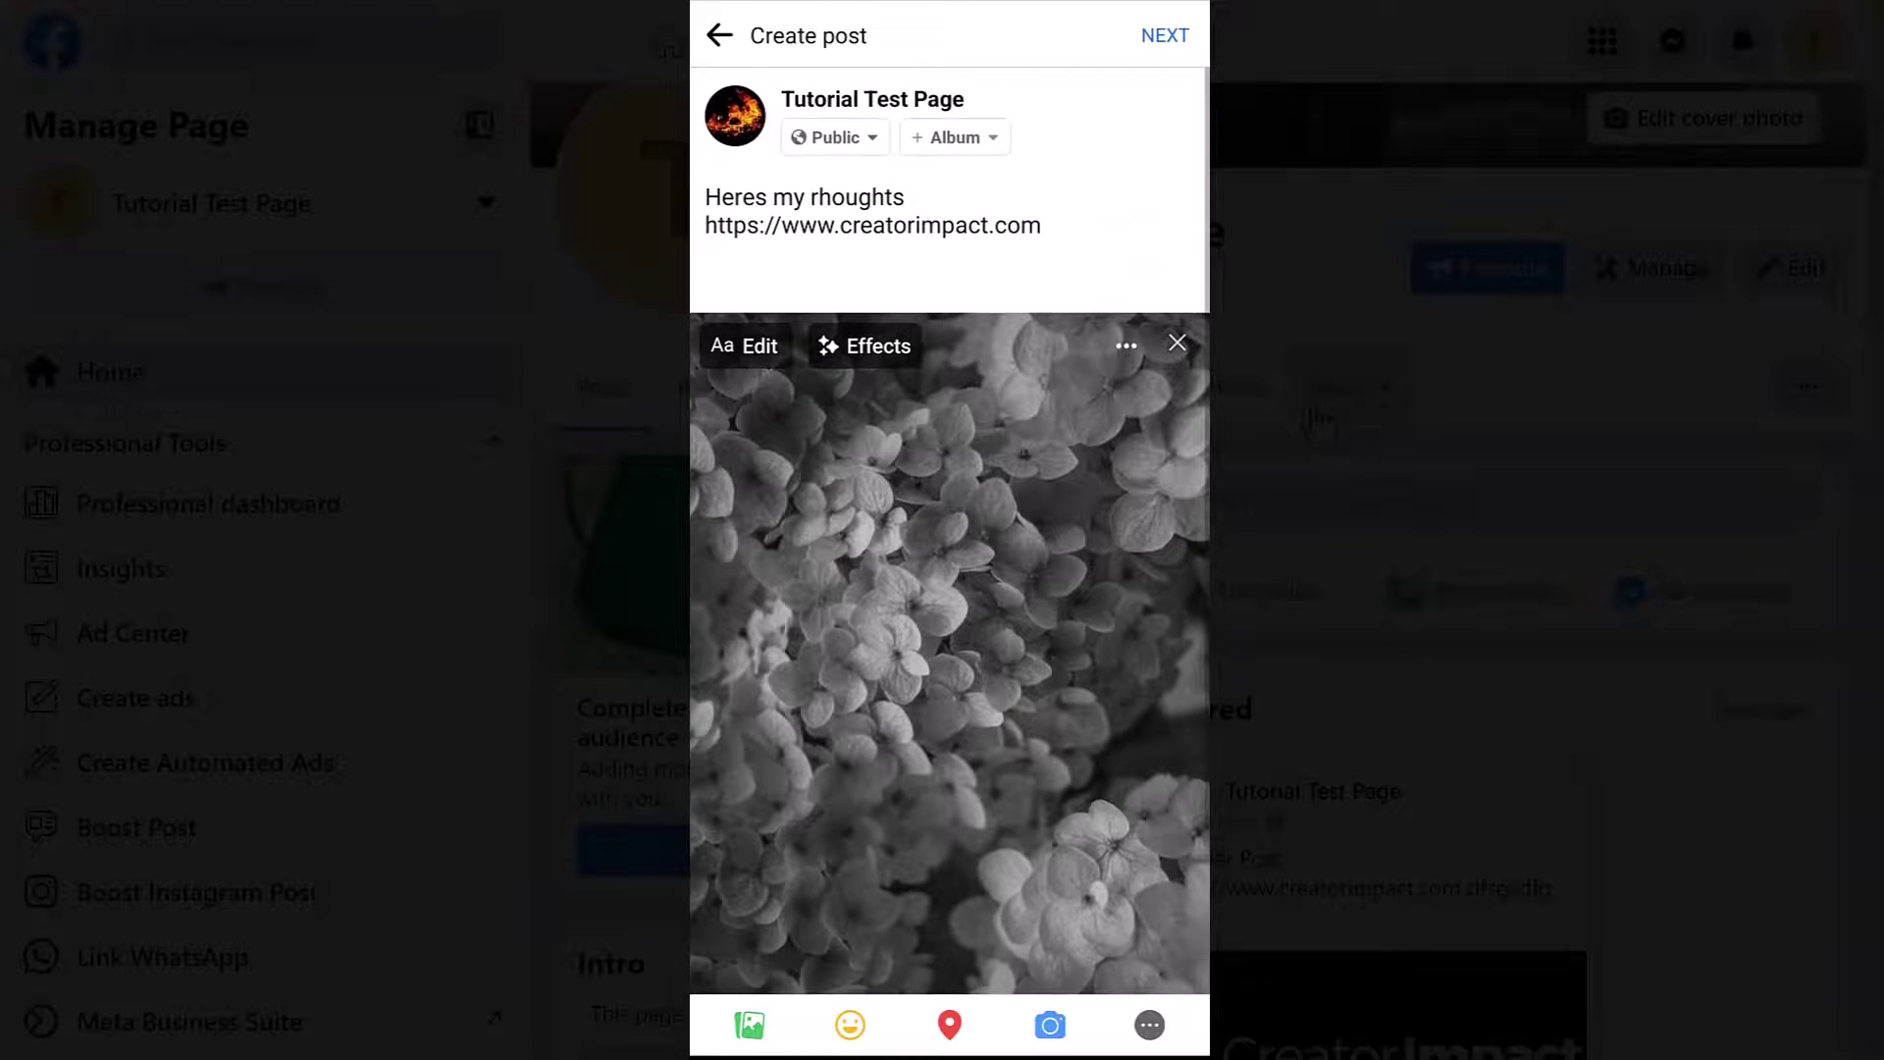
- Check the calendar for scheduling the post, dismiss it without choosing a date, and publish the post immediately
left_click(1165, 35)
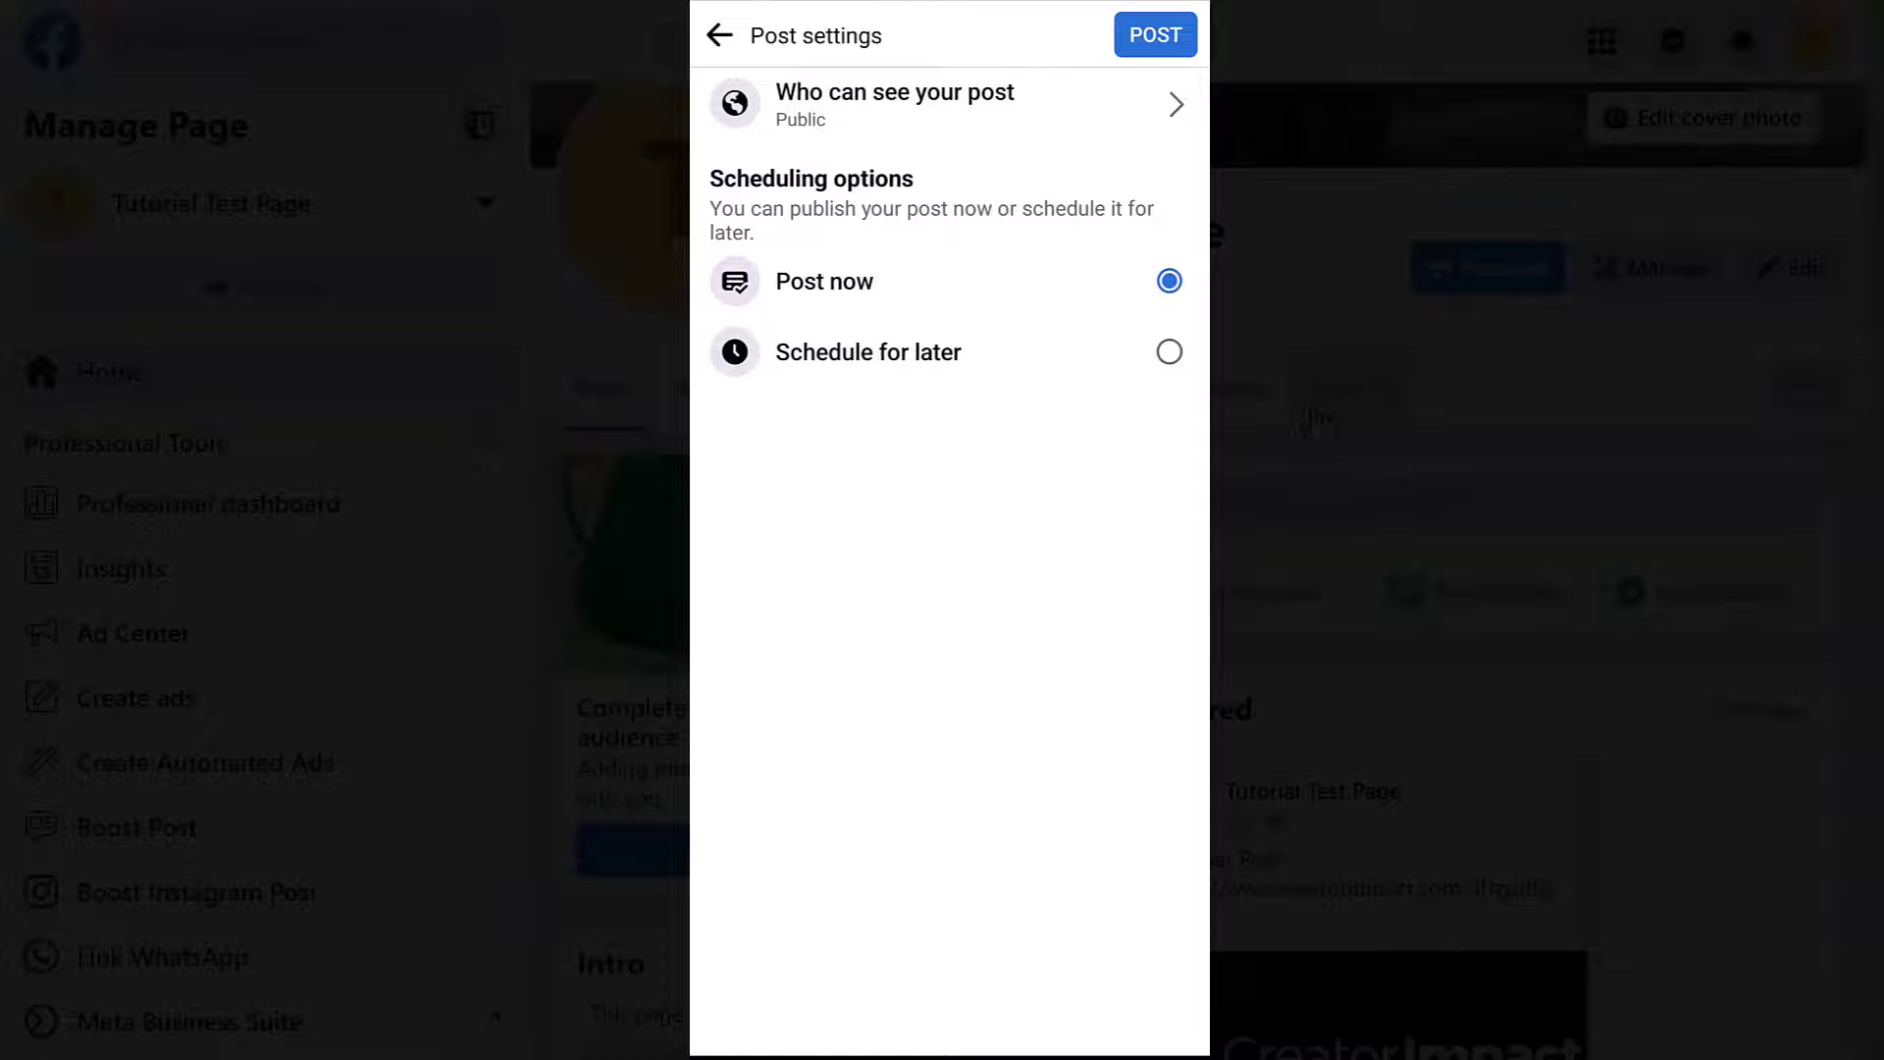
left_click(868, 351)
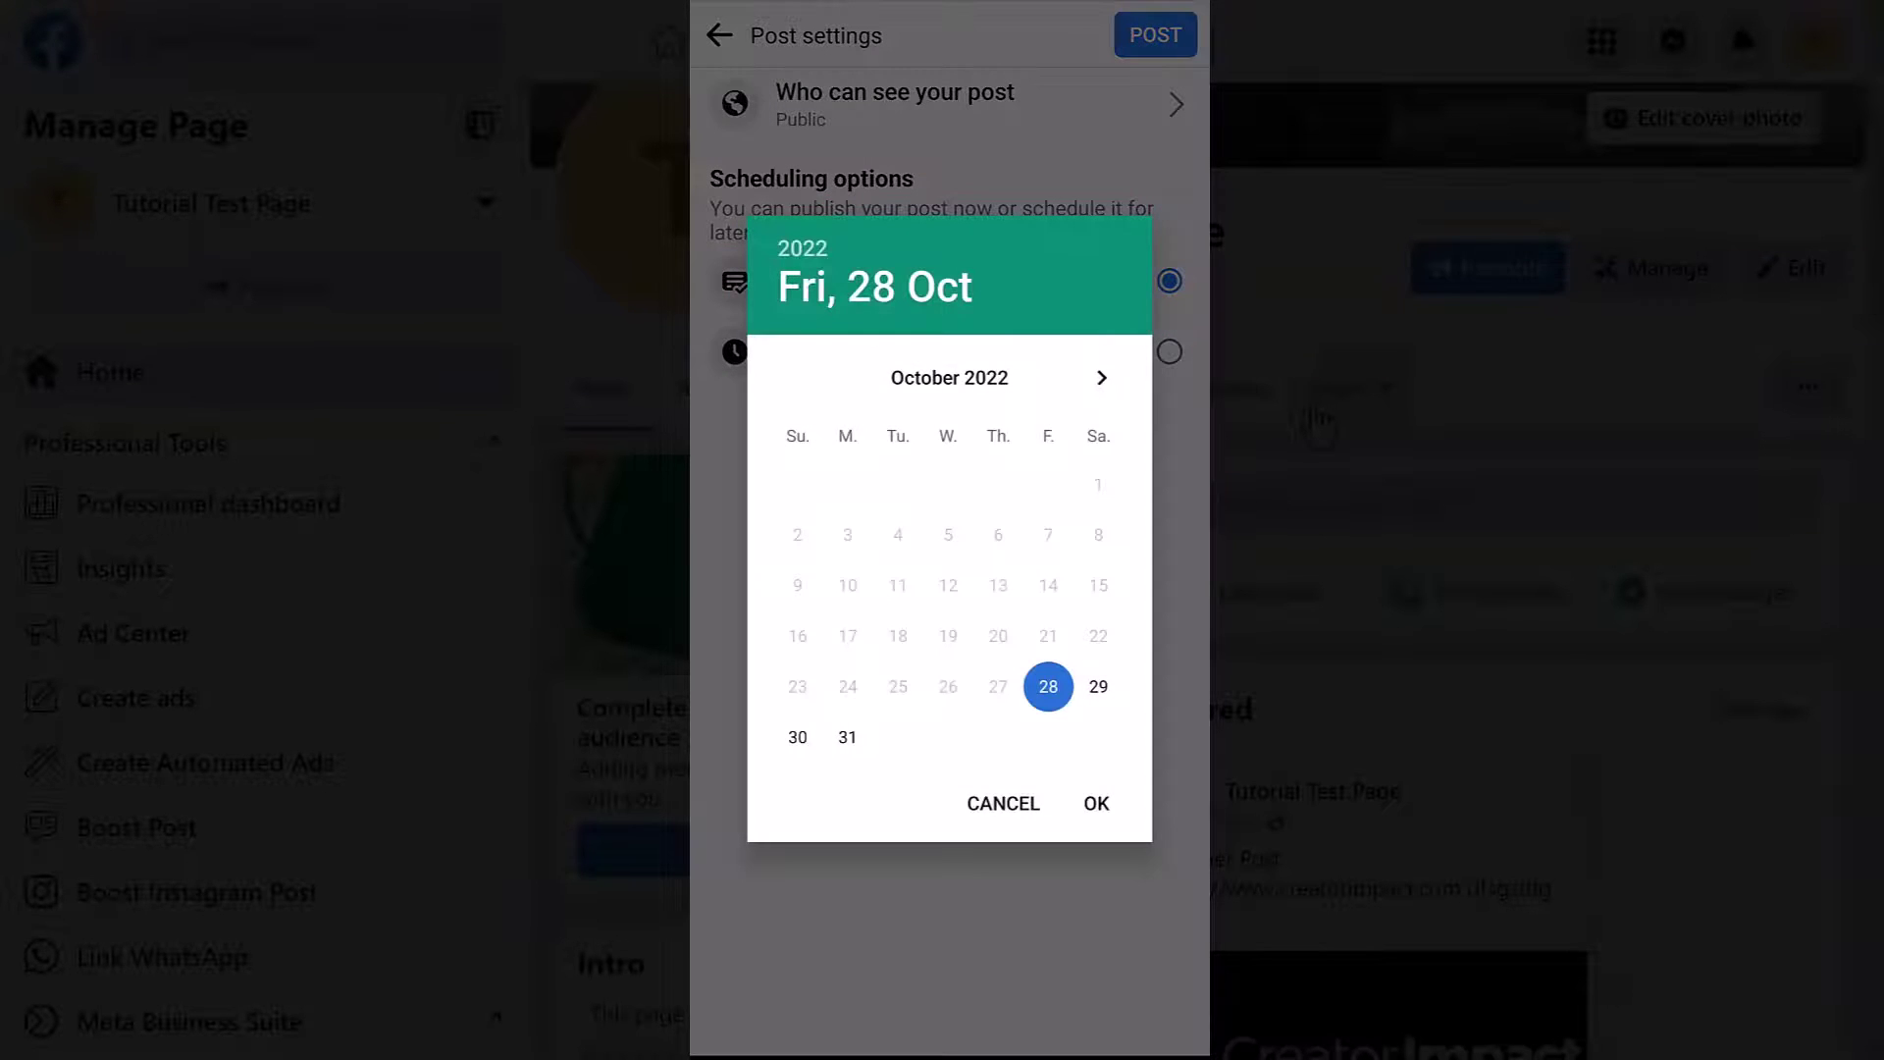
left_click(1318, 420)
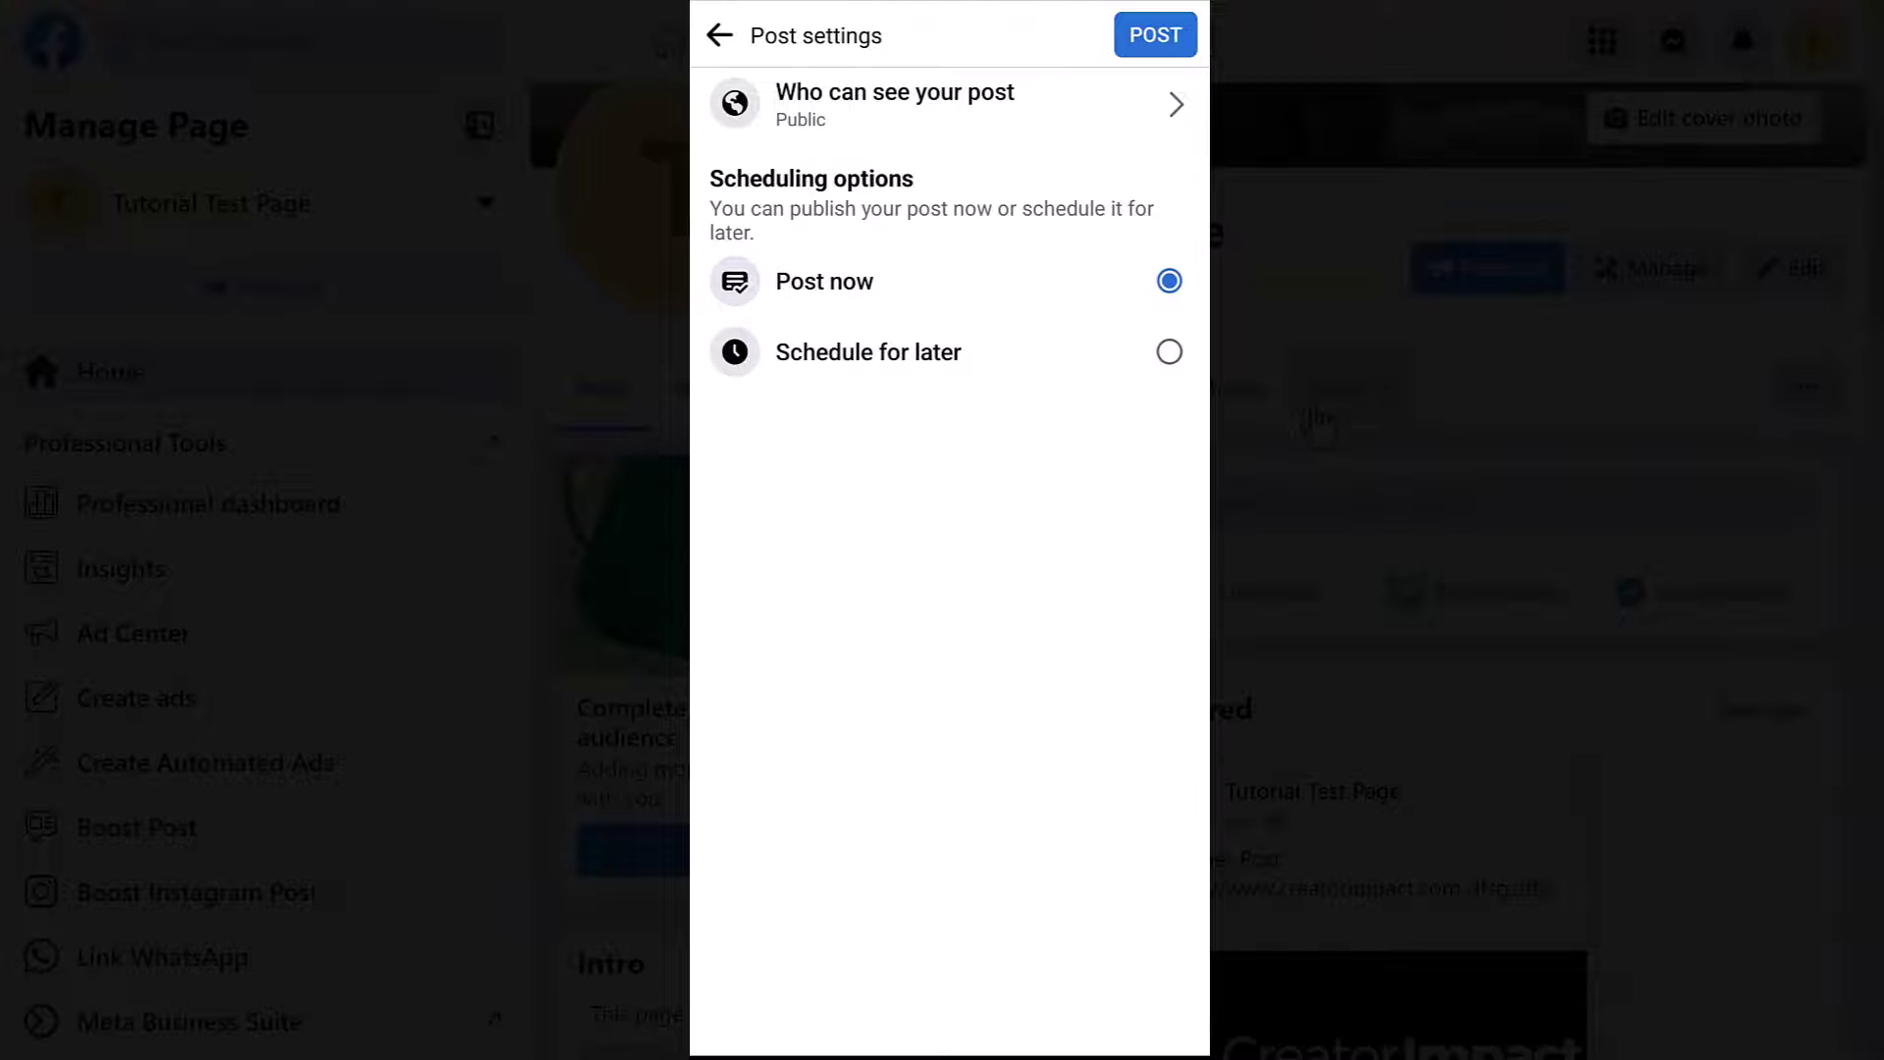
left_click(1155, 35)
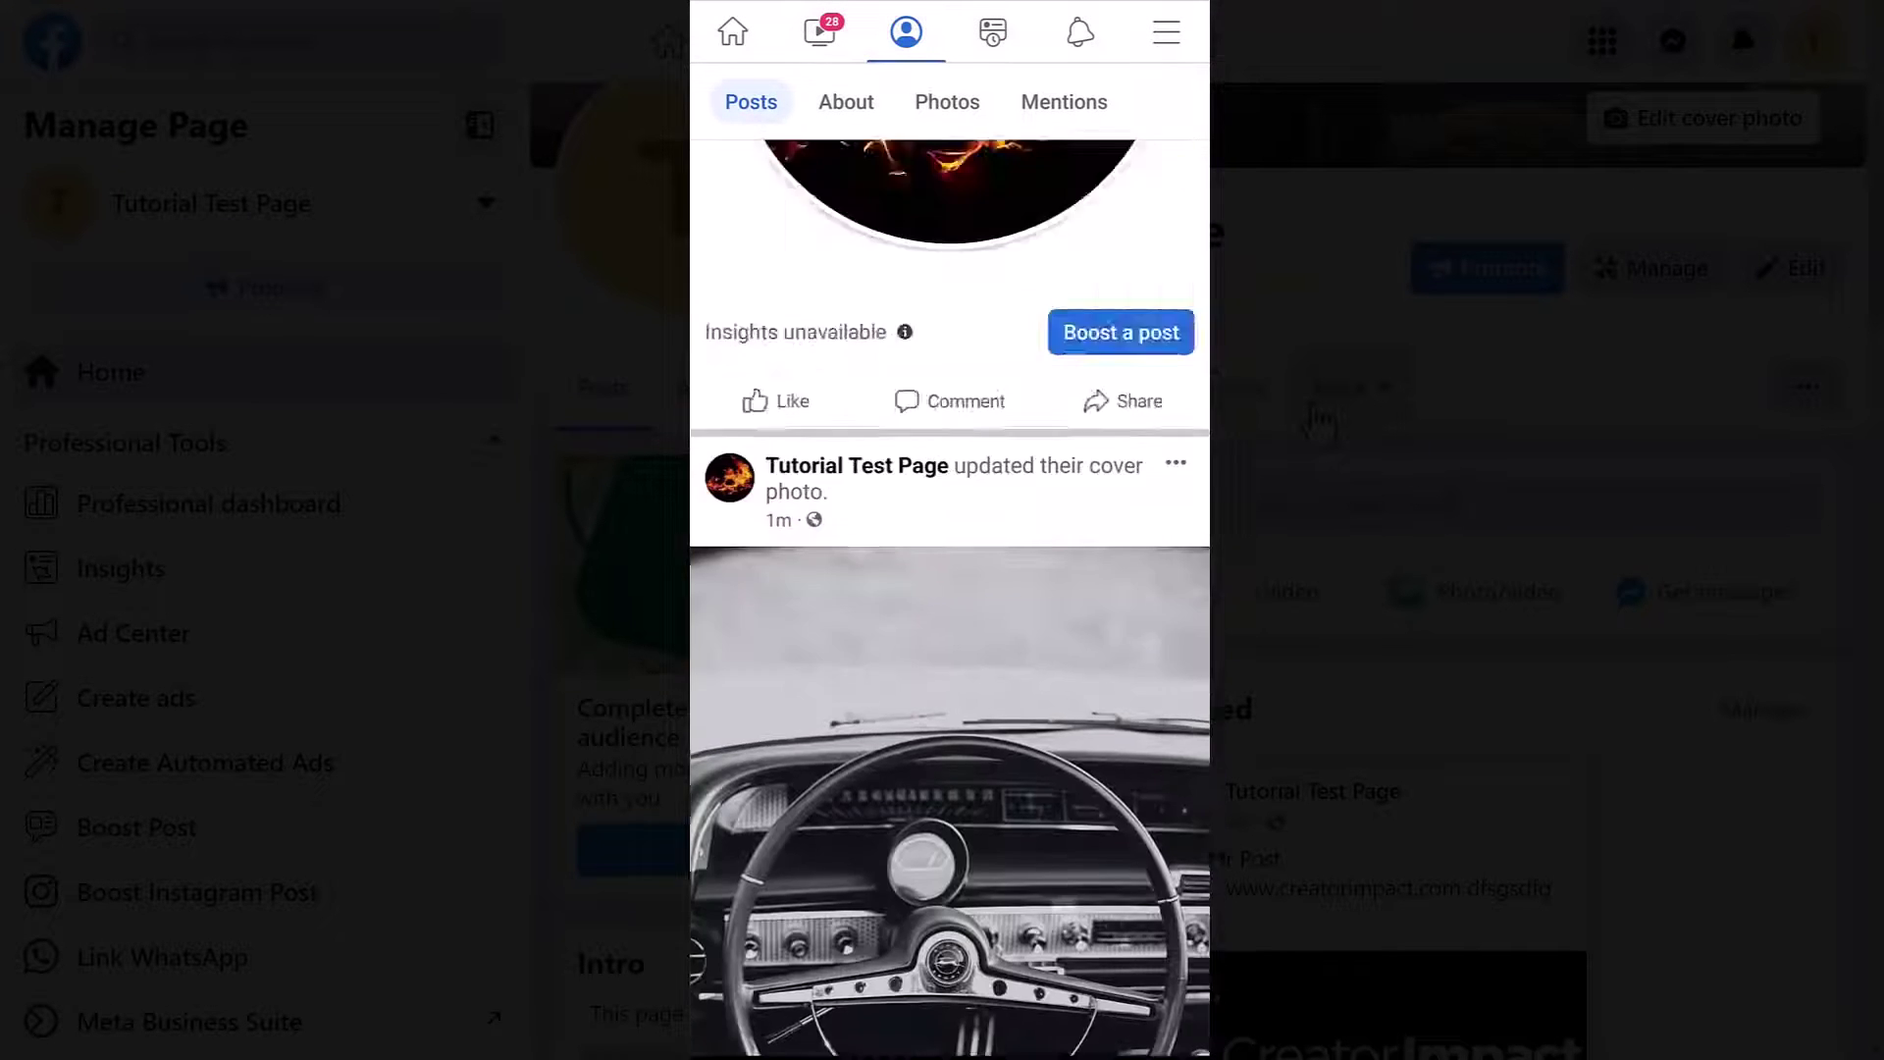